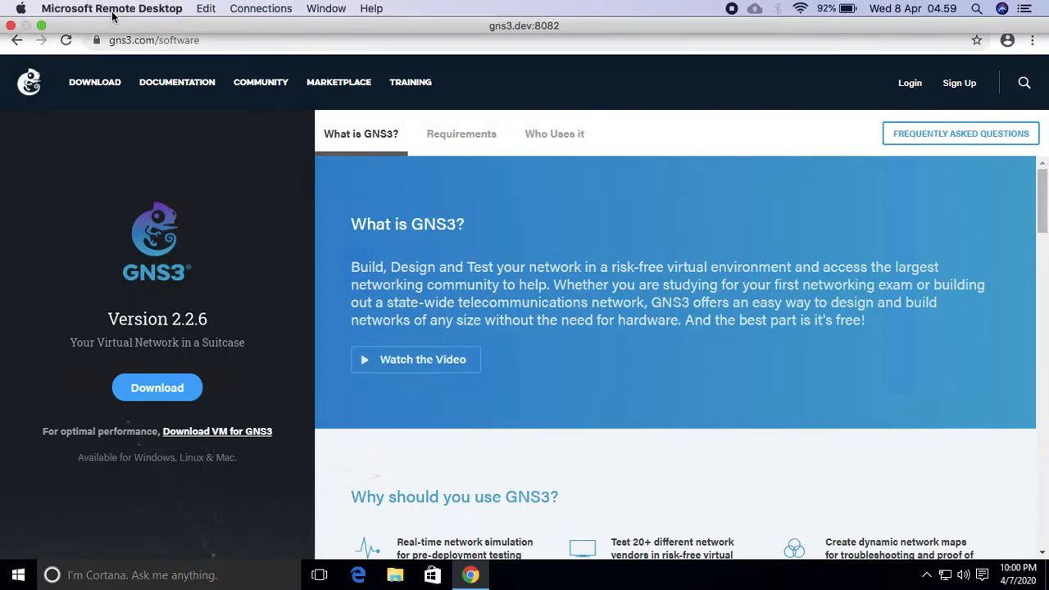
Review the VirtualBox and GNS3 download pages and locate the VirtualBox installer in the Downloads folder in File Explorer
left_click(98, 13)
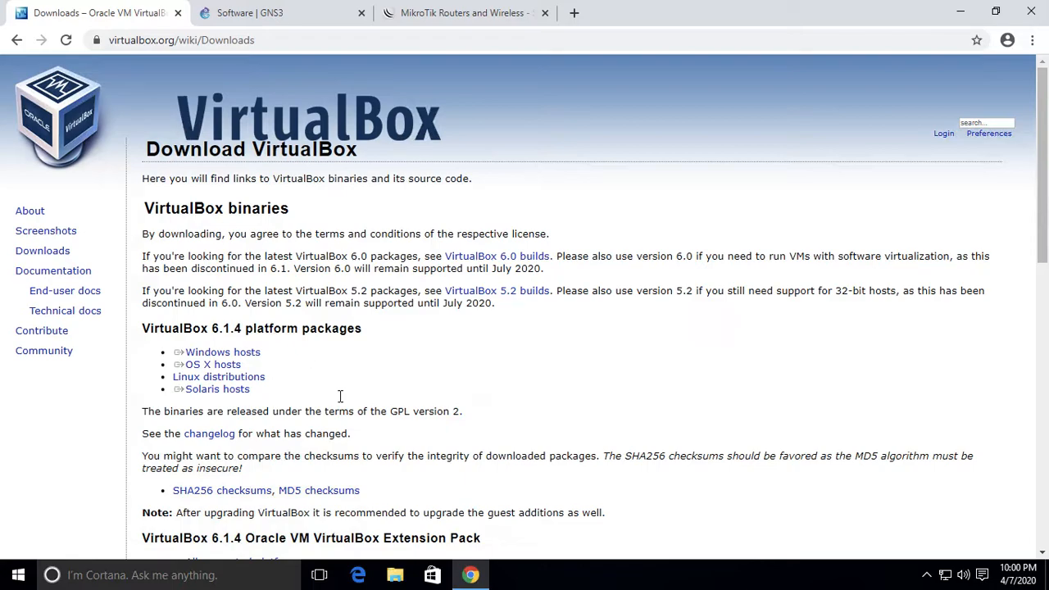
left_click(277, 25)
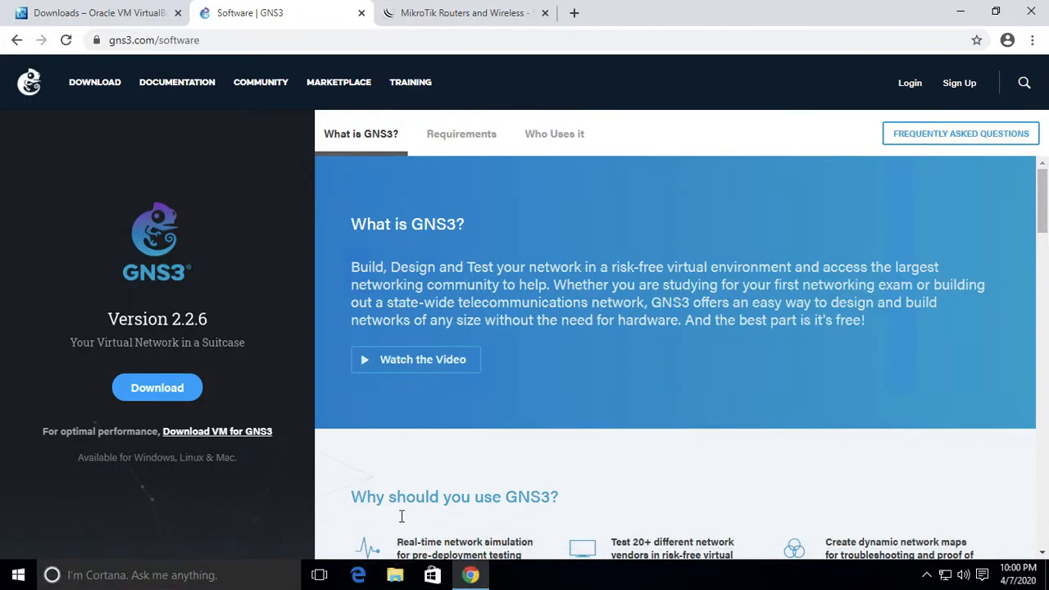
left_click(396, 575)
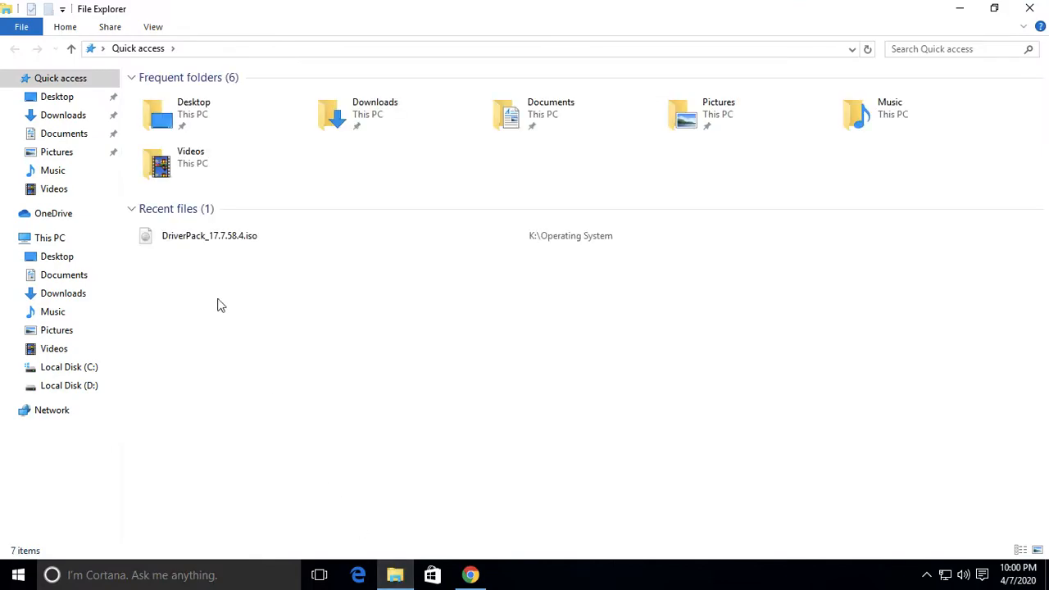
left_click(69, 119)
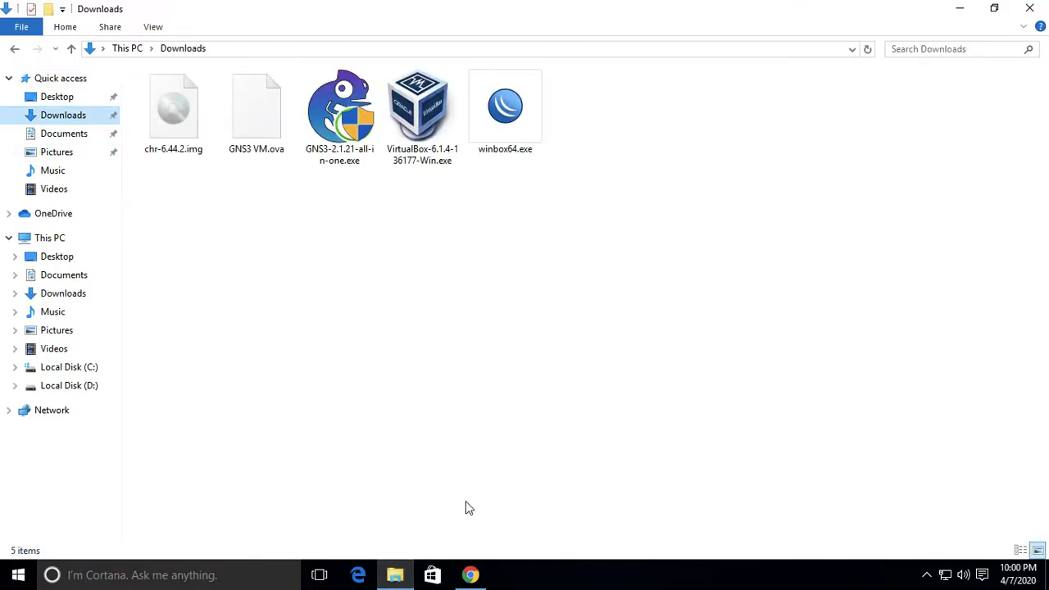
double_click(422, 115)
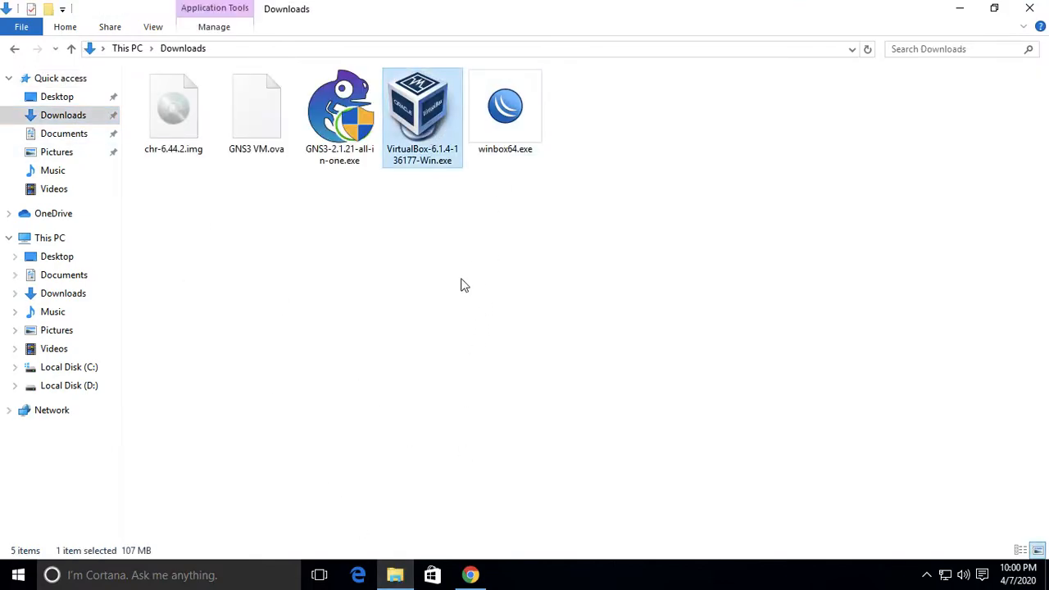
Check the GNS3 download page in Chrome and locate GNS3 VM.ova in the Downloads folder
left_click(470, 574)
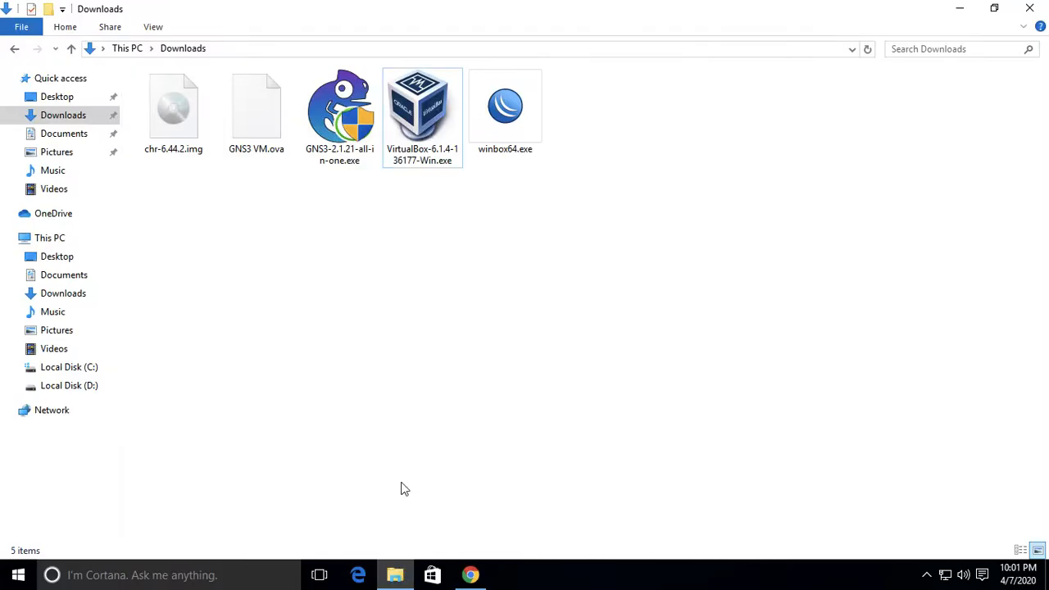
left_click(395, 575)
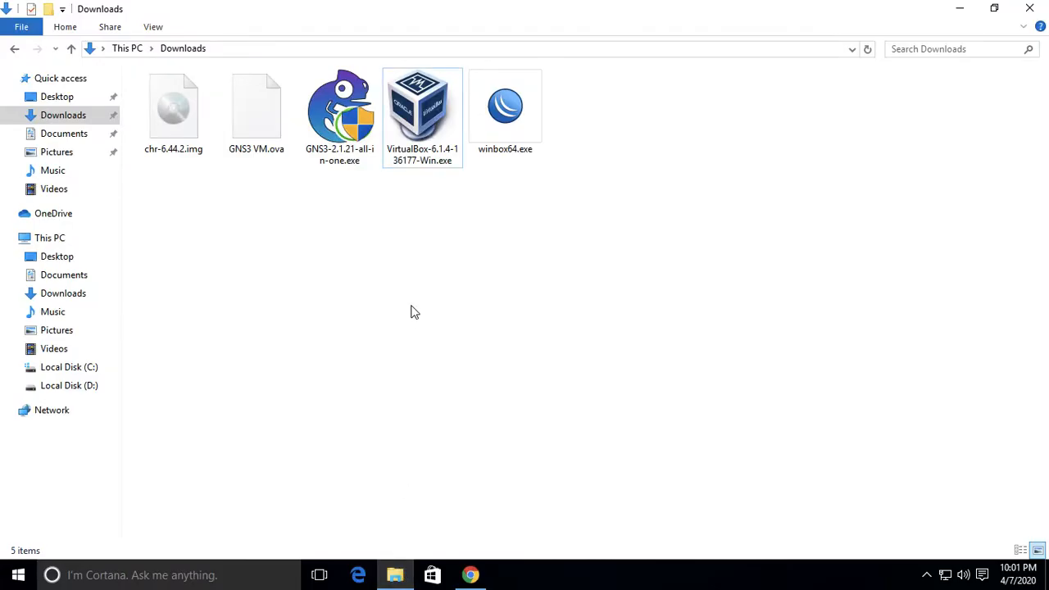
left_click(270, 115)
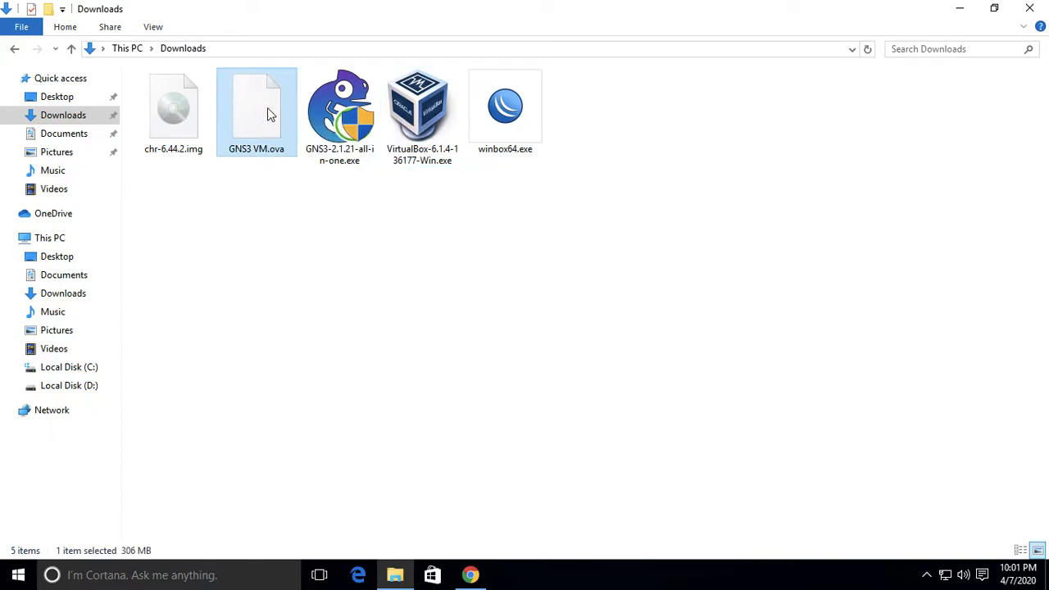
left_click(279, 198)
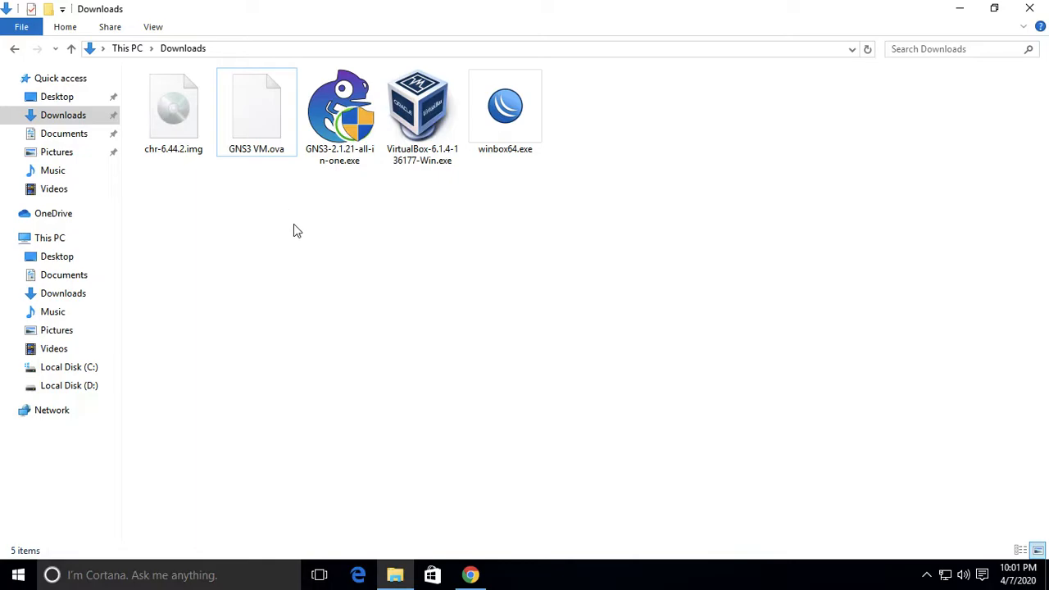
Return to Chrome and examine the WinBox and RouterOS downloads on the MikroTik software page
left_click(470, 574)
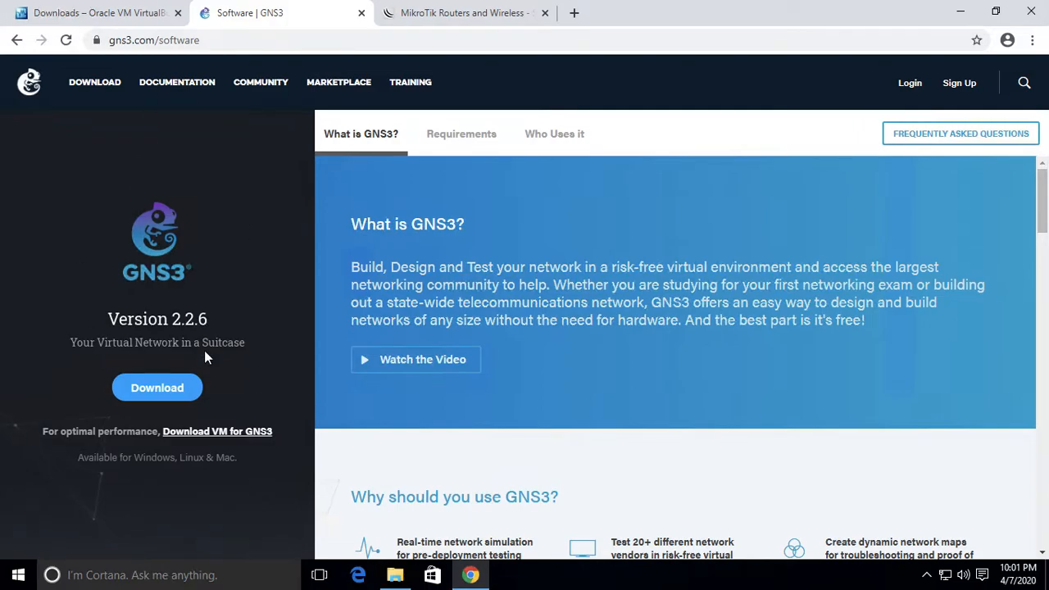
left_click(504, 24)
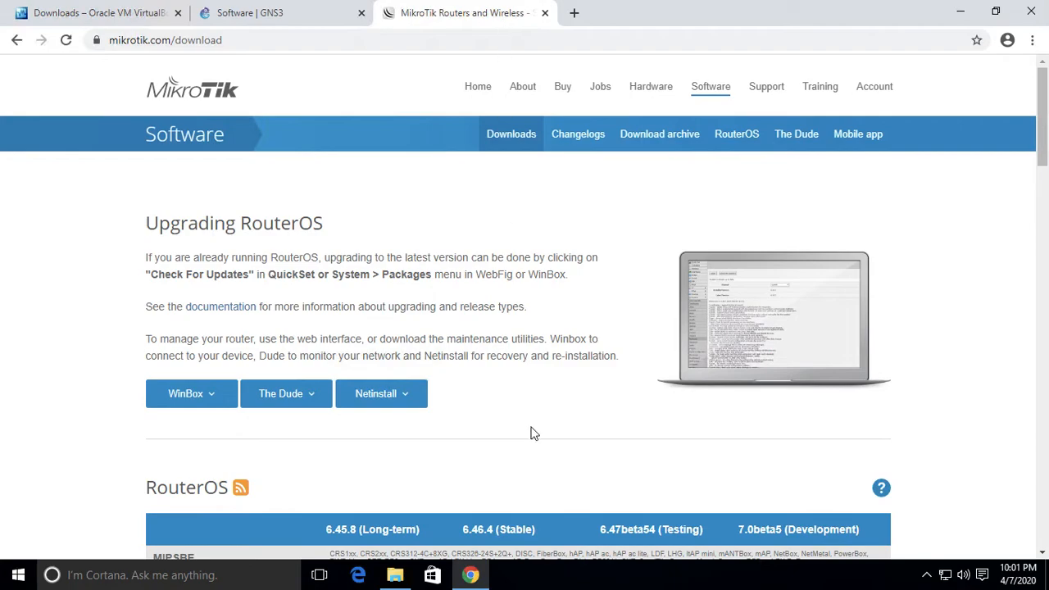
scroll(529, 432, "down", 1)
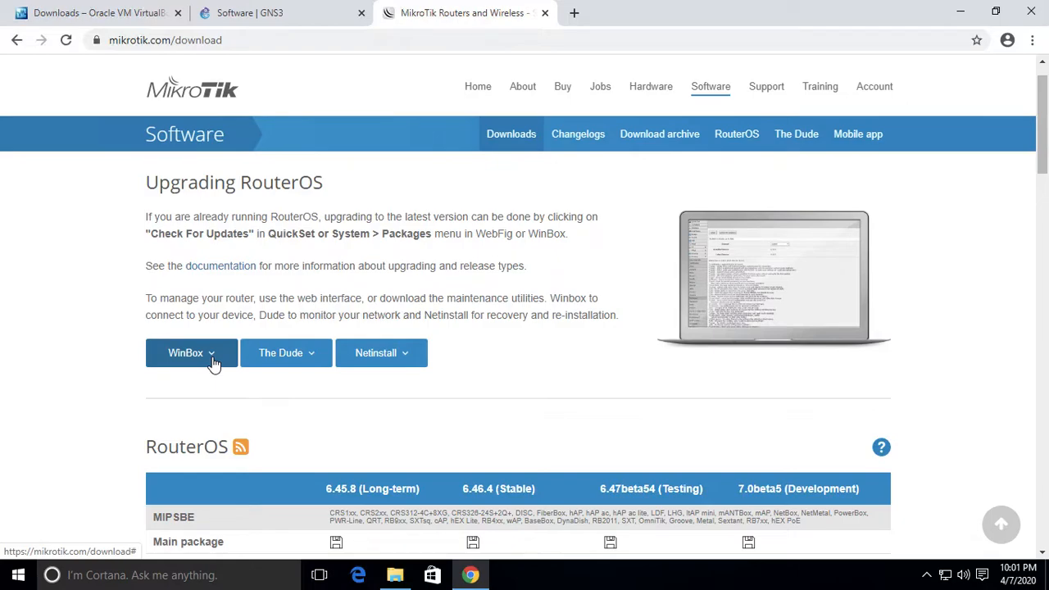
Run VirtualBox-6.1.4-136177-Win.exe from the Downloads folder and accept the default features, location and shortcut options in its setup wizard
left_click(395, 574)
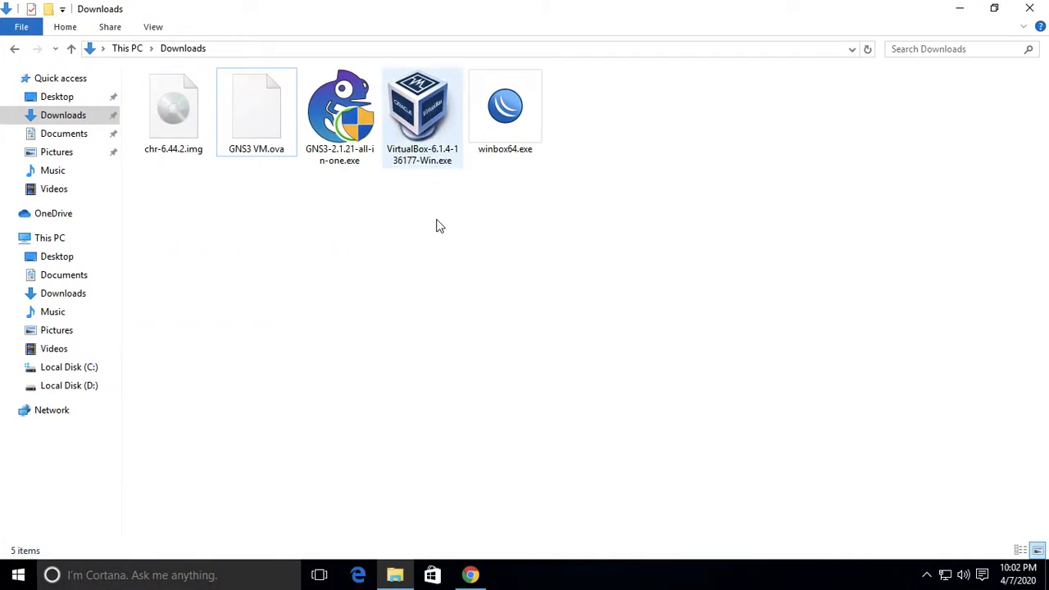
left_click(421, 105)
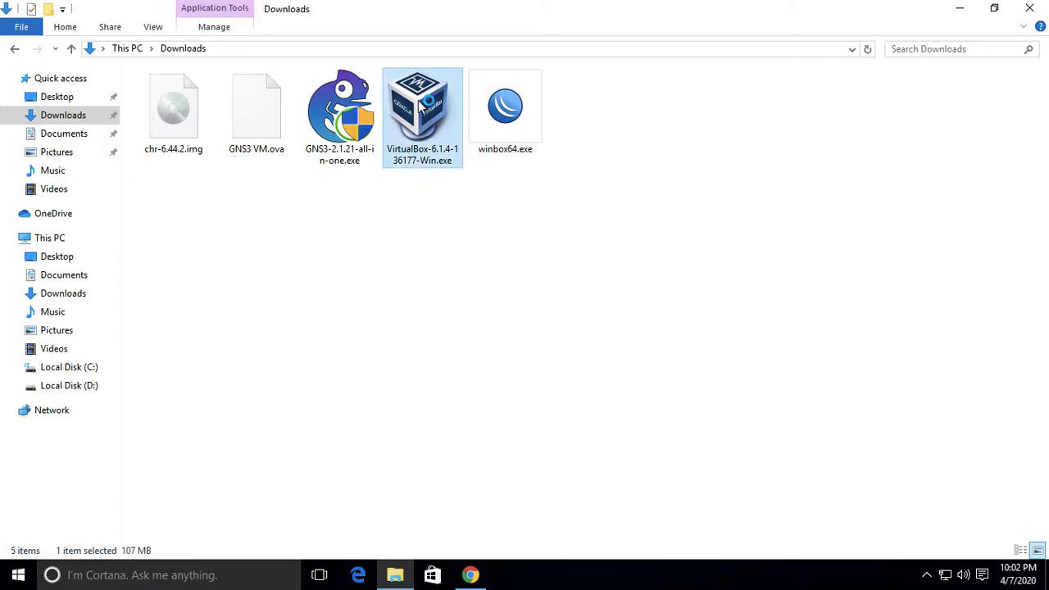
double_click(421, 105)
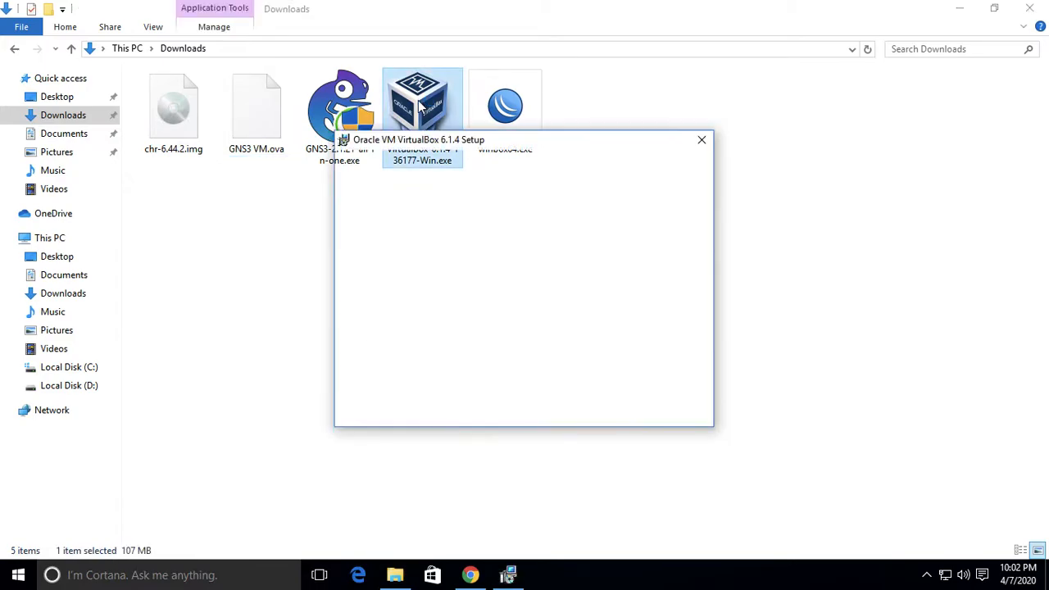
left_click(605, 407)
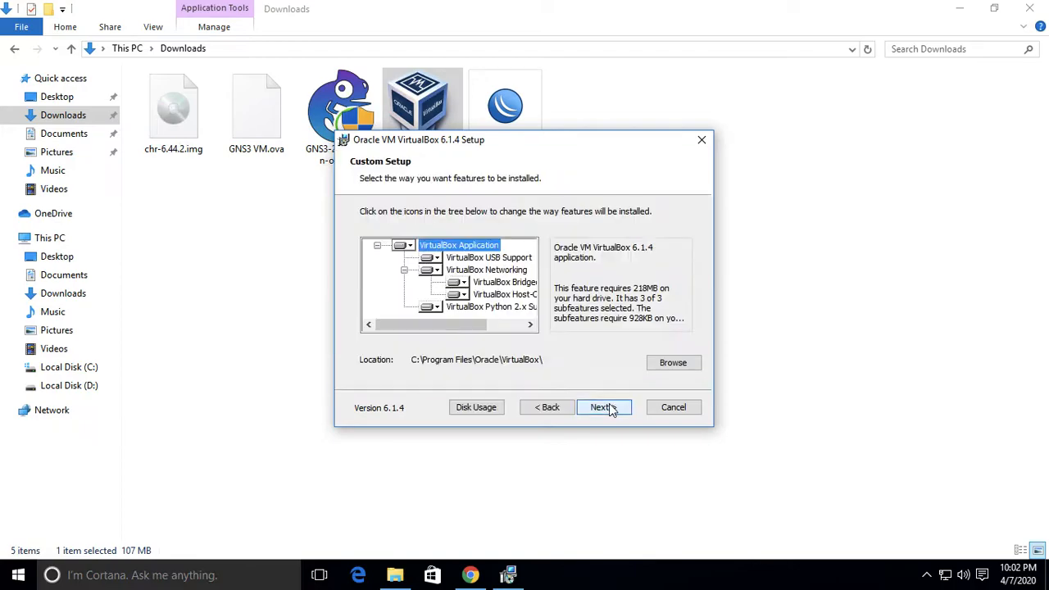
left_click(610, 410)
left_click(610, 410)
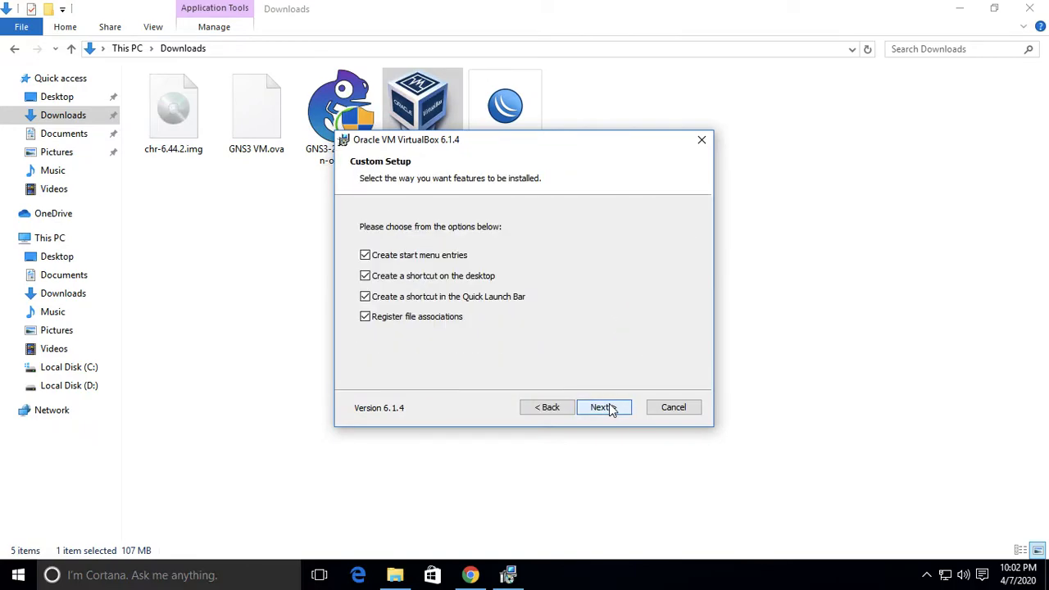
left_click(610, 410)
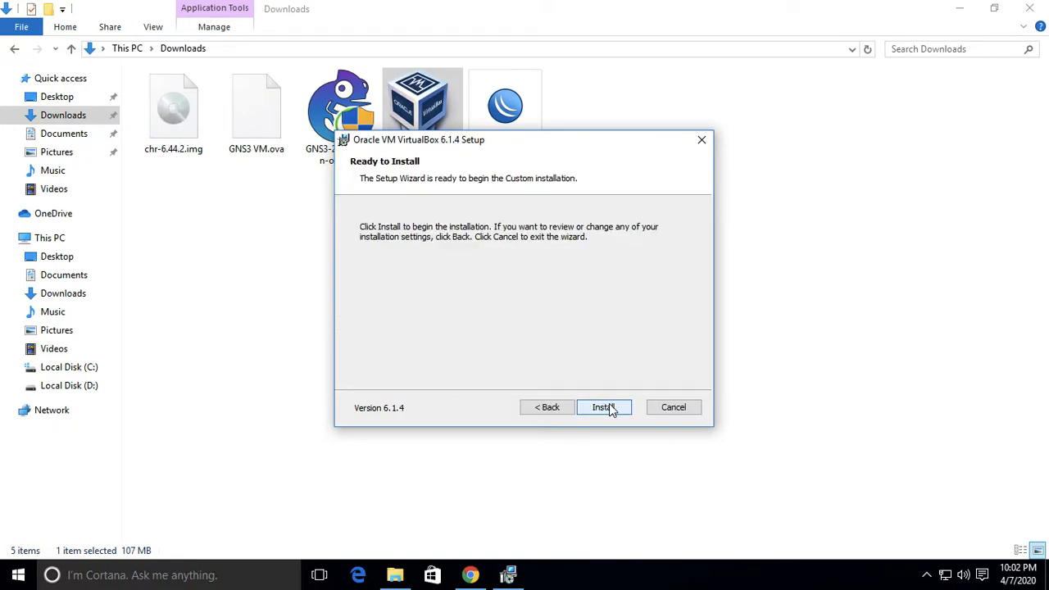
Install VirtualBox, allowing the account control request and the Oracle device software, and finish setup with VirtualBox set to start
left_click(610, 410)
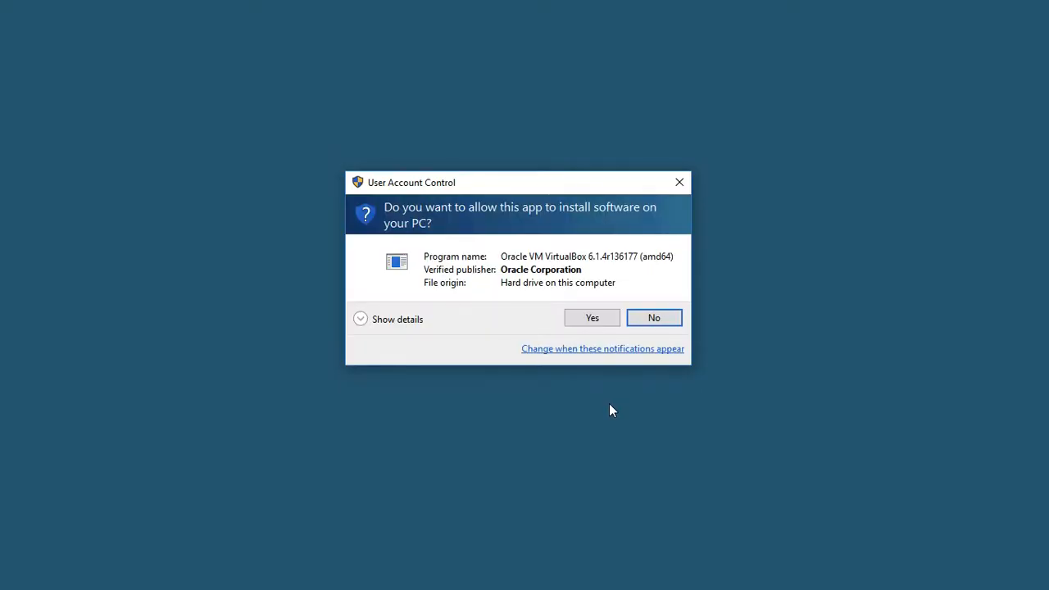
left_click(592, 319)
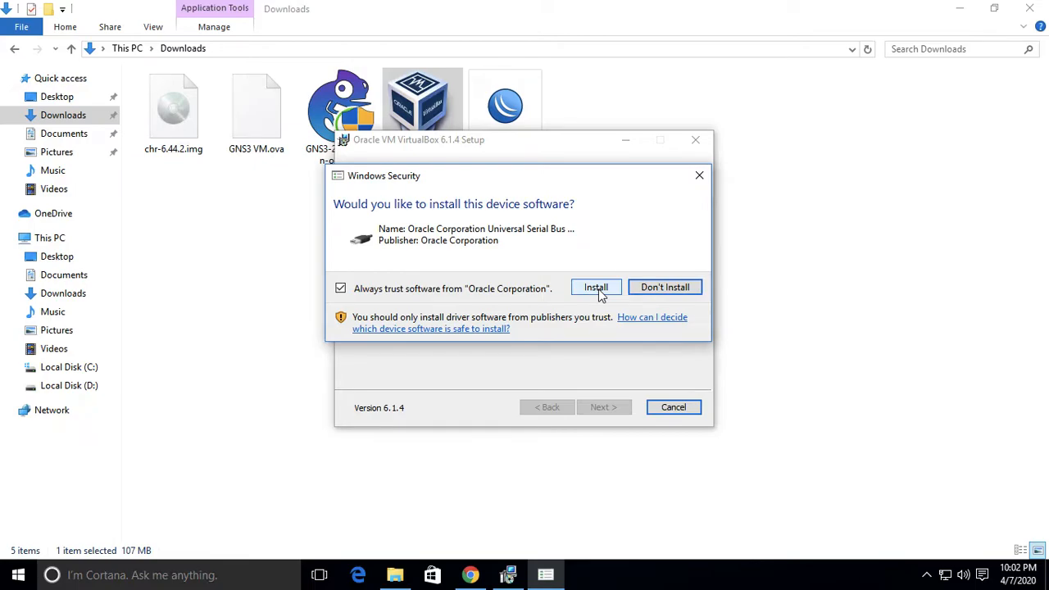
left_click(596, 288)
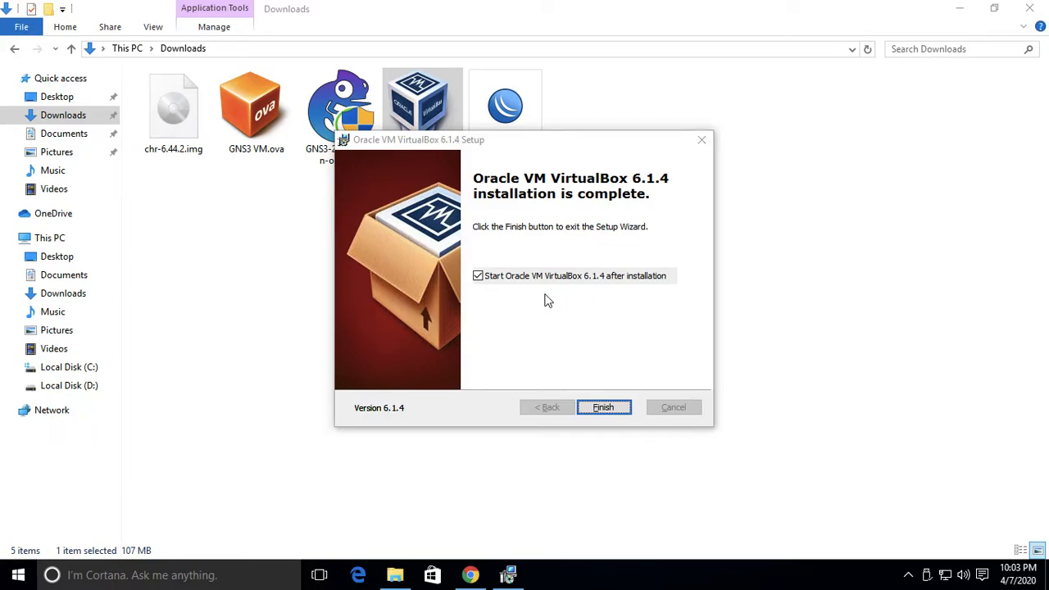
left_click(592, 411)
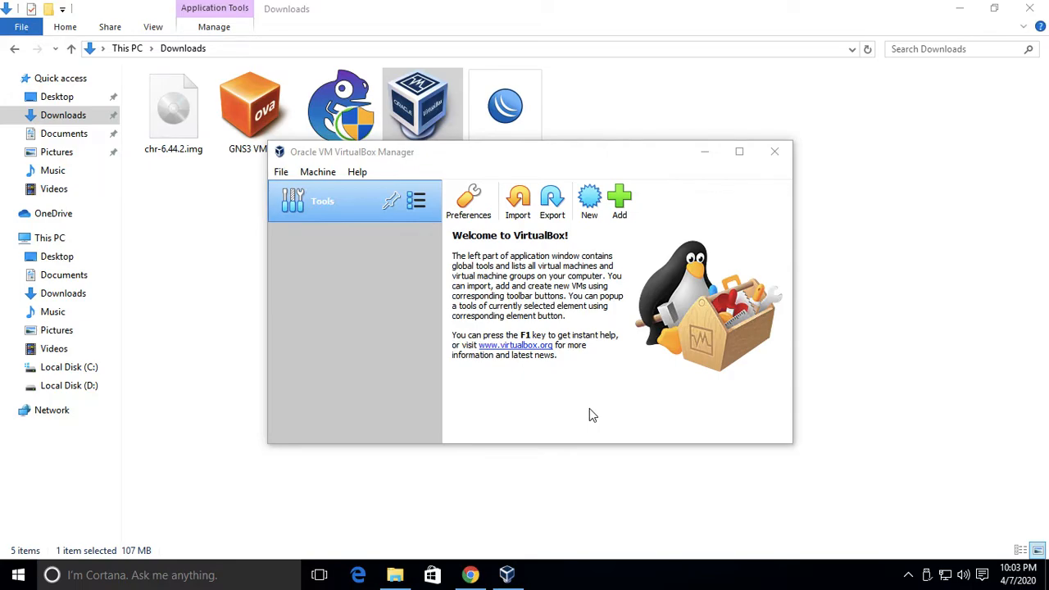
View the VirtualBox version information and close it
left_click(357, 172)
left_click(387, 281)
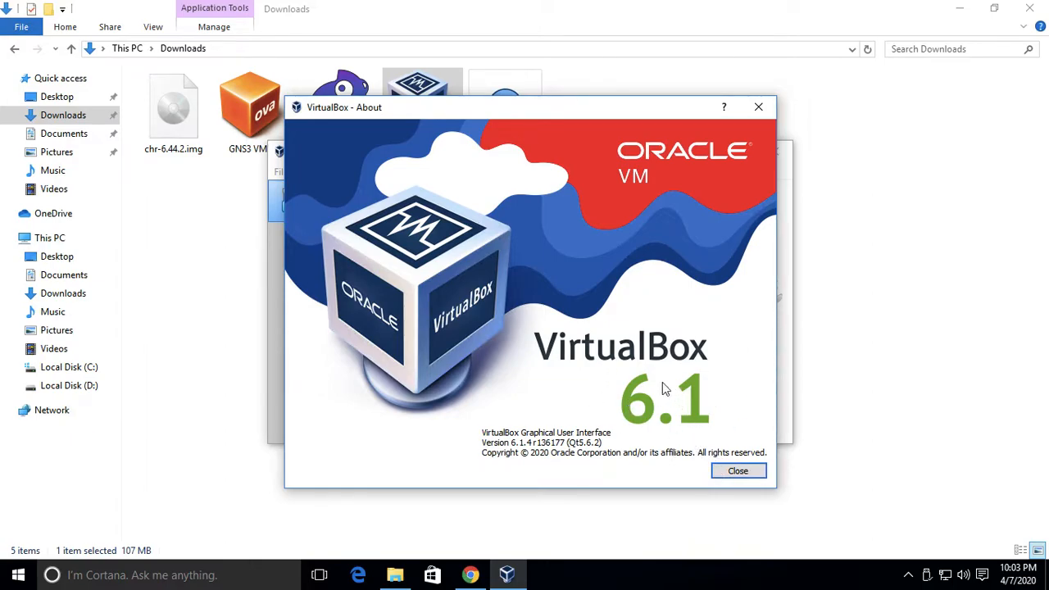
left_click(735, 470)
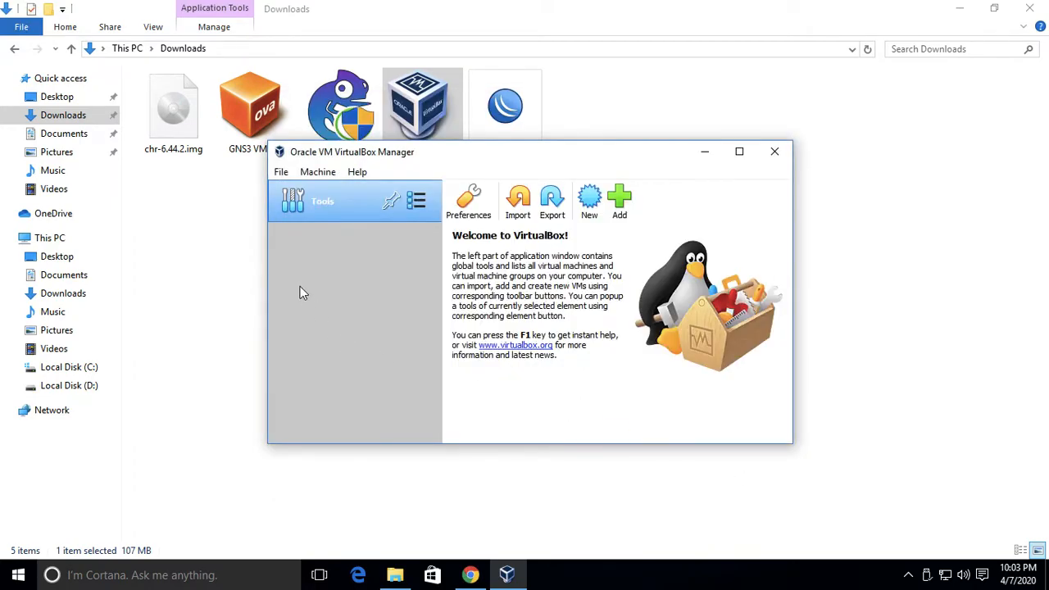
Start an appliance import in VirtualBox from the local file system and choose GNS3 VM.ova from the Downloads folder
left_click(191, 327)
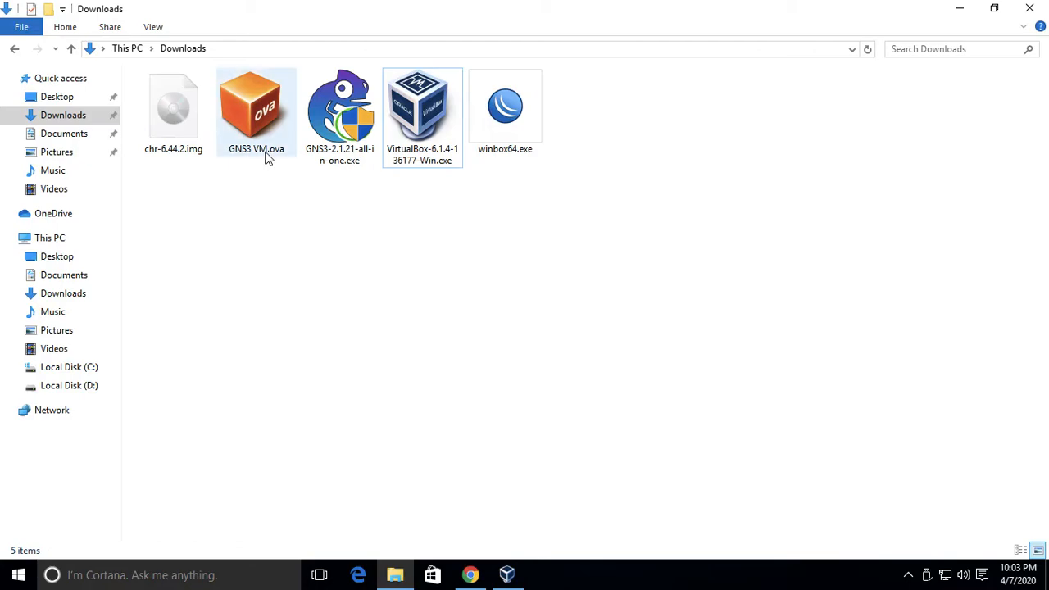
mouse_move(279, 160)
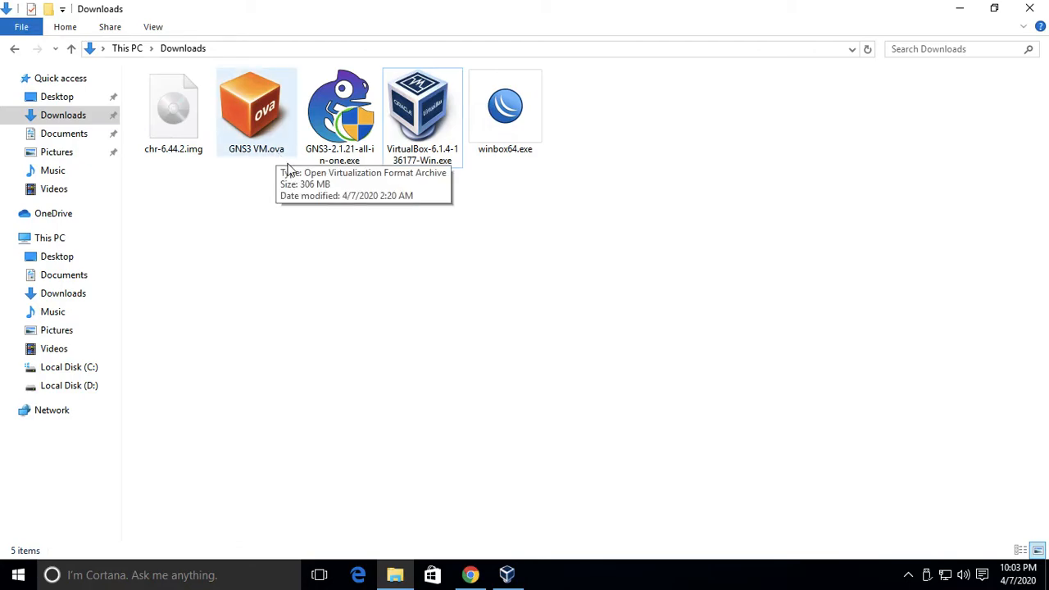
left_click(508, 575)
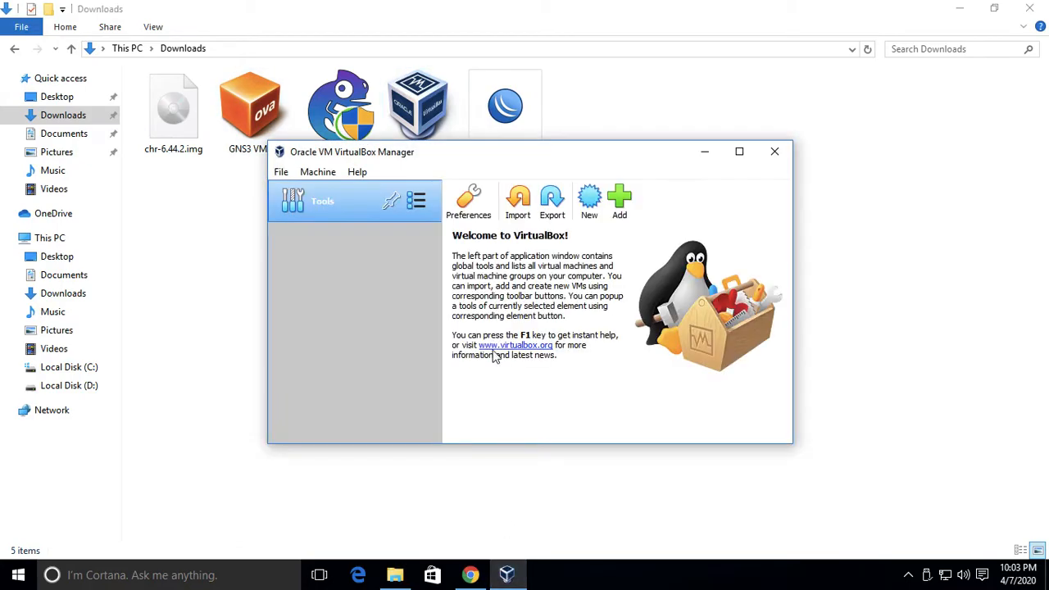
left_click(282, 174)
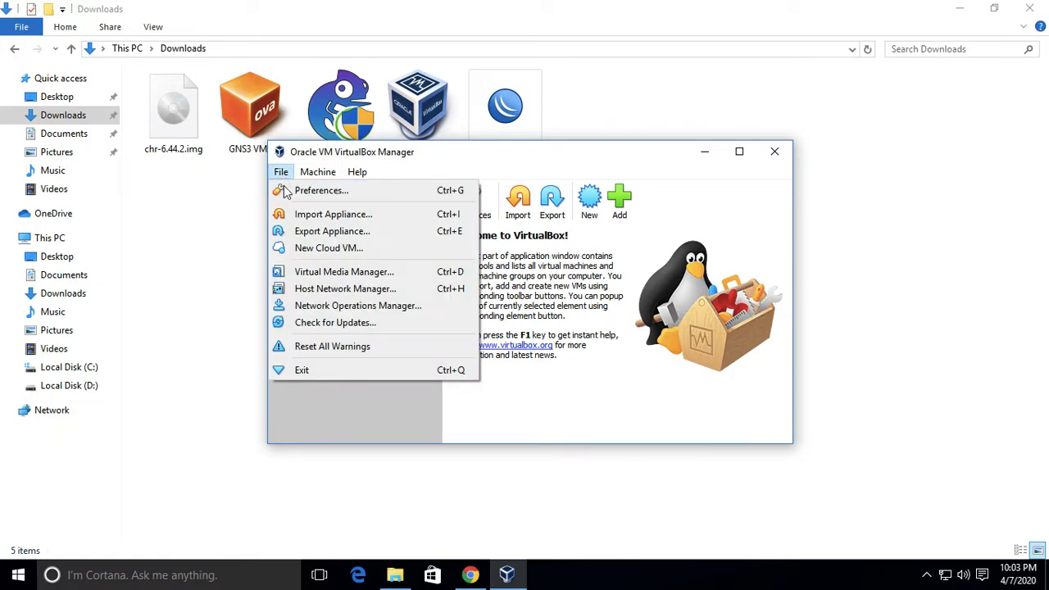
left_click(300, 215)
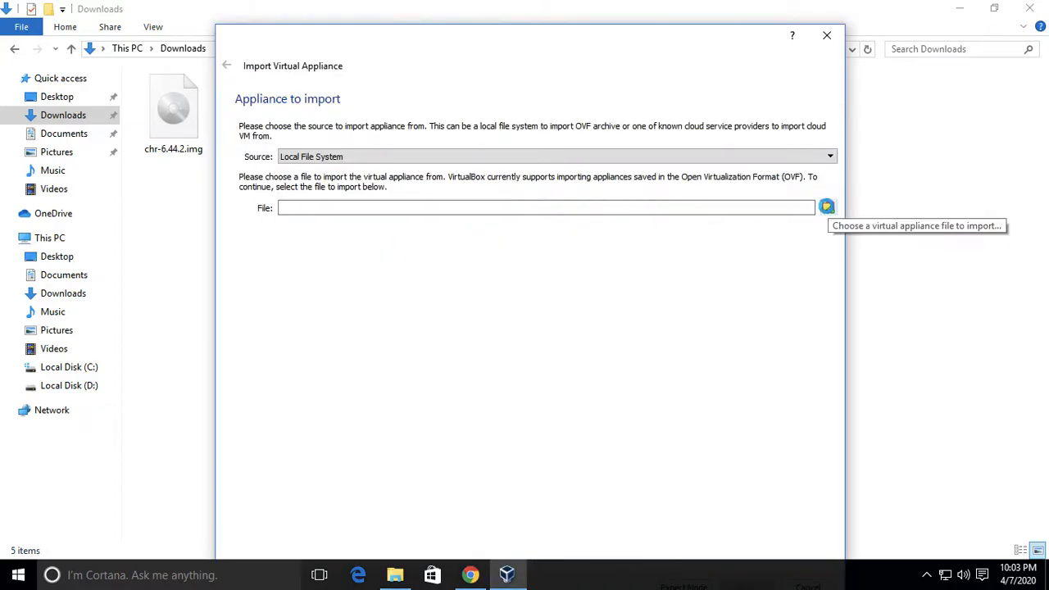
left_click(828, 209)
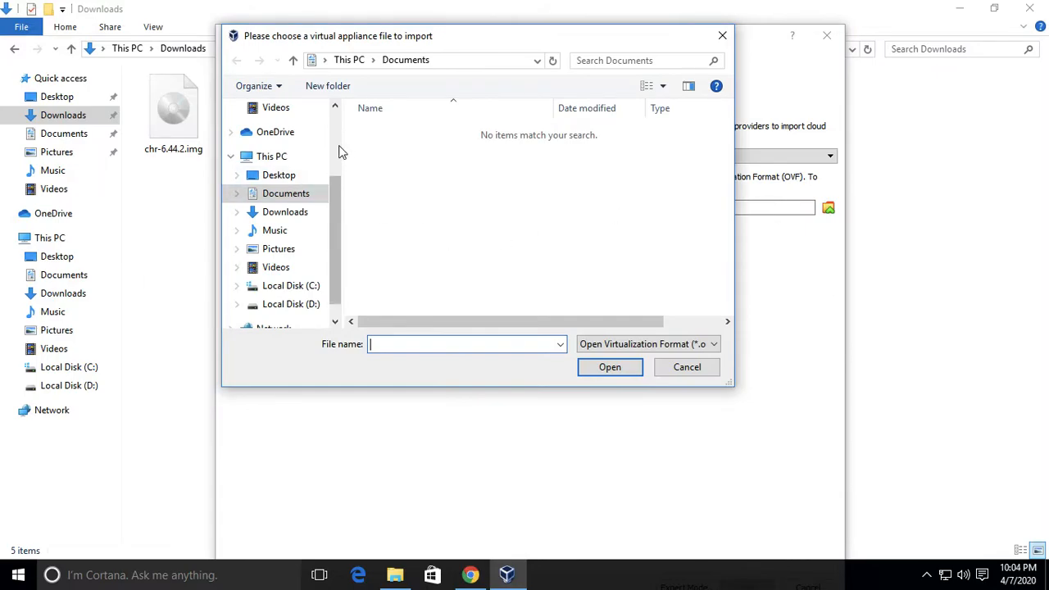
scroll(335, 149, "up", 3)
left_click(283, 154)
double_click(393, 129)
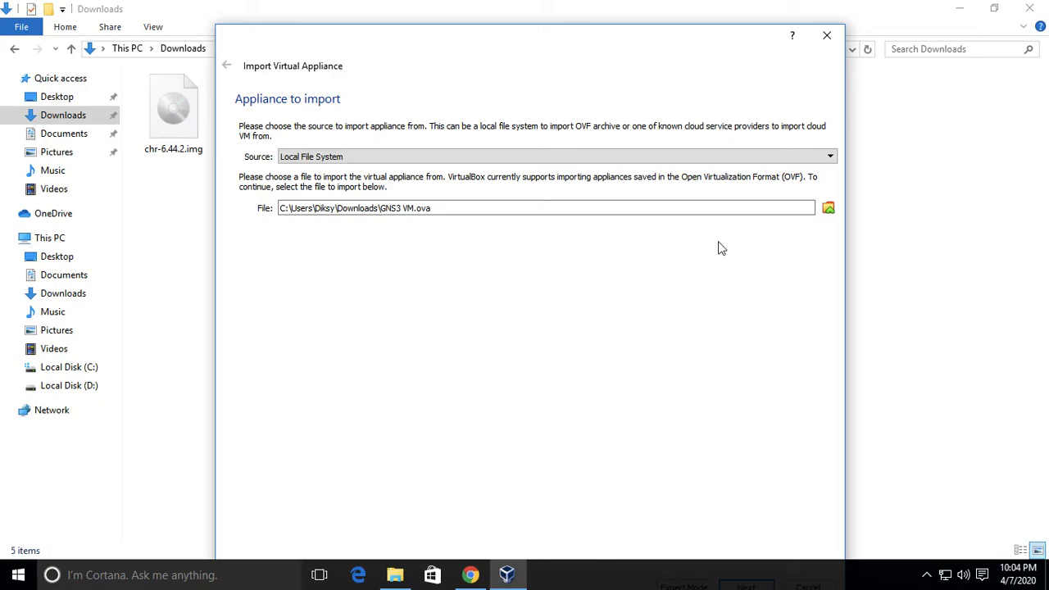
Import the GNS3 VM appliance with its suggested settings, including 1 CPU, 2048 MB RAM and hard drives as VDI
left_click_drag(667, 42, 667, 4)
left_click(745, 550)
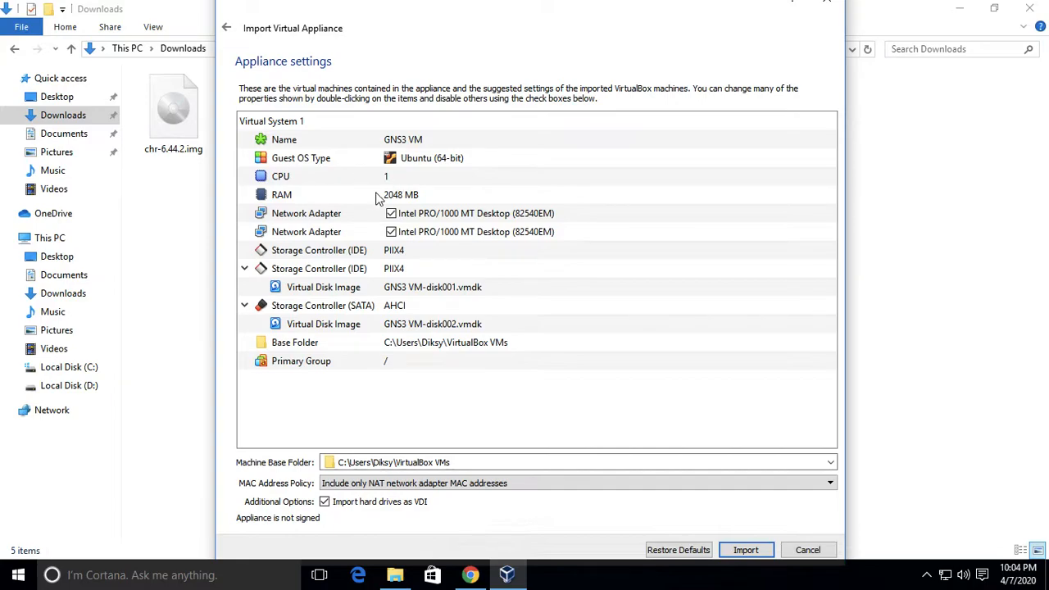
mouse_move(402, 202)
left_click(745, 550)
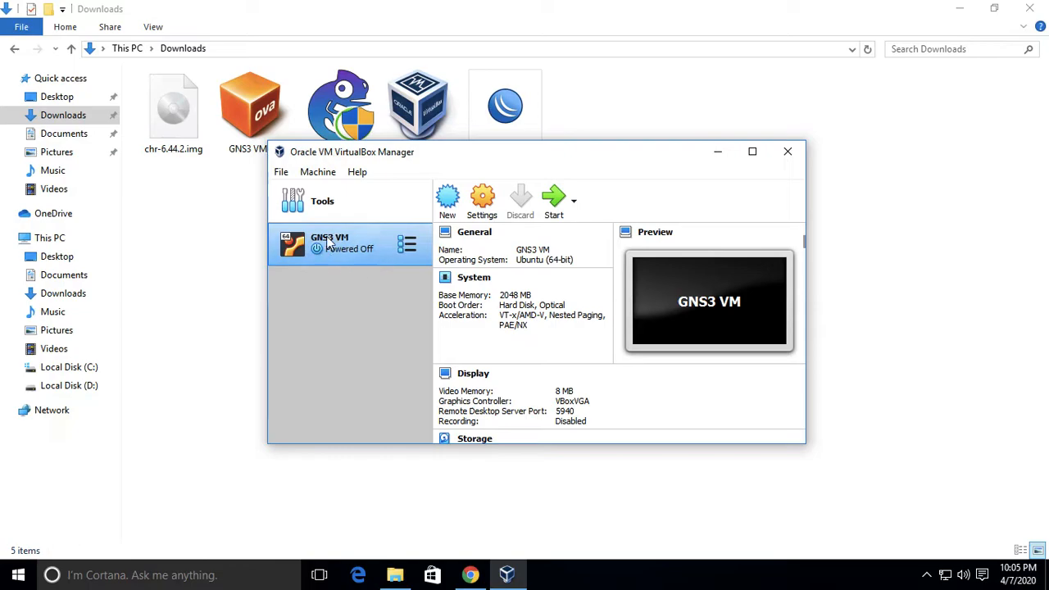
Maximize the VirtualBox Manager to review the GNS3 VM's details, and restore the window to its smaller size
double_click(647, 150)
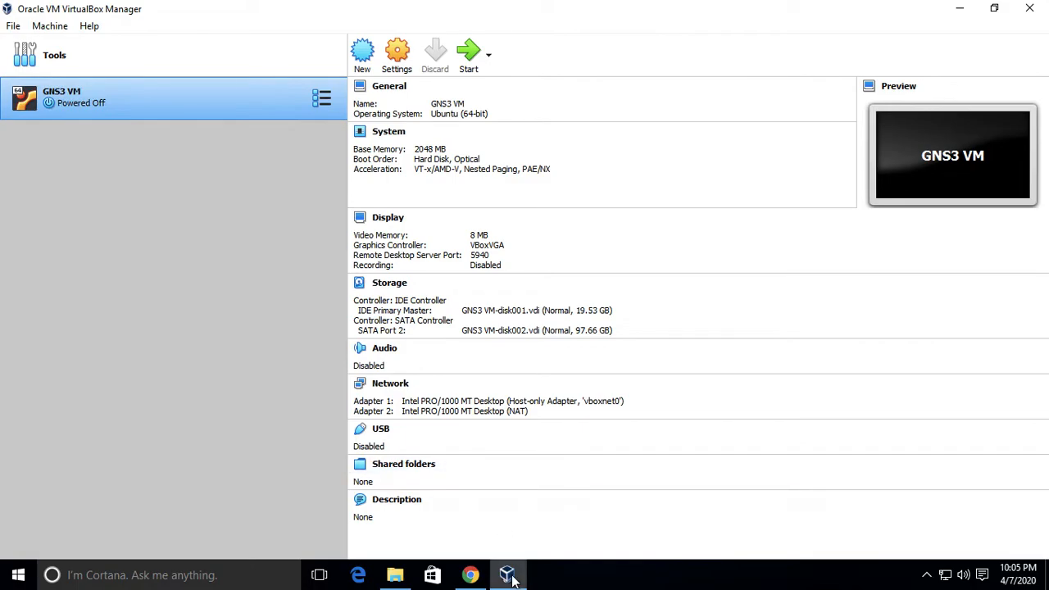
left_click(993, 8)
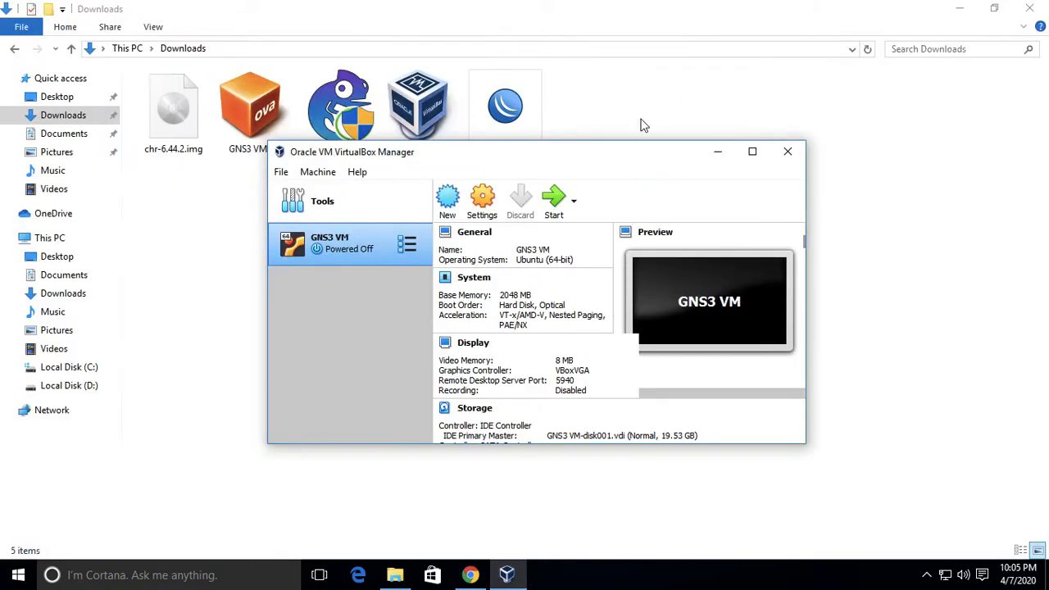
Bring the Downloads folder to the front, run GNS3-2.1.21-all-in-one.exe and allow it to make changes to the PC
left_click(437, 484)
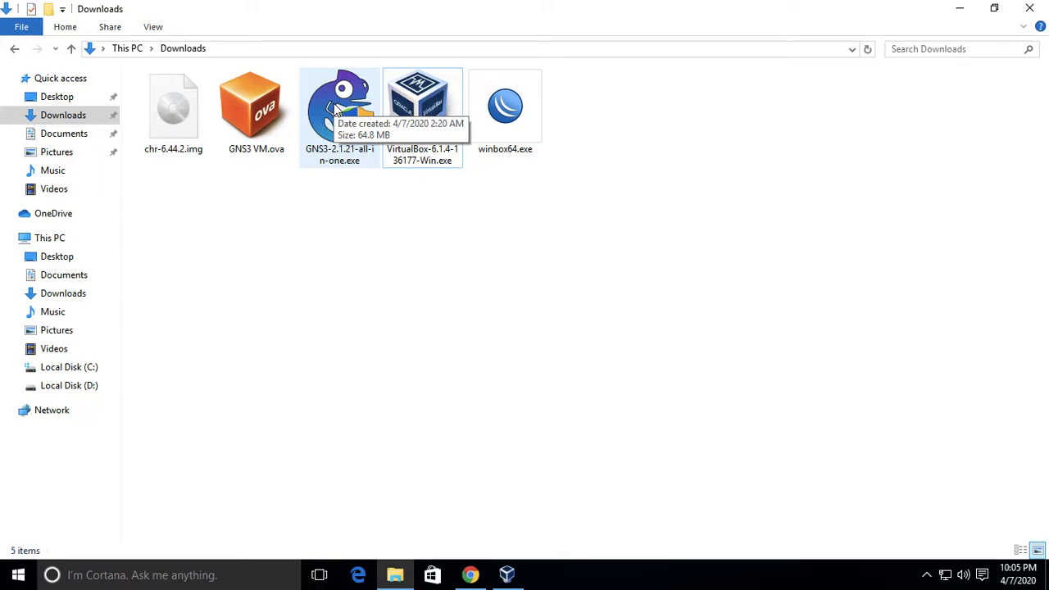
double_click(335, 109)
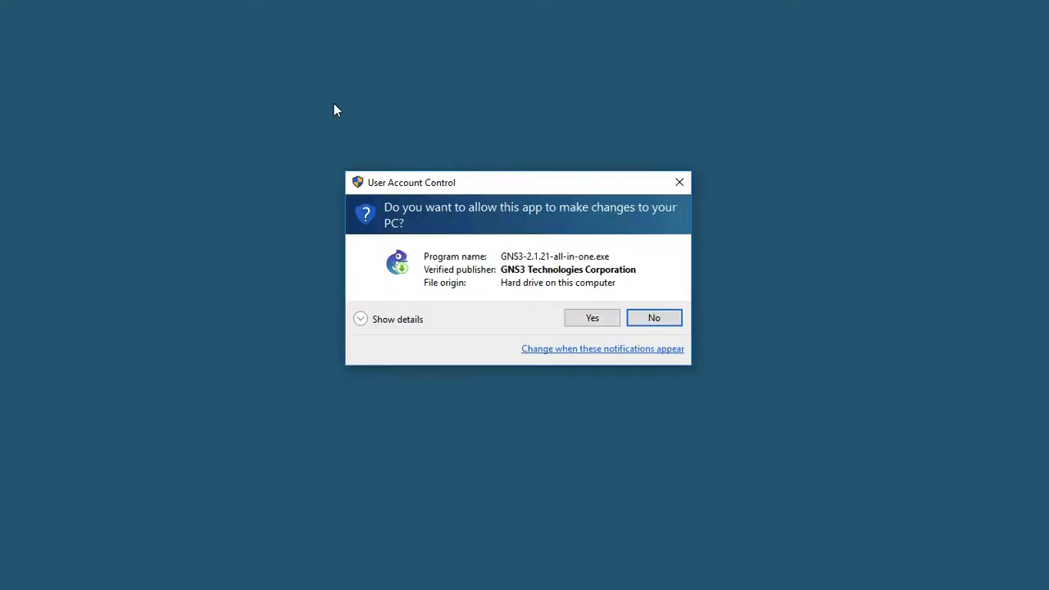
left_click(603, 318)
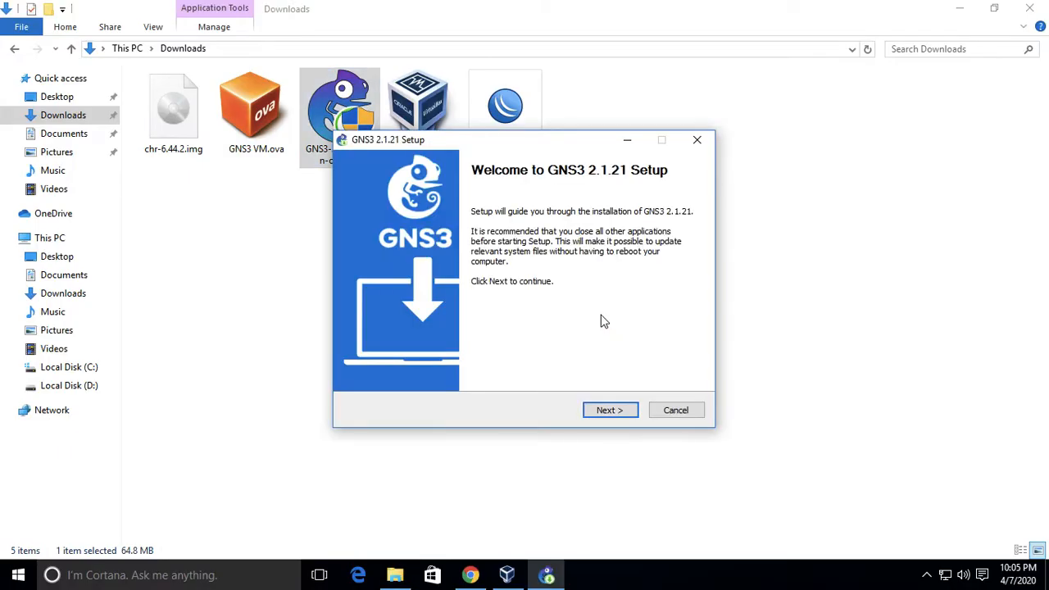
key("ctrl+Left")
key("ctrl+Right")
key("ctrl+Left")
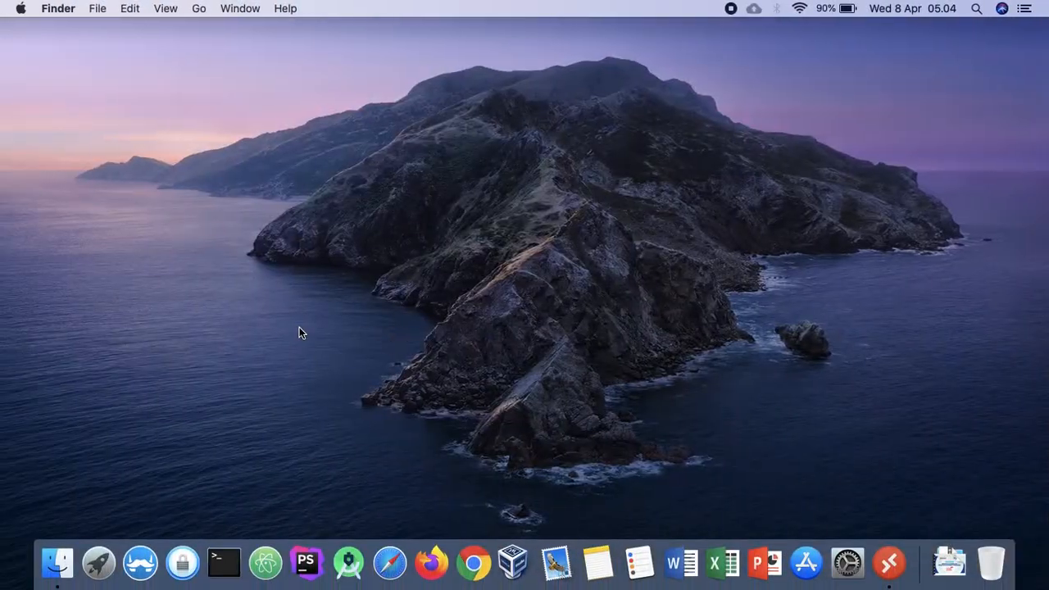
key("ctrl+Right")
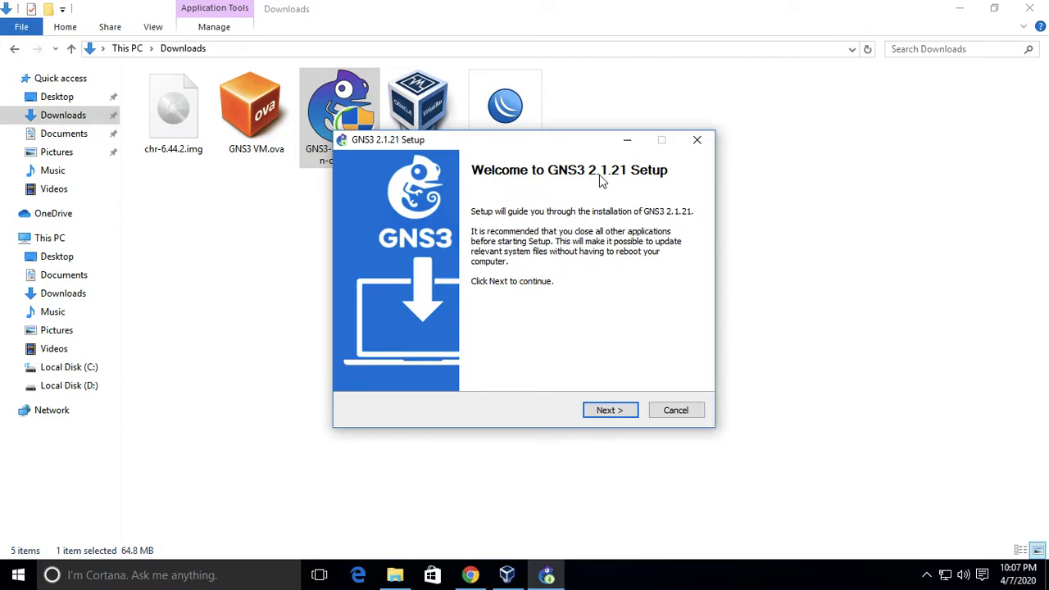
Accept the GNS3 2.1.21 license and start the installation with the GNS3 Start Menu folder and the default components and location
left_click(604, 414)
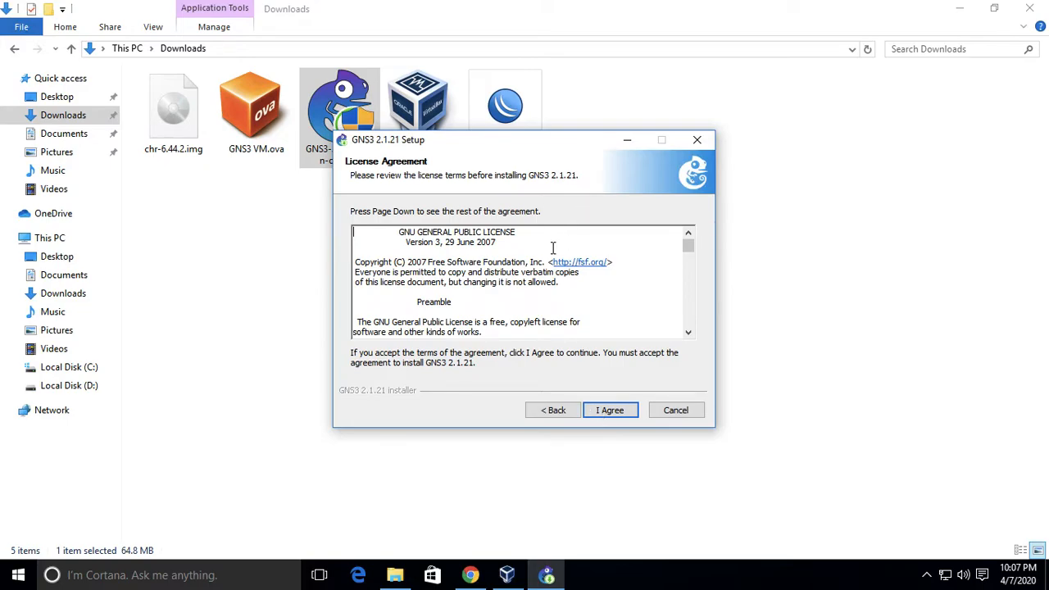
scroll(553, 248, "down", 6)
scroll(553, 248, "down", 15)
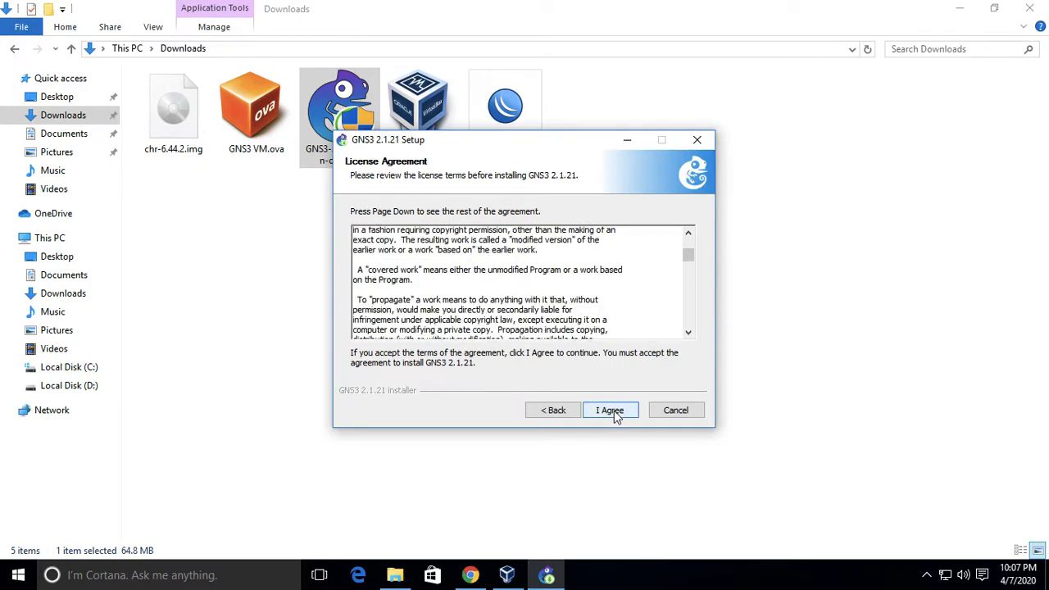
left_click(610, 410)
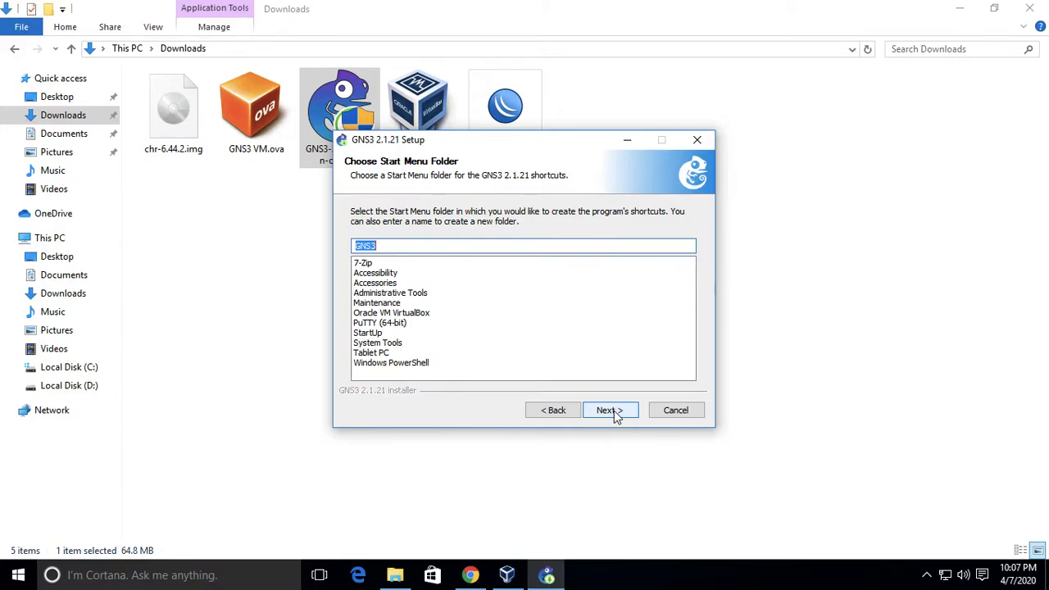
left_click(617, 415)
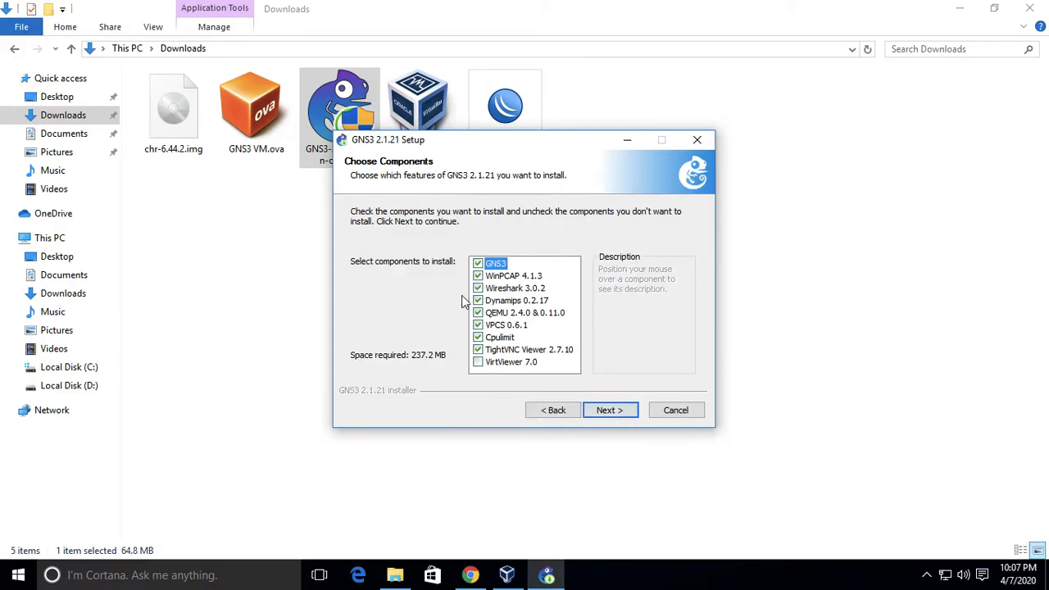
left_click(618, 415)
left_click(620, 416)
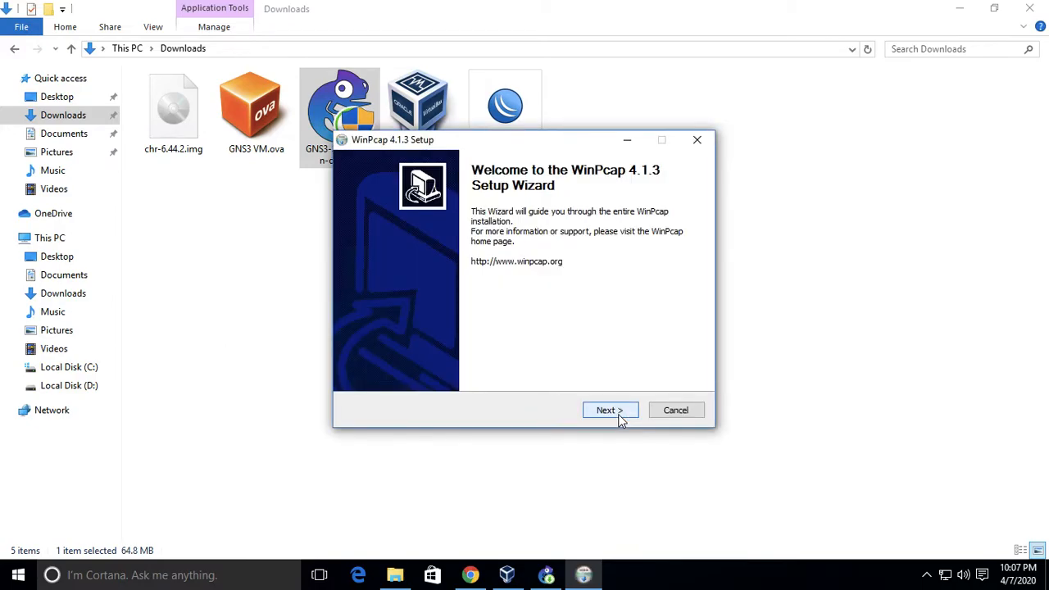
Move the WinPcap 4.1.3 setup window aside and install WinPcap with its driver starting automatically at boot time
left_click(521, 143)
left_click_drag(521, 143, 837, 244)
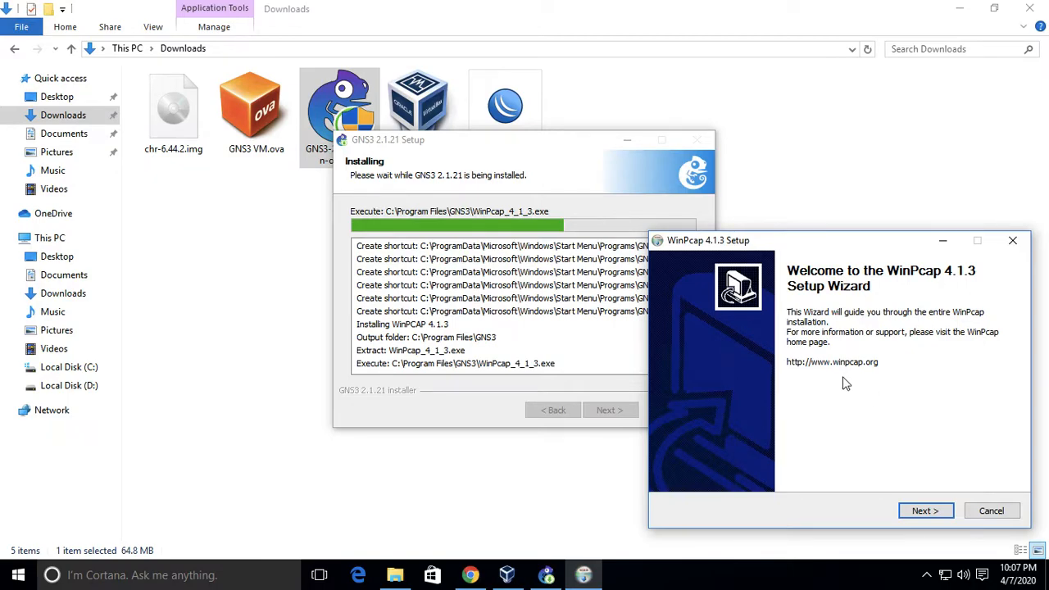
left_click(923, 511)
left_click(923, 511)
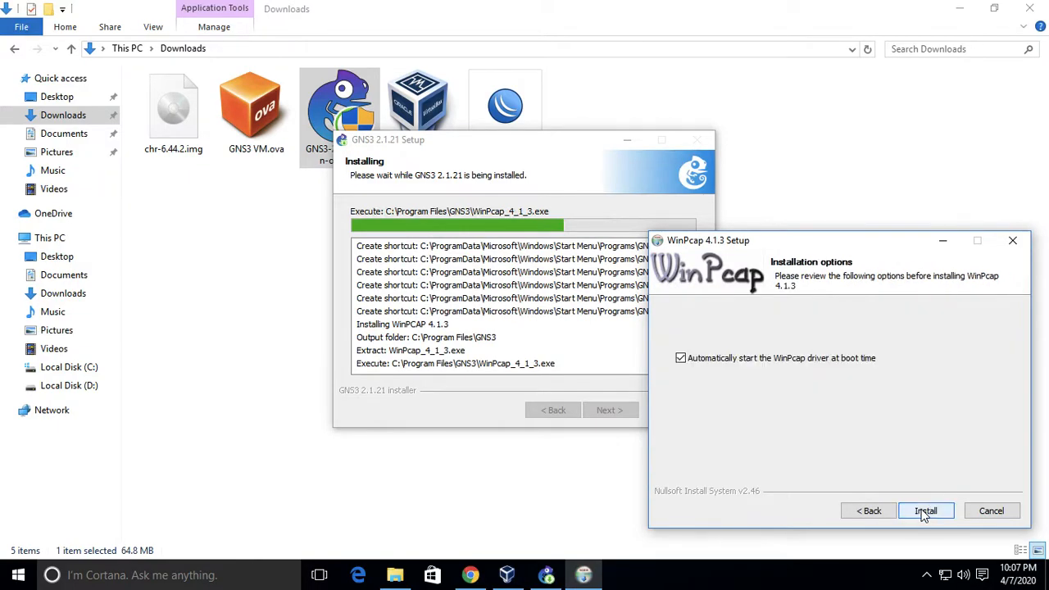
left_click(923, 511)
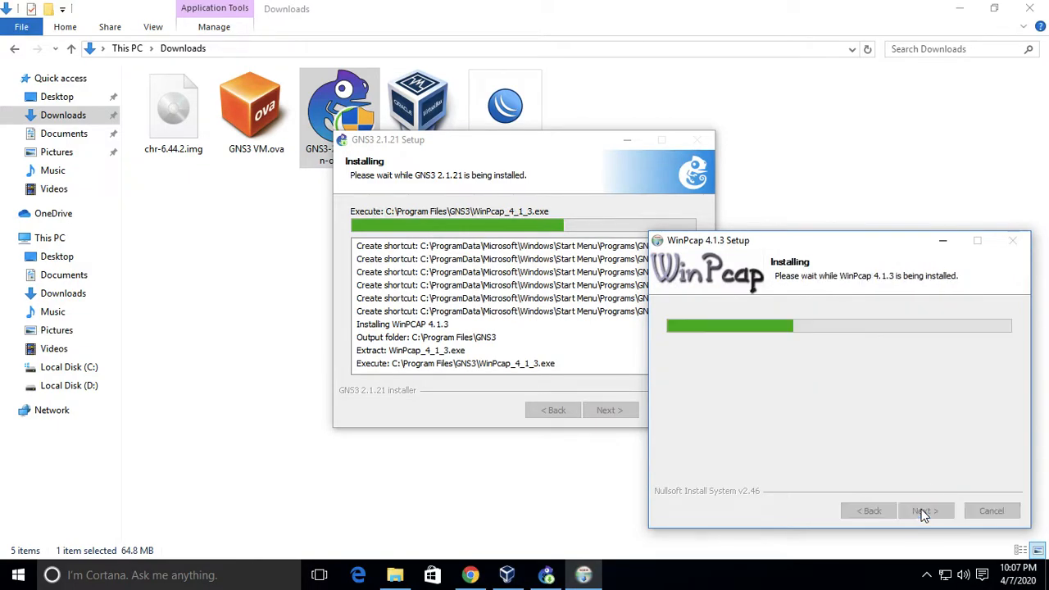
left_click(925, 511)
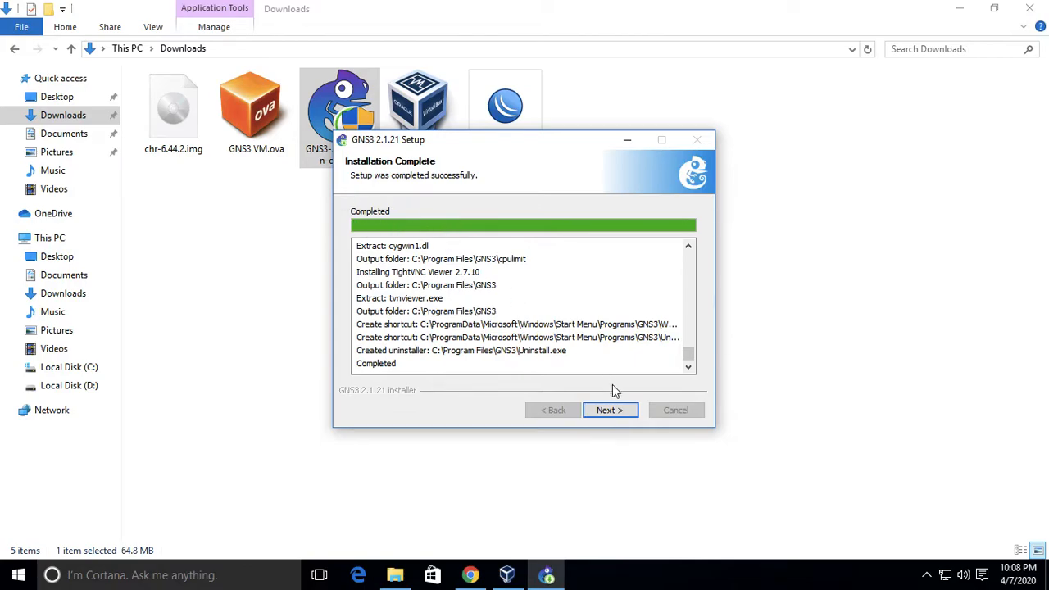
Finish the GNS3 setup without the Solarwinds Standard Toolset license, starting GNS3, and close the GNS3 thank-you page in the browser
left_click(615, 414)
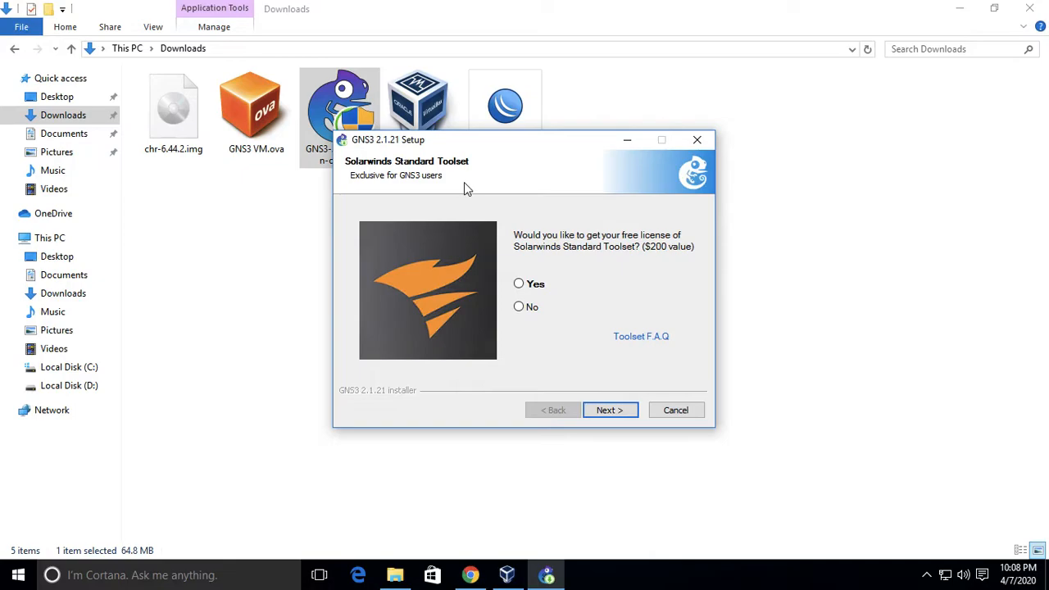
left_click(518, 313)
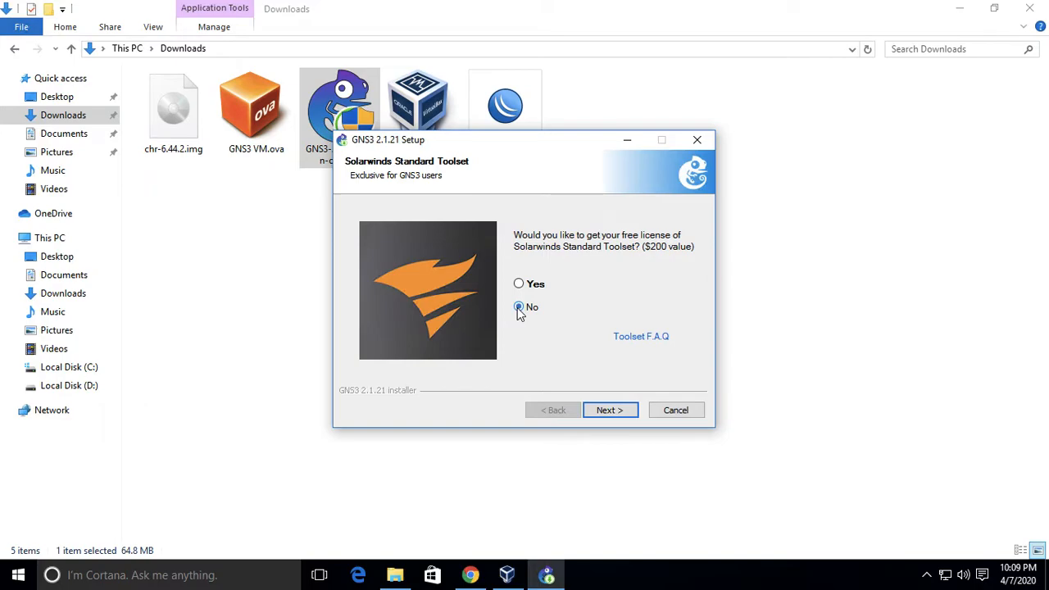
left_click(621, 412)
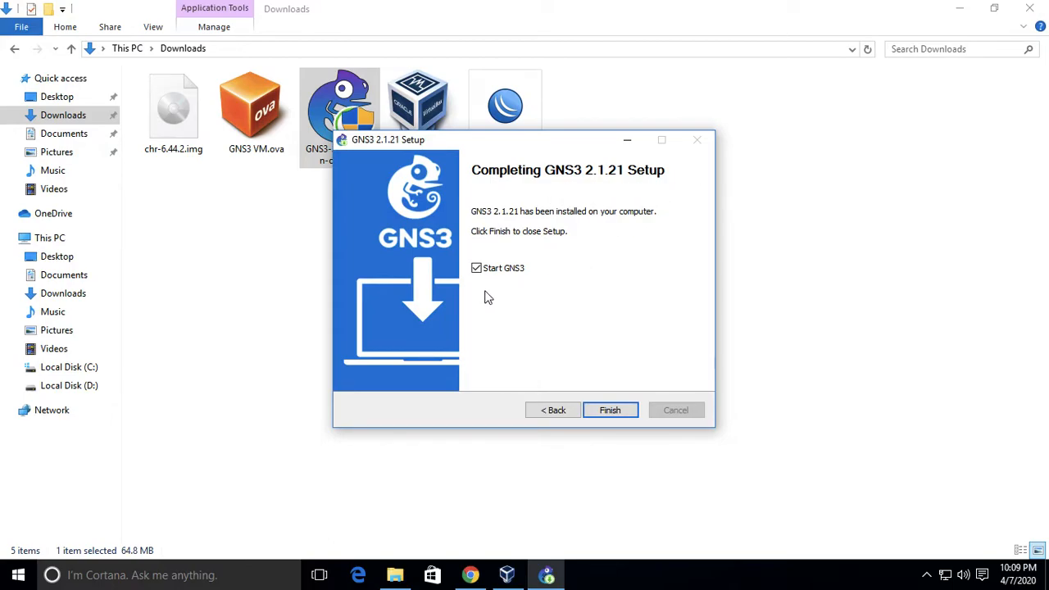
left_click(610, 409)
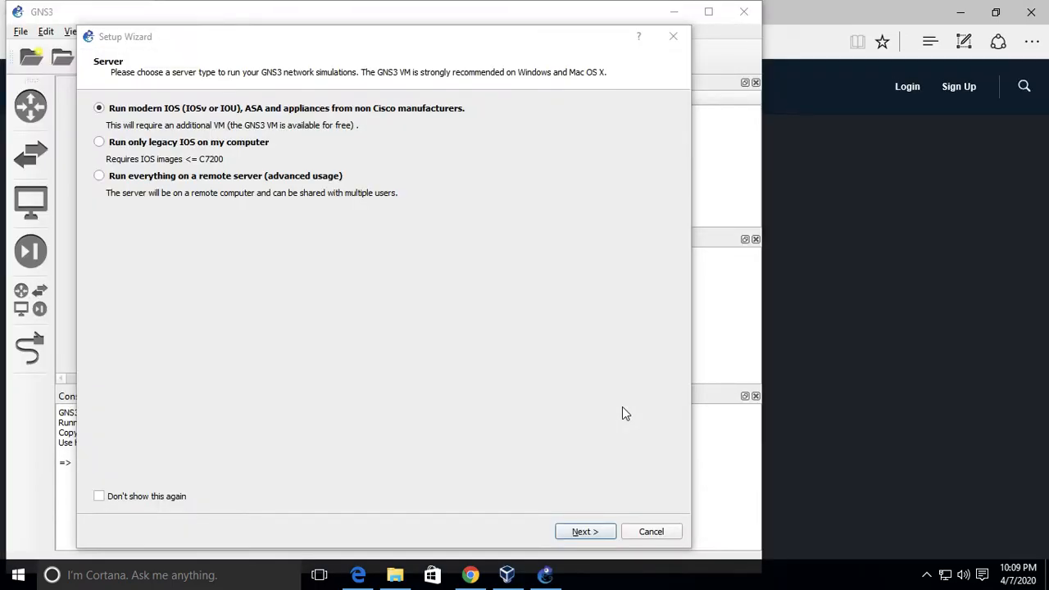
left_click(358, 574)
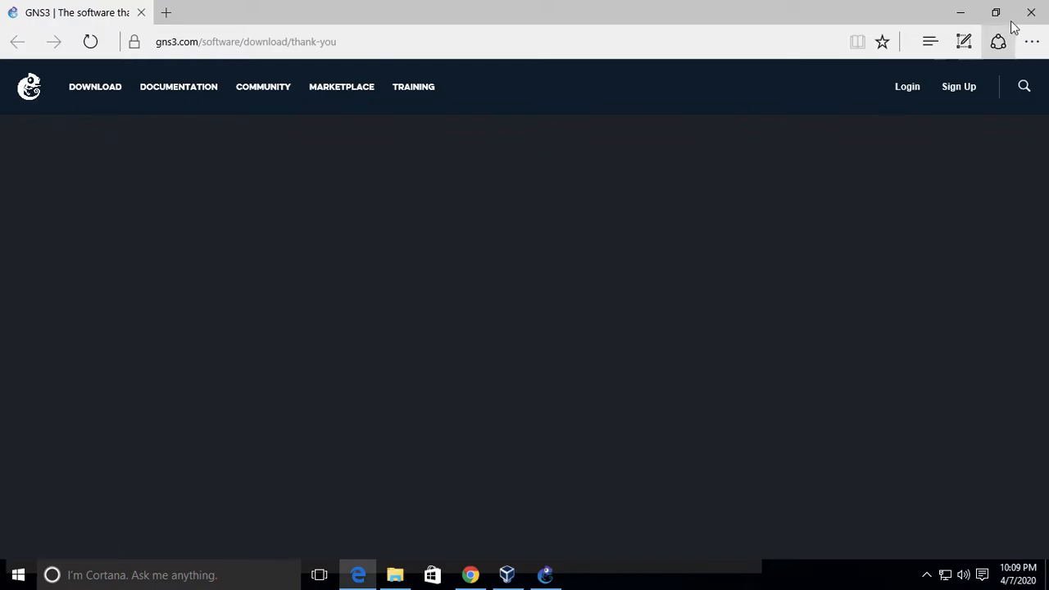
left_click(1037, 16)
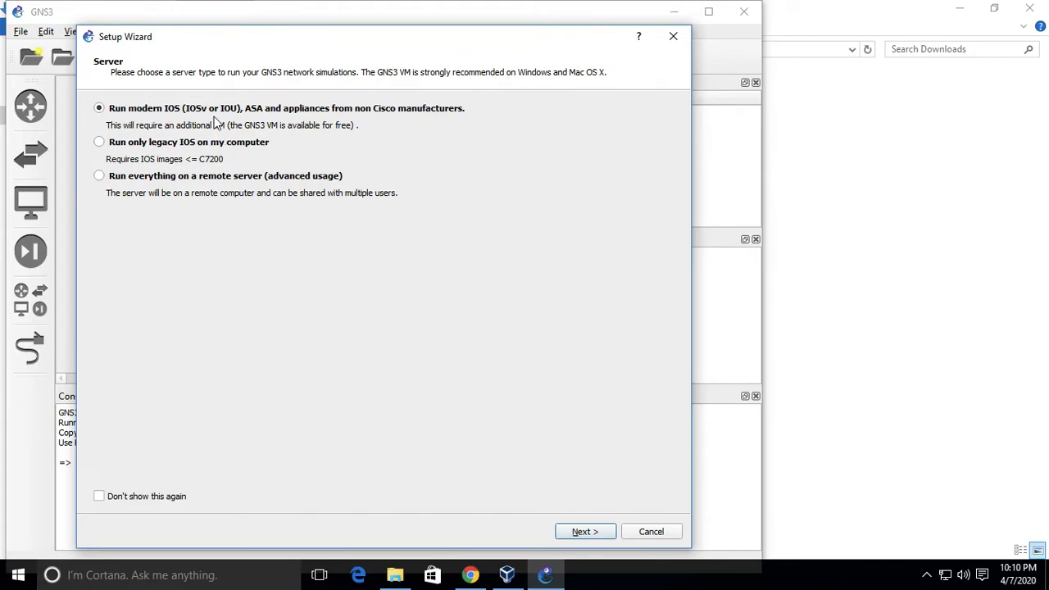
Check the imported GNS3 VM in the VirtualBox Manager and return to the GNS3 Setup Wizard
left_click(506, 574)
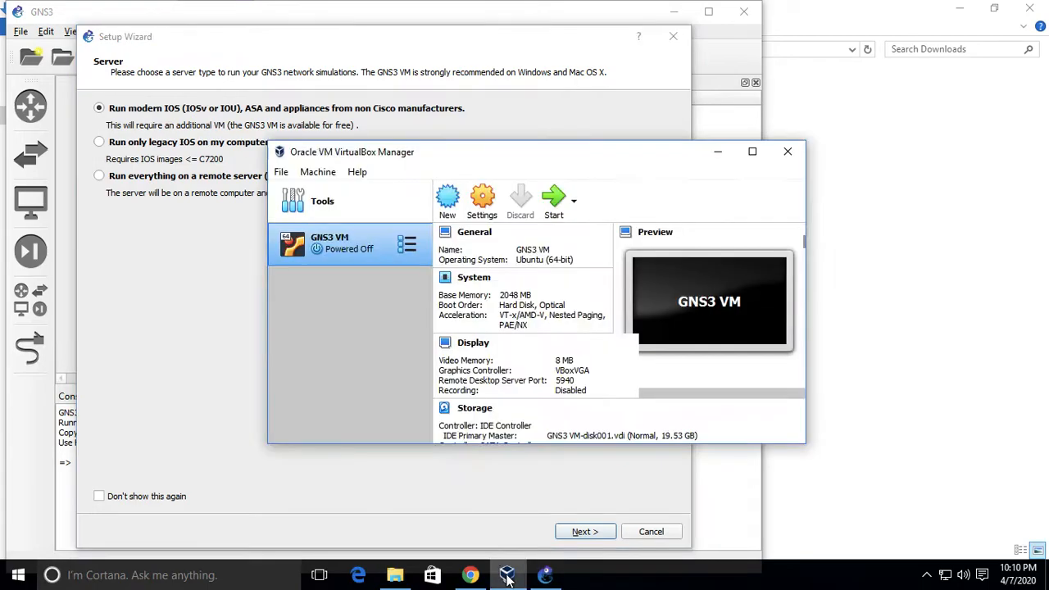
left_click(195, 304)
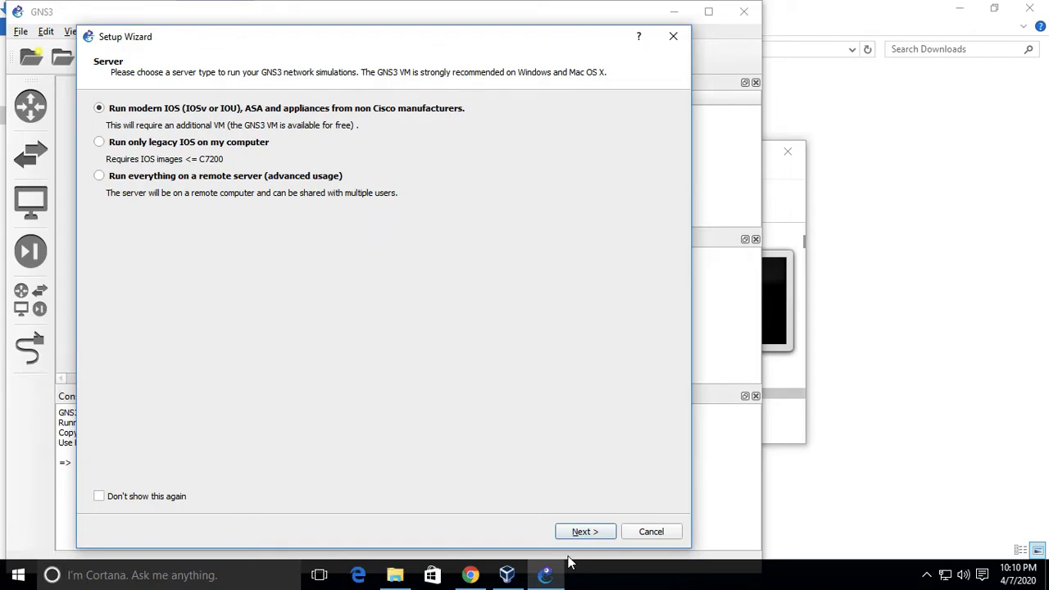
left_click(508, 573)
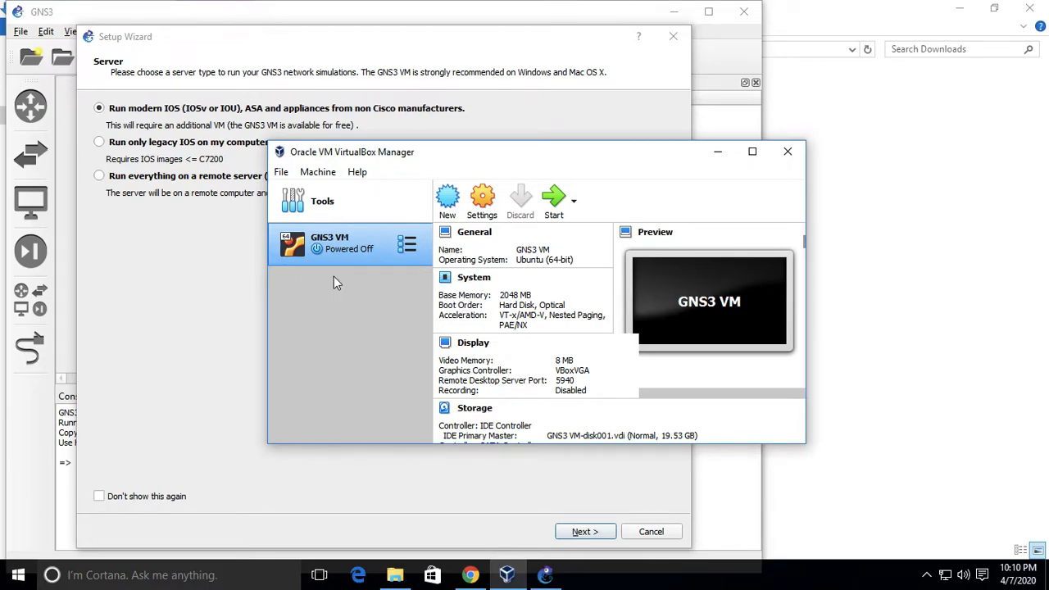
left_click(197, 271)
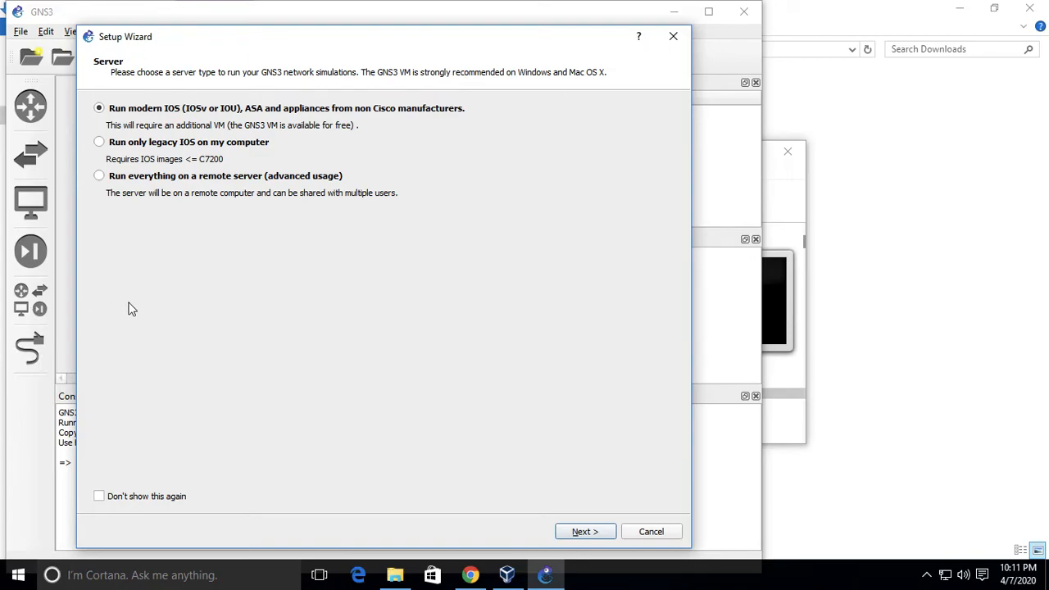
Choose to run modern IOS, ASA and appliances from non Cisco manufacturers as the server type and continue
left_click(182, 177)
left_click(280, 108)
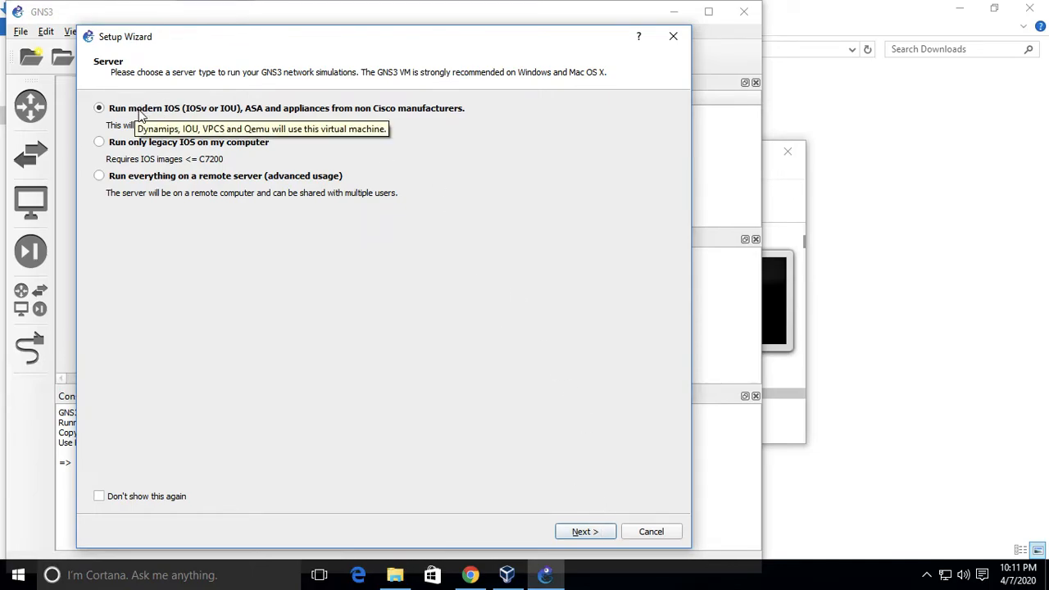
left_click(583, 533)
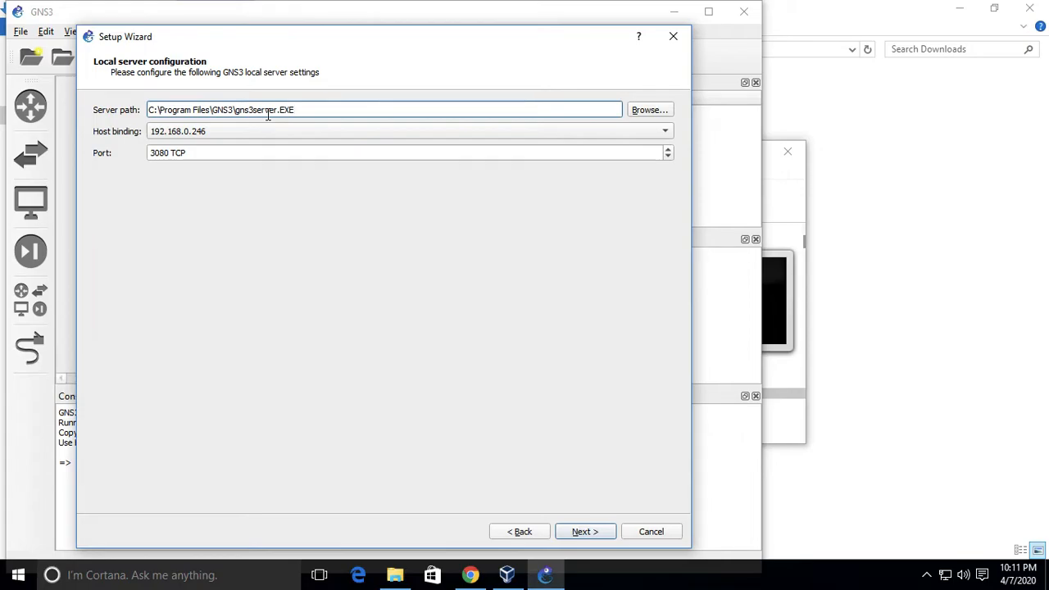
Accept the local server settings with gns3server.EXE as the server path, host binding 192.168.0.246 and port 3080 TCP
left_click(194, 136)
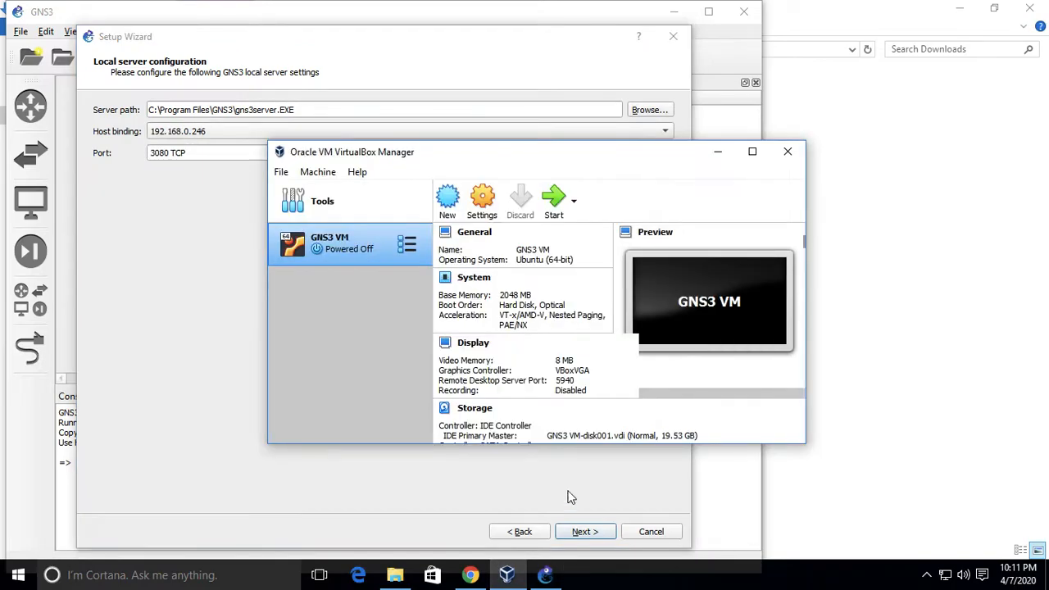
scroll(588, 393, "down", 5)
scroll(588, 393, "up", 5)
left_click(200, 307)
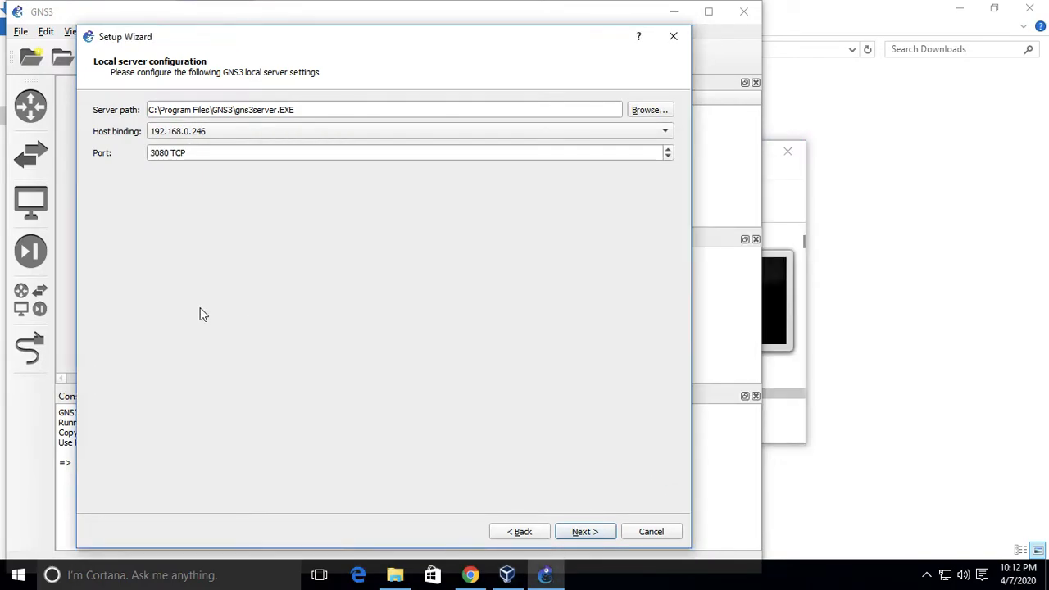
left_click(583, 532)
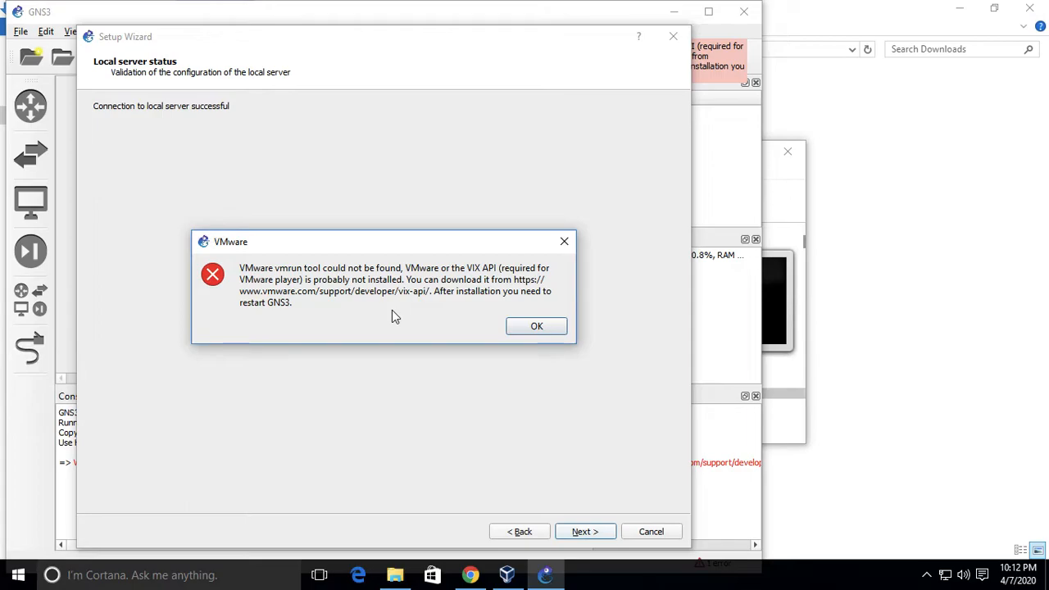
Dismiss the VMware error, choose VirtualBox as the virtualization software and acknowledge the nested virtualization warning
left_click(534, 325)
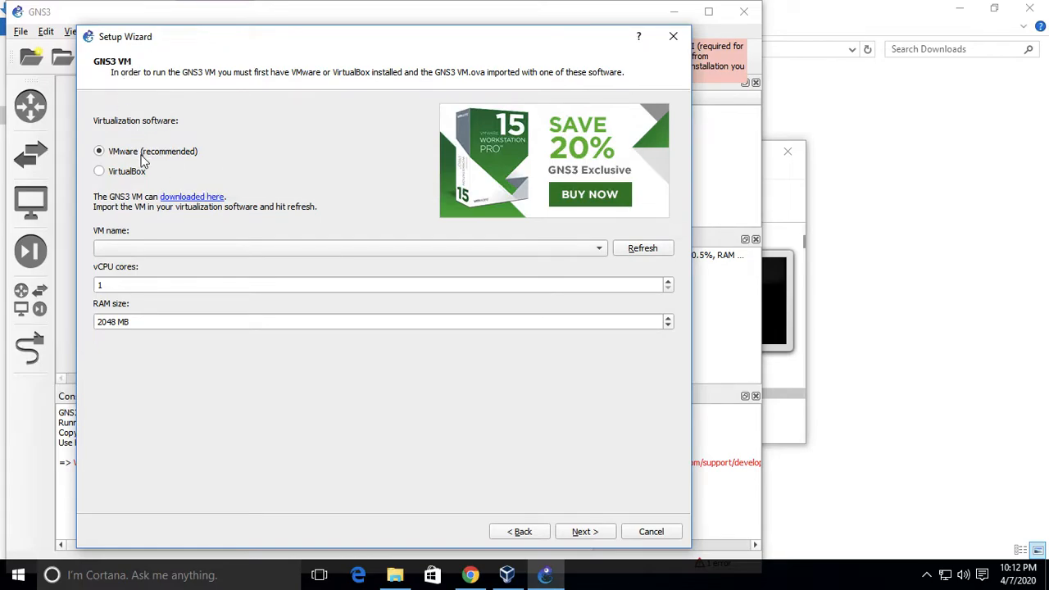
left_click(97, 151)
left_click(133, 172)
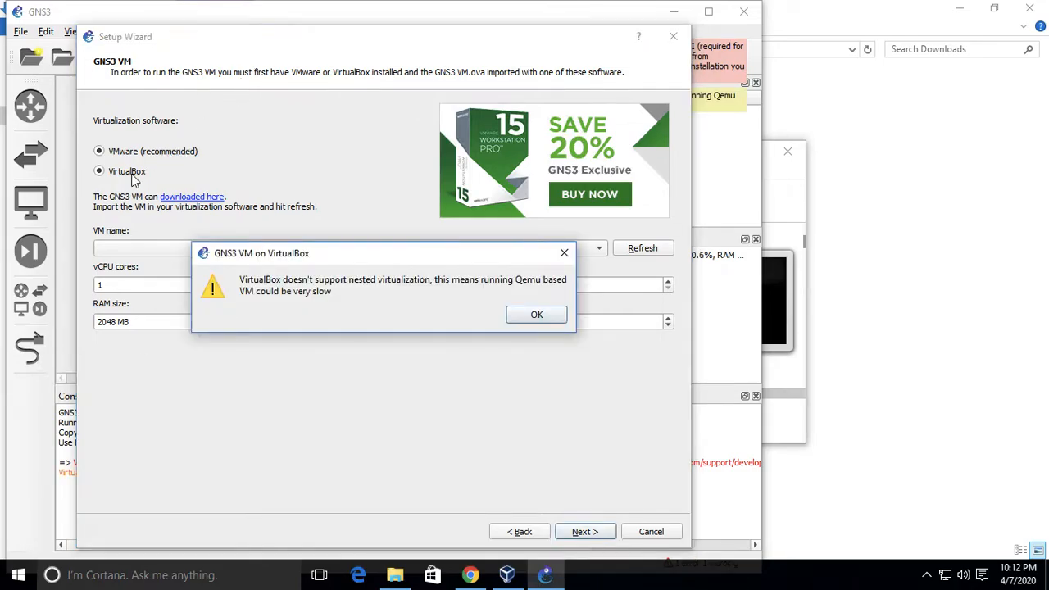
left_click(528, 319)
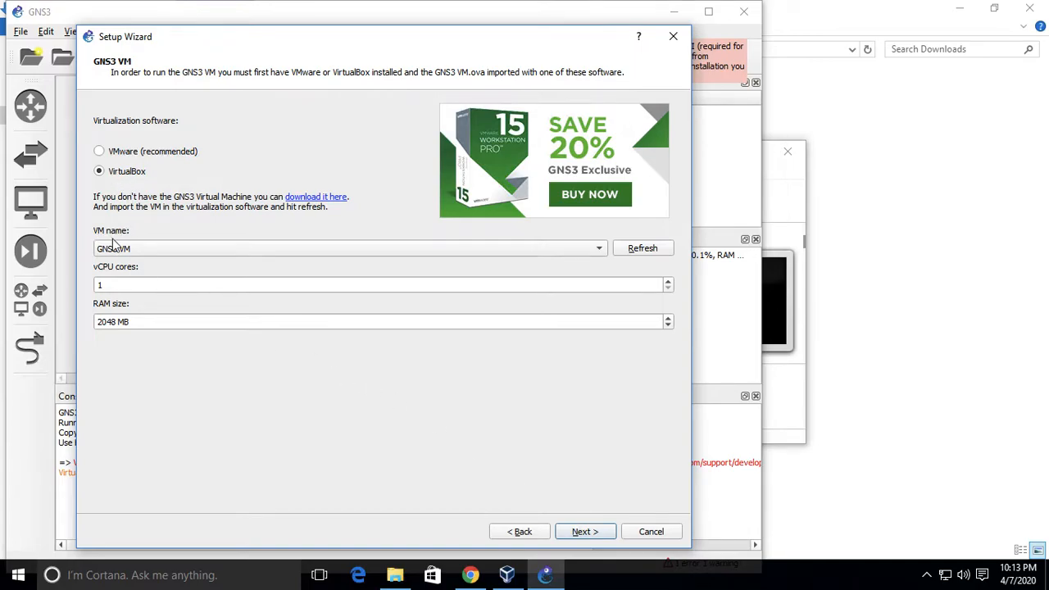
Compare the wizard's VM with the one in the VirtualBox Manager and confirm GNS3 VM with 1 vCPU core and 2048 MB RAM
left_click(506, 574)
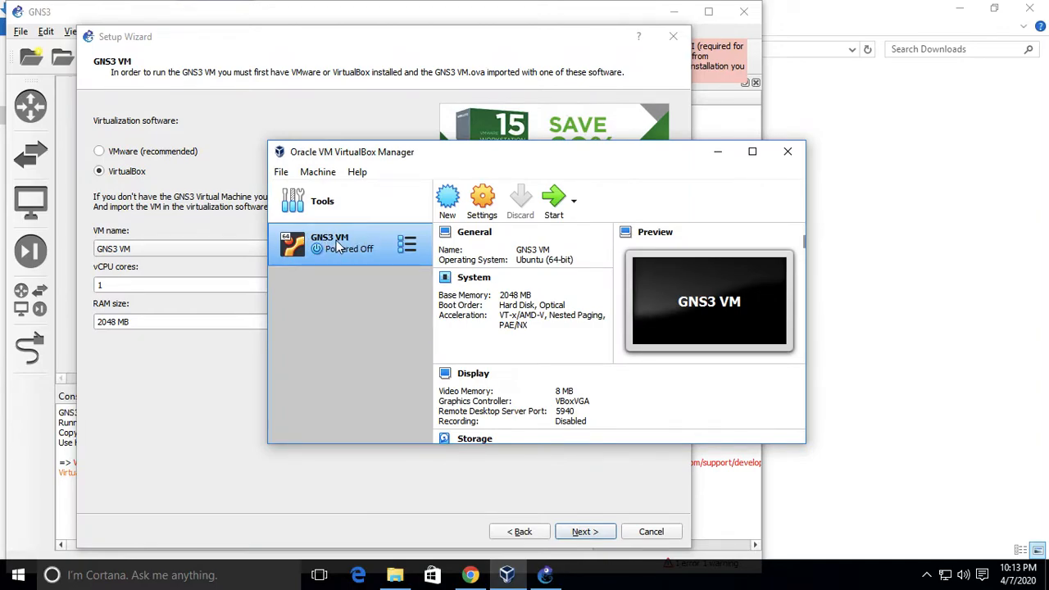
left_click(122, 418)
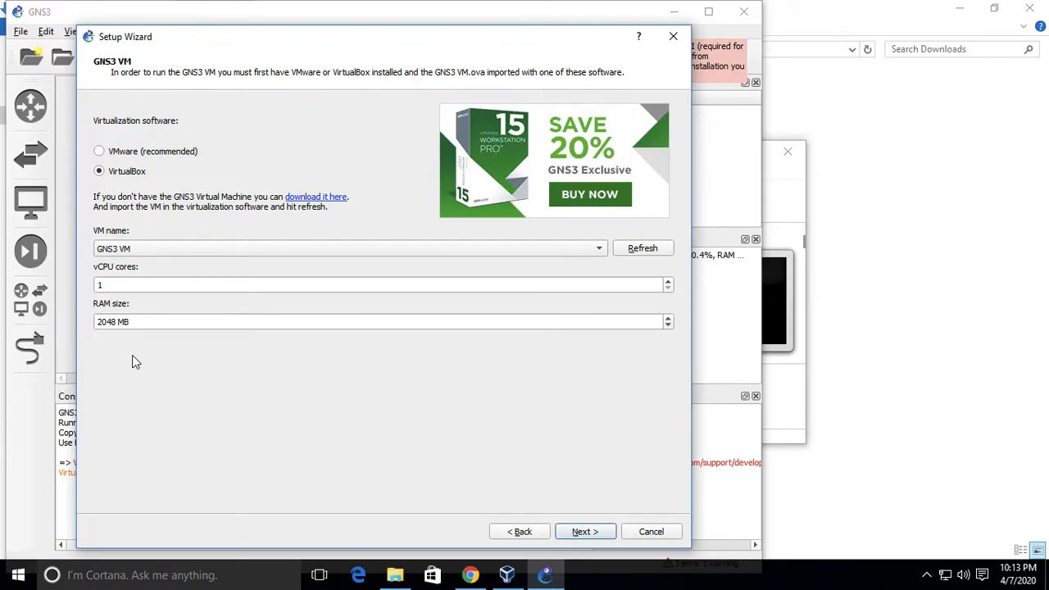
left_click(597, 531)
left_click(584, 531)
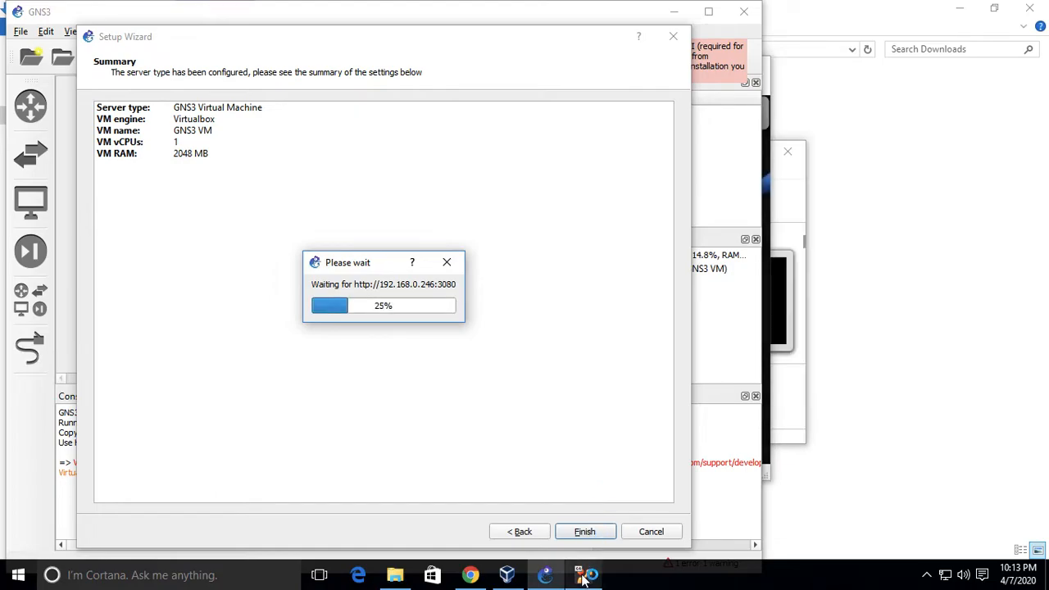
Switch to the running GNS3 VM window and dismiss its keyboard capture and mouse pointer integration notices
mouse_move(583, 574)
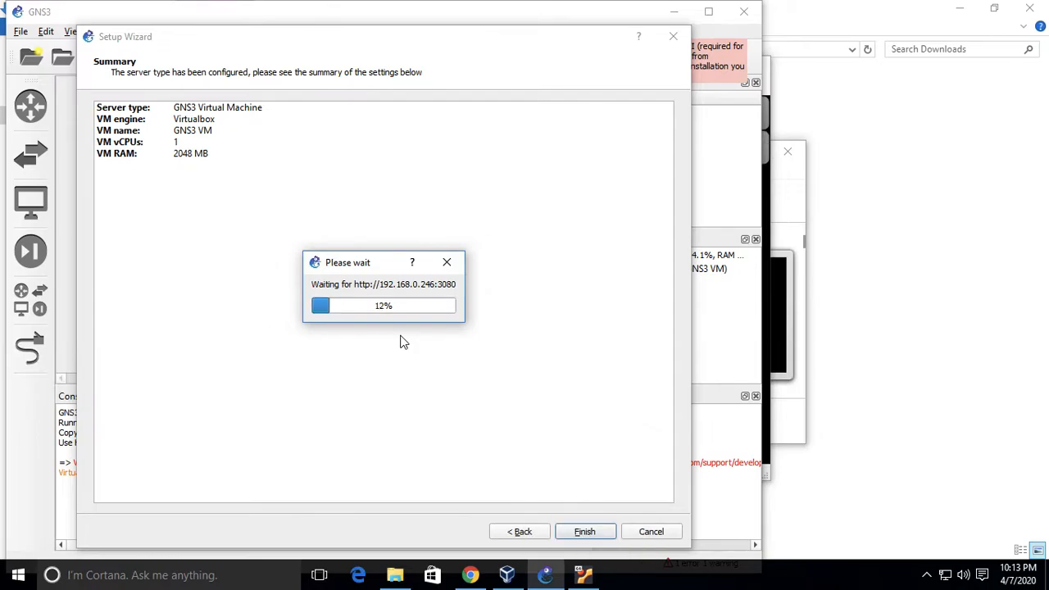
left_click(584, 575)
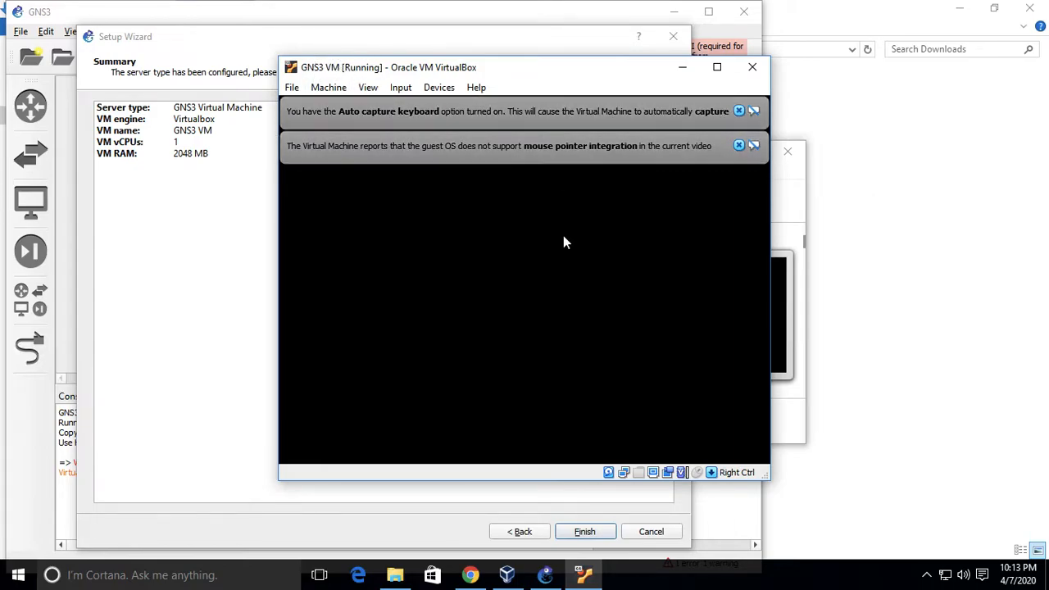
left_click(738, 110)
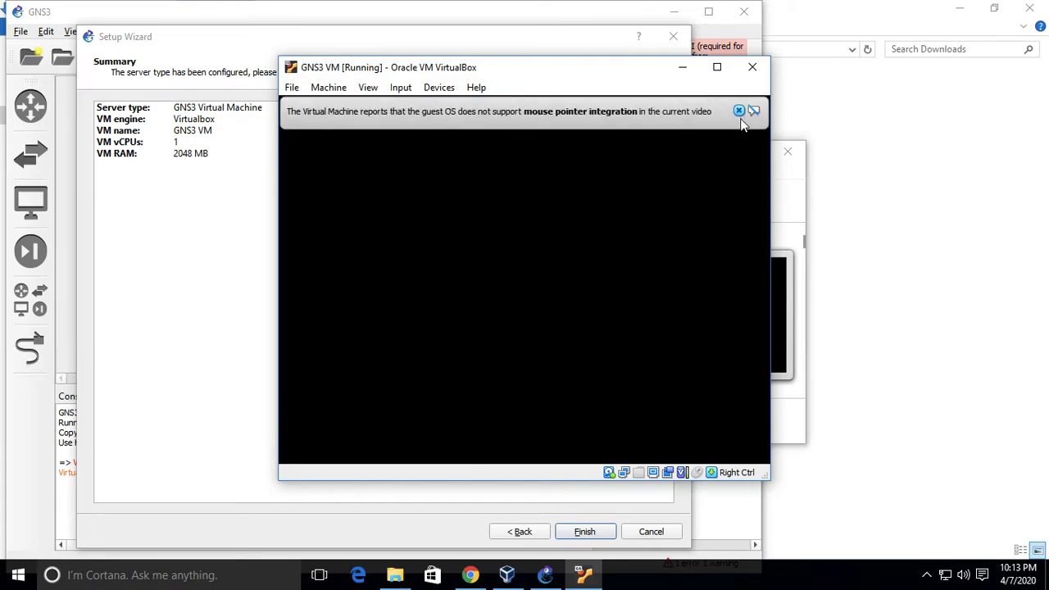
left_click(739, 111)
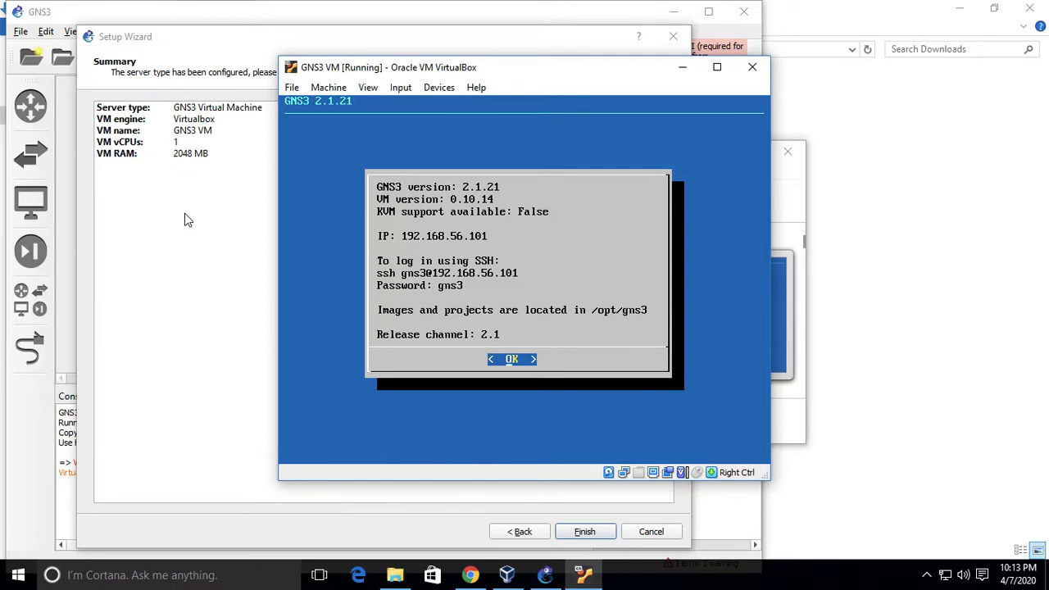
Return to the GNS3 Setup Wizard, finish it from the summary and close the new appliance template dialog
left_click(184, 213)
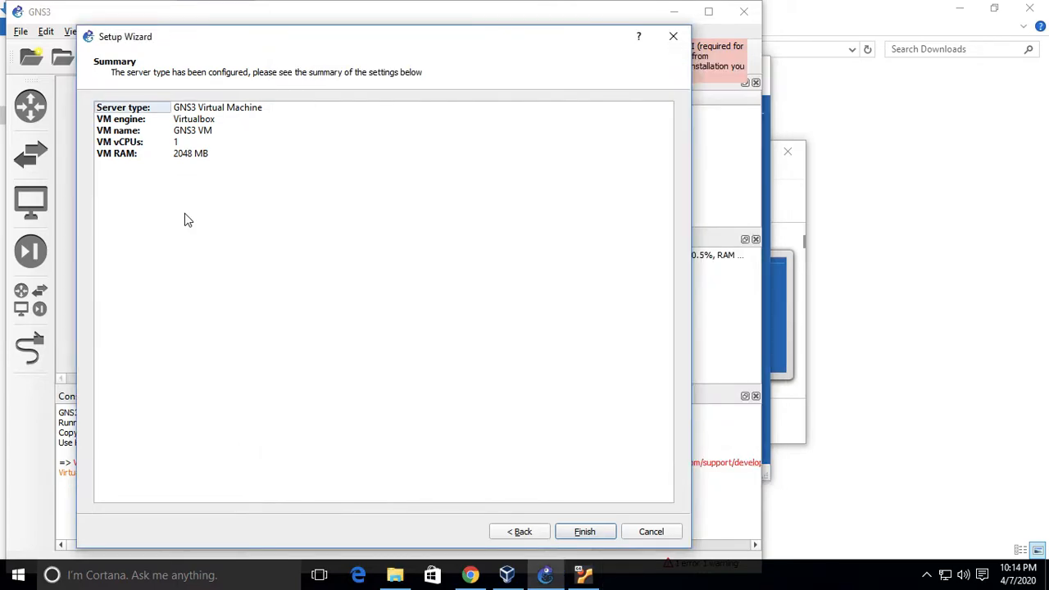
left_click(584, 532)
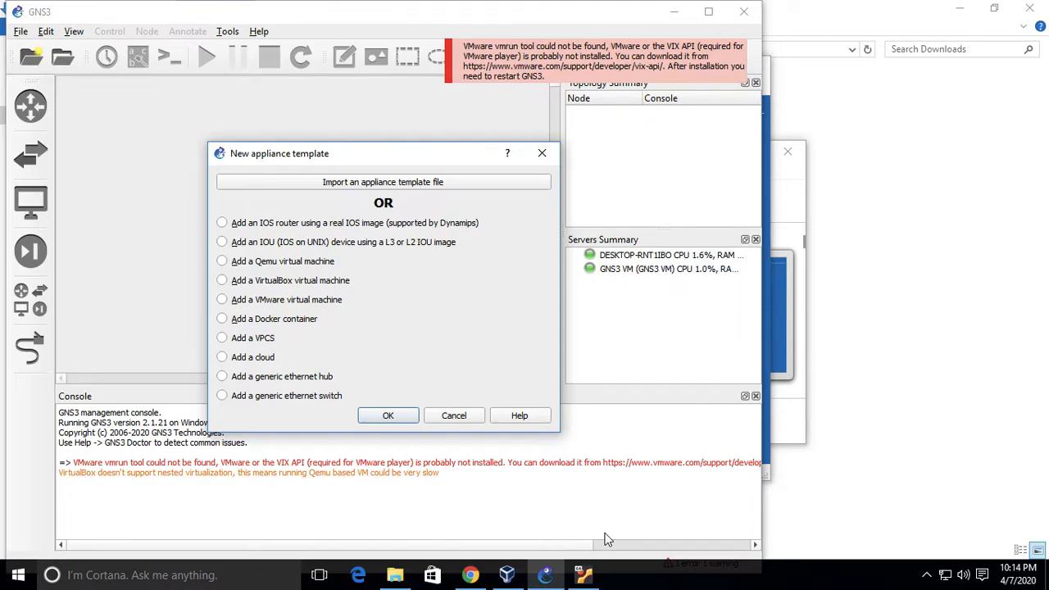
left_click(542, 155)
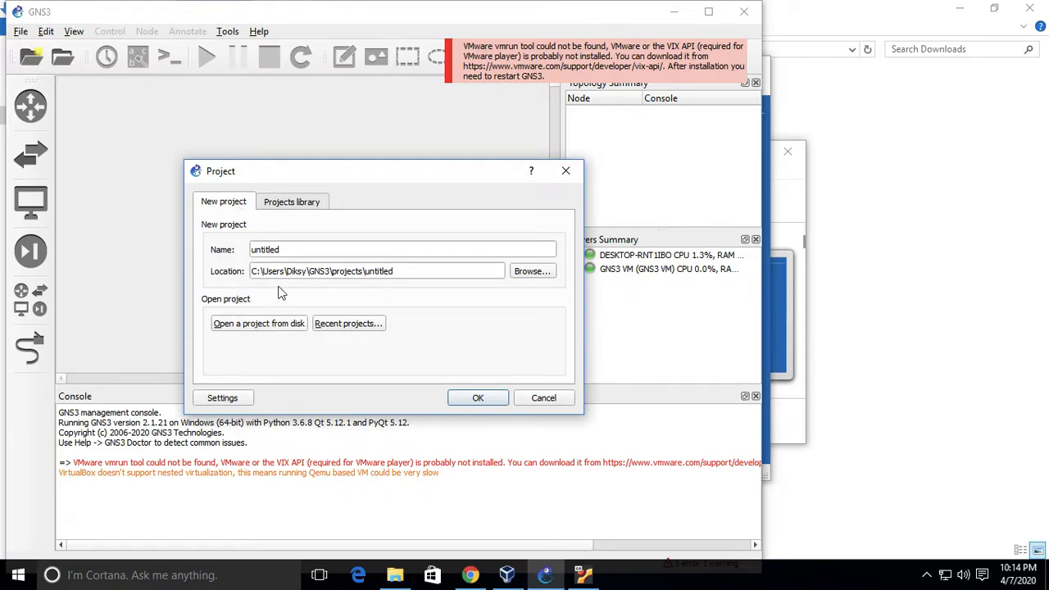
Create a new project named basic_setup and decline the offer to download GNS3 version 2.2.5
double_click(279, 250)
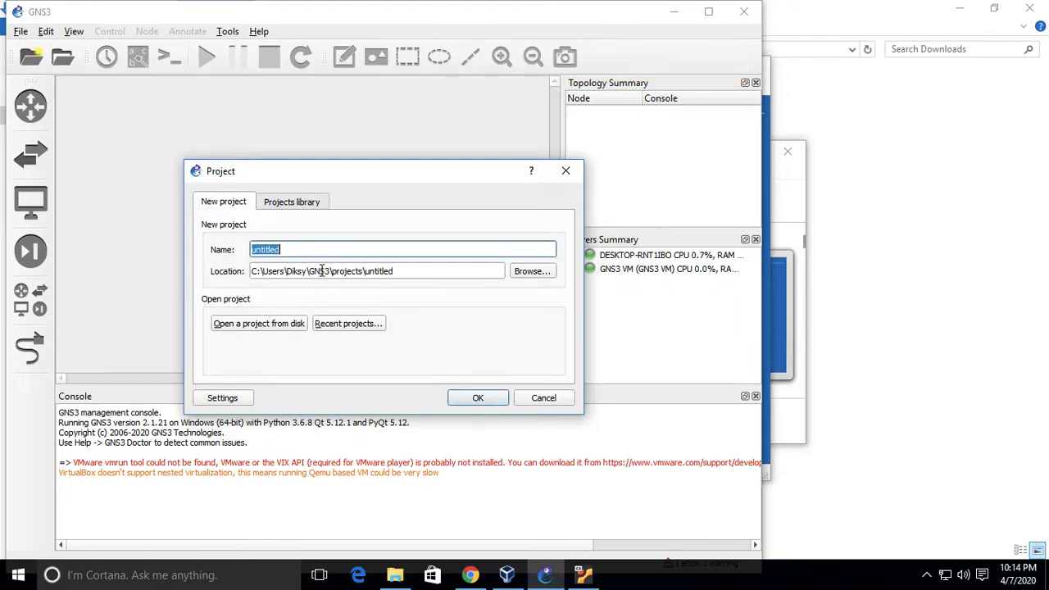
type("basi")
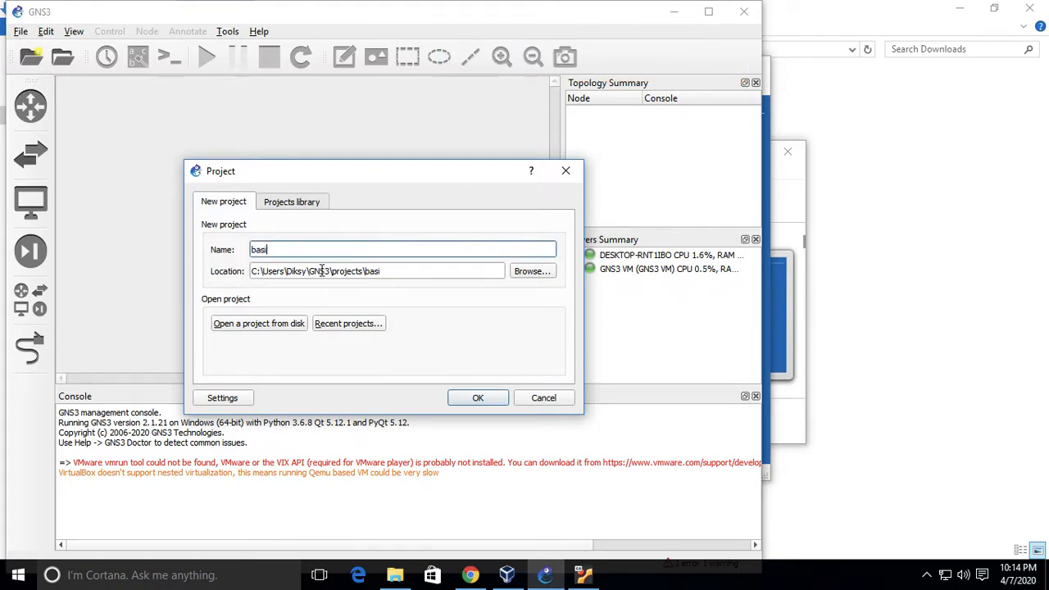
type("c_setup")
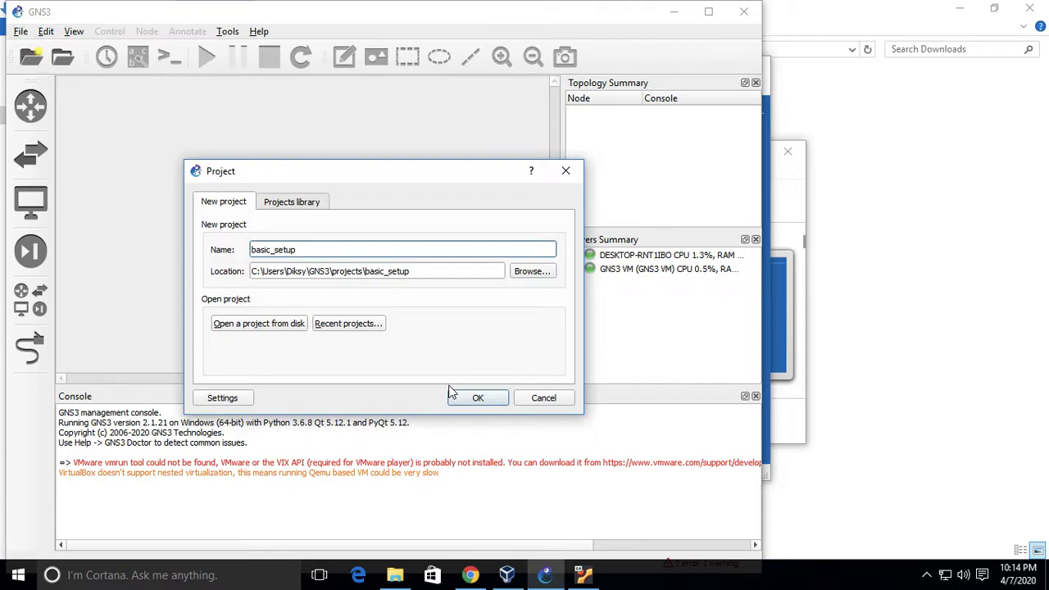
left_click(479, 398)
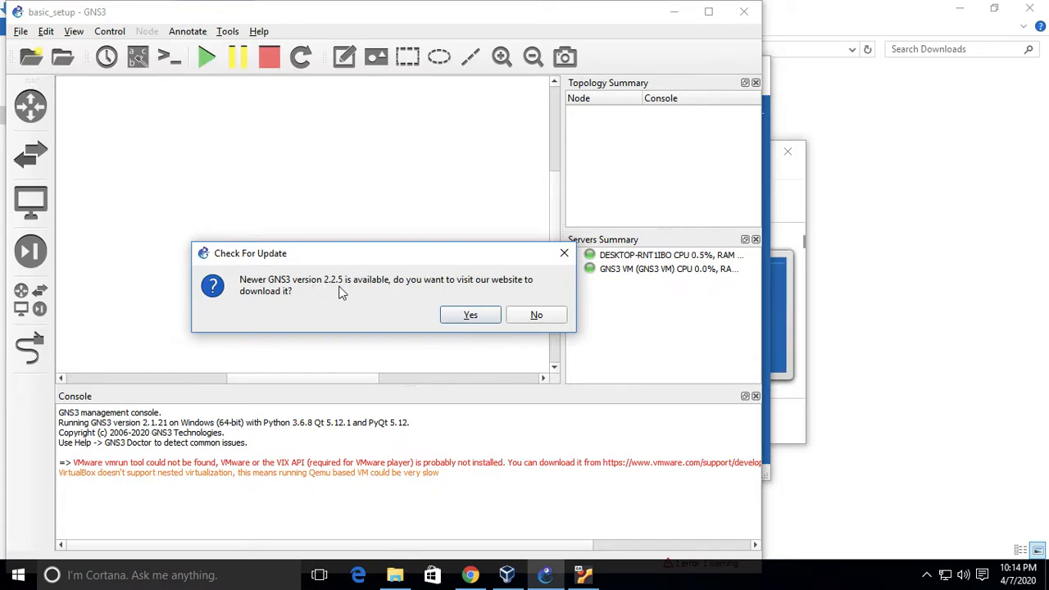
left_click(537, 314)
Maximize the GNS3 window, shrink the Console pane and widen the Topology Summary and Servers Summary panes
left_click(709, 12)
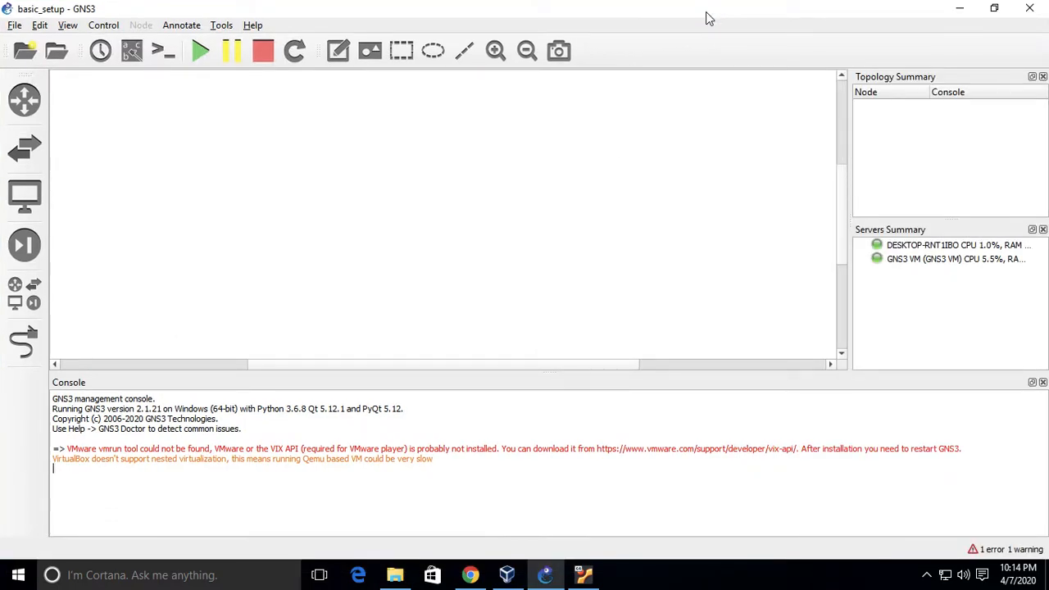
left_click_drag(674, 371, 671, 477)
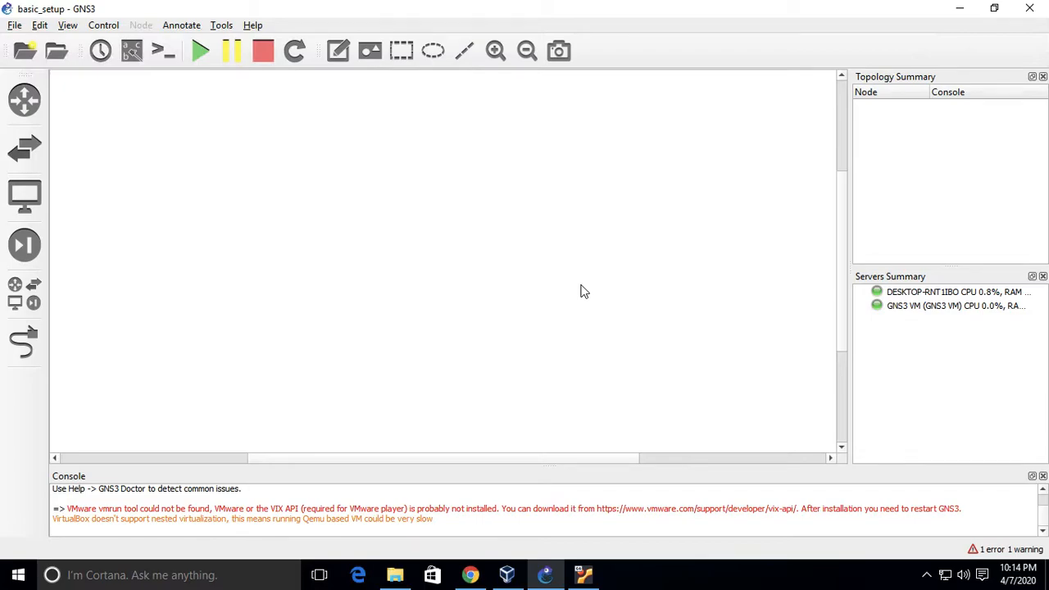
key("ctrl+Left")
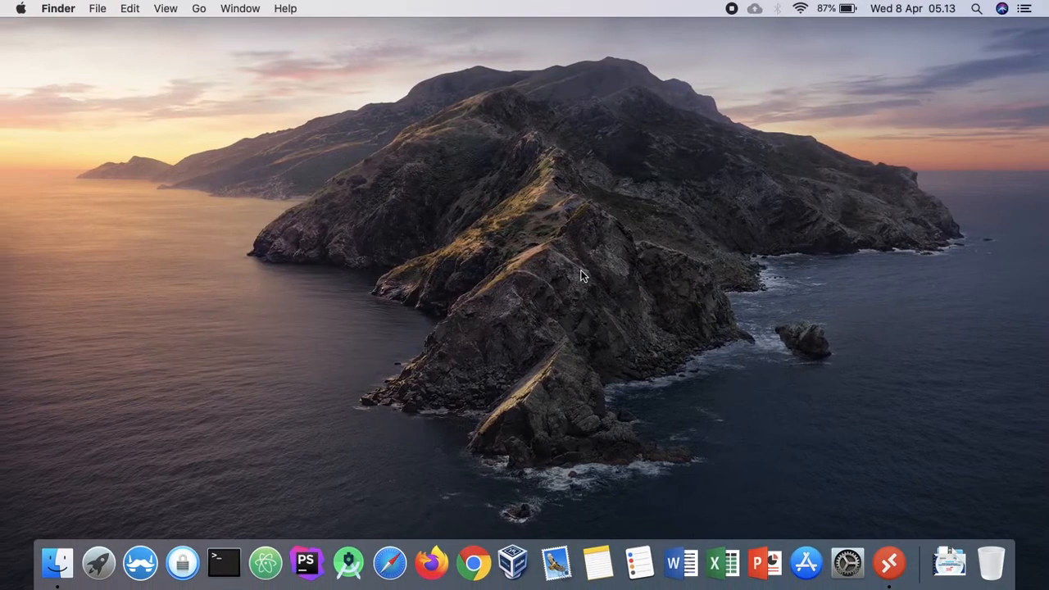
key("ctrl+Right")
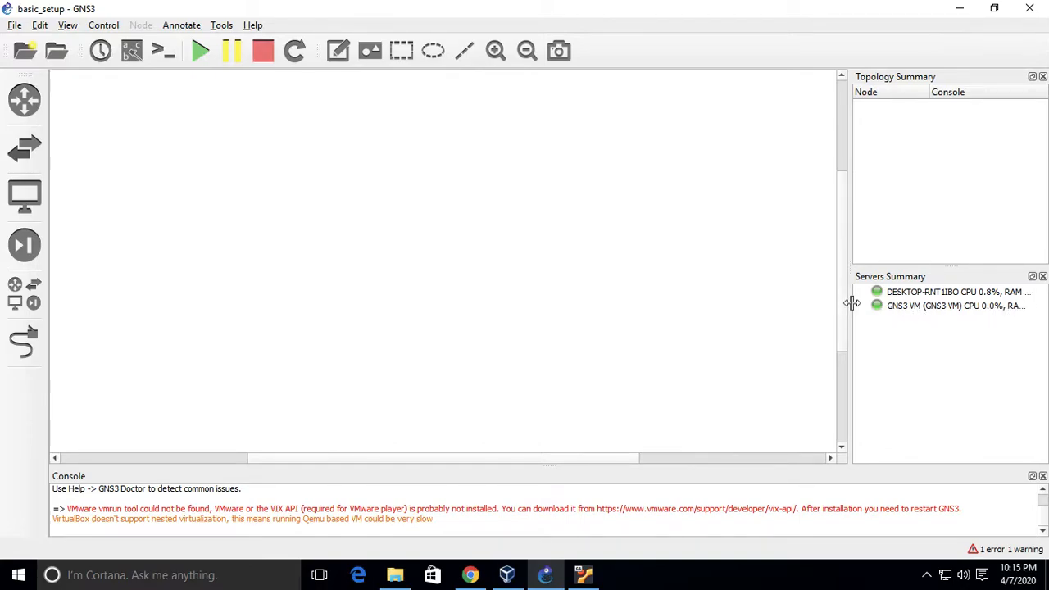
left_click_drag(850, 304, 826, 307)
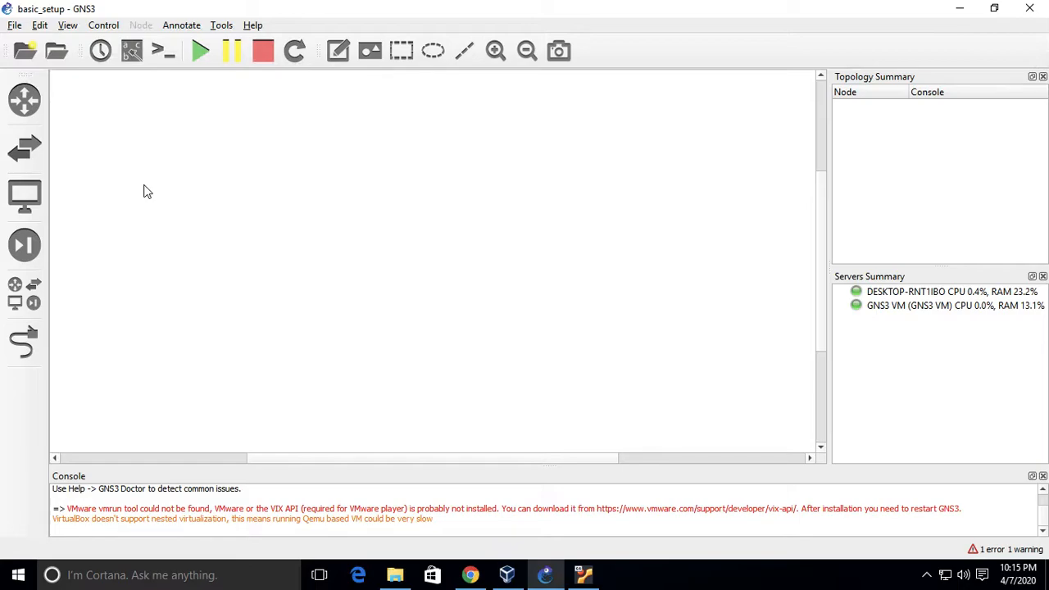
Browse the available router, switch, end device and security device appliances
left_click(24, 100)
scroll(103, 278, "down", 5)
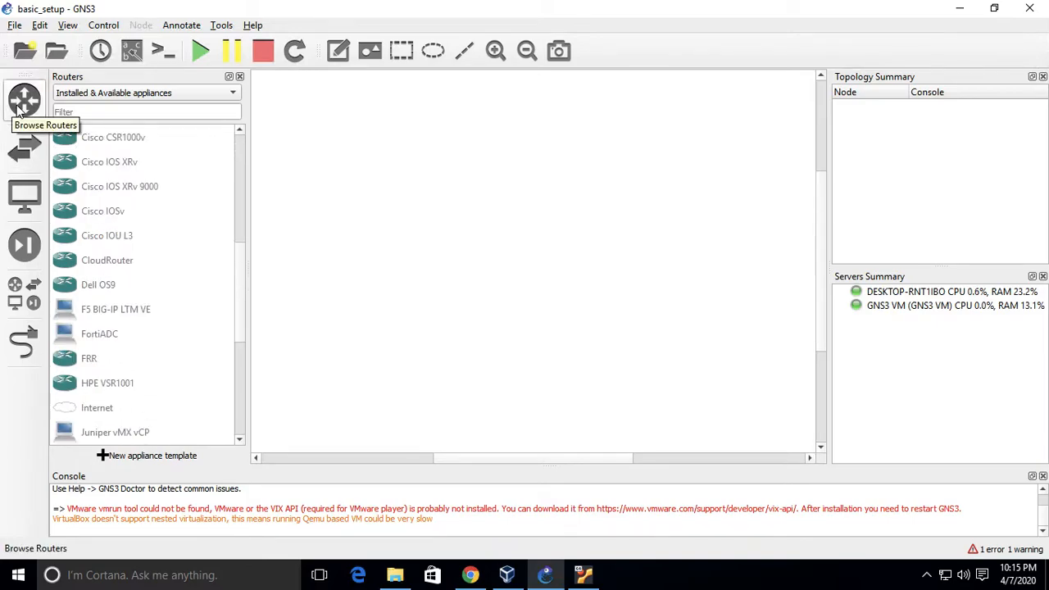
scroll(117, 316, "down", 4)
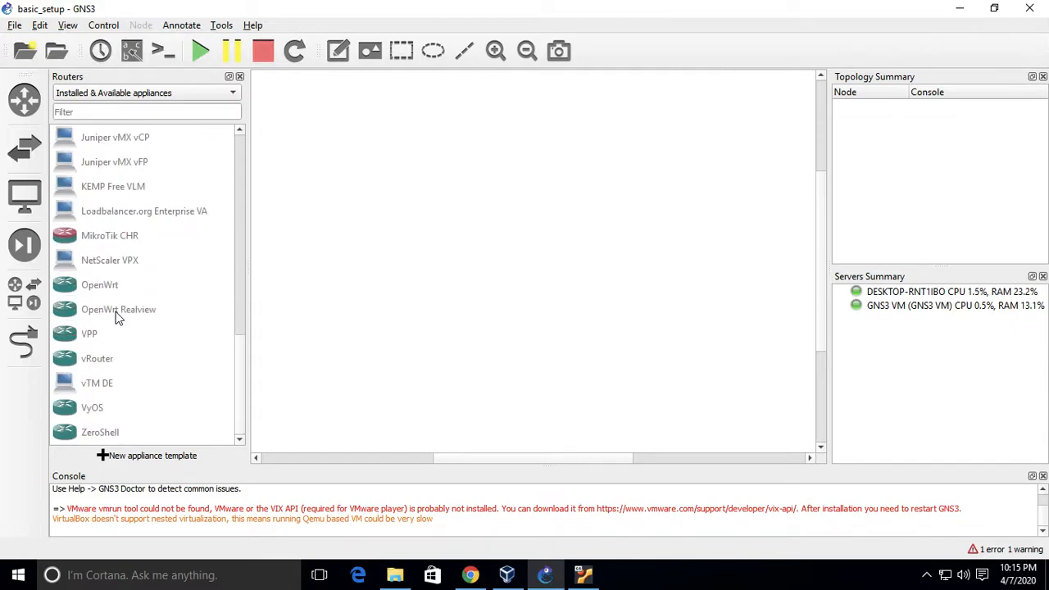
scroll(117, 318, "up", 8)
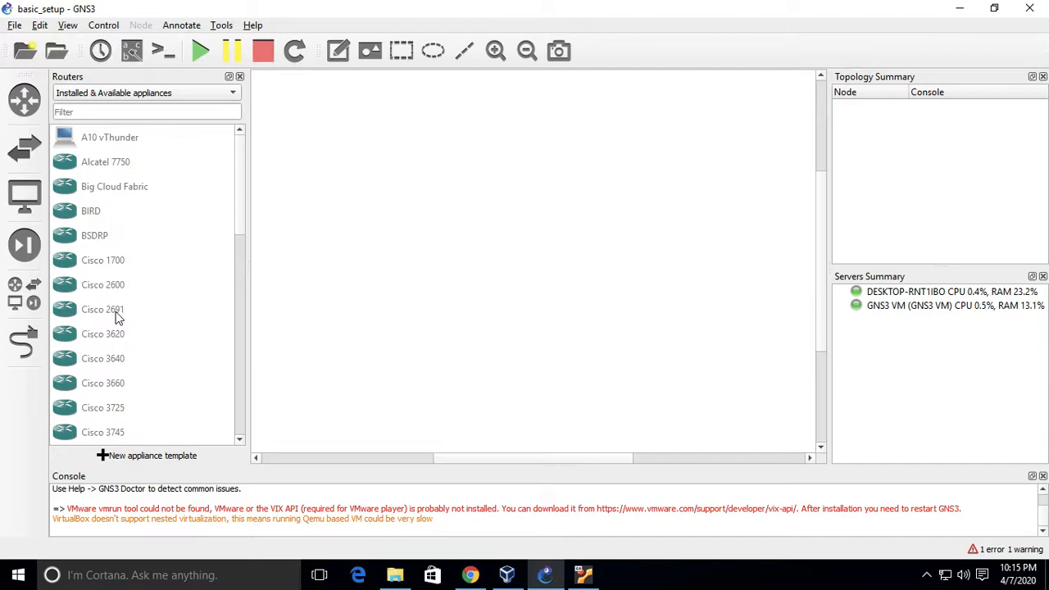
left_click(26, 150)
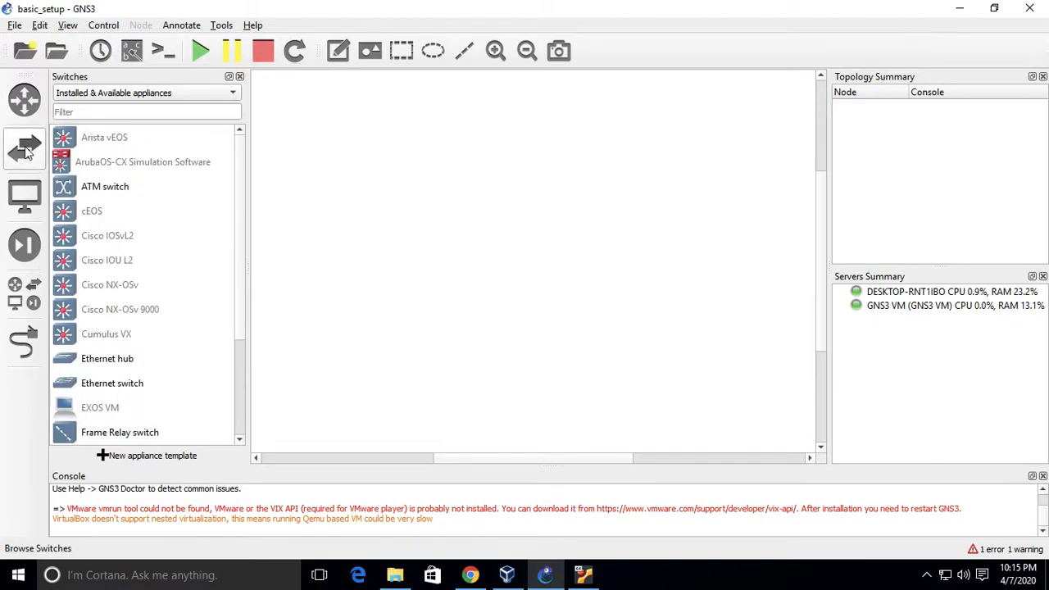
left_click(24, 197)
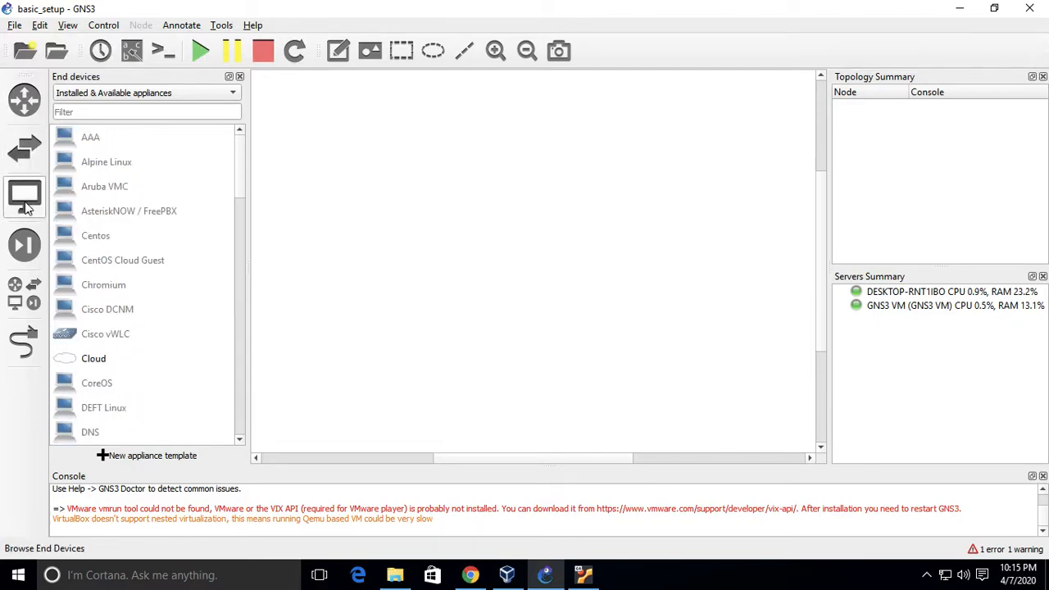
left_click(24, 250)
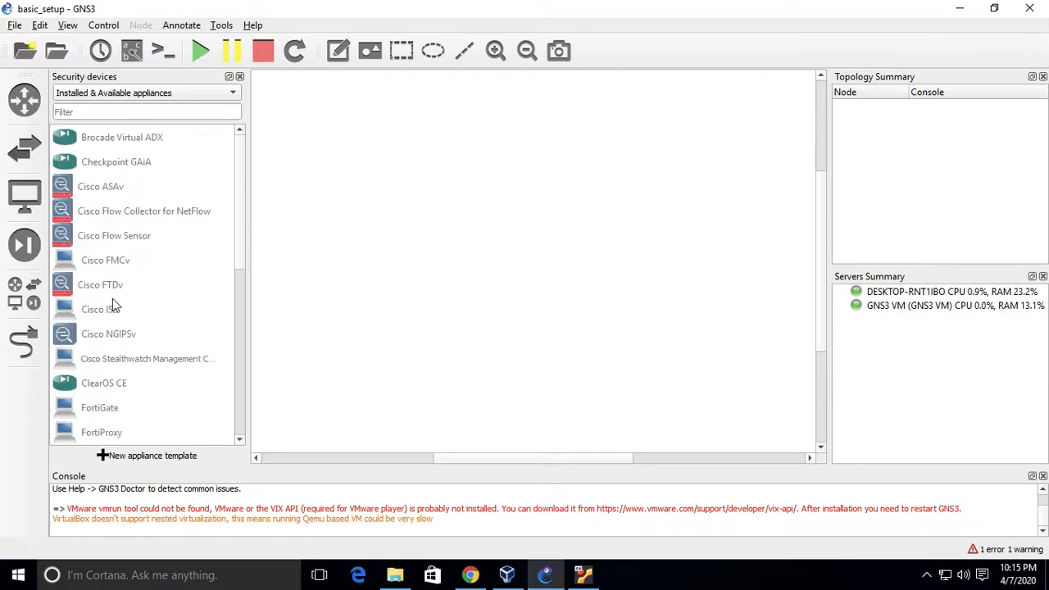
Start adding the MikroTik CHR router appliance, keep it running on the GNS3 VM and continue to the required files
left_click(23, 105)
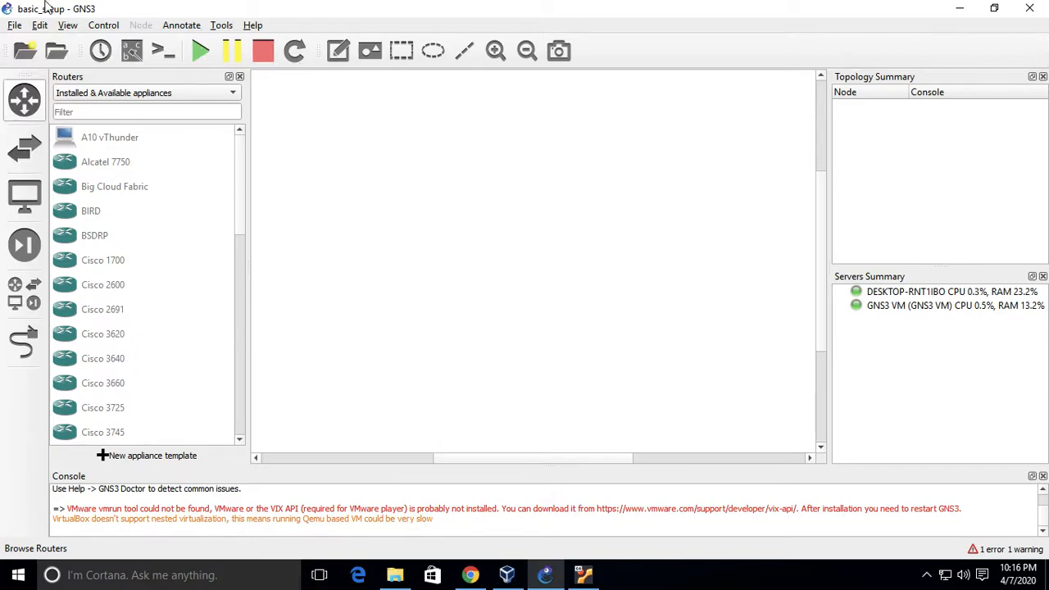
left_click_drag(238, 159, 243, 370)
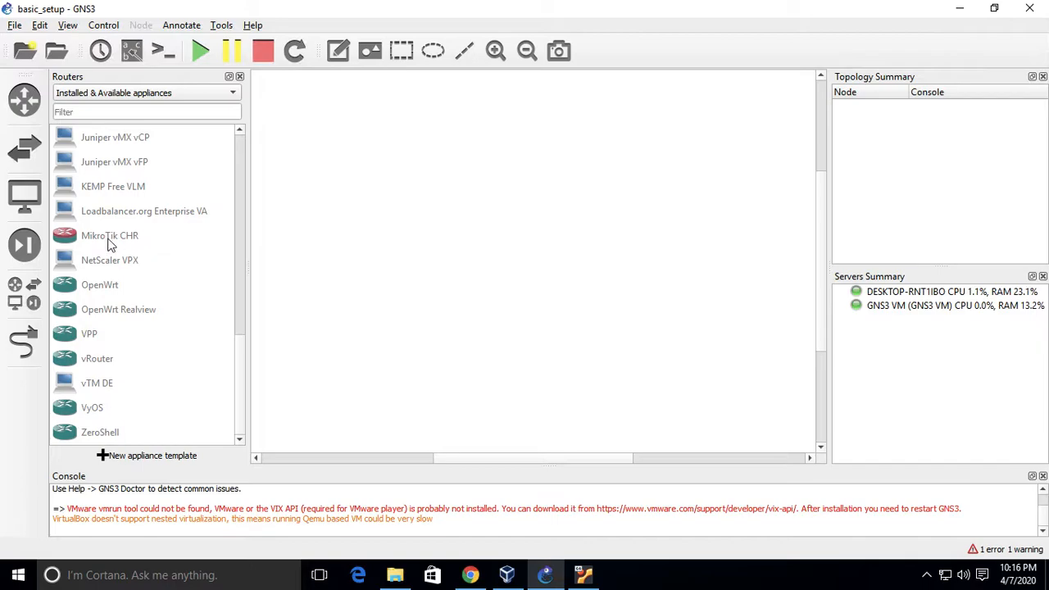
left_click_drag(106, 238, 336, 256)
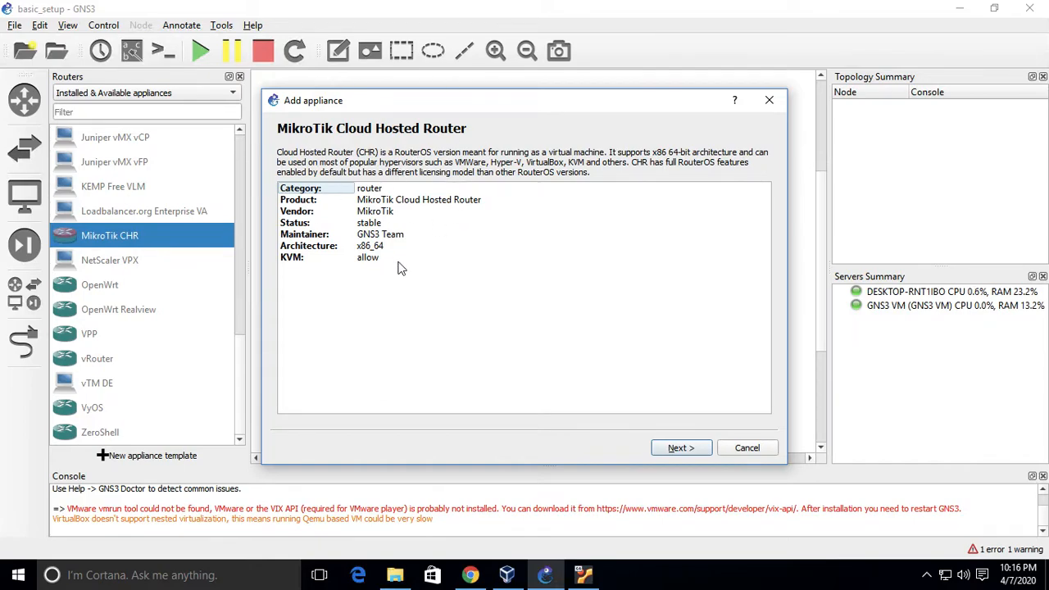
left_click(702, 450)
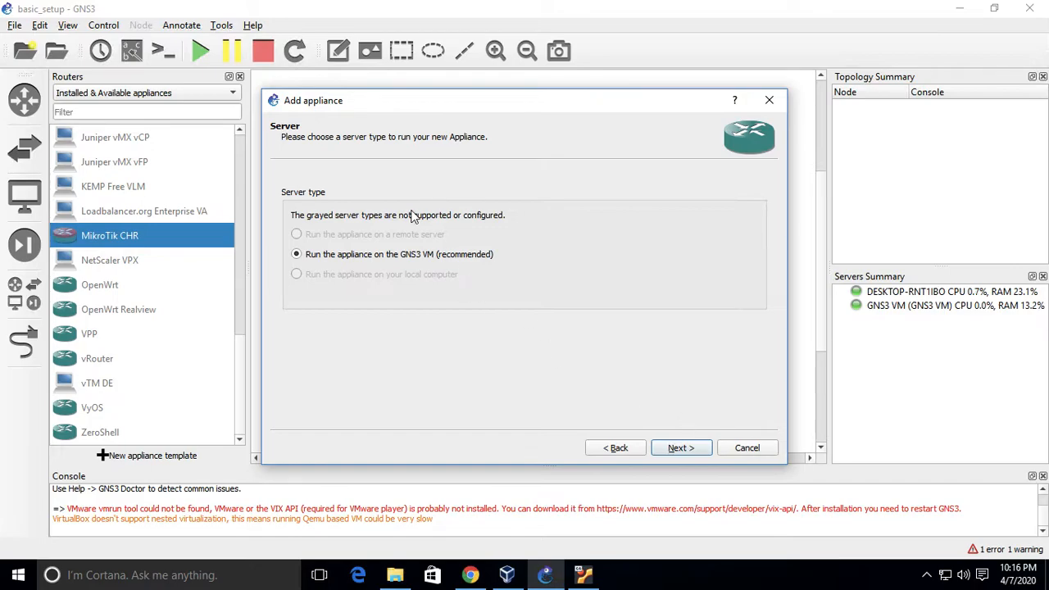
left_click(679, 448)
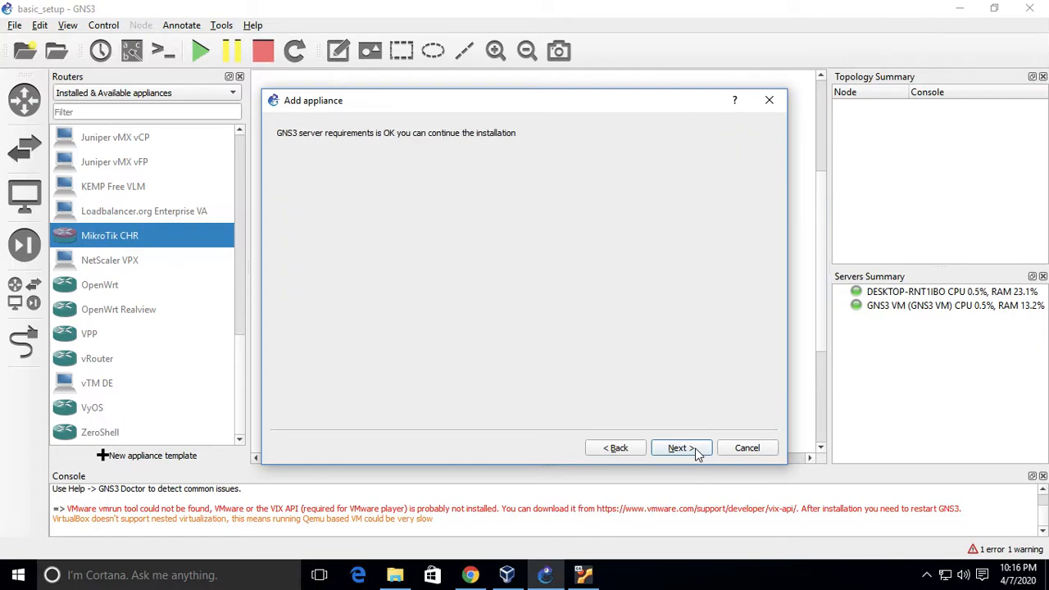
left_click(679, 448)
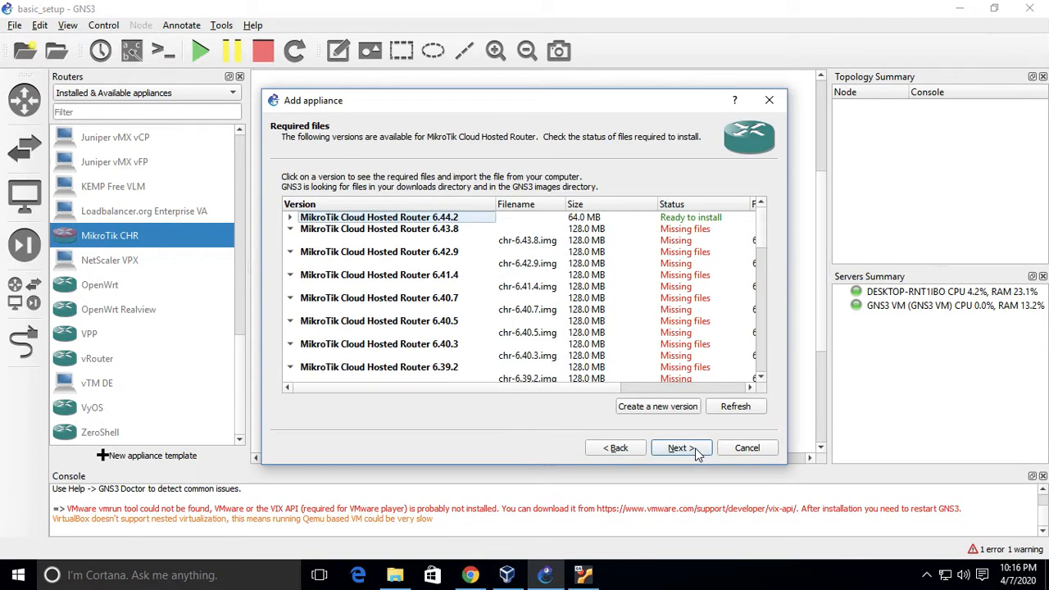
Look through the available MikroTik Cloud Hosted Router versions and expand the required files of version 6.44.2
scroll(410, 295, "down", 3)
scroll(410, 295, "down", 8)
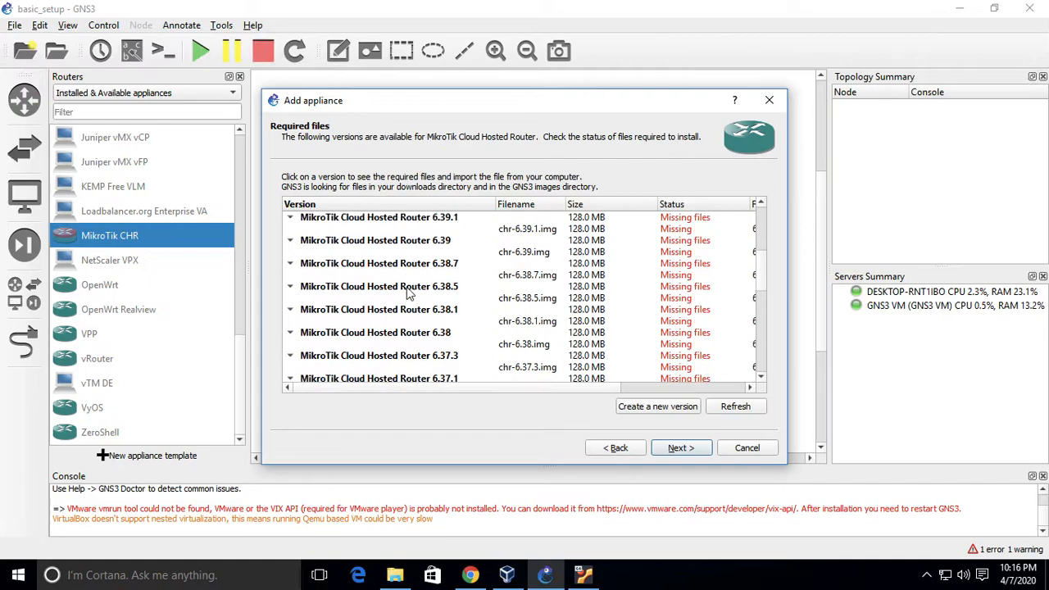
scroll(409, 294, "up", 10)
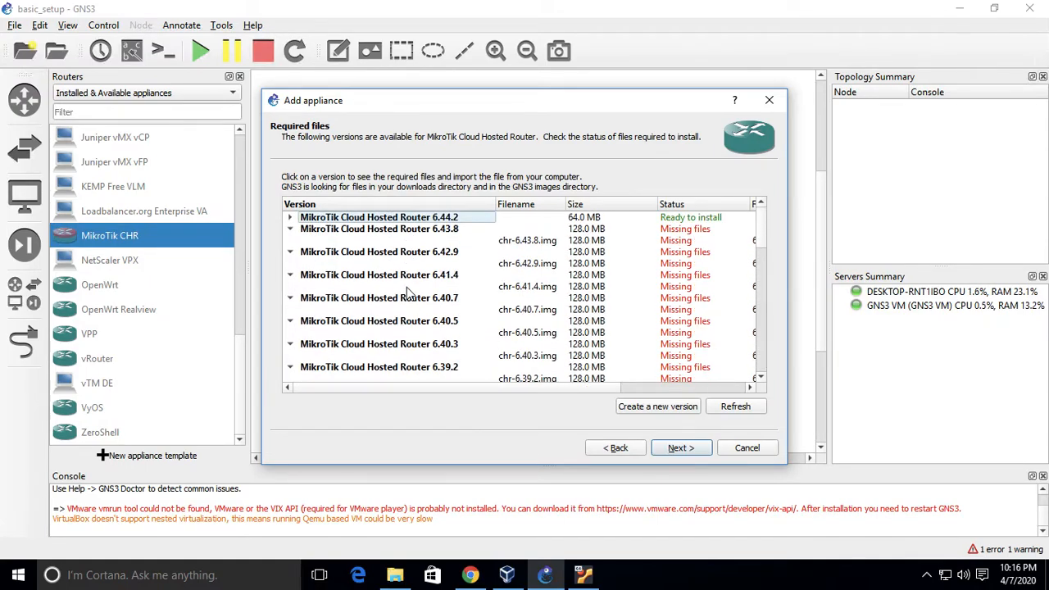
left_click(290, 219)
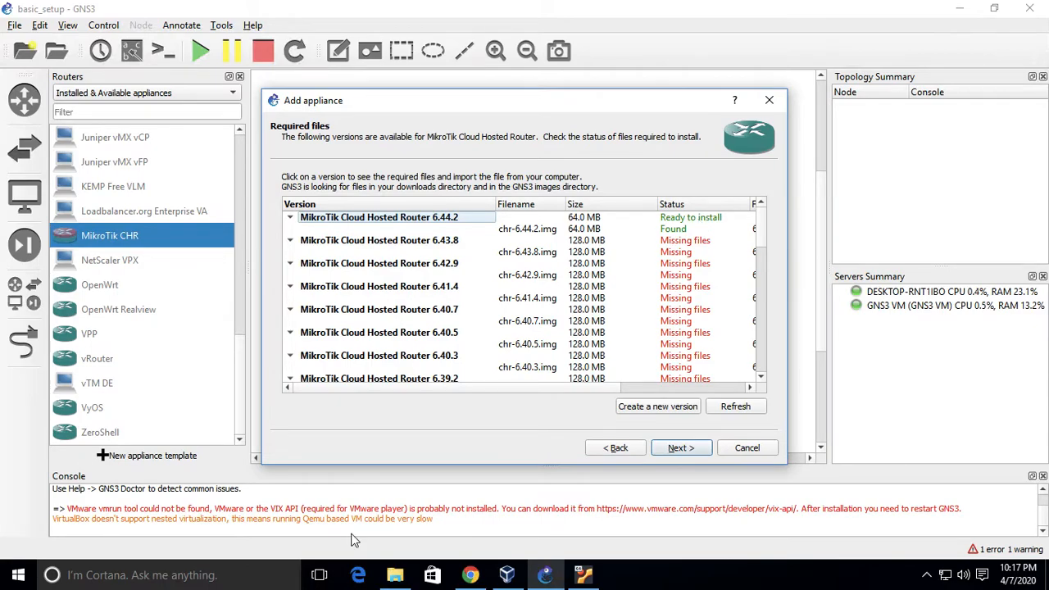
Compare the required image chr-6.44.2.img with the files in the Downloads folder
left_click(395, 574)
left_click(353, 376)
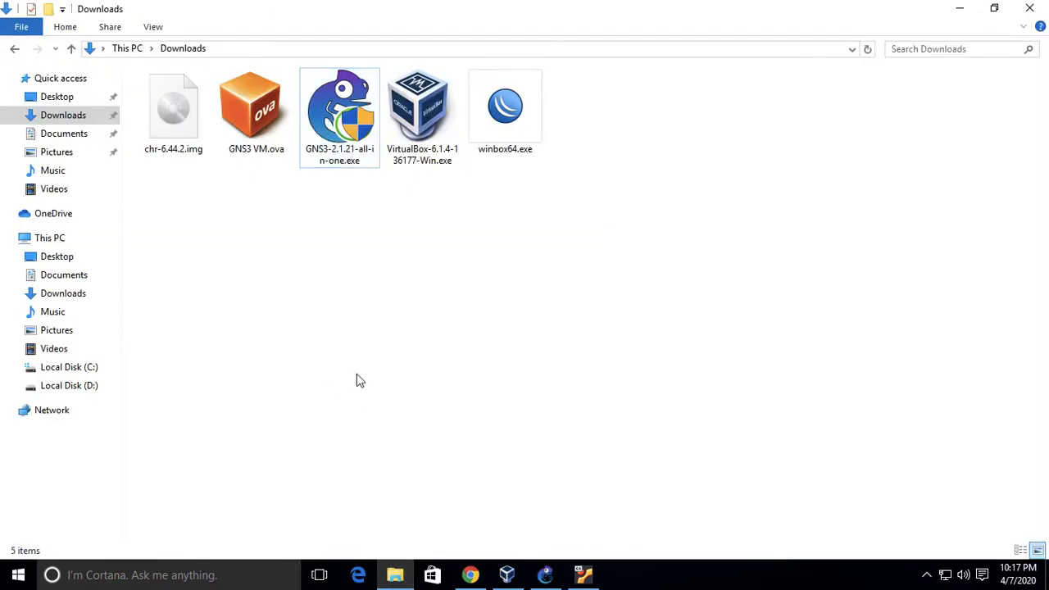
left_click(579, 578)
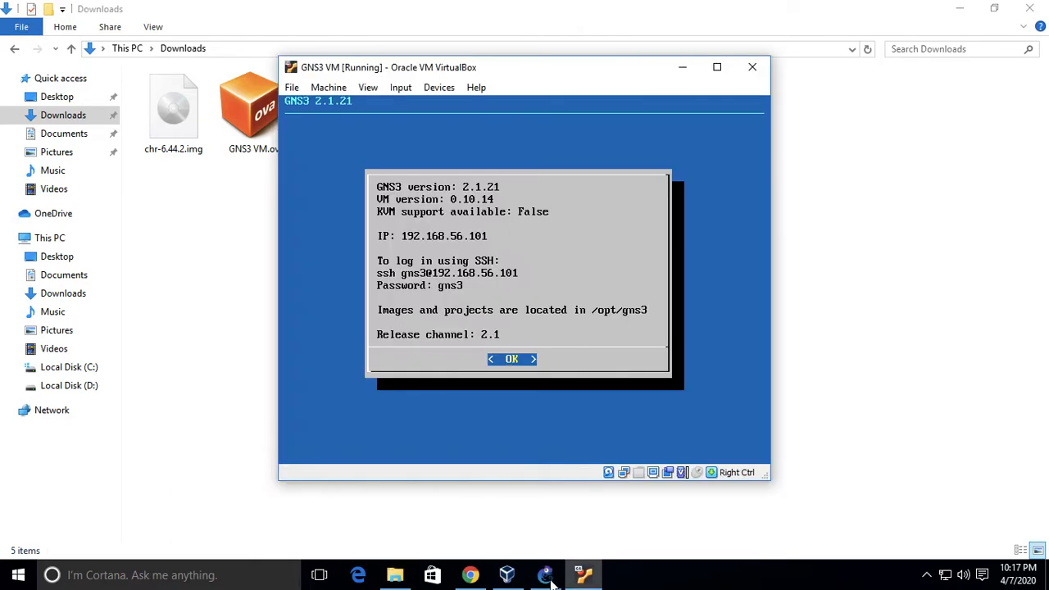
left_click(545, 574)
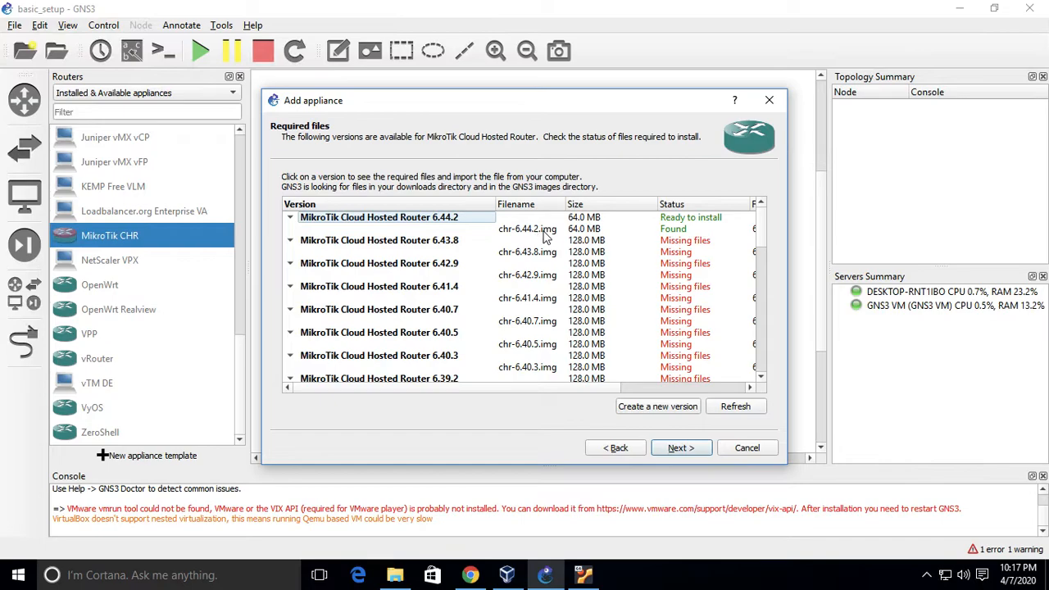
left_click(395, 574)
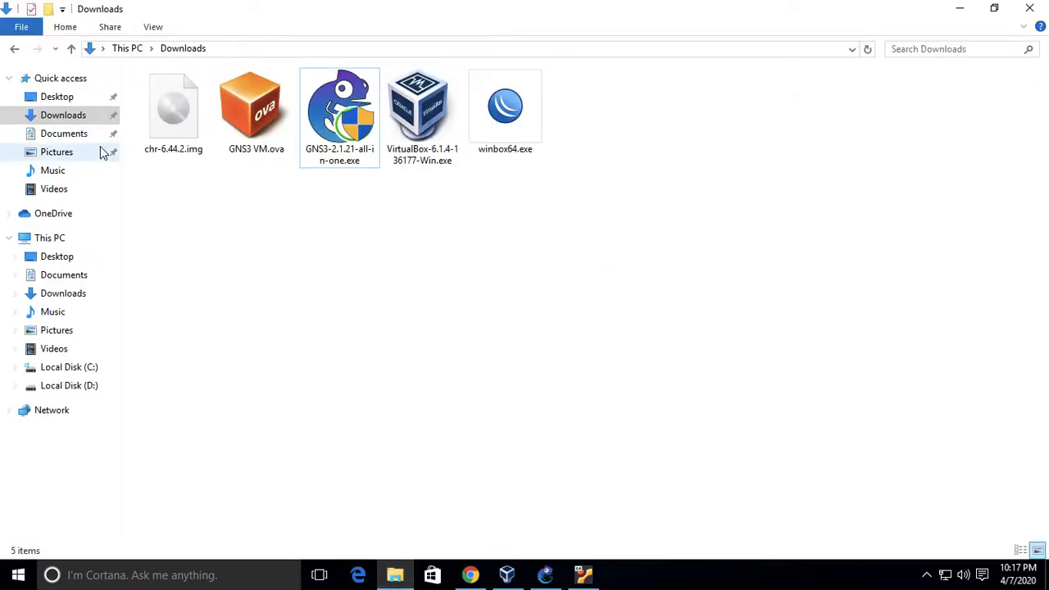
Check chr-6.44.2.img in the Downloads folder against the required files listed for MikroTik Cloud Hosted Router 6.44.2
left_click(161, 116)
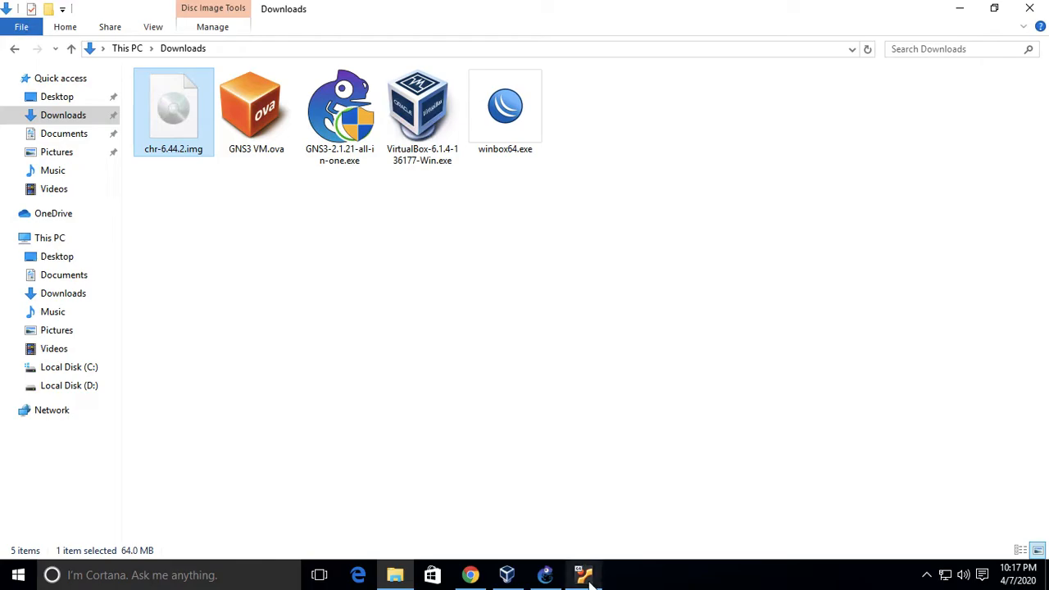
left_click(545, 574)
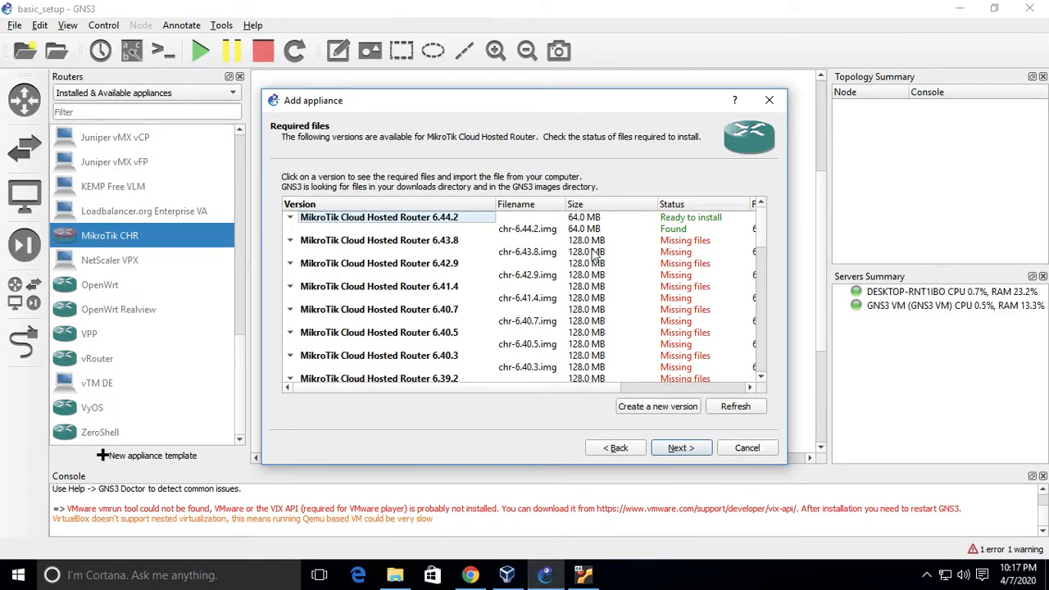
left_click(515, 230)
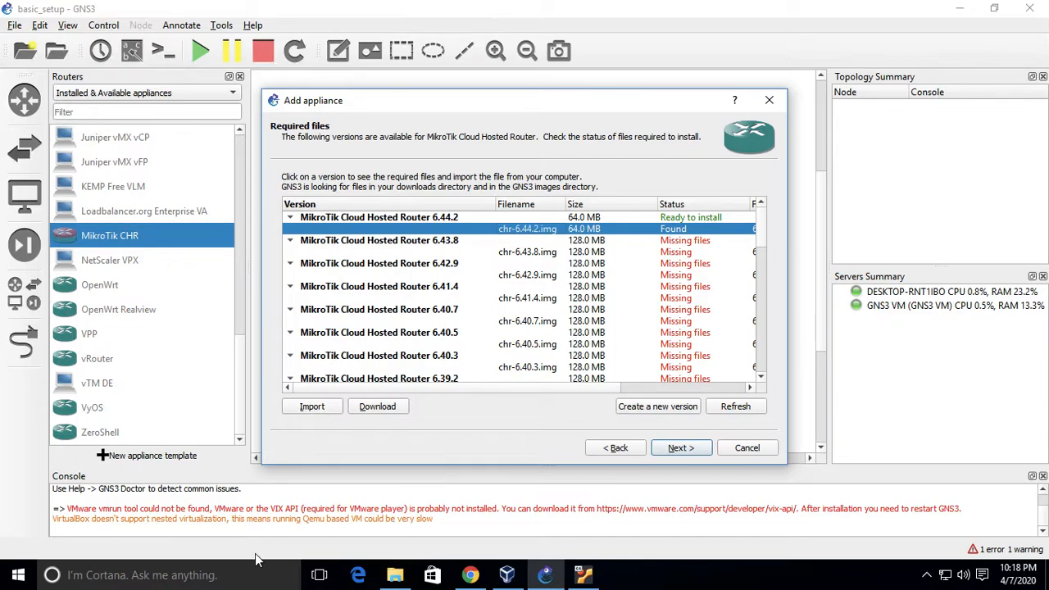
left_click(394, 574)
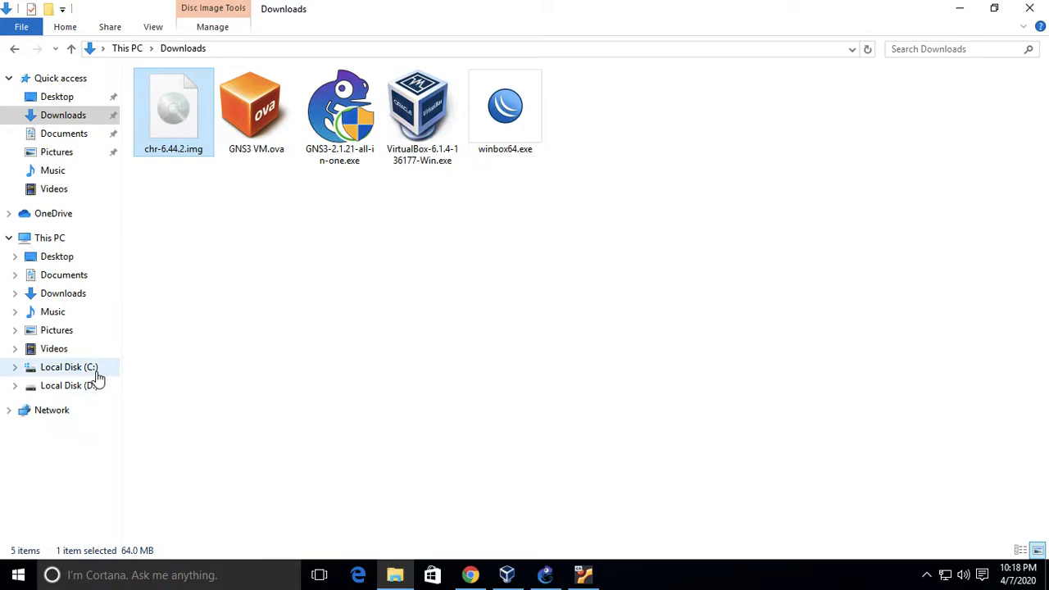
left_click(286, 377)
left_click(533, 576)
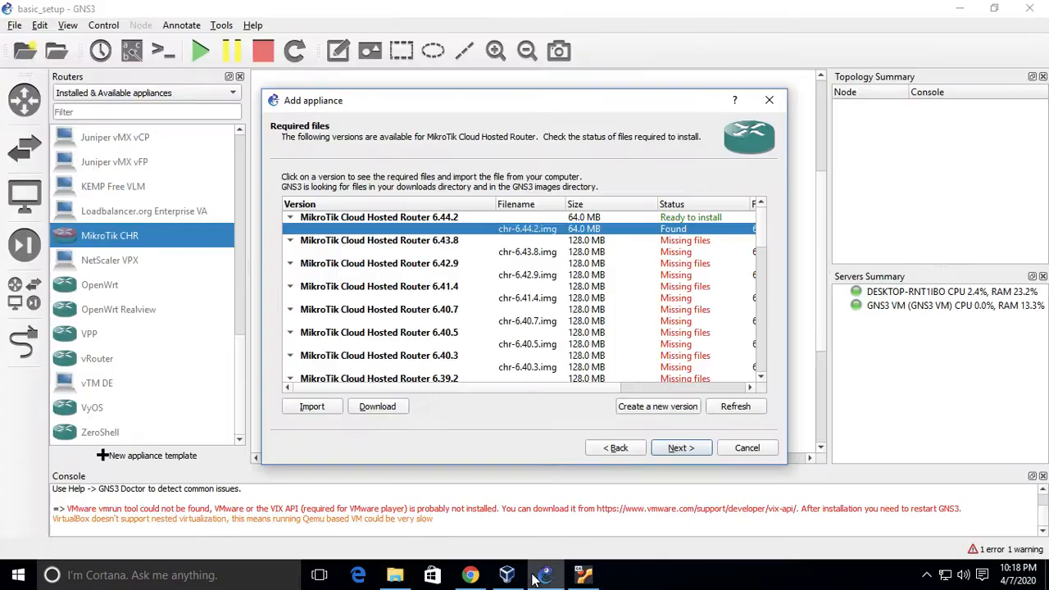
left_click(527, 237)
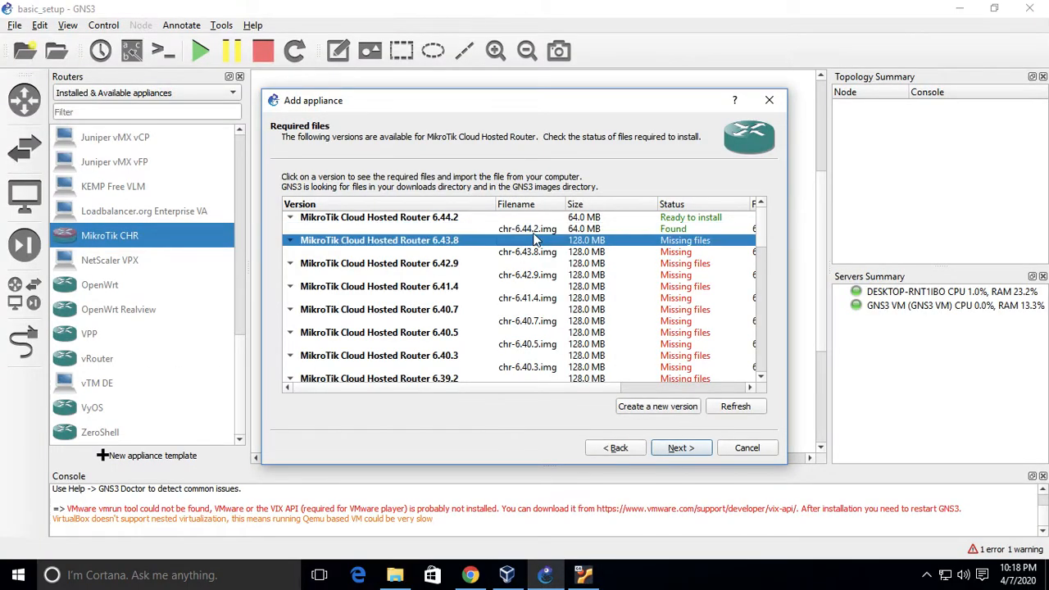
Install MikroTik CHR version 6.44.2 from chr-6.44.2.img, keeping the qemu binary /usr/bin/qemu-system-x86_64 (v2.5.0), and finish adding the appliance
left_click(533, 228)
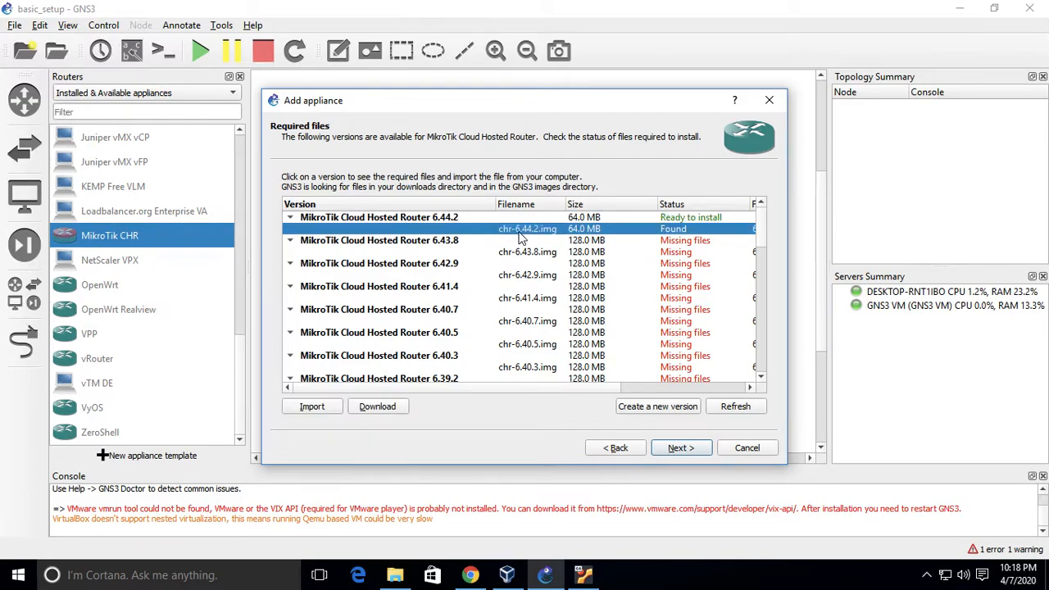
left_click(680, 447)
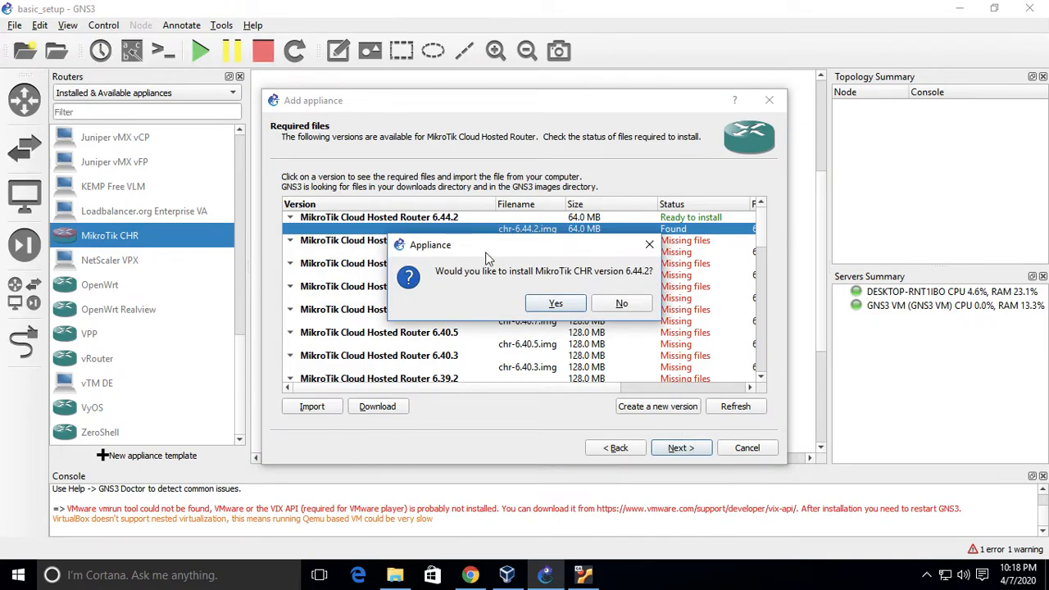
left_click(562, 304)
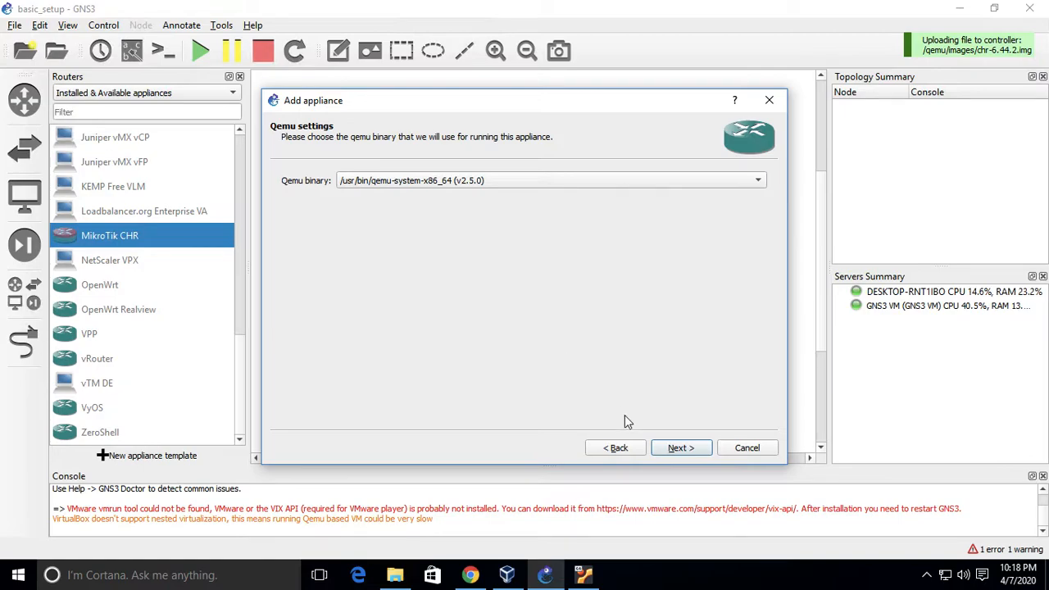
left_click(672, 457)
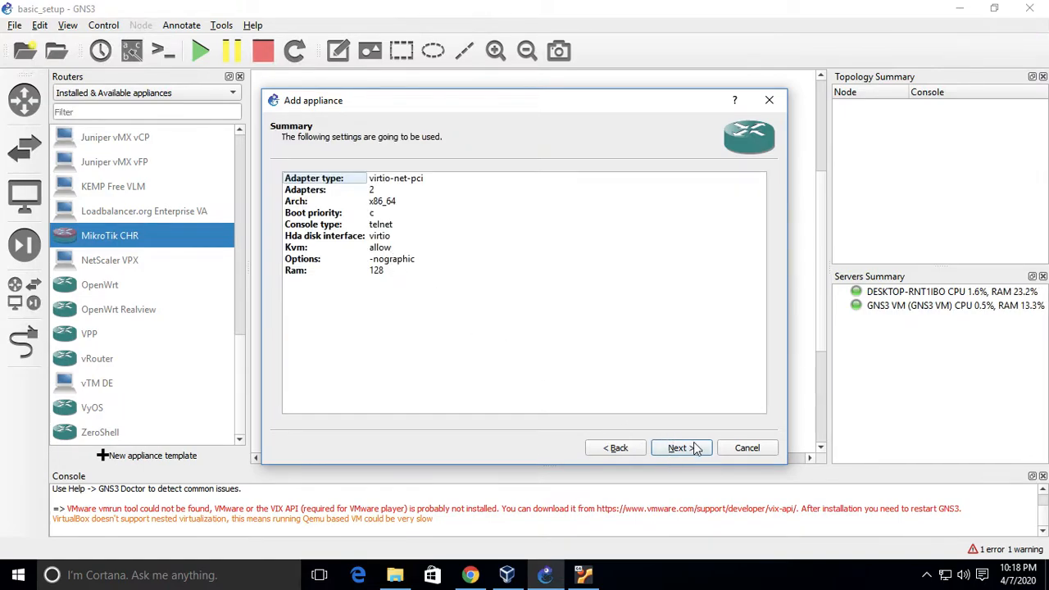
left_click(680, 448)
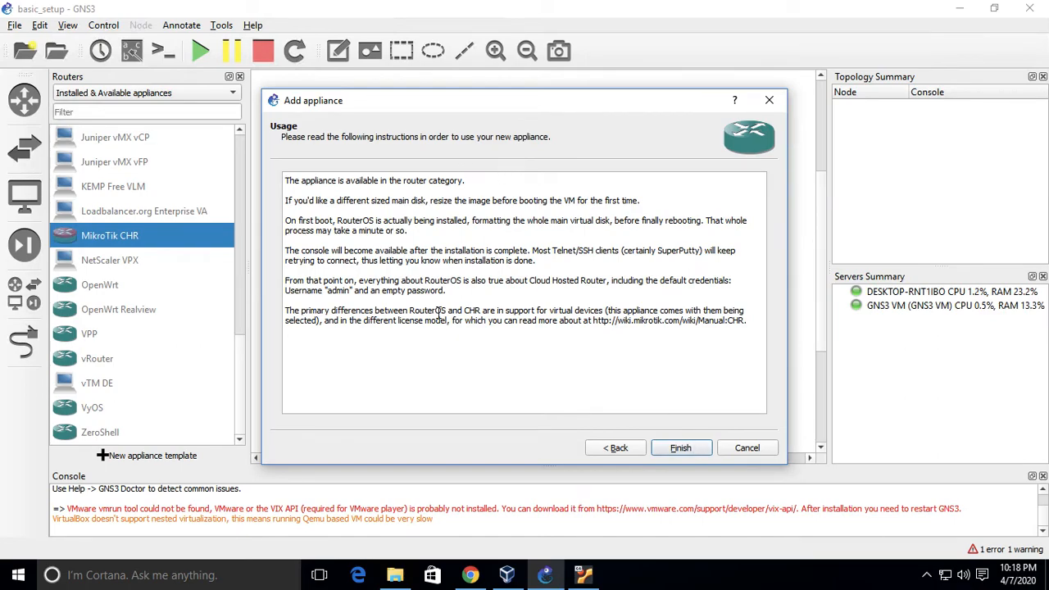
left_click(672, 449)
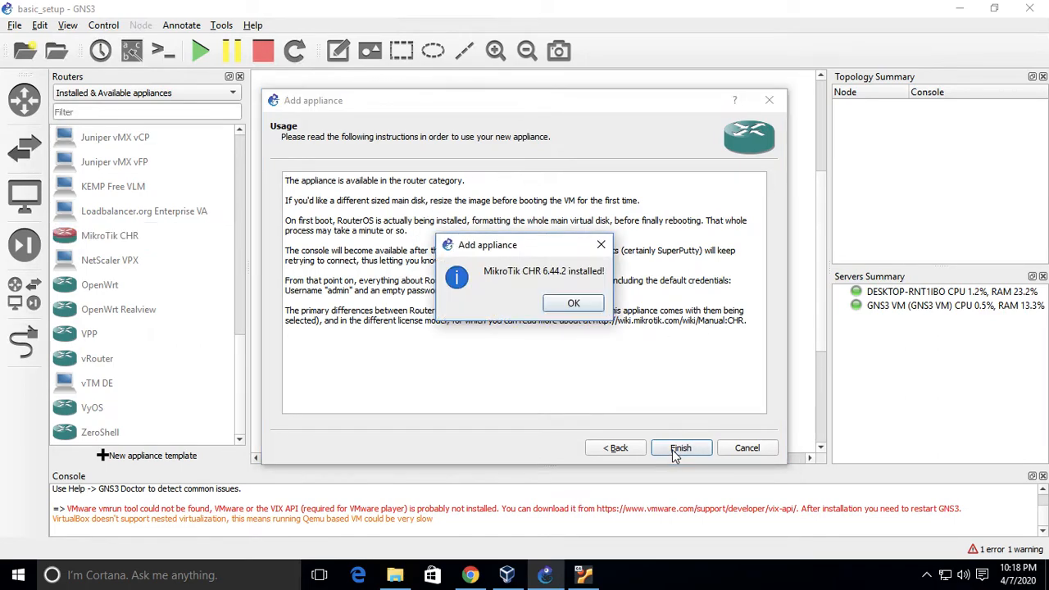
left_click(574, 305)
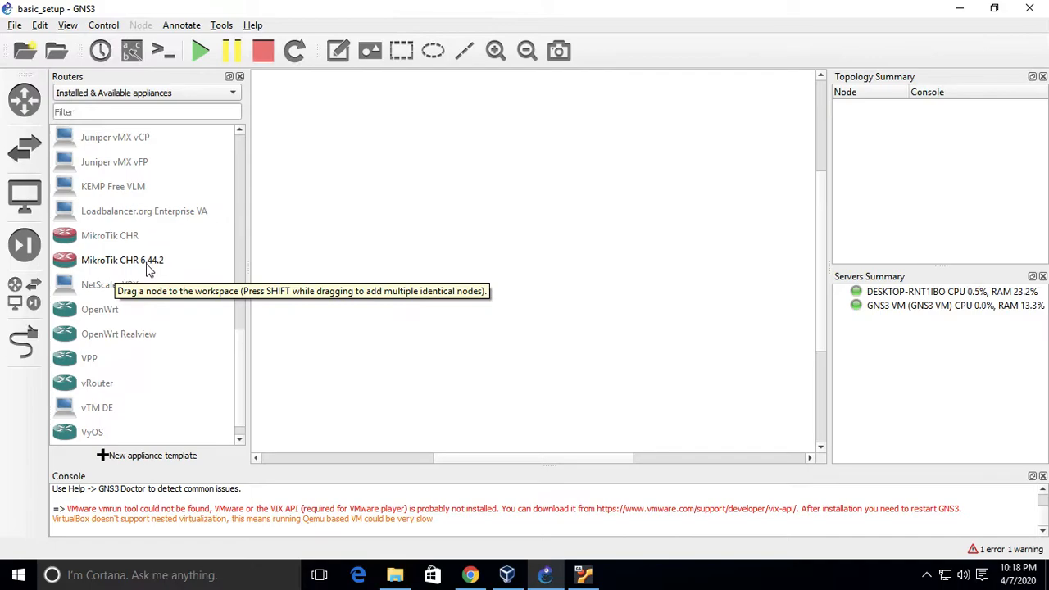
Place a MikroTik CHR 6.44.2 router near the centre of the basic_setup workspace
left_click_drag(117, 260, 522, 247)
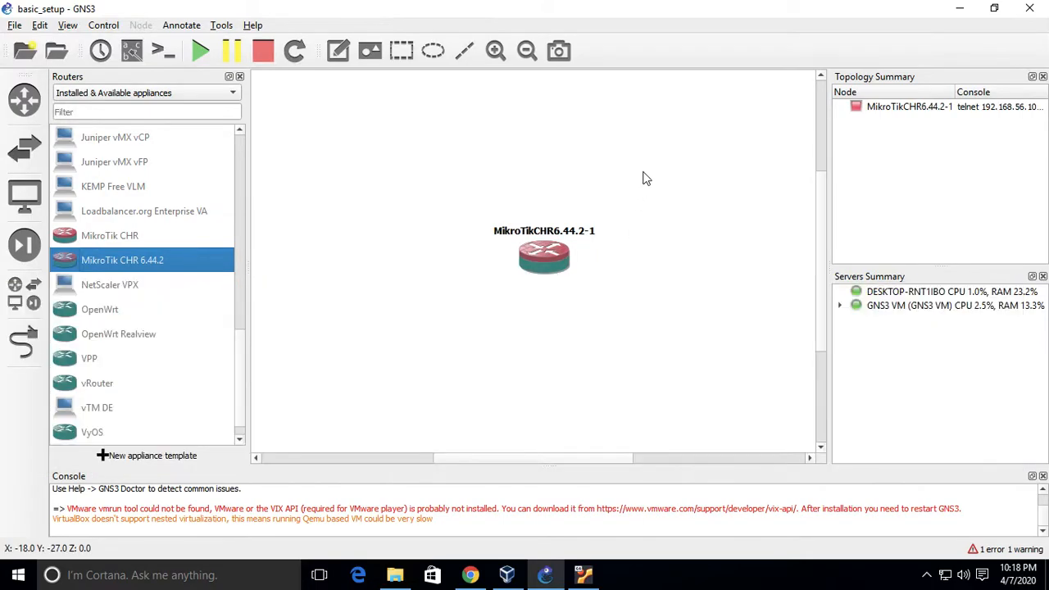
mouse_move(562, 256)
left_mouse_down()
mouse_move(546, 262)
mouse_move(562, 252)
left_mouse_up()
left_click(662, 188)
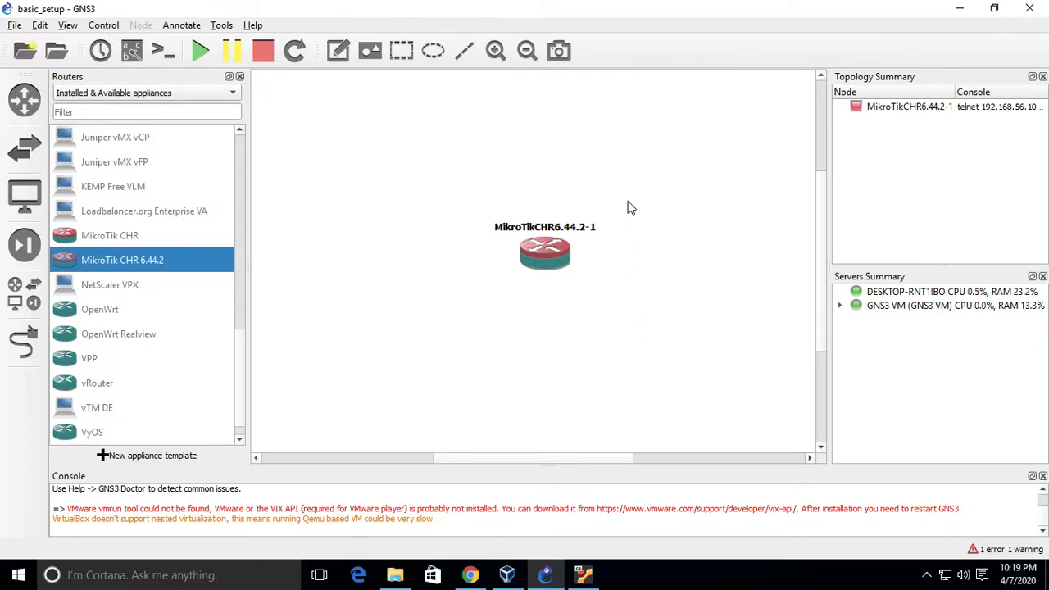
Look at the MikroTik CHR router's available commands and general settings, leaving its configuration without changes
left_click(551, 266)
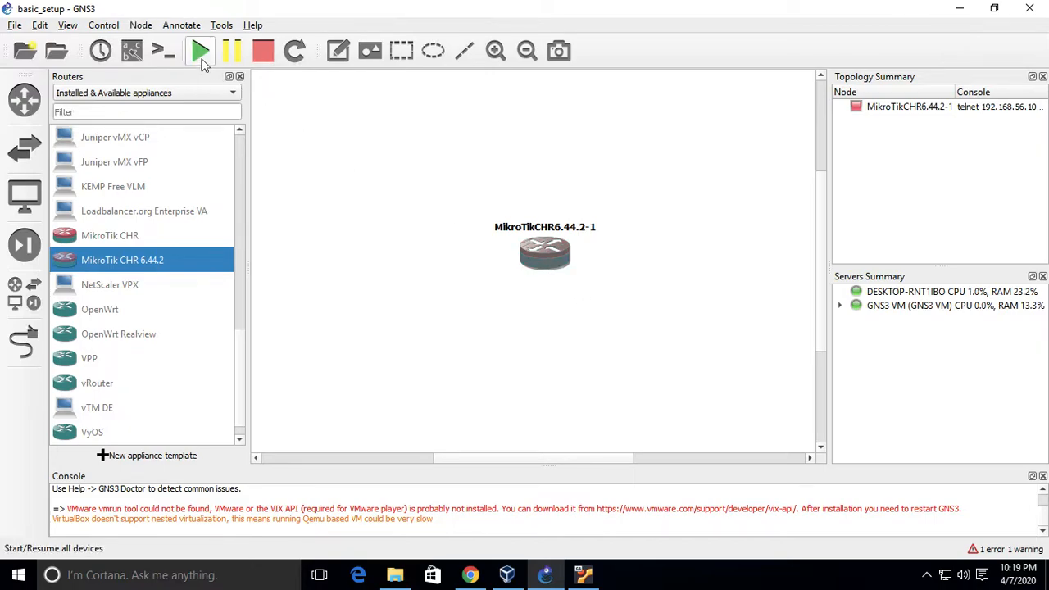
left_click(413, 184)
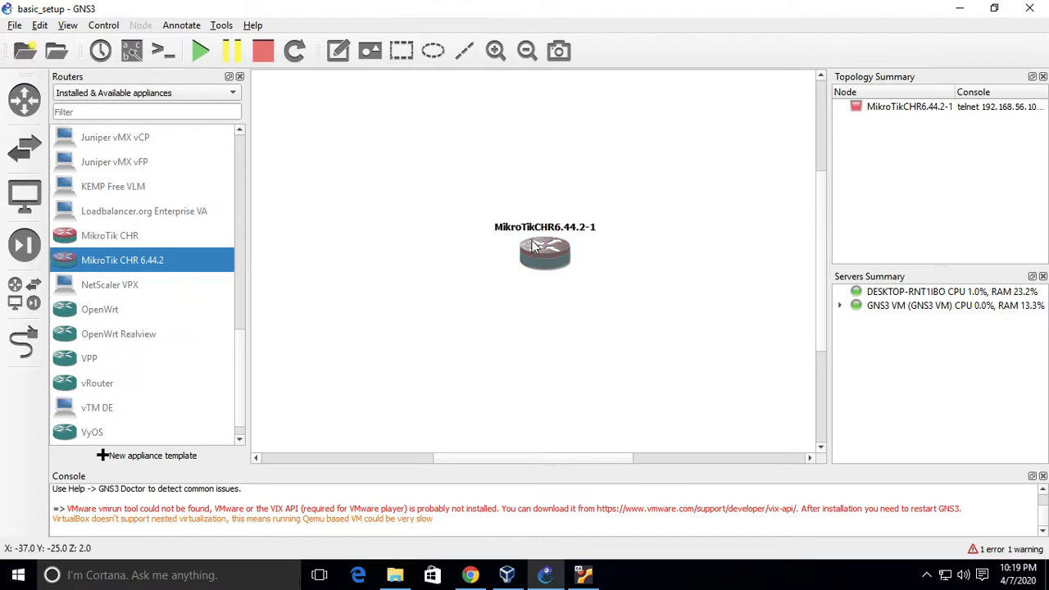
right_click(532, 248)
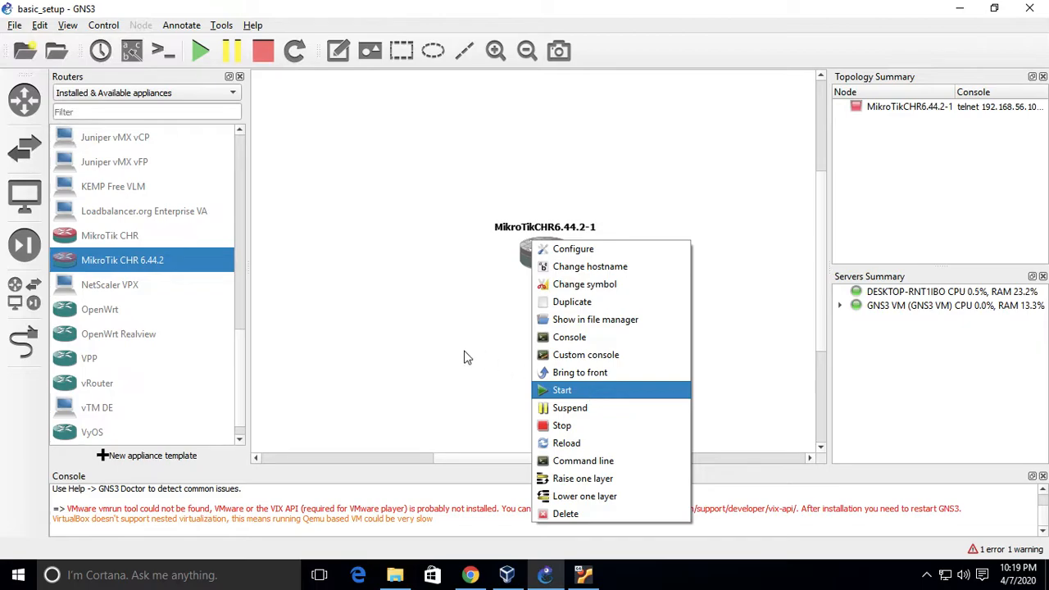
left_click(439, 346)
right_click(540, 266)
left_click(589, 270)
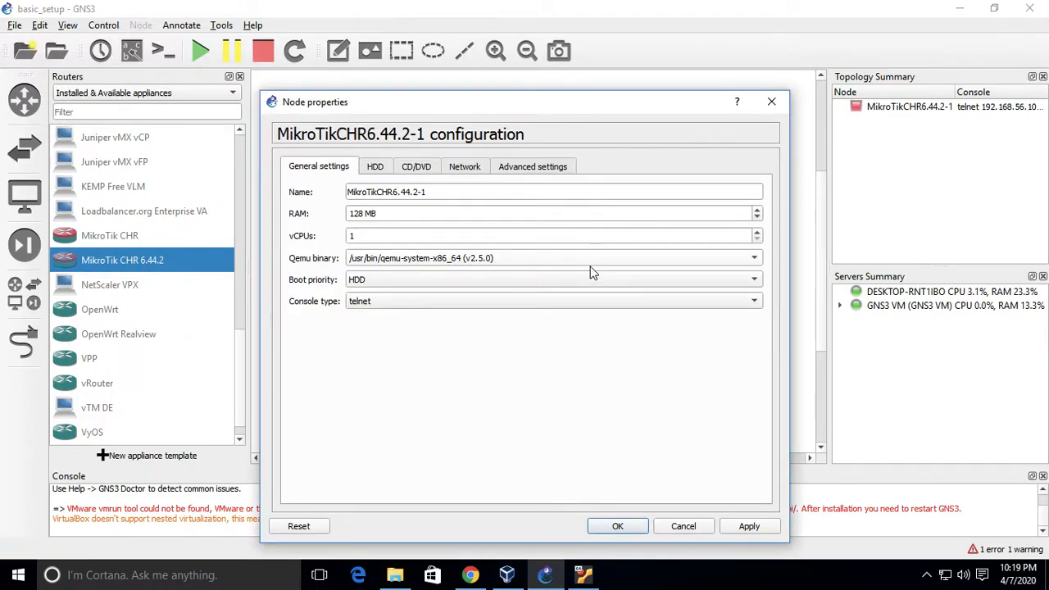
left_click(771, 102)
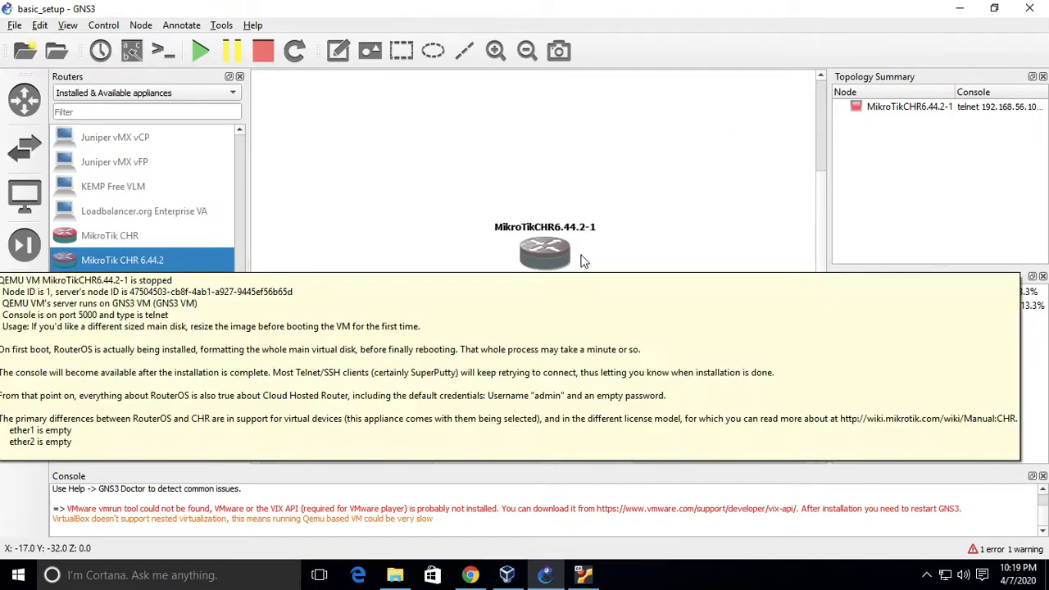
Set the MikroTik CHR router's network adapters to 5, apply the configuration and check its list of interfaces
right_click(545, 257)
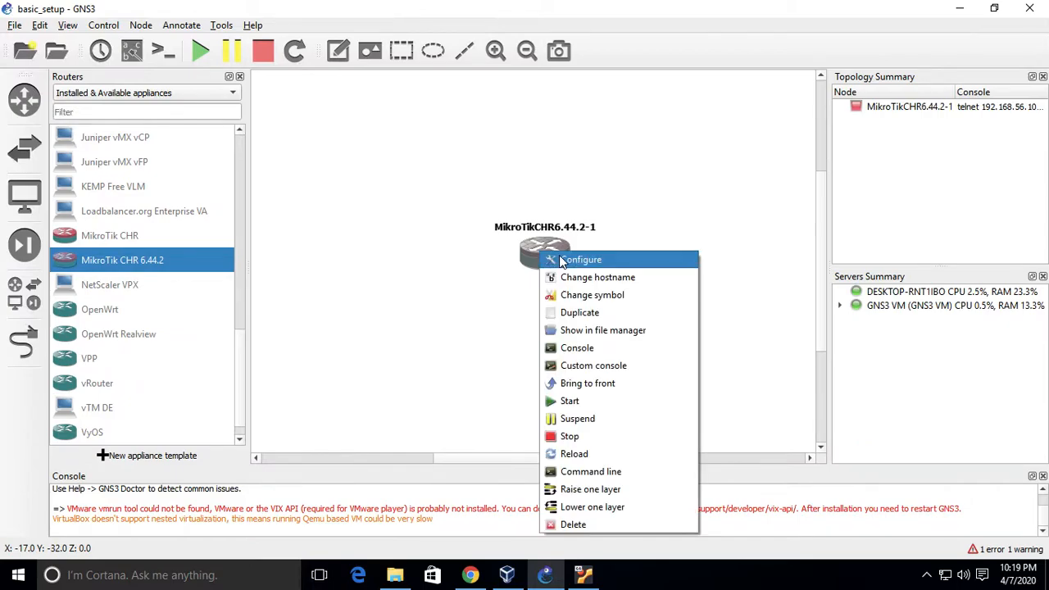
left_click(561, 259)
left_click(464, 168)
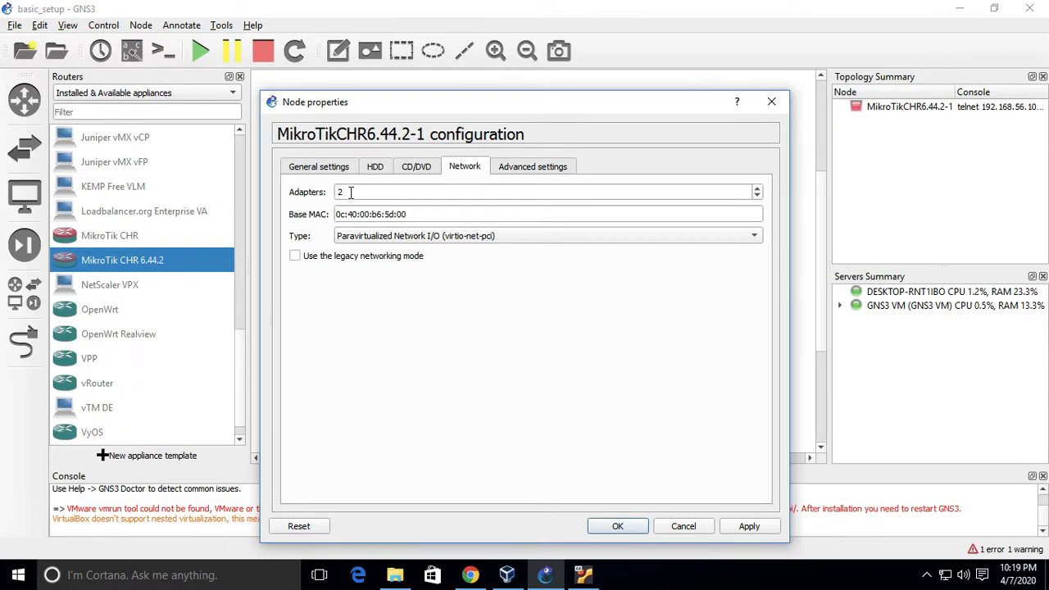
left_click(756, 191)
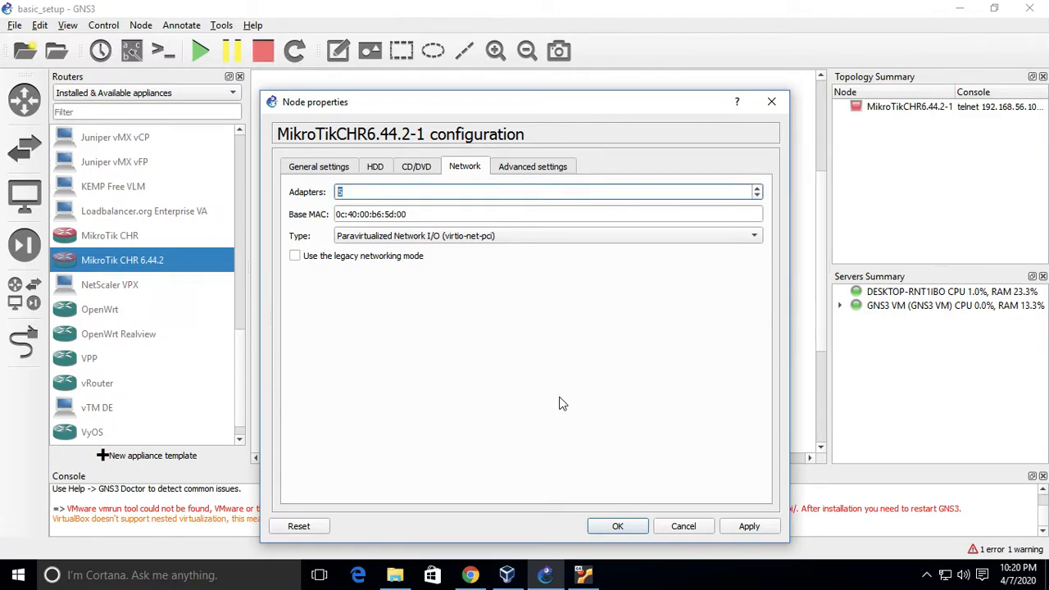
left_click(746, 528)
left_click(606, 529)
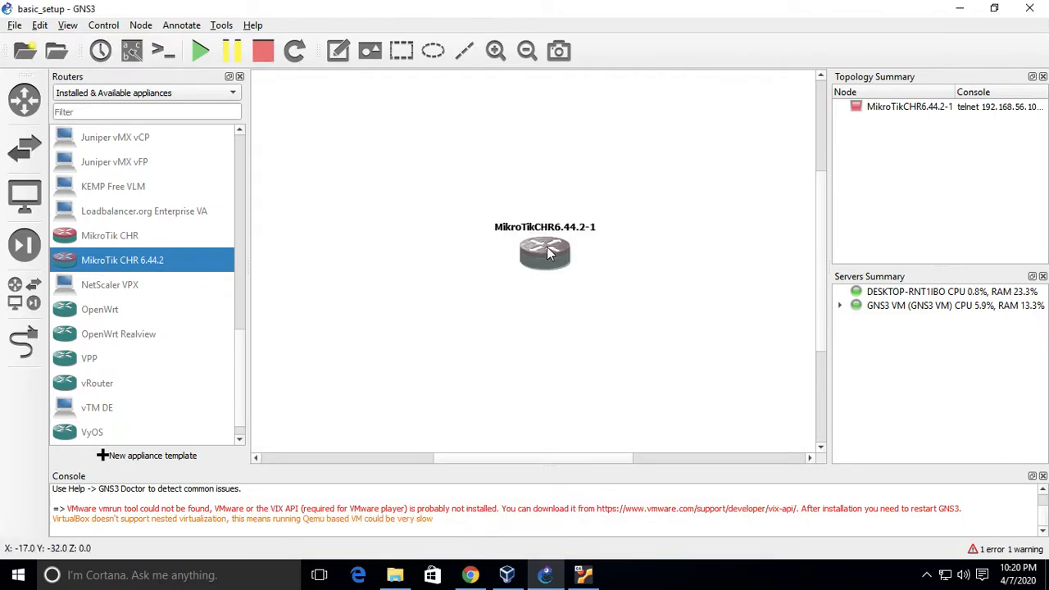
mouse_move(549, 253)
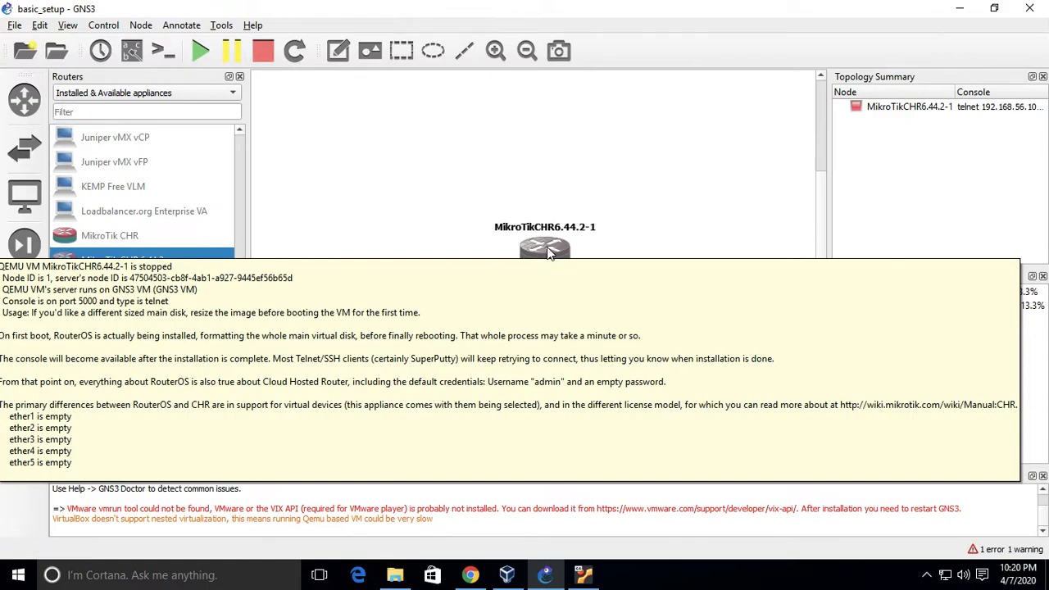
left_click(668, 164)
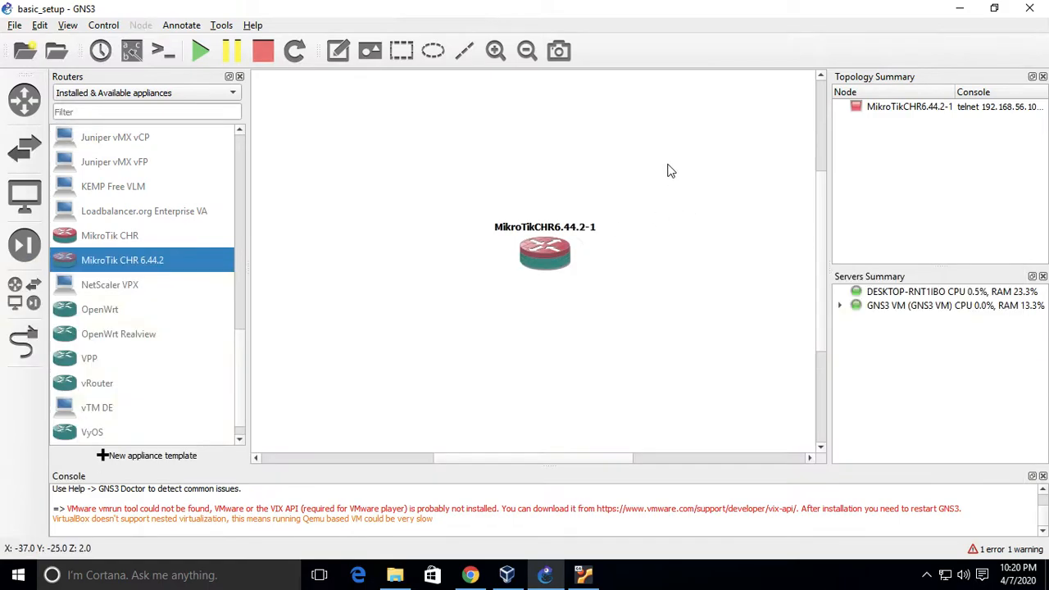
Start the MikroTik CHR router in the workspace
right_click(538, 266)
left_click(577, 412)
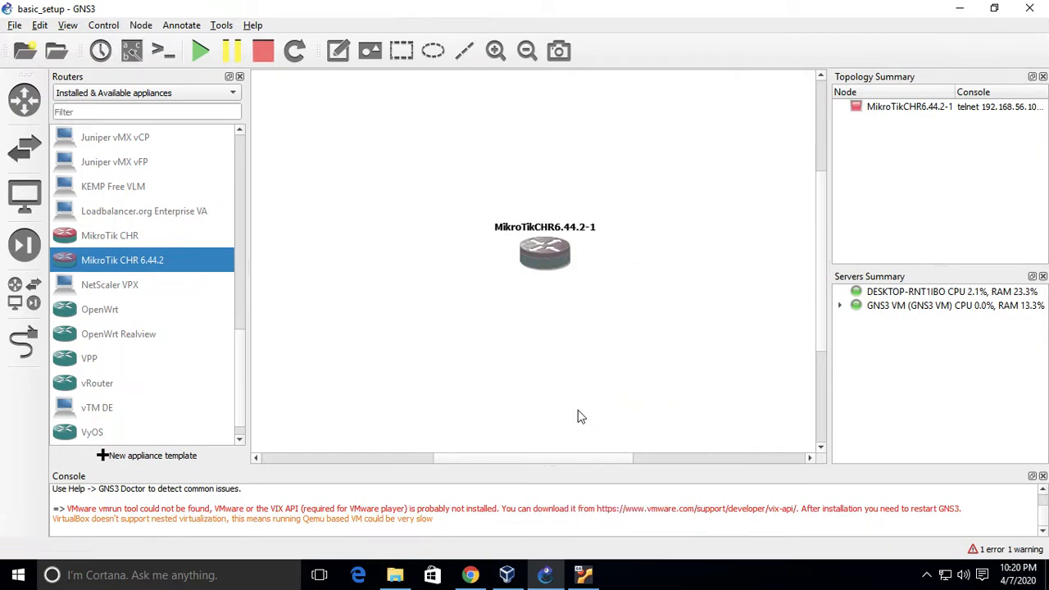
left_click(524, 337)
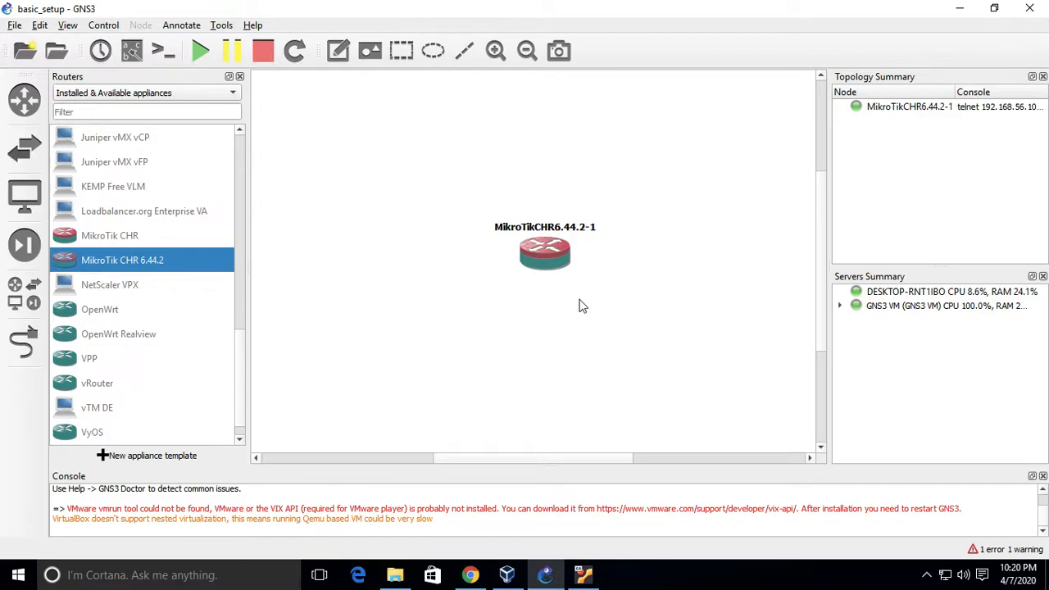
Open the running MikroTik CHR router's console, view its login prompt and close the console again
right_click(550, 251)
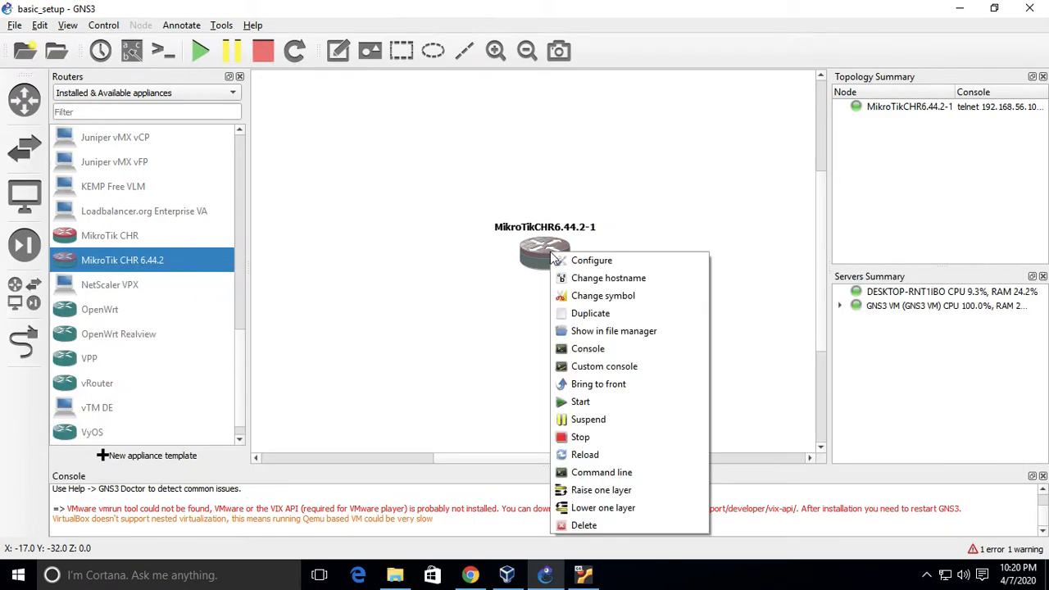
left_click(620, 352)
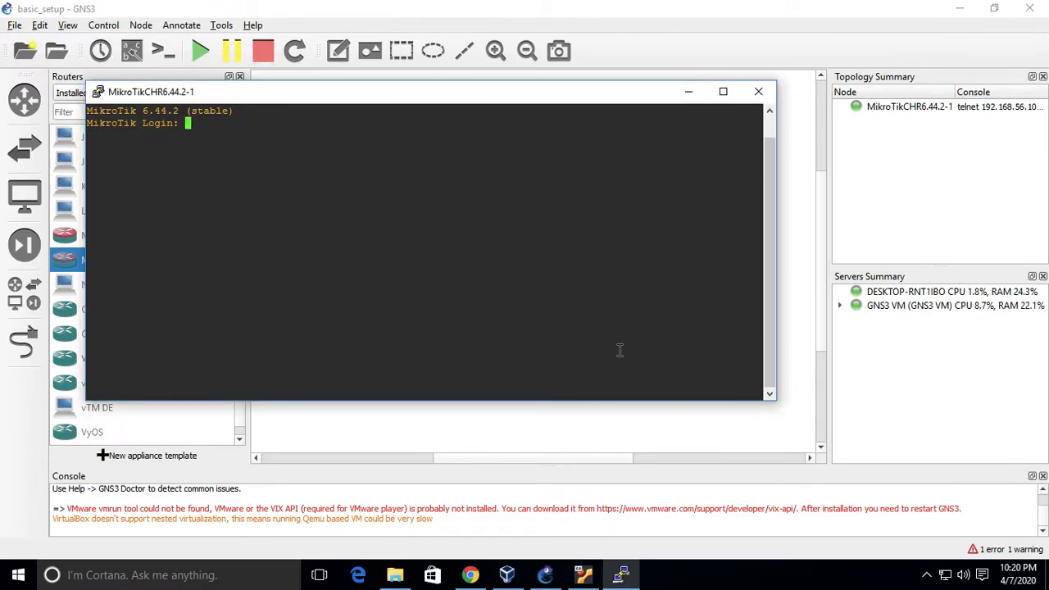
left_click_drag(382, 96, 346, 92)
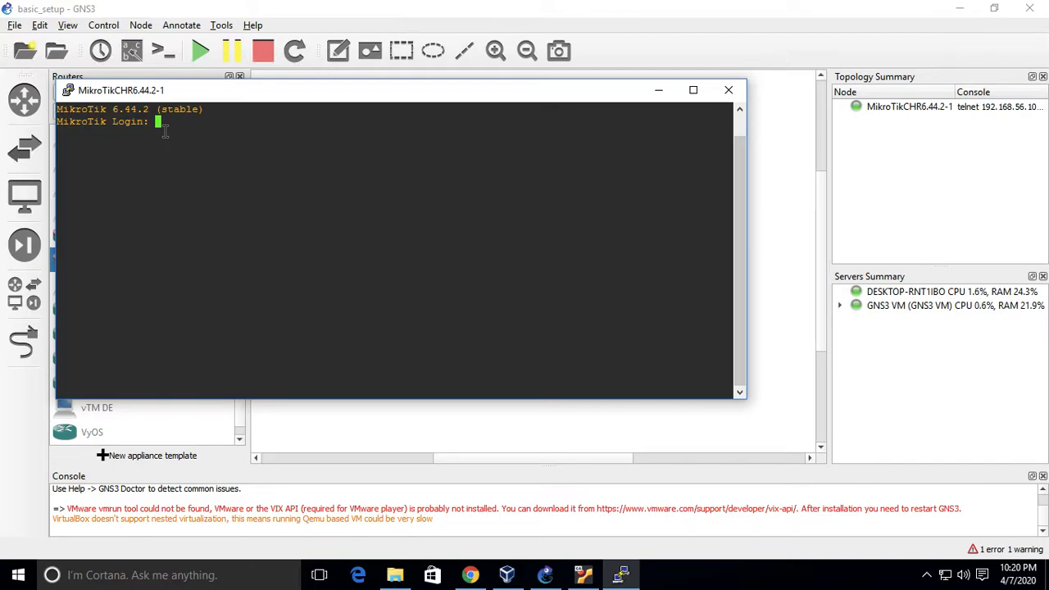
left_click(728, 91)
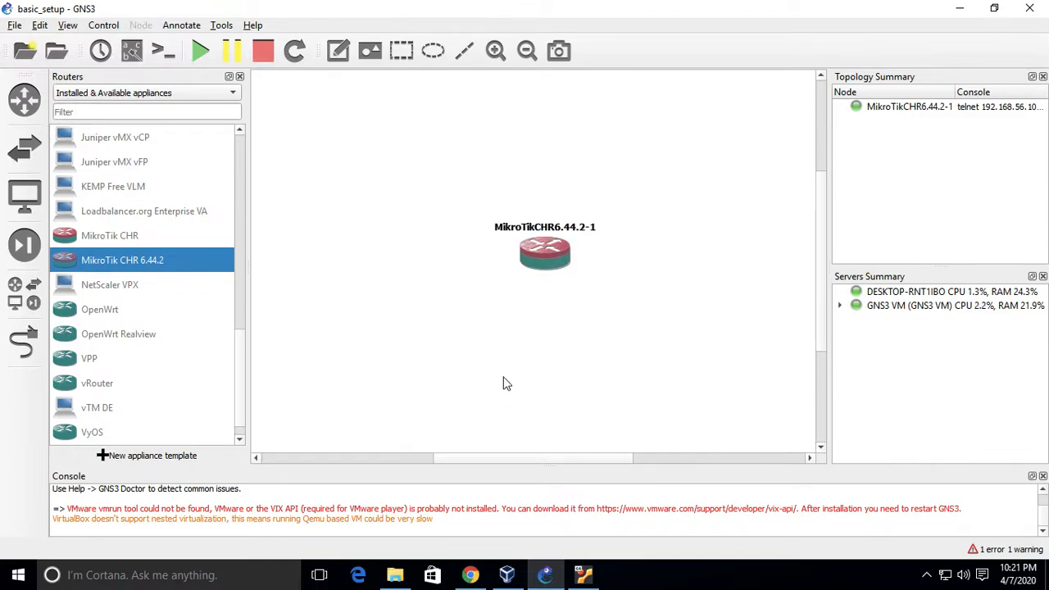
Launch winbox64.exe from the Downloads folder and switch to the MikroTik software download page in Chrome
left_click(391, 578)
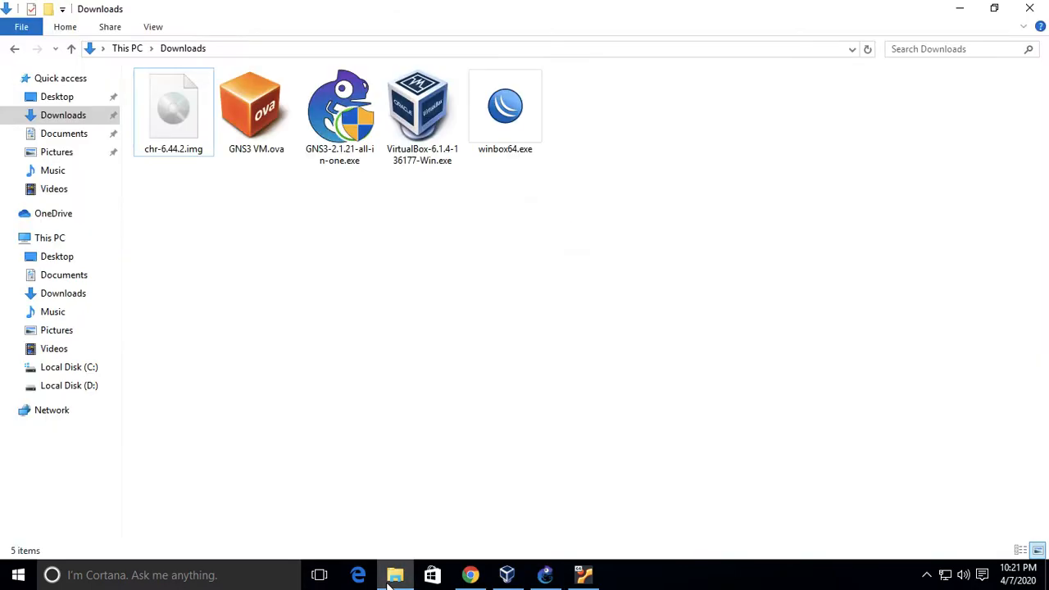
double_click(516, 130)
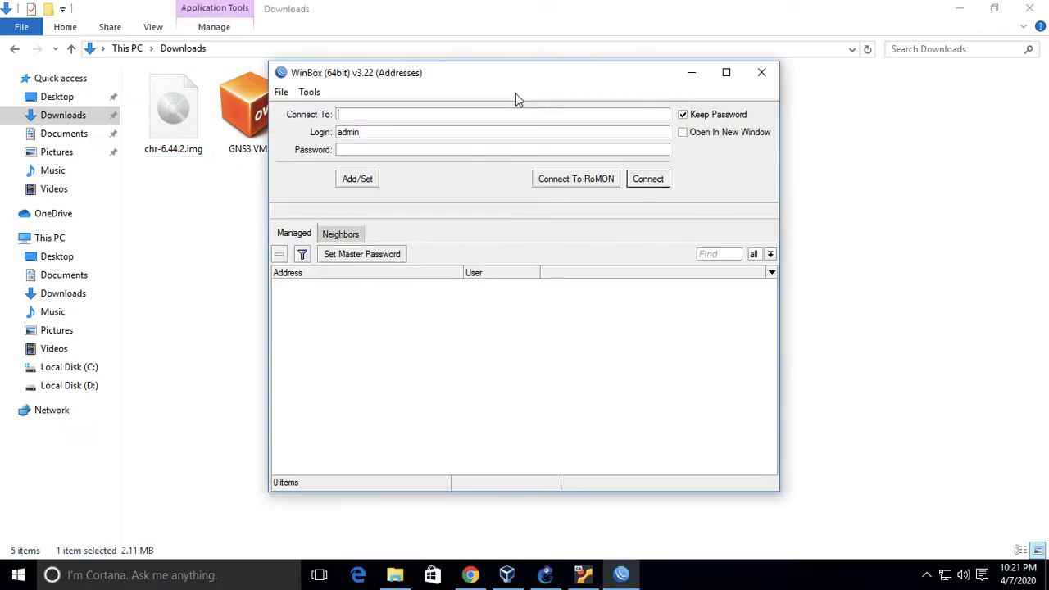
left_click(469, 573)
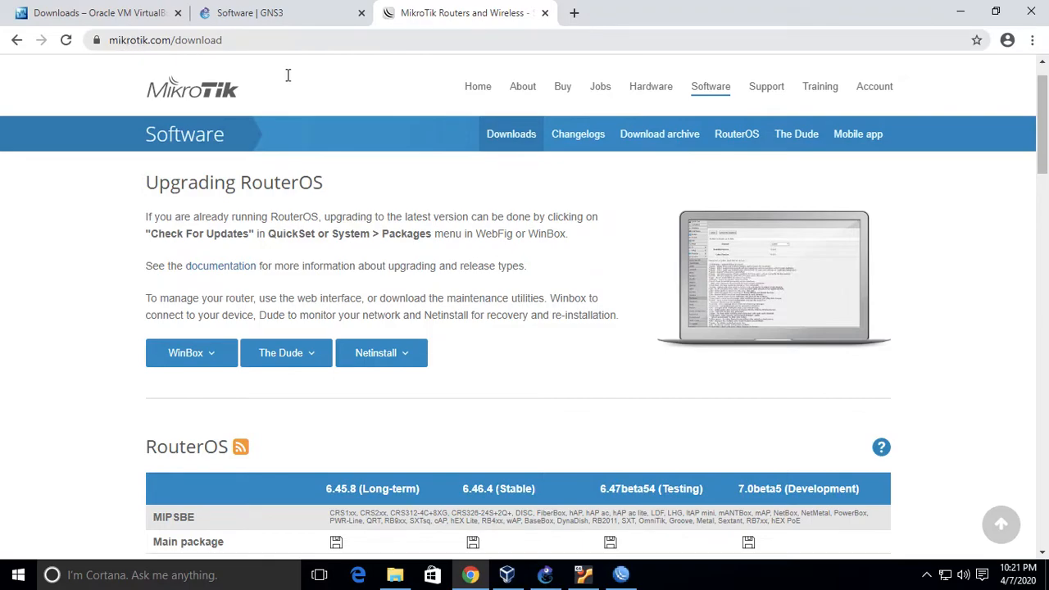
Check which WinBox versions the MikroTik page offers for download and return to the Downloads folder
left_click(205, 354)
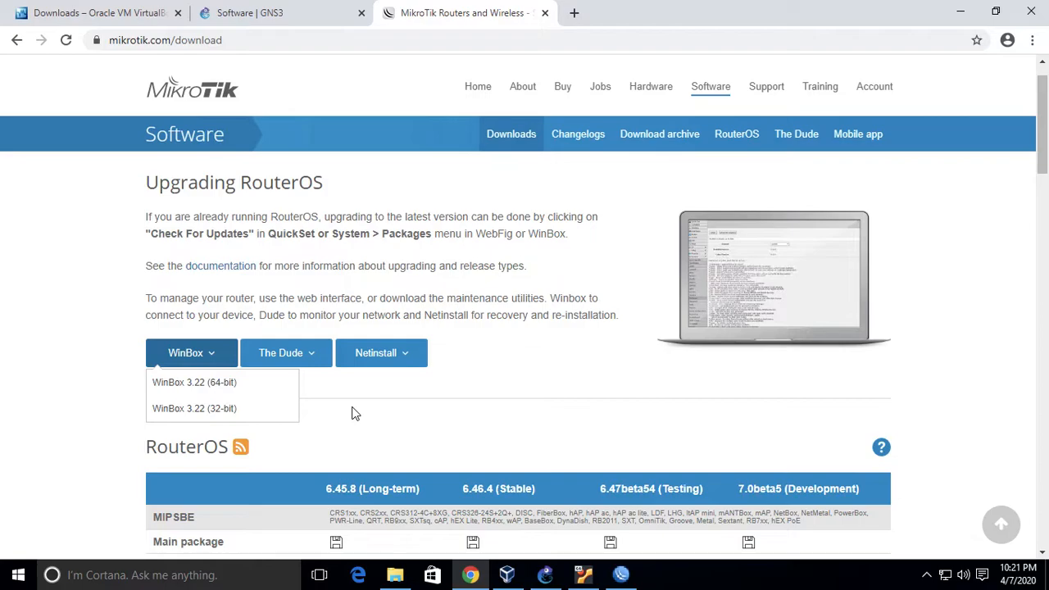
left_click(351, 413)
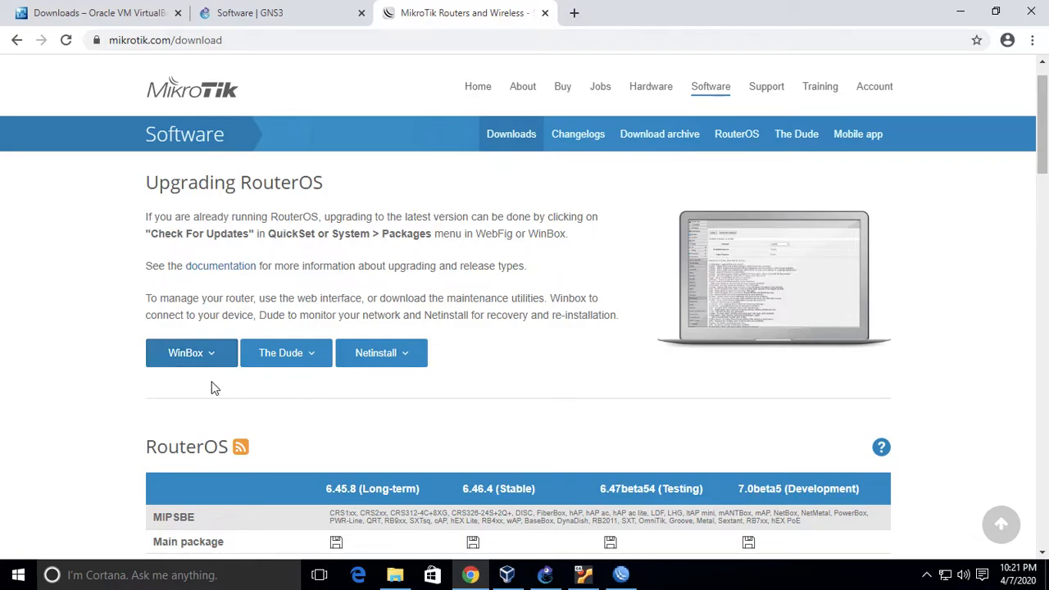
left_click(396, 572)
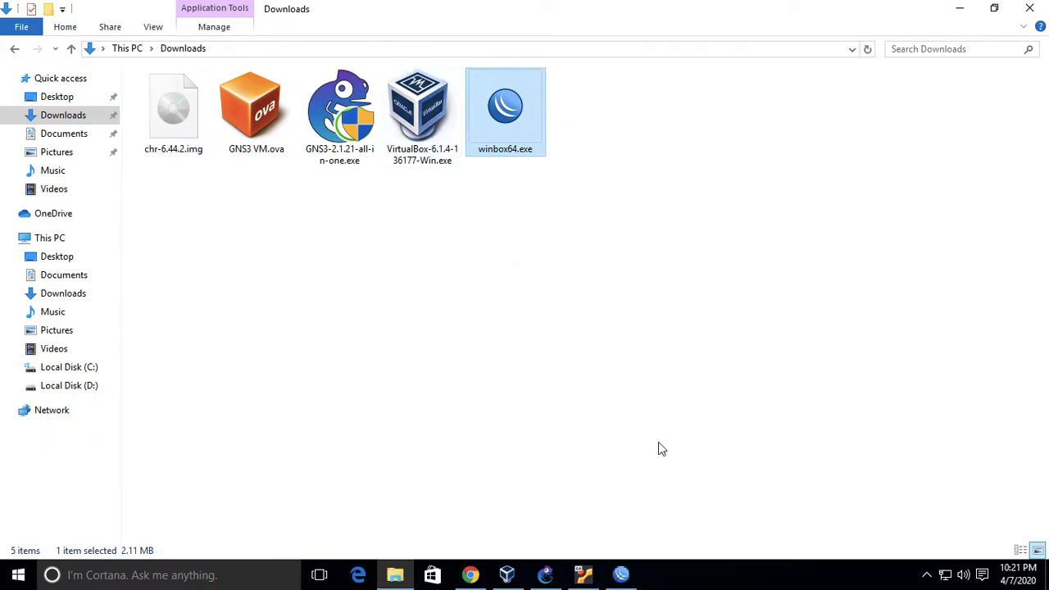
Switch to WinBox, refresh its list of neighbors, check the router in GNS3 and refresh the neighbors again
left_click(621, 575)
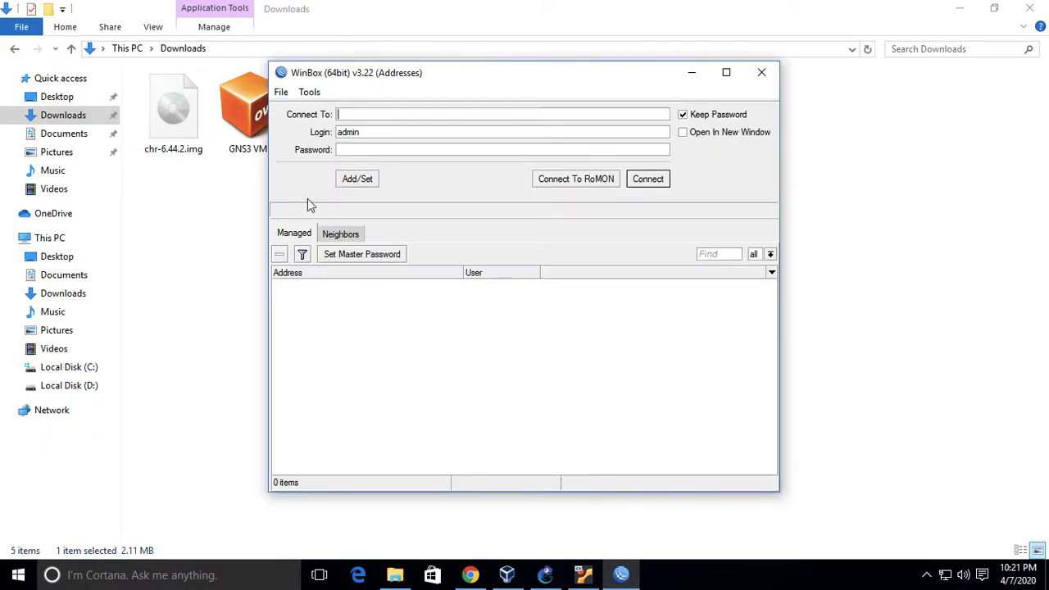
left_click(335, 235)
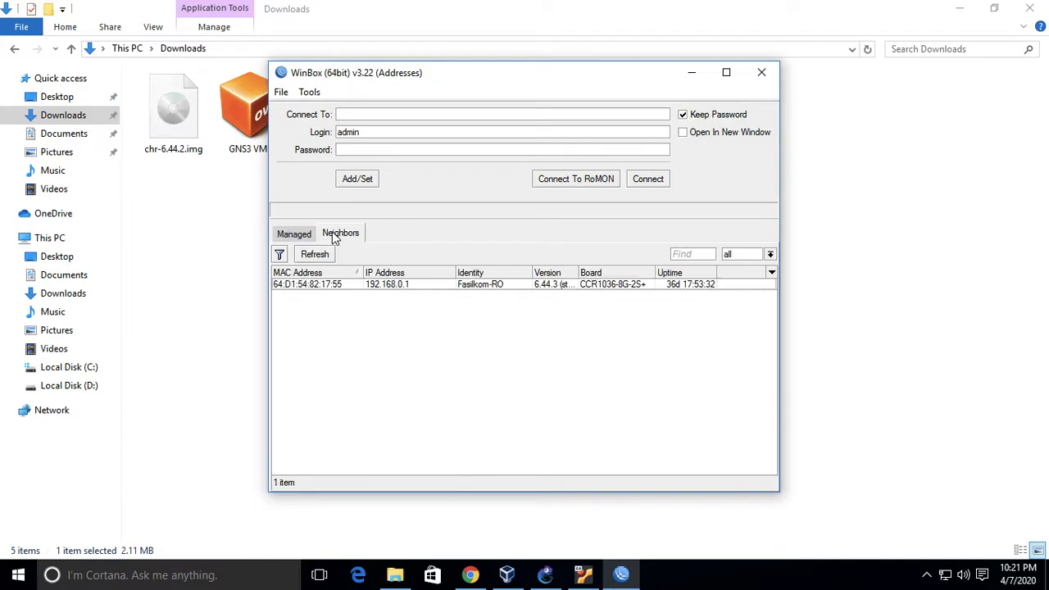
left_click(316, 255)
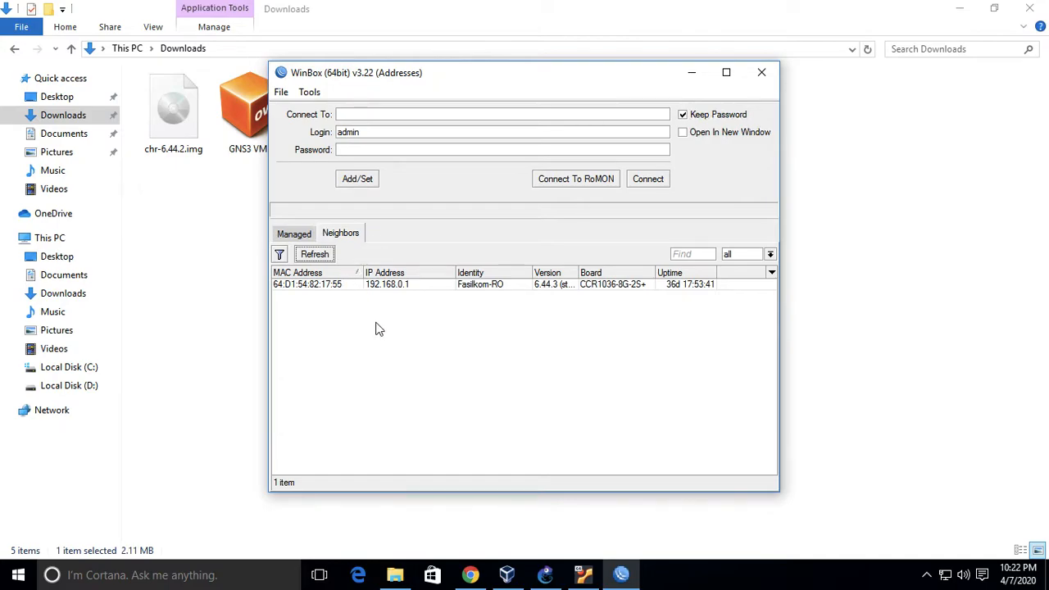
left_click(545, 575)
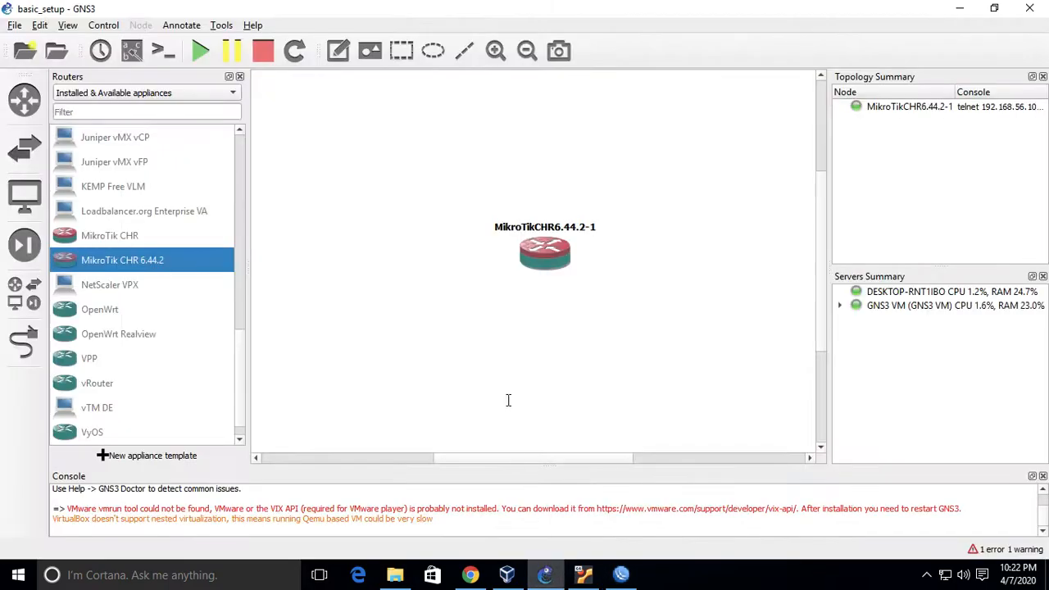
left_click(620, 574)
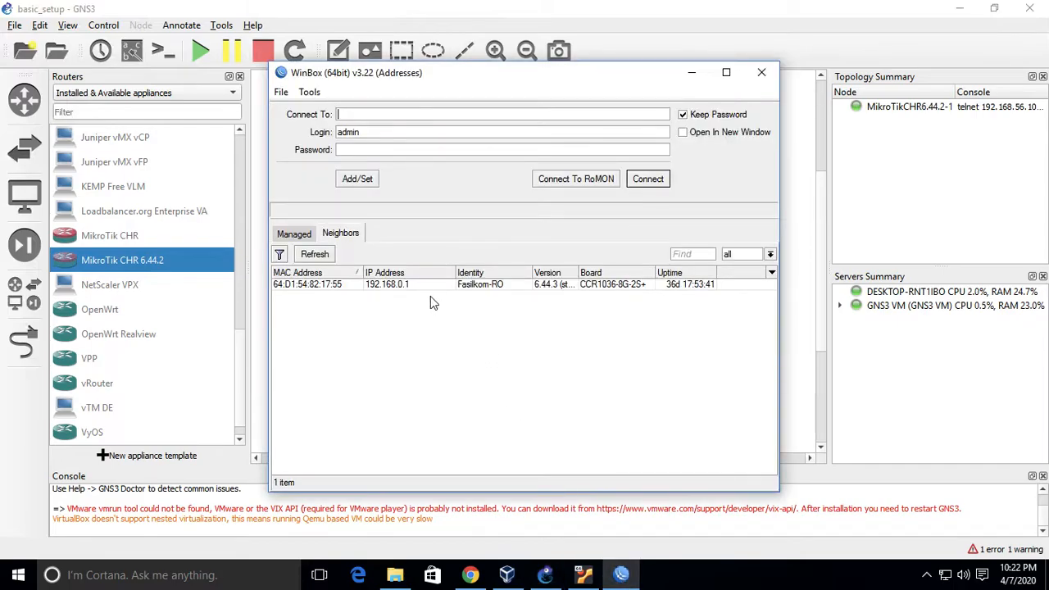
left_click(332, 255)
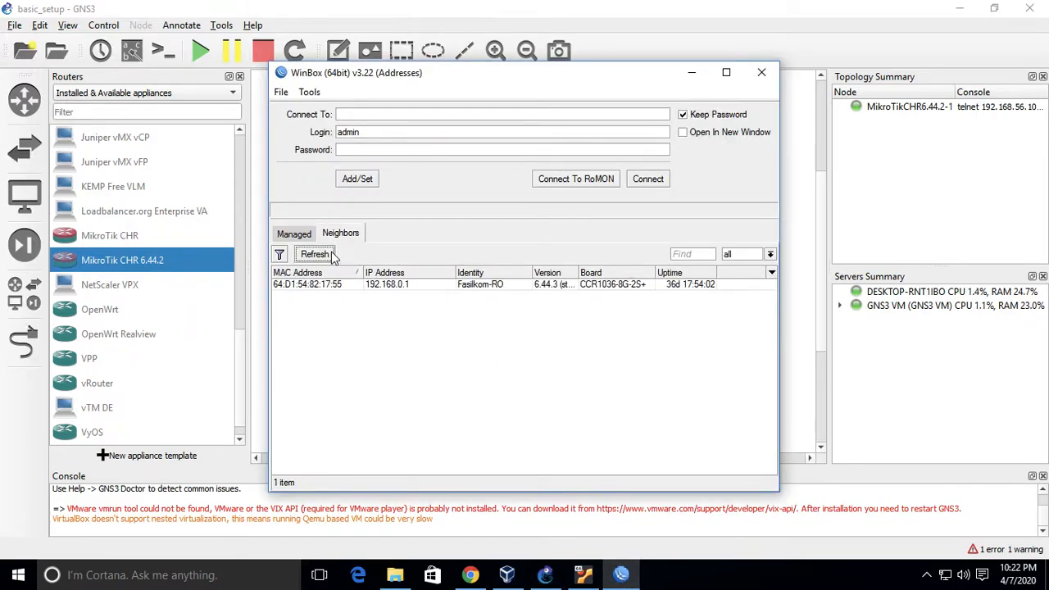
Switch to GNS3, add a Cloud end device running on the GNS3 VM server and place it above the MikroTik router
left_click(798, 218)
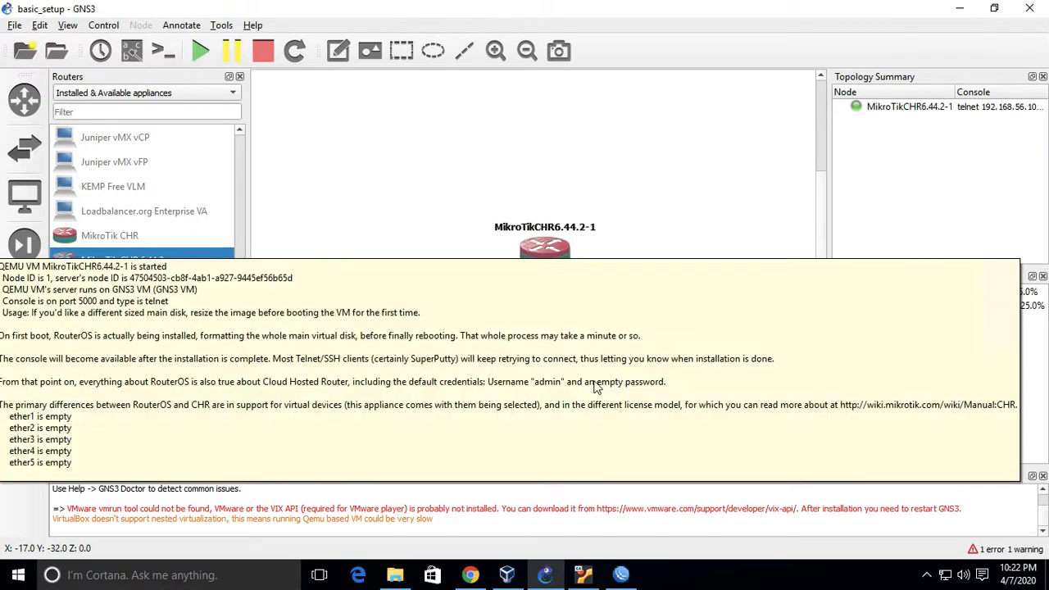
mouse_move(627, 575)
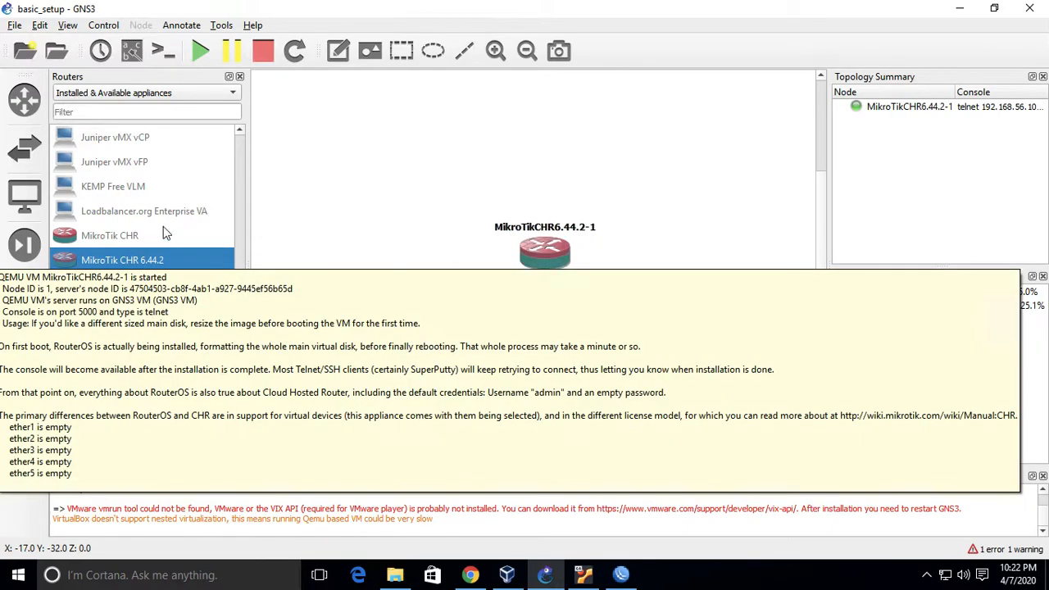
left_click(243, 154)
left_click(242, 154)
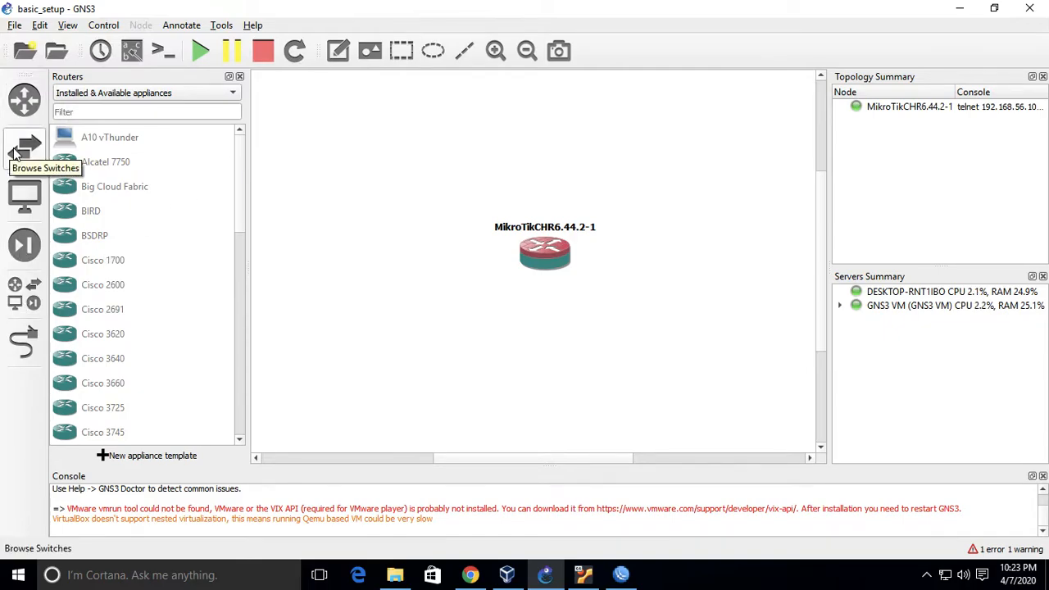
left_click(26, 253)
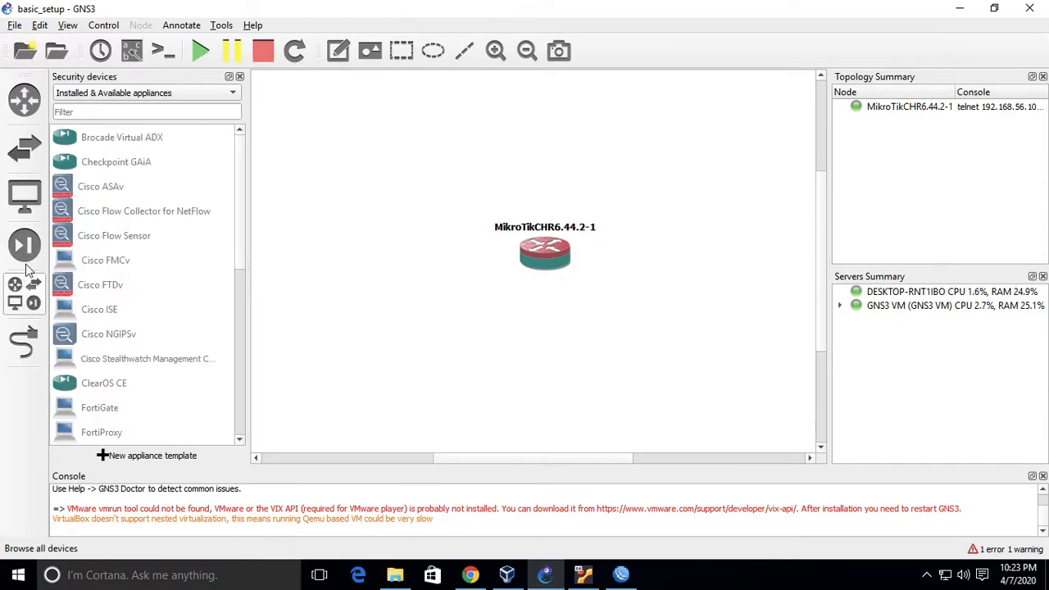
left_click(30, 205)
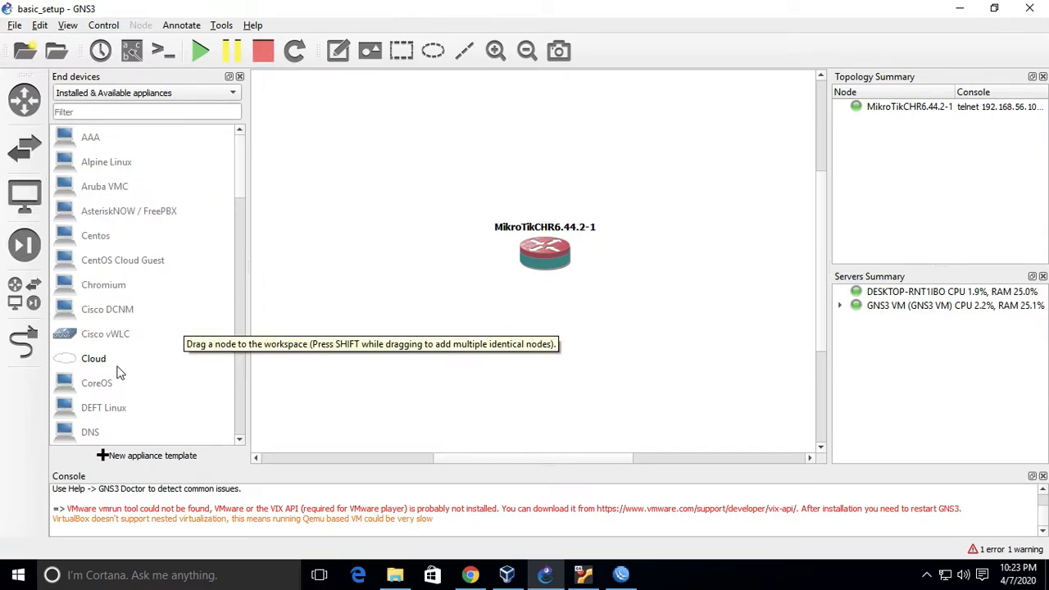
left_click_drag(90, 365, 369, 301)
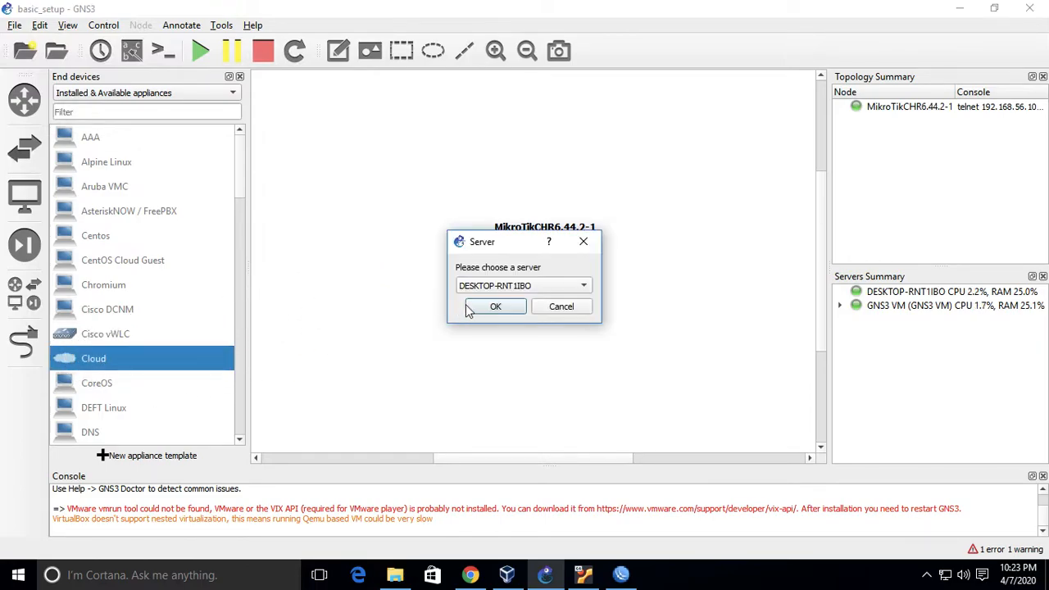
left_click(504, 286)
left_click(508, 302)
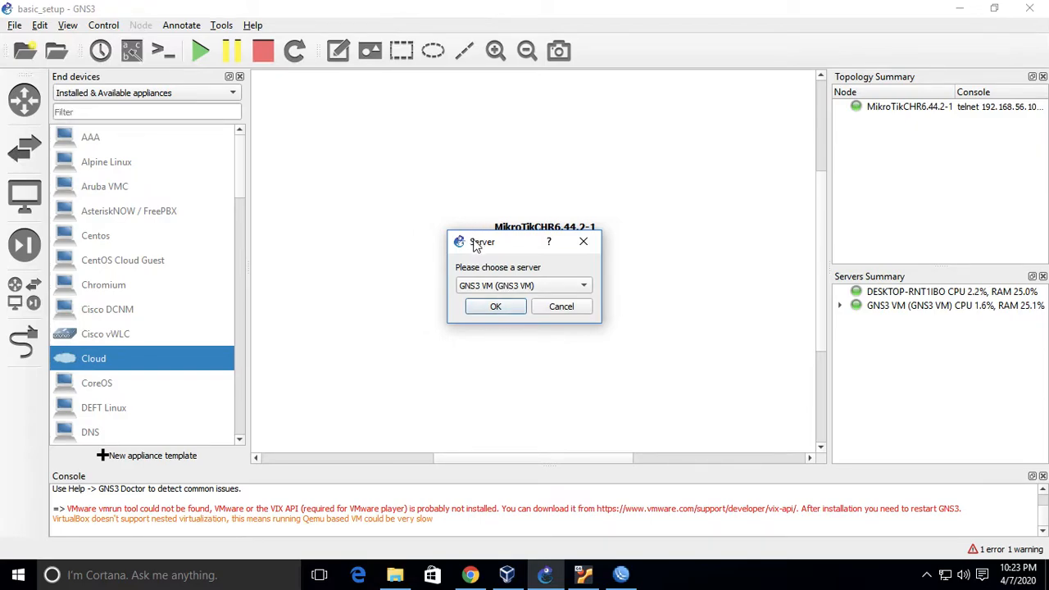
left_click(508, 307)
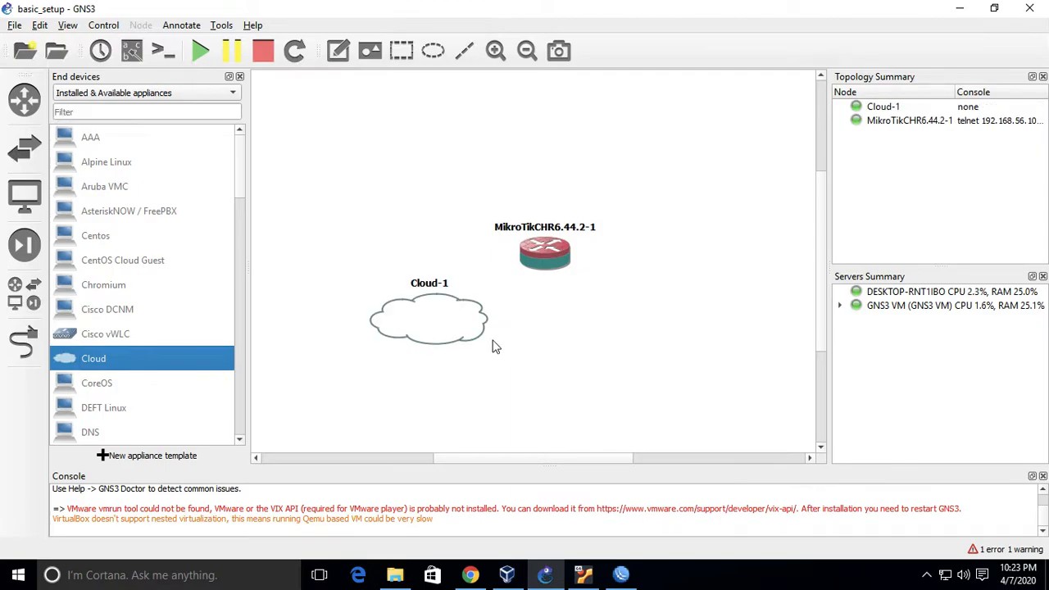
left_click_drag(428, 312, 559, 133)
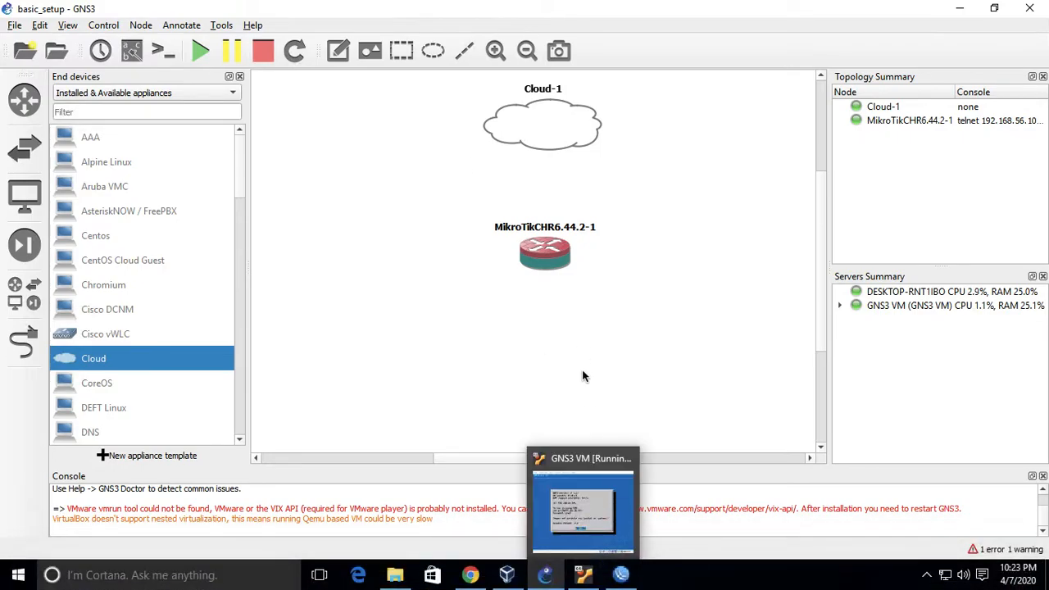
View the running GNS3 VM's window in VirtualBox and return to the GNS3 workspace
left_click(593, 564)
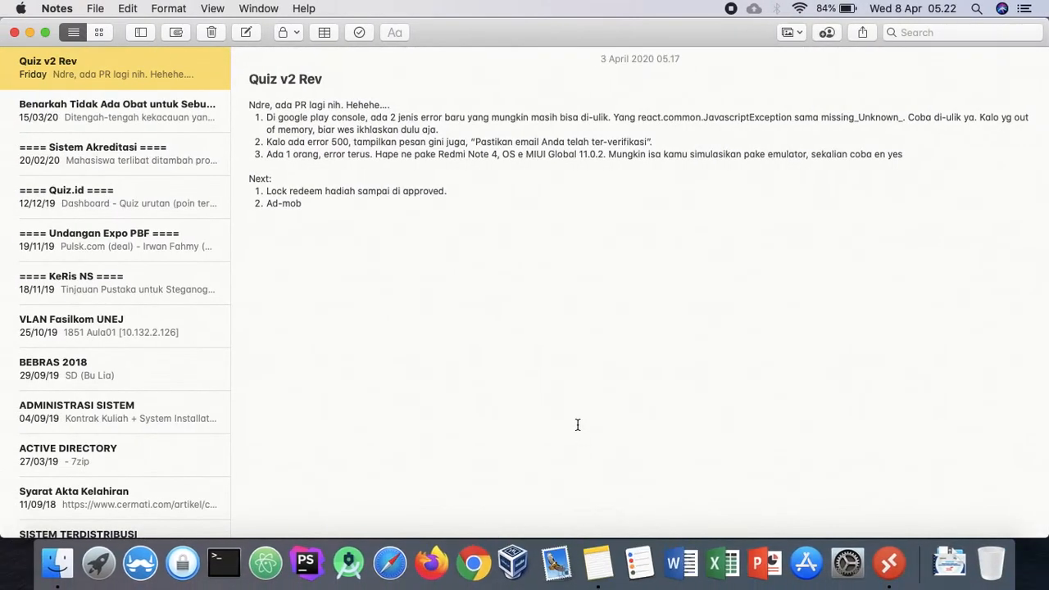
key("ctrl+Right")
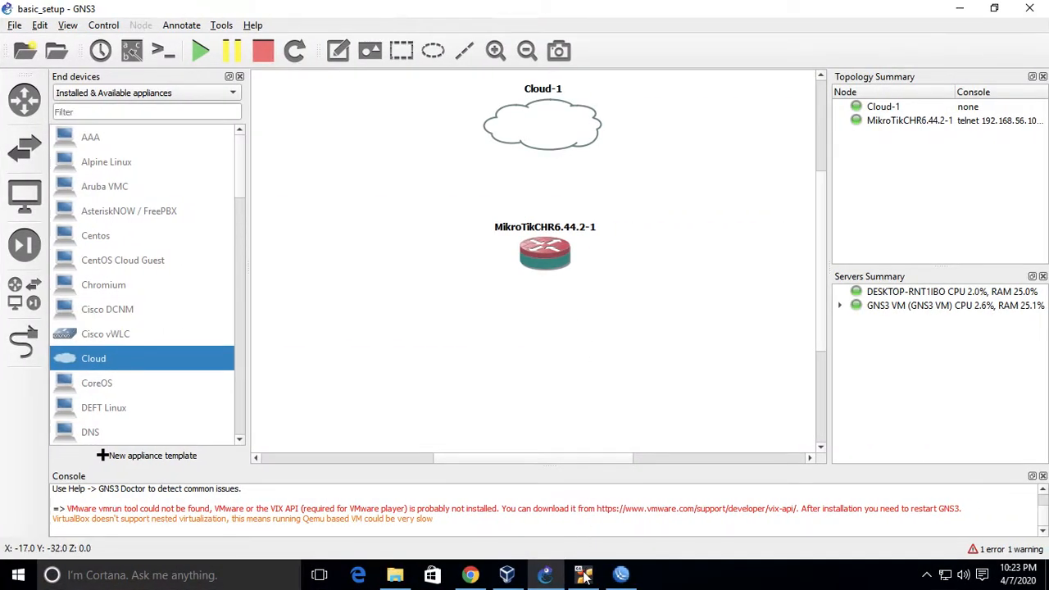
left_click(583, 575)
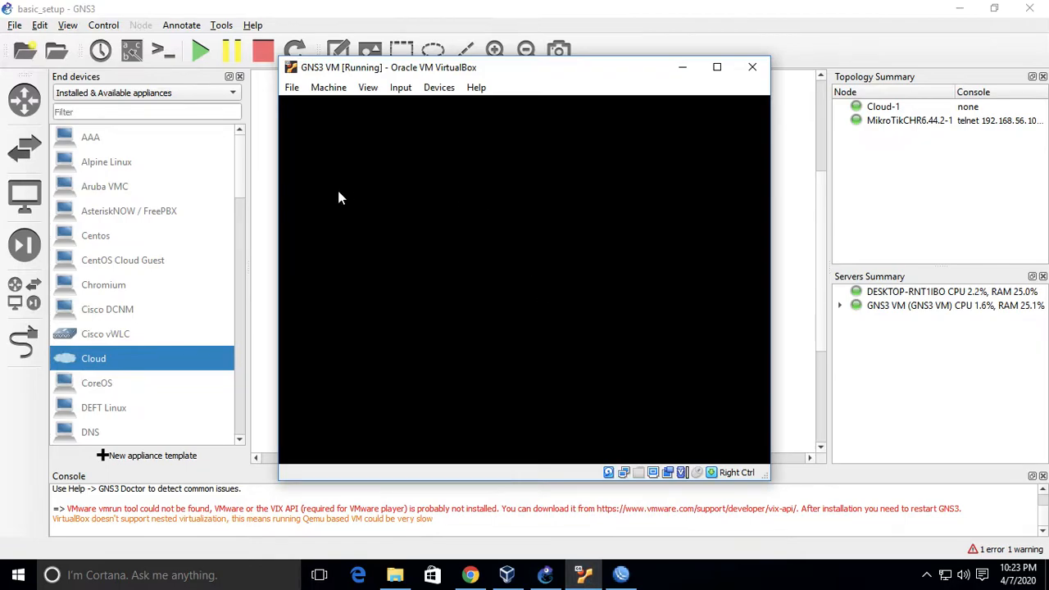
left_click(792, 227)
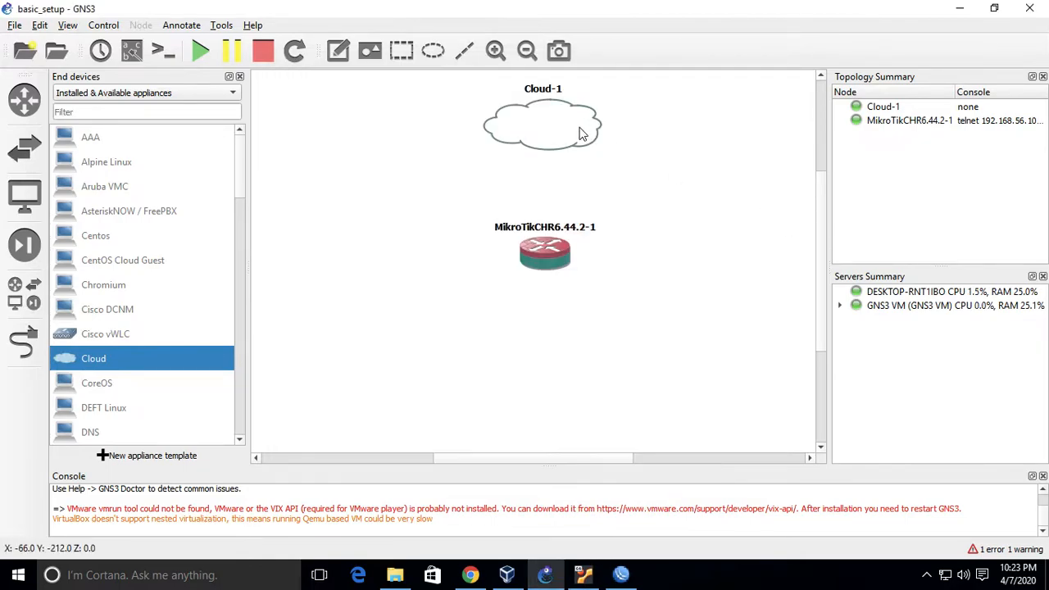
Link the cloud to the MikroTik router's ether1 interface and delete that link again
left_click(24, 339)
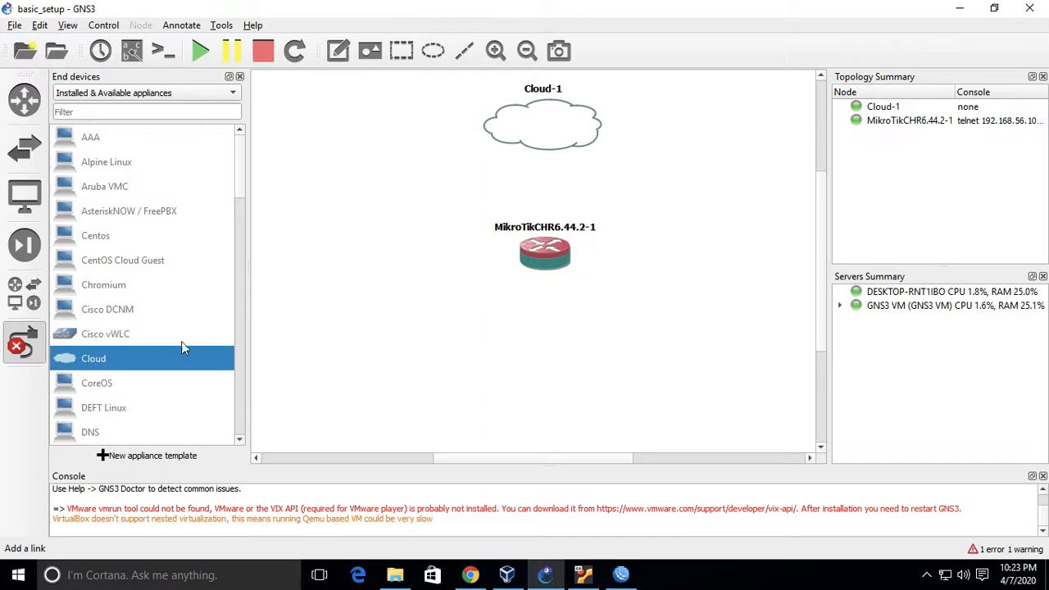
left_click(542, 136)
left_click(569, 138)
left_click(549, 245)
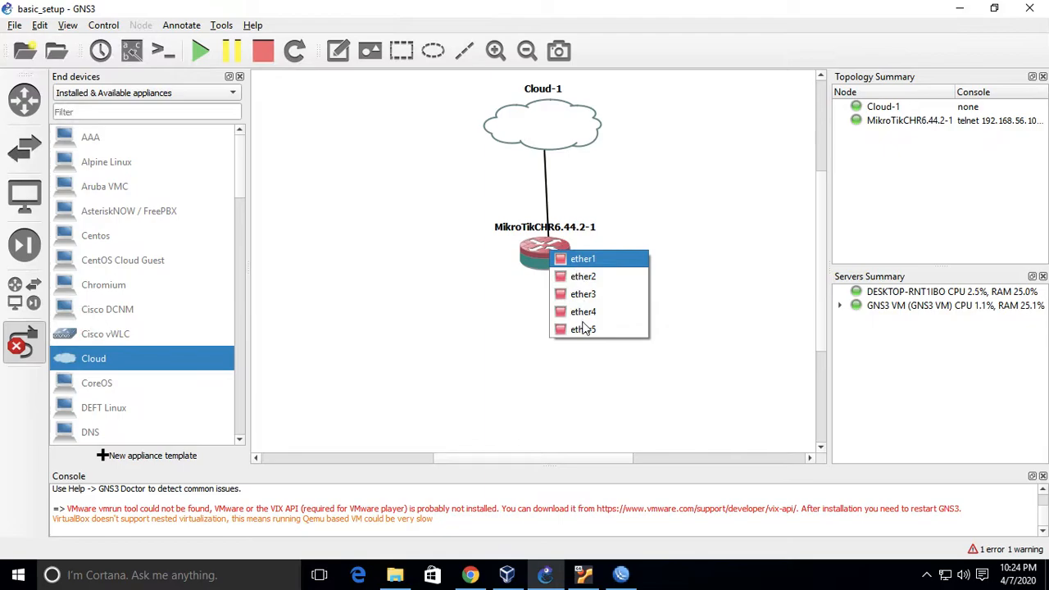
left_click(607, 258)
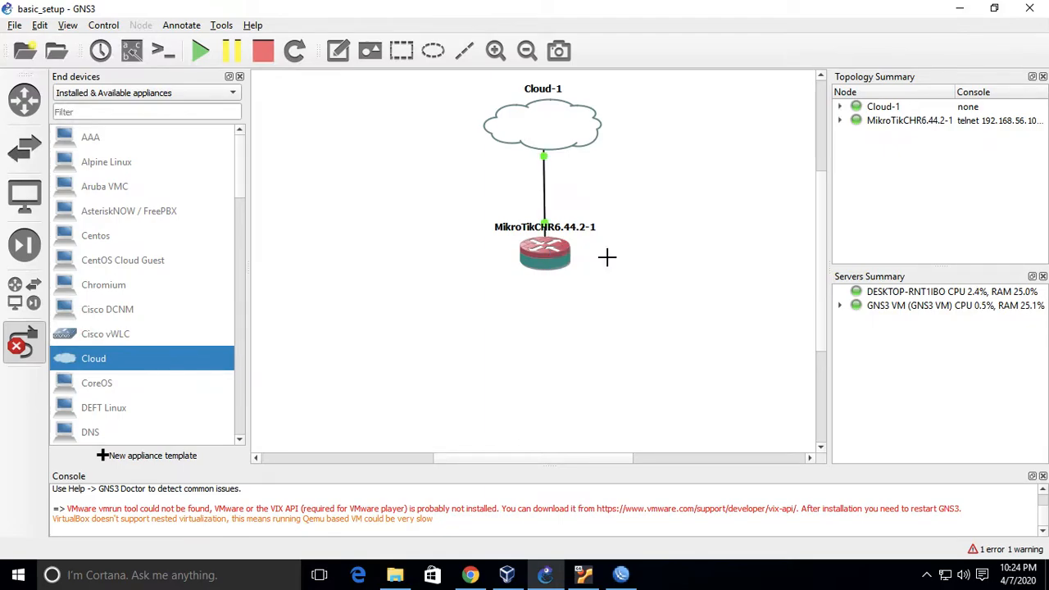
key("Escape")
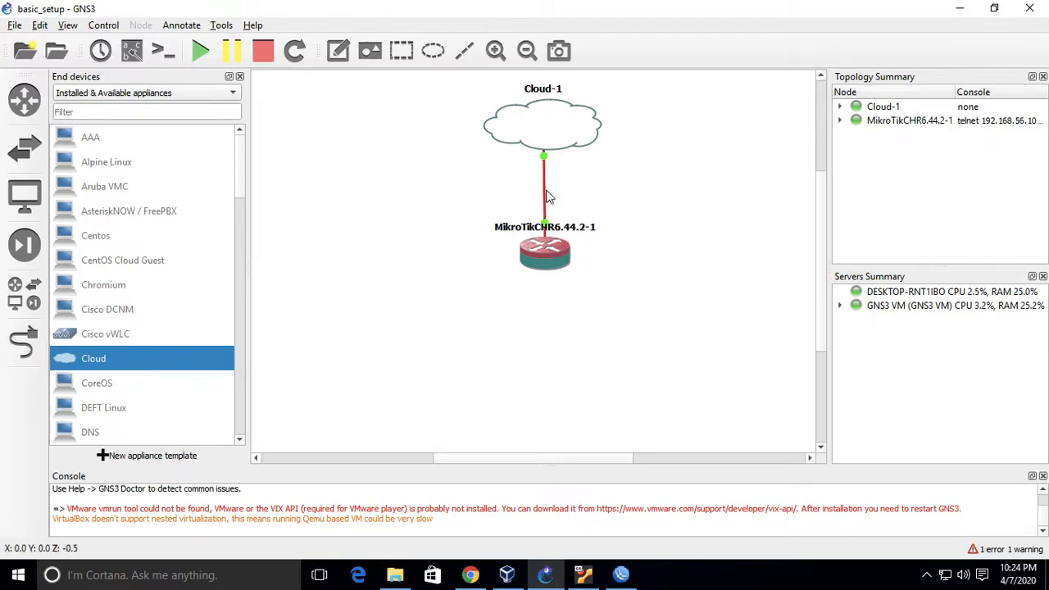
right_click(544, 191)
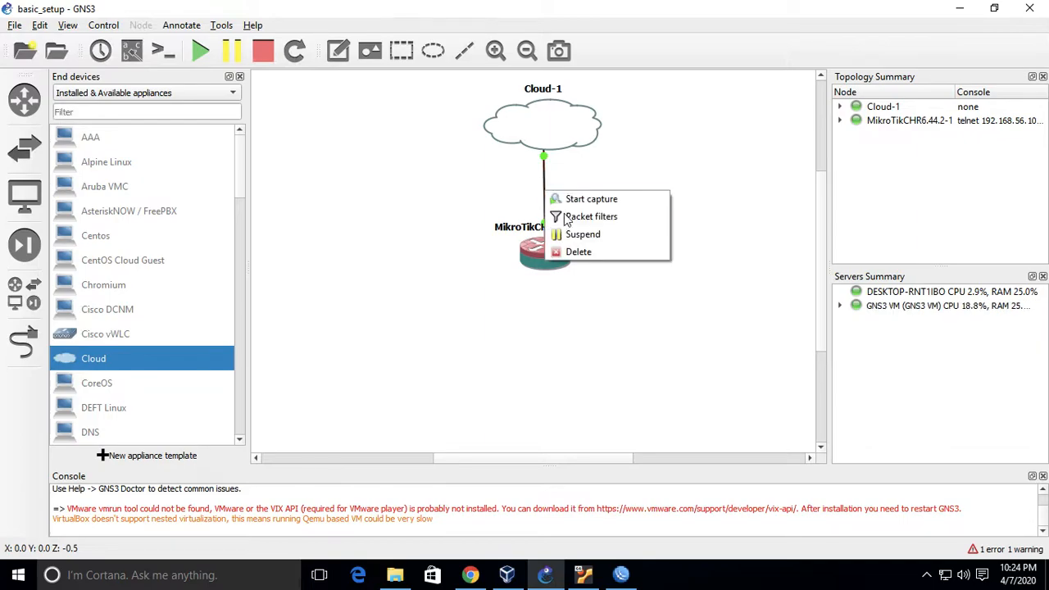
left_click(585, 252)
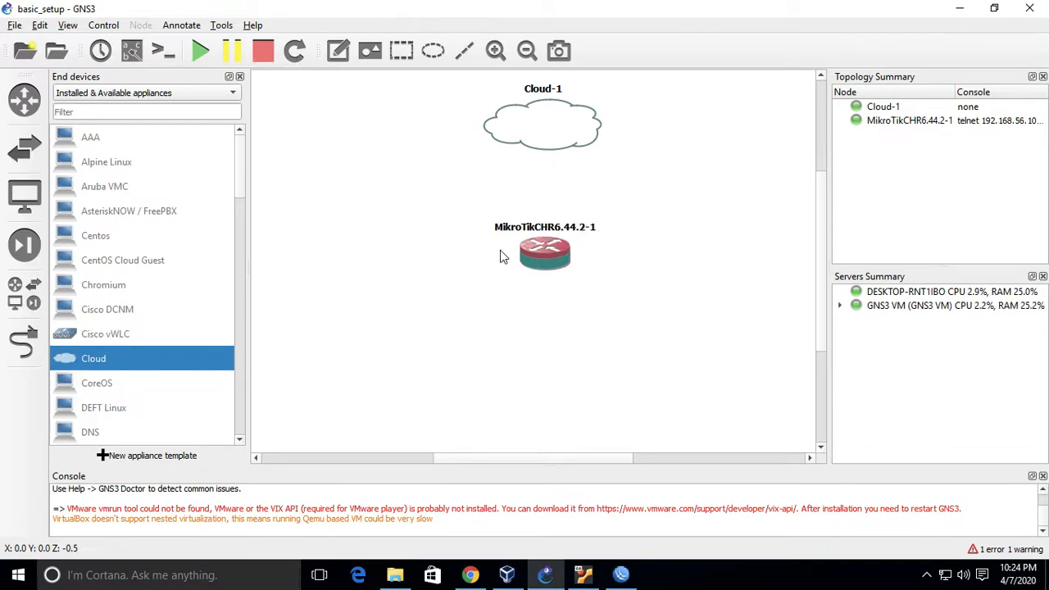
Link the cloud's eth0 interface to the MikroTik router's ether5 interface
left_click(25, 344)
left_click(564, 127)
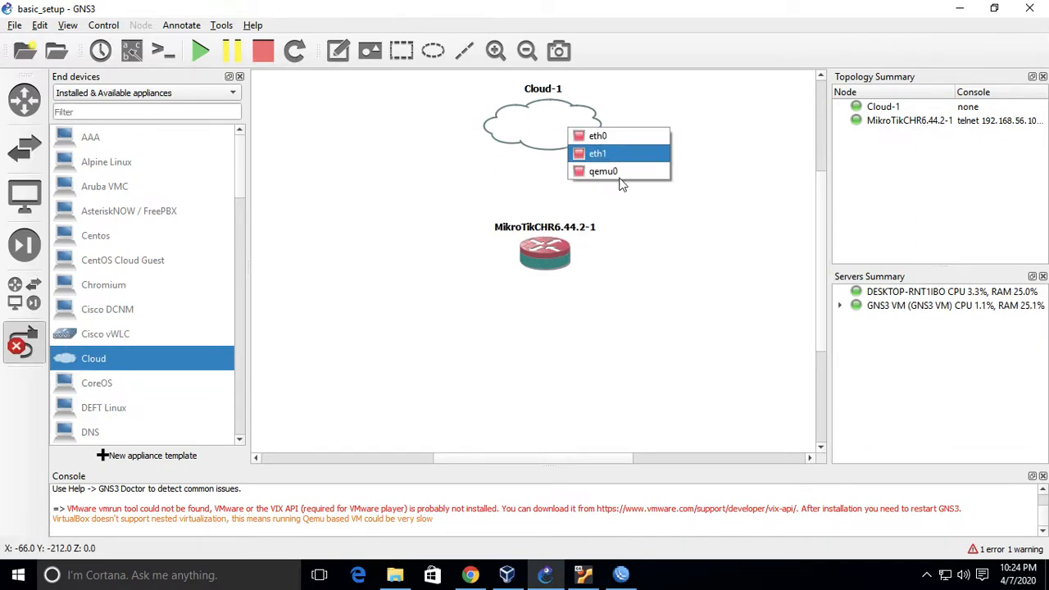
left_click(604, 136)
left_click(547, 252)
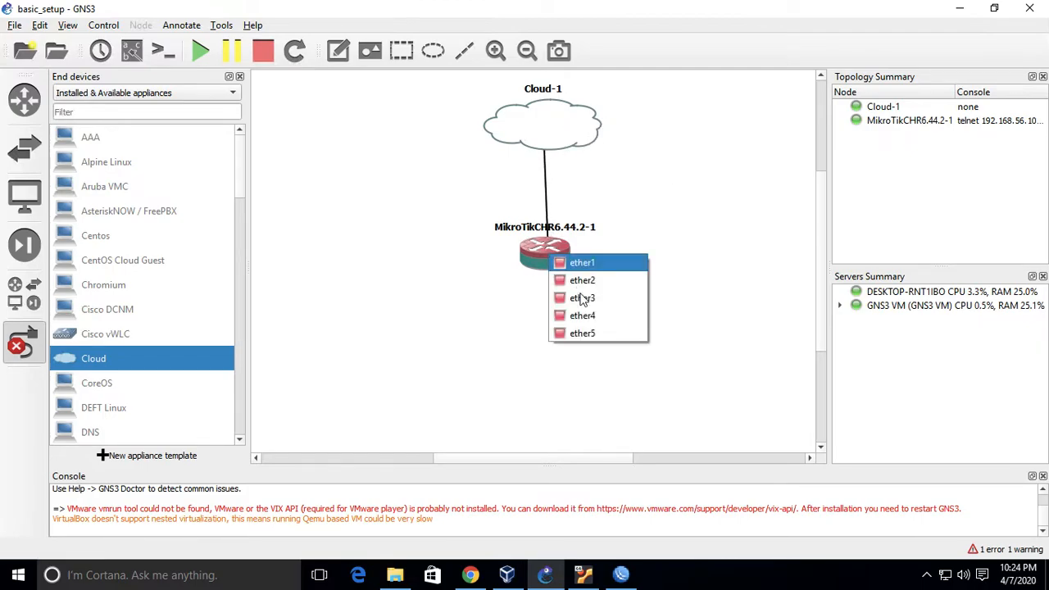
left_click(584, 334)
key("Escape")
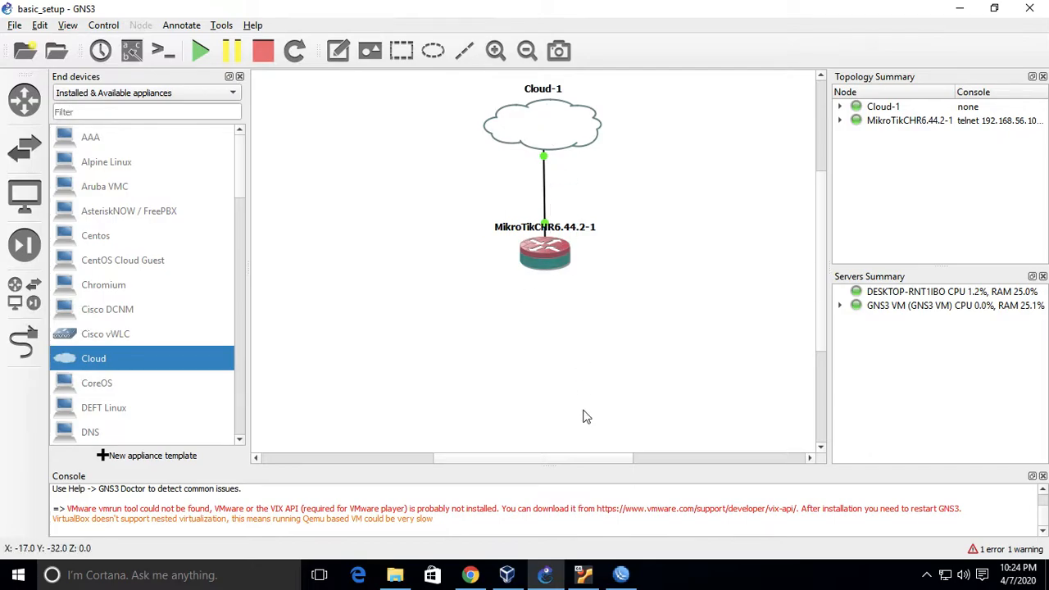
Check the GNS3 VM's network adapter settings in VirtualBox Manager
left_click(508, 578)
scroll(448, 397, "down", 5)
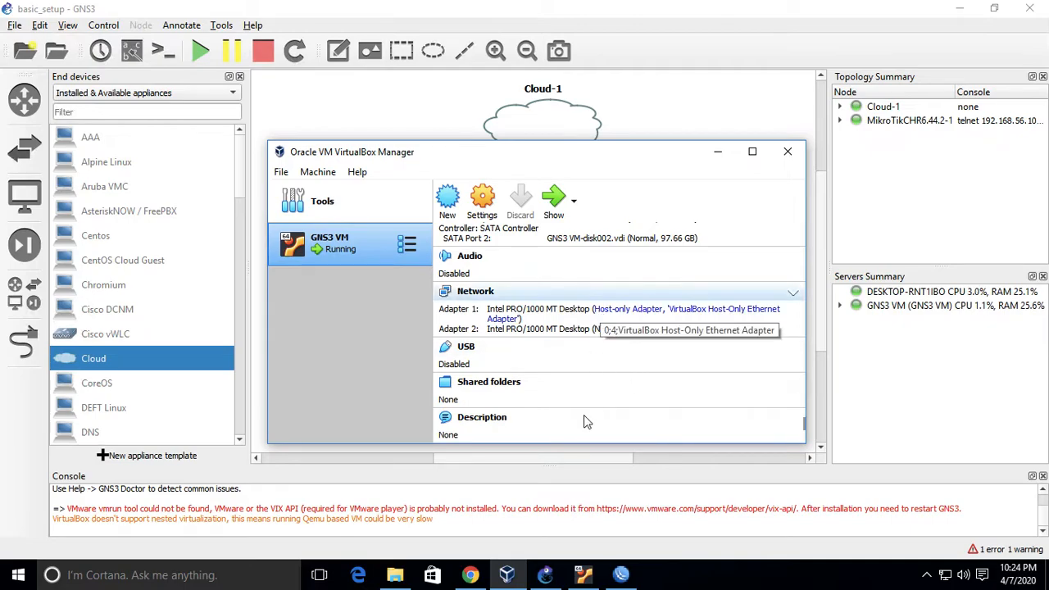
Switch to WinBox, select the MikroTik CHR neighbor's MAC address as the connection target and widen the Version column
mouse_move(623, 578)
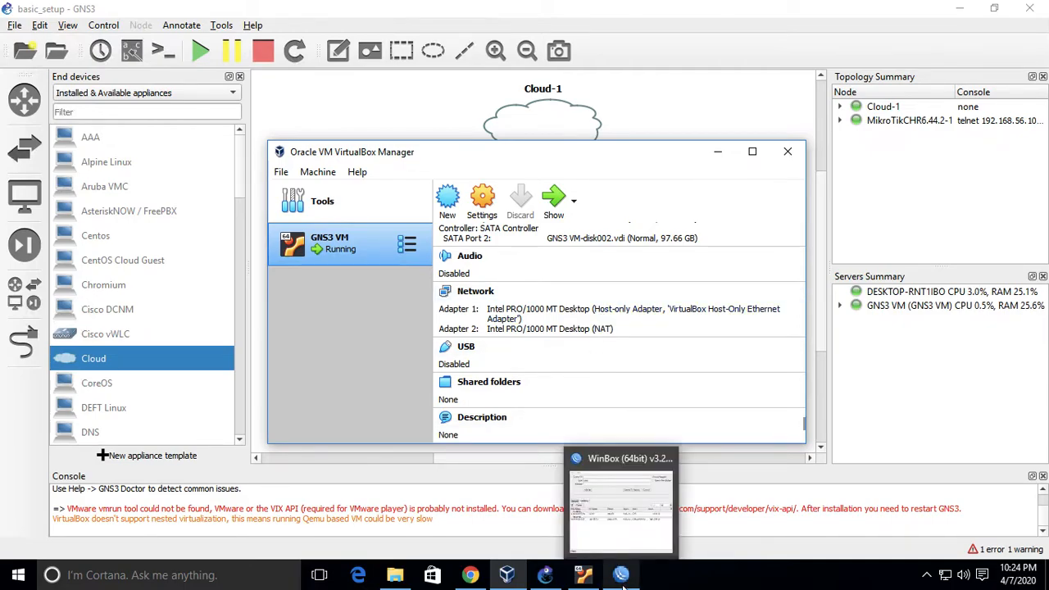
left_click(623, 578)
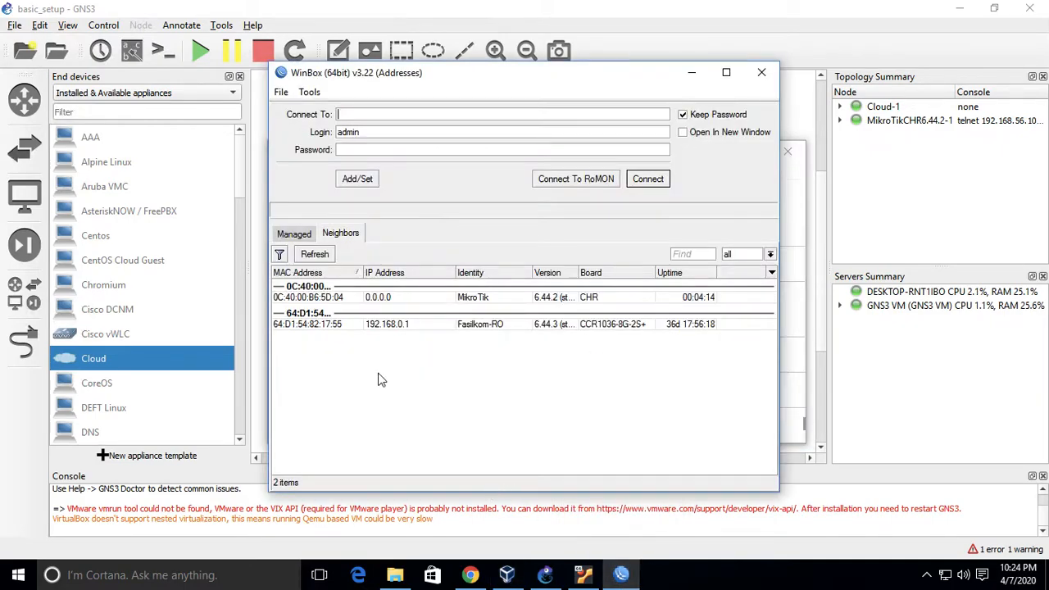
left_click(336, 299)
left_click_drag(578, 272, 615, 272)
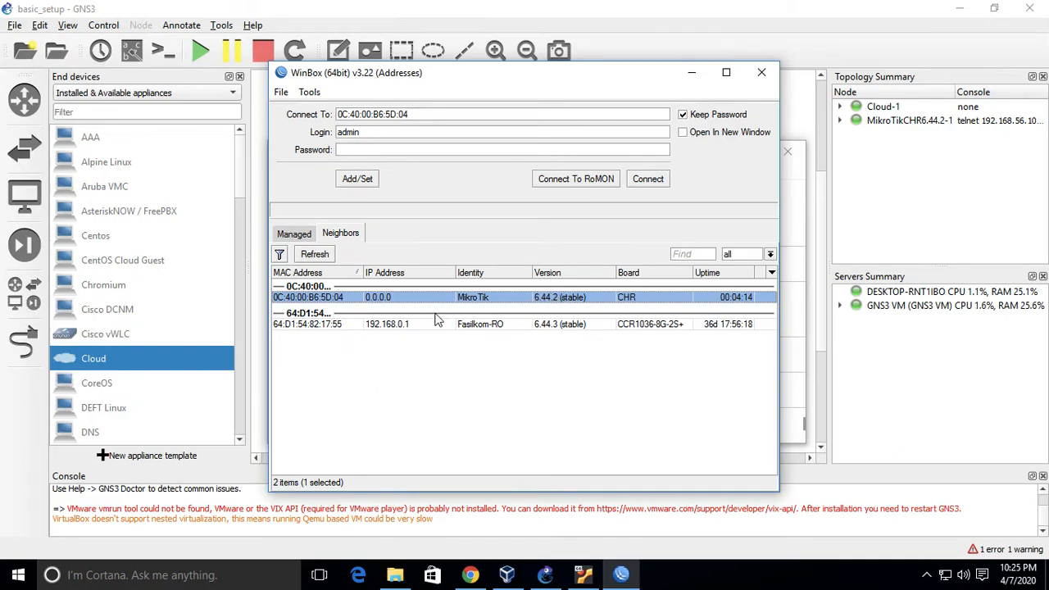
Connect to the MikroTik CHR neighbor by its MAC address with the login admin, and return to the GNS3 topology
left_click(318, 300)
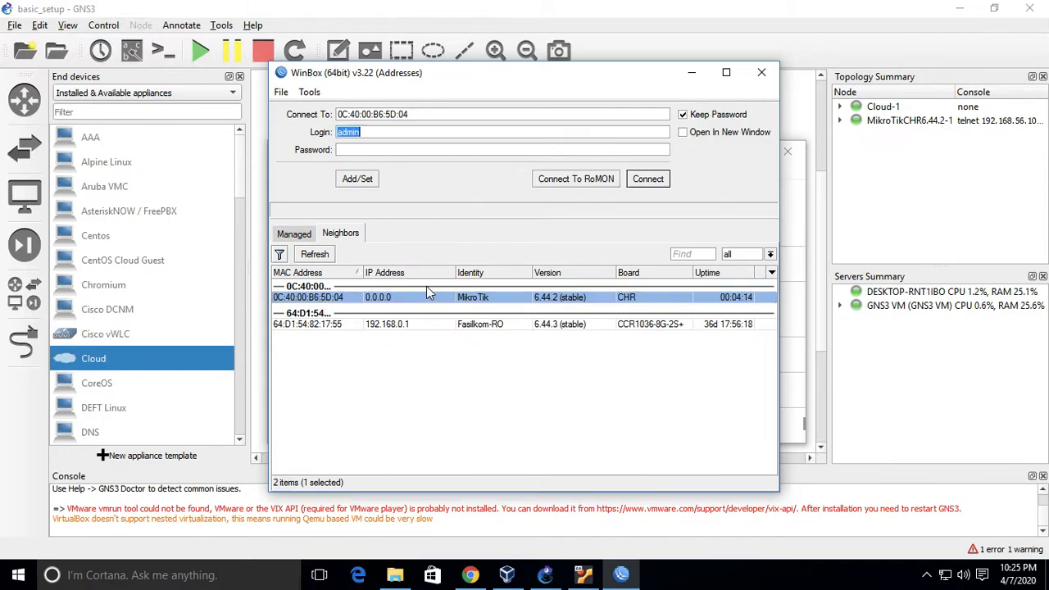
left_click(648, 179)
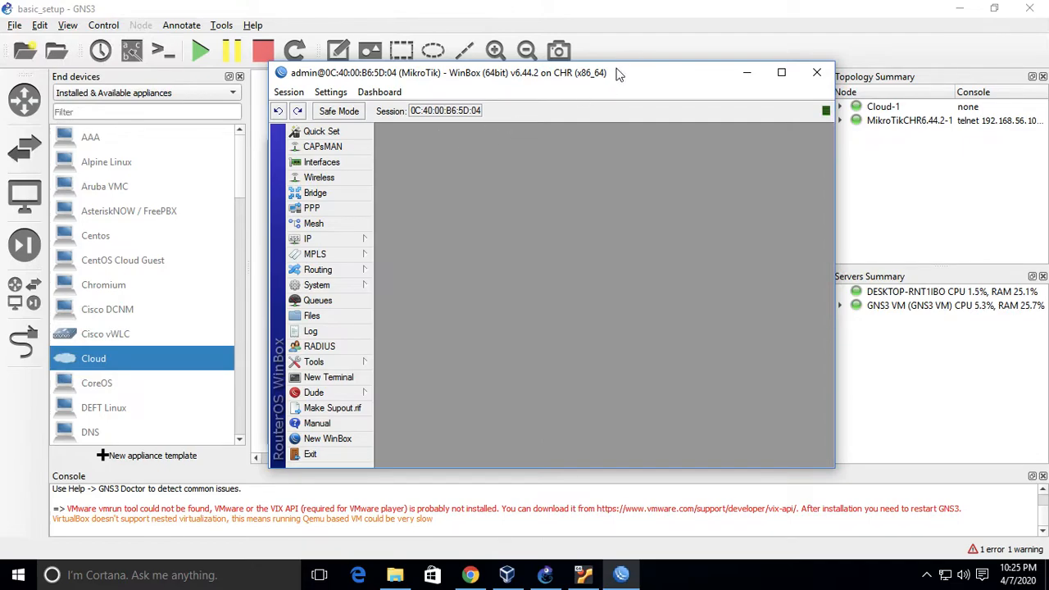
left_click(746, 72)
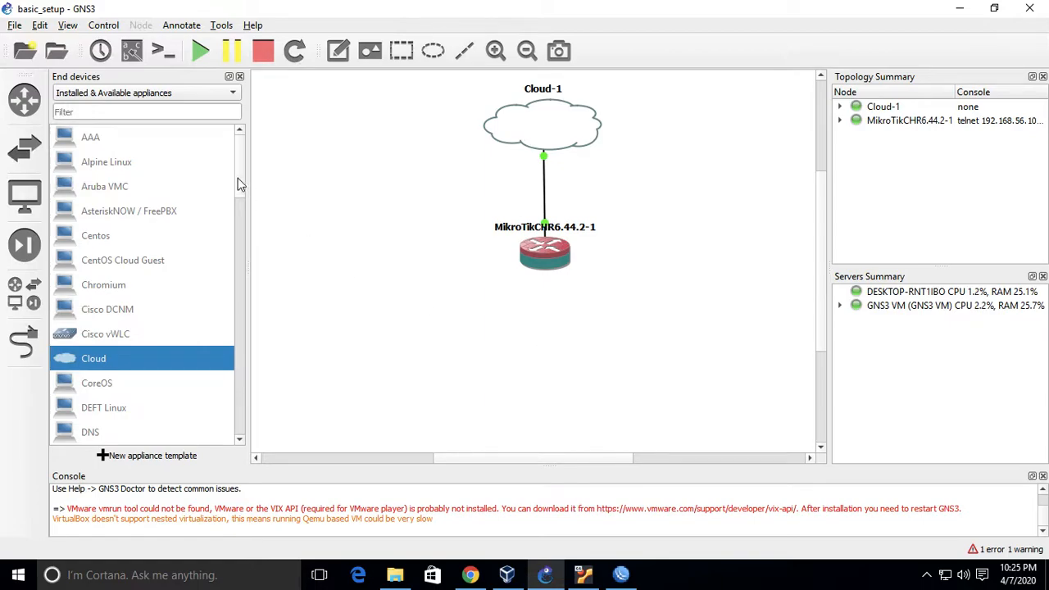
Install the Ubuntu Docker Guest appliance to run on the GNS3 VM
left_click_drag(241, 169, 242, 445)
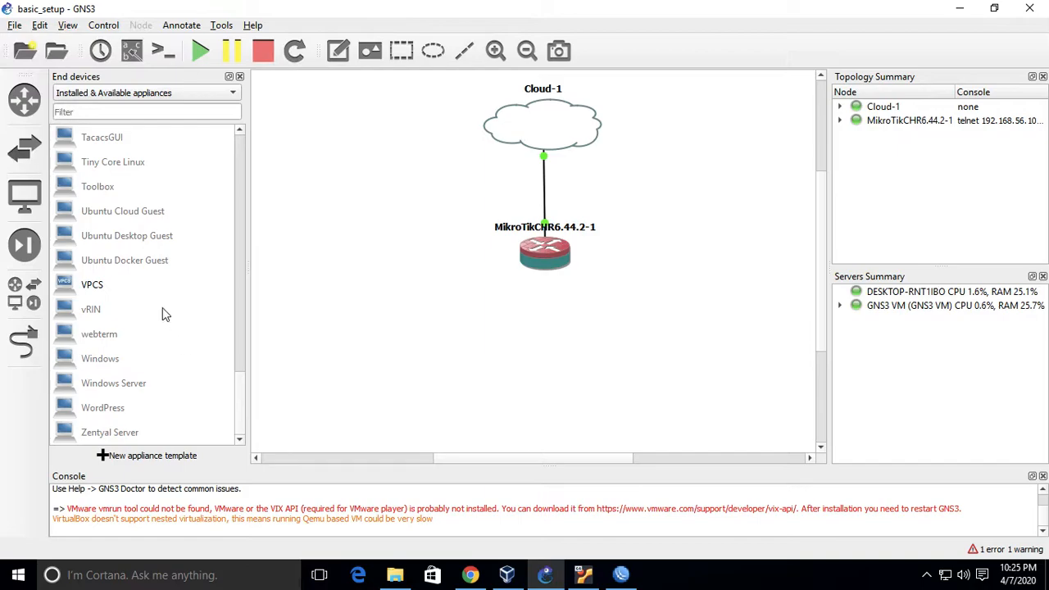
left_click(134, 268)
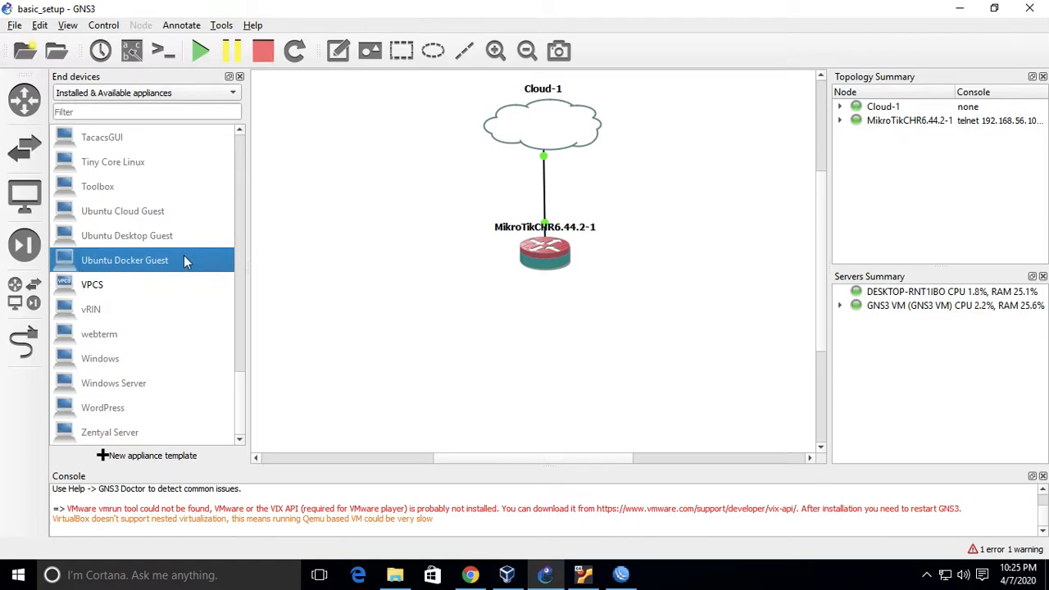
double_click(106, 266)
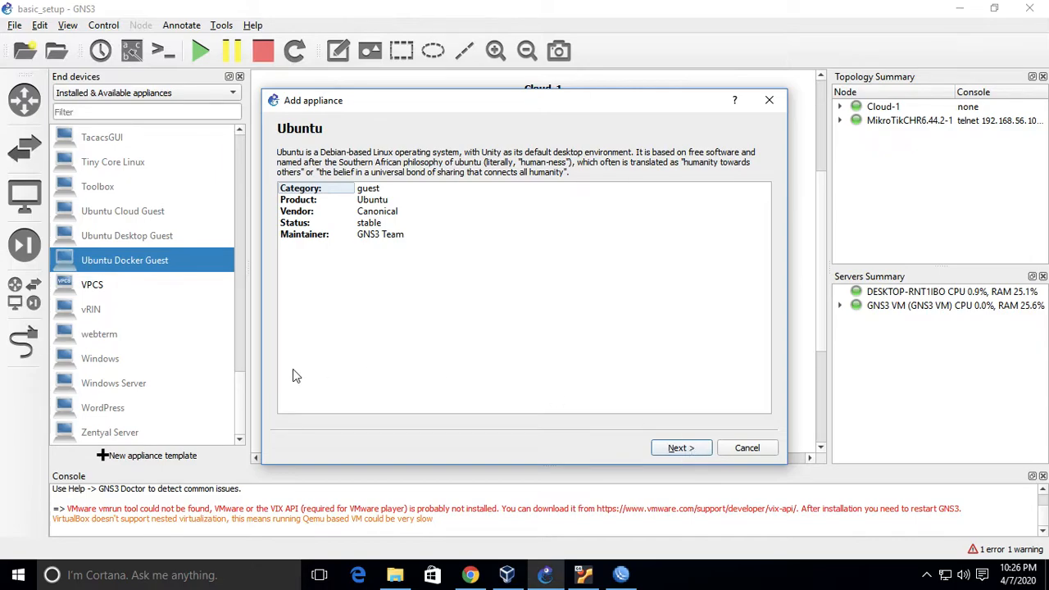
left_click(702, 449)
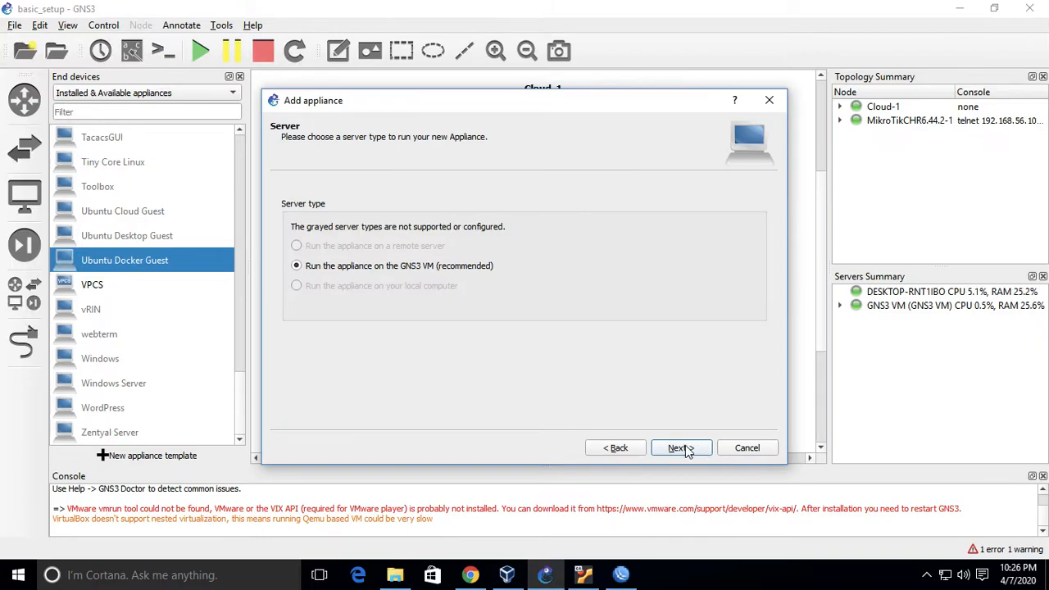
left_click(686, 449)
left_click(682, 448)
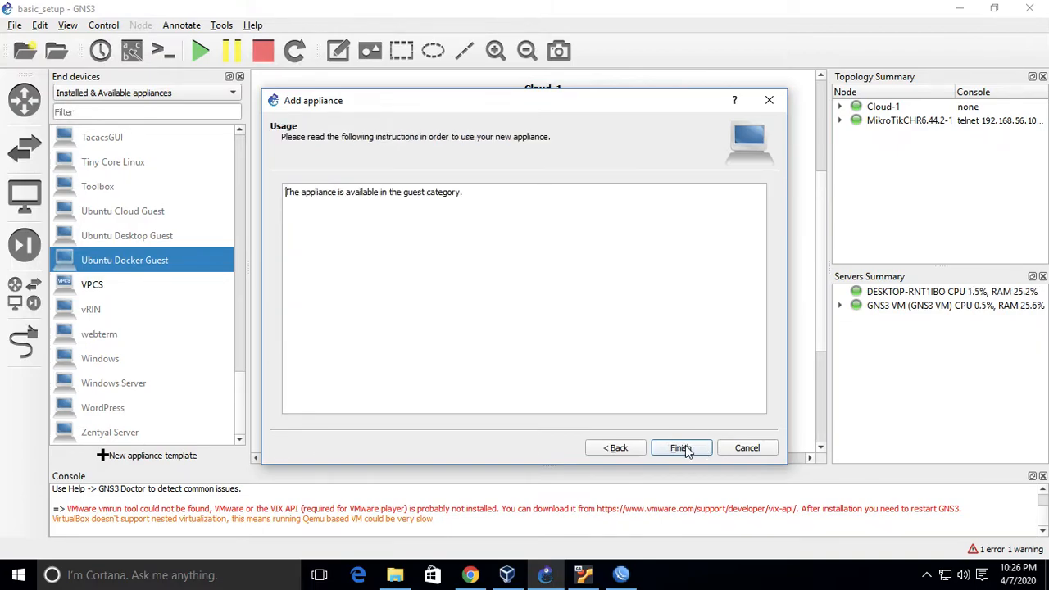
left_click(682, 448)
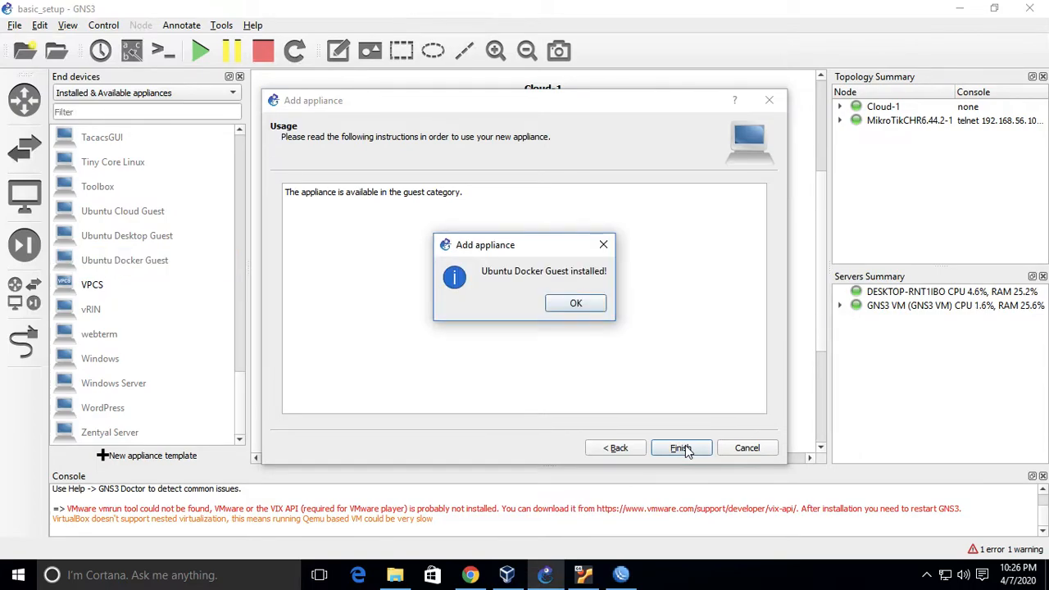
left_click(576, 304)
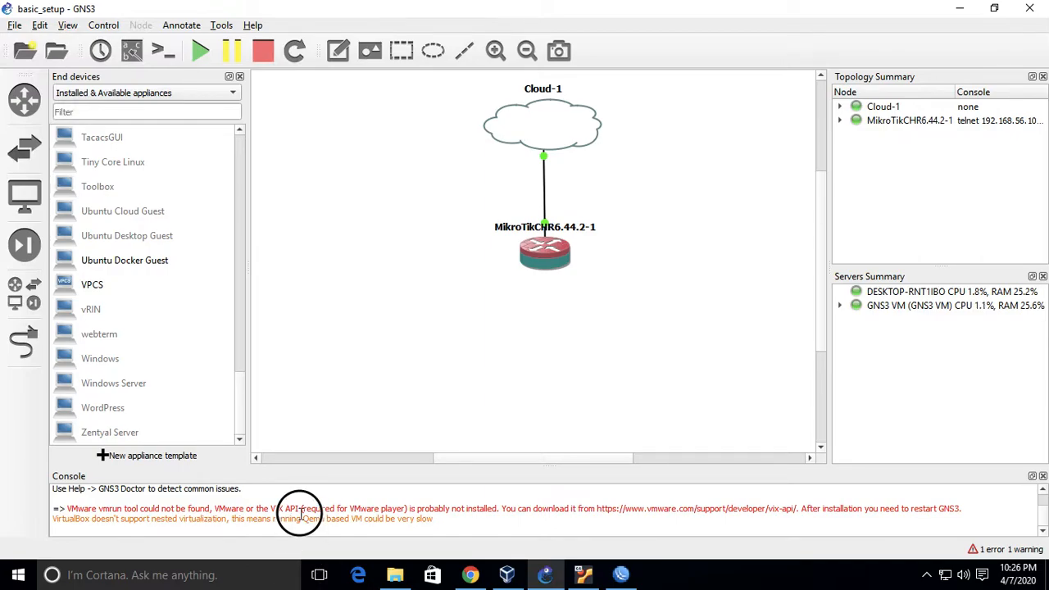
Add an Ubuntu Docker Guest node to the topology and position it directly below the MikroTik router
left_click_drag(363, 463, 365, 383)
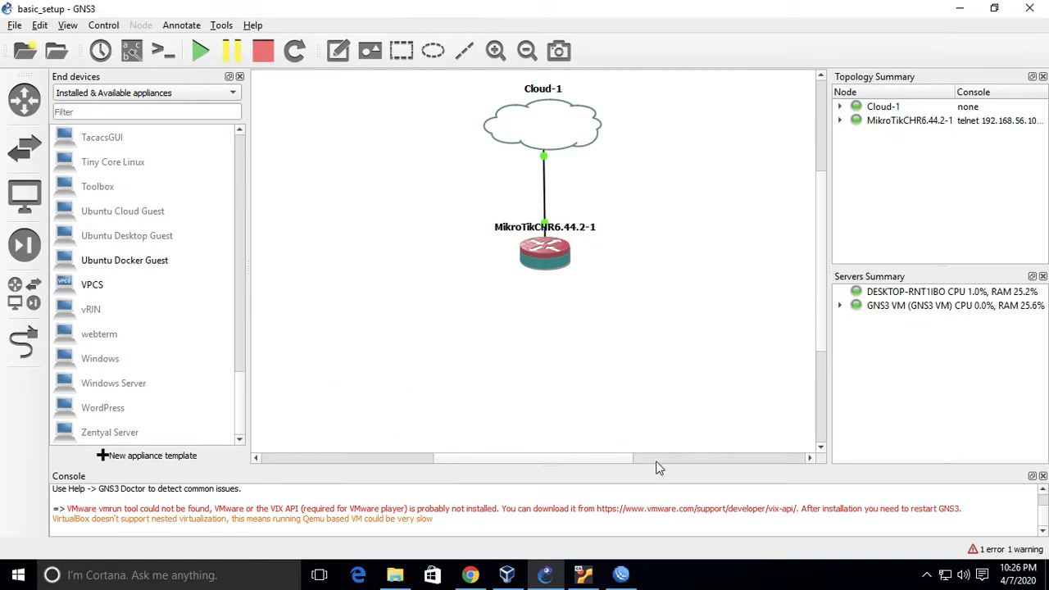
left_click_drag(93, 260, 597, 357)
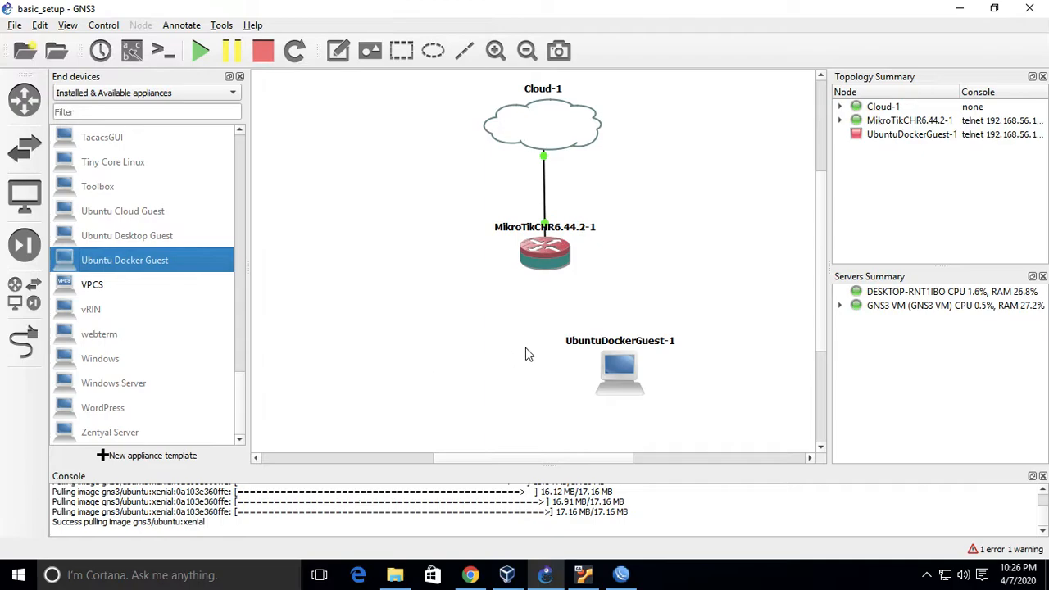
left_click_drag(633, 369, 550, 397)
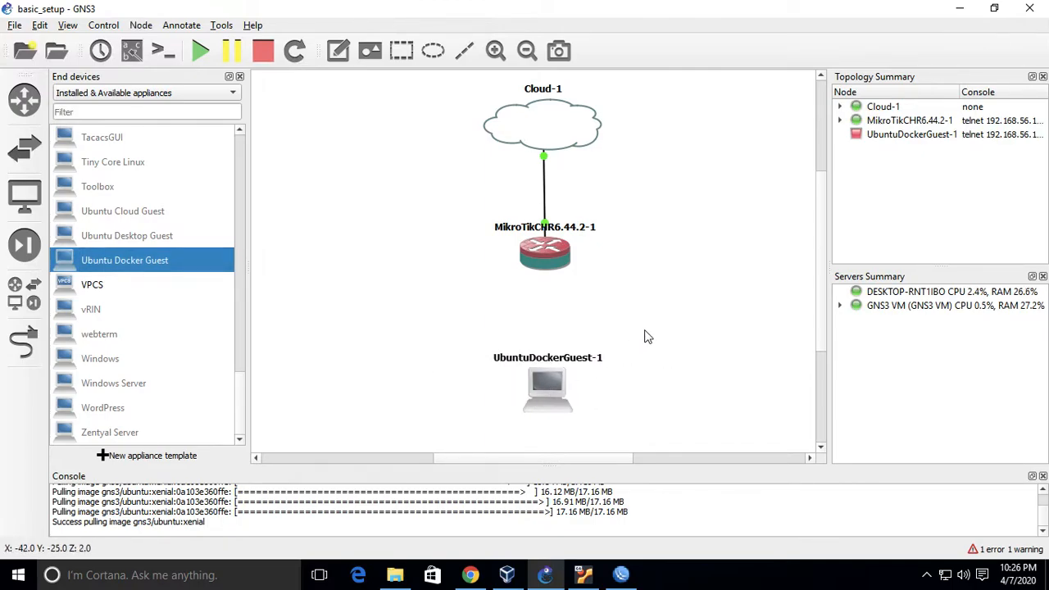
Link the MikroTik router's ether2 interface to the Ubuntu guest's eth0 and straighten the guest's position under the router
left_click(24, 344)
left_click(557, 259)
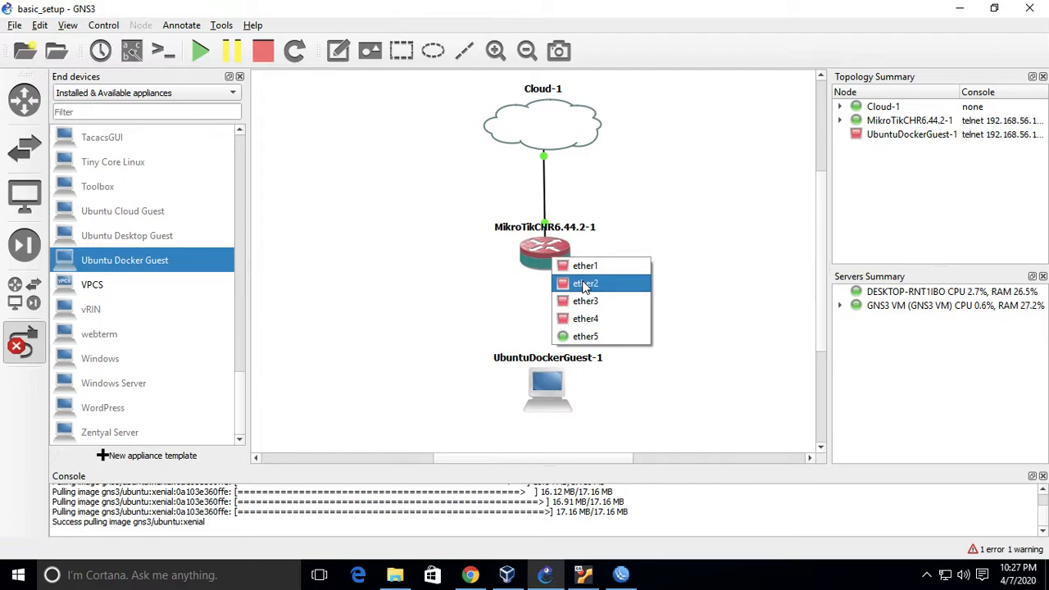
left_click(586, 283)
left_click(549, 390)
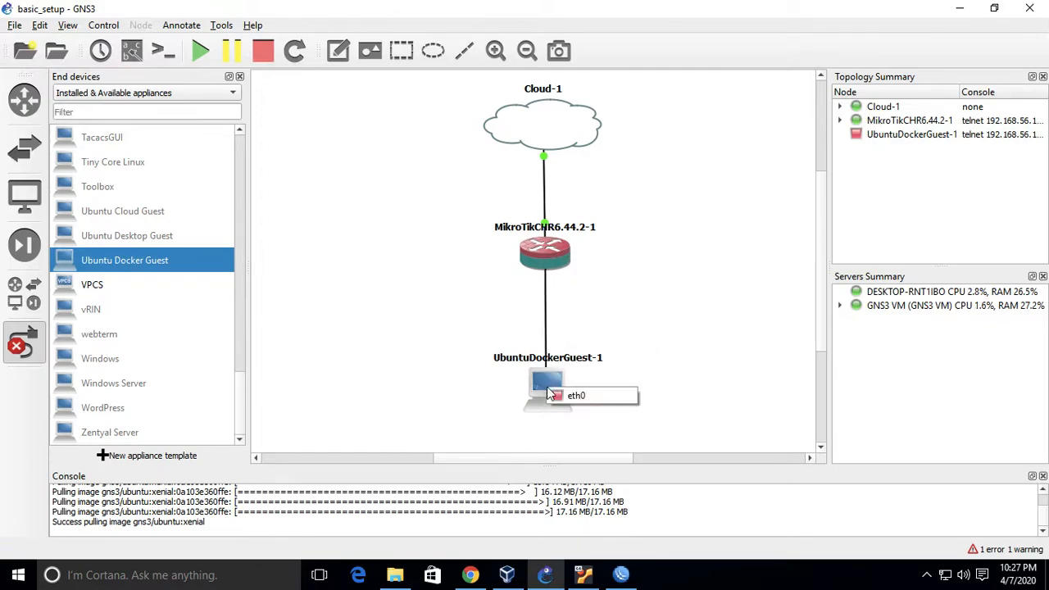
left_click(572, 398)
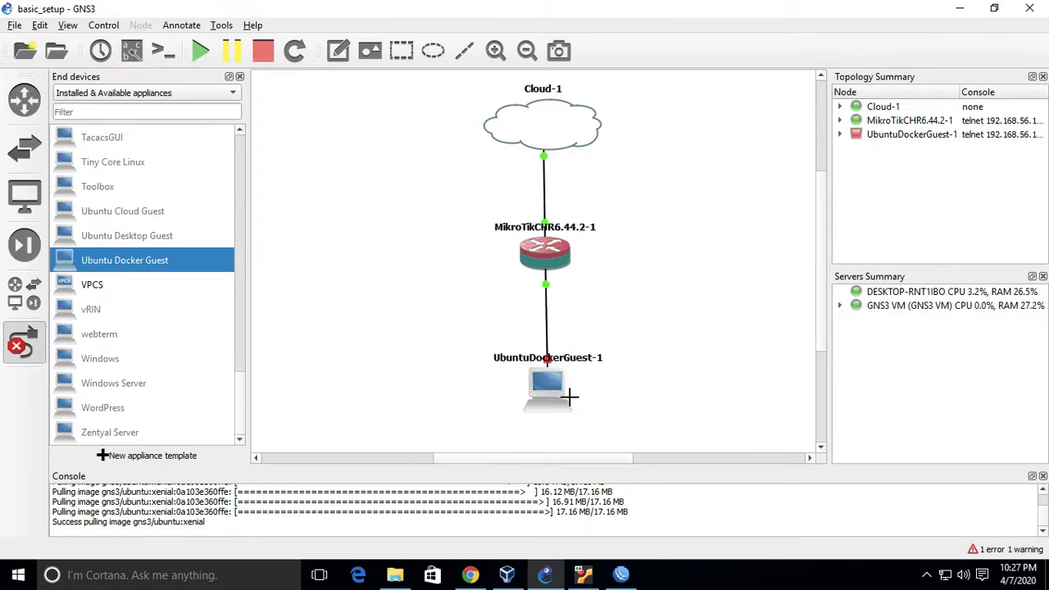
key("Escape")
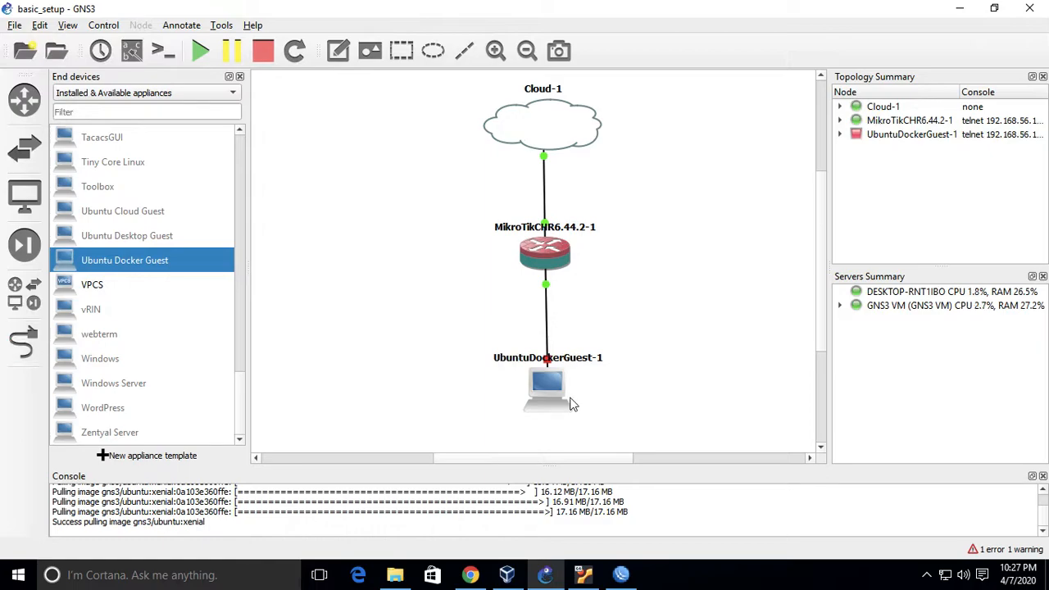
left_click_drag(540, 392, 539, 394)
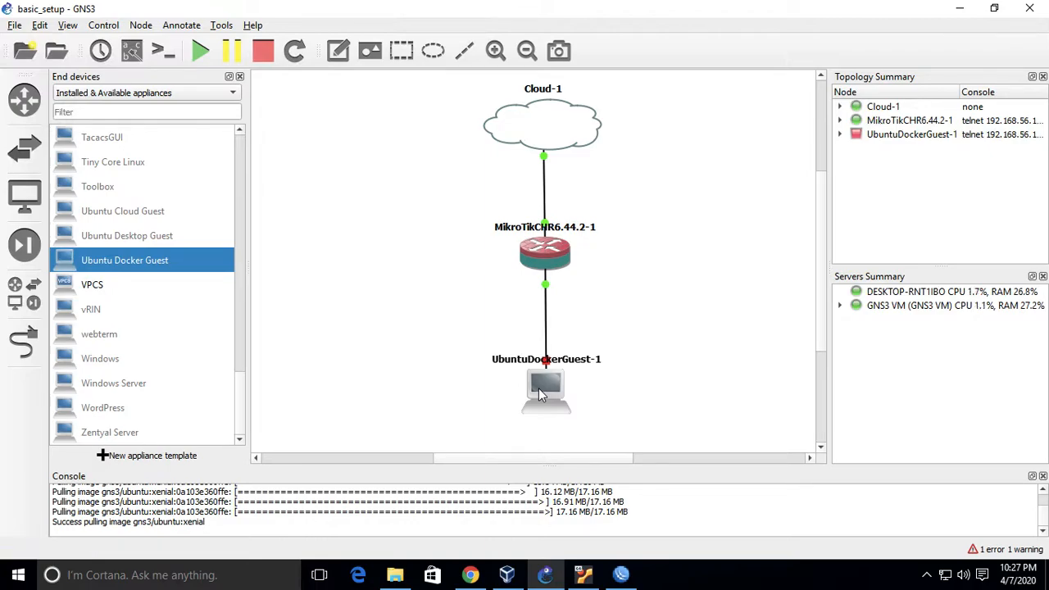
left_click(679, 351)
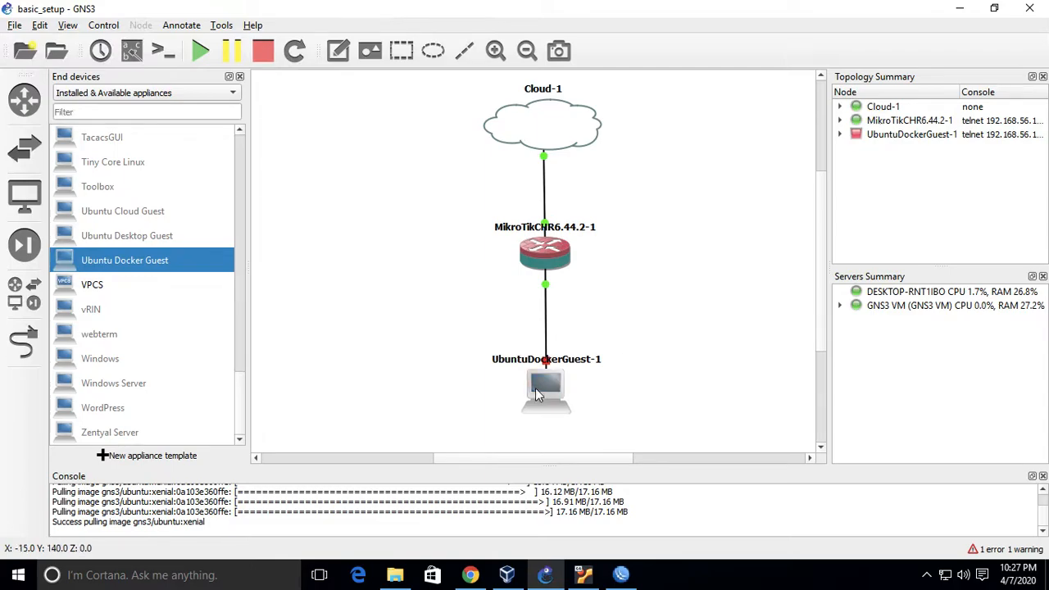
Try uncommenting the eth0 DHCP lines in the Ubuntu guest's network configuration, and cancel the edit
mouse_move(535, 389)
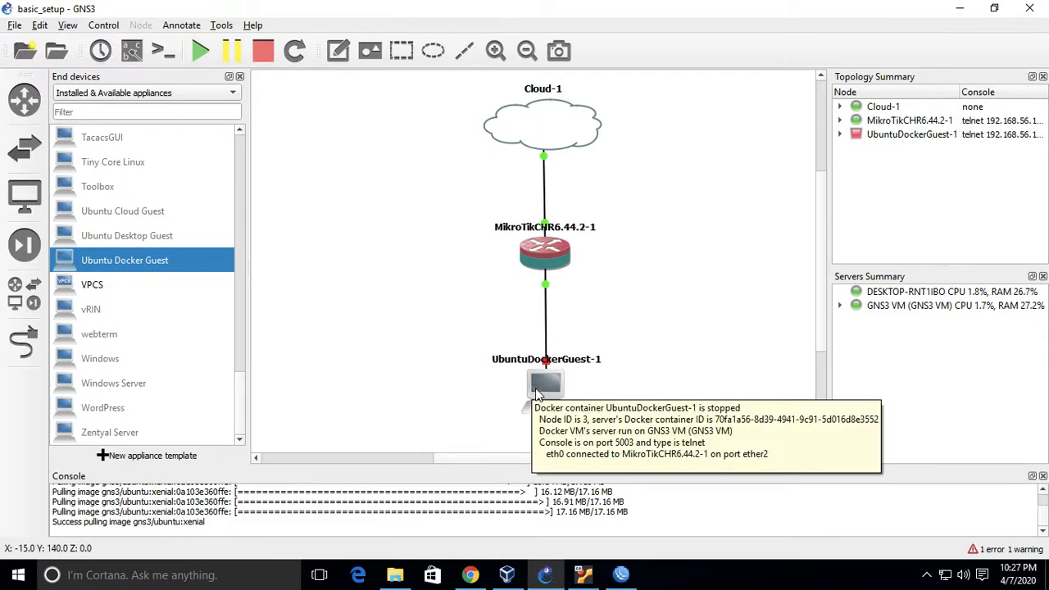
right_click(536, 392)
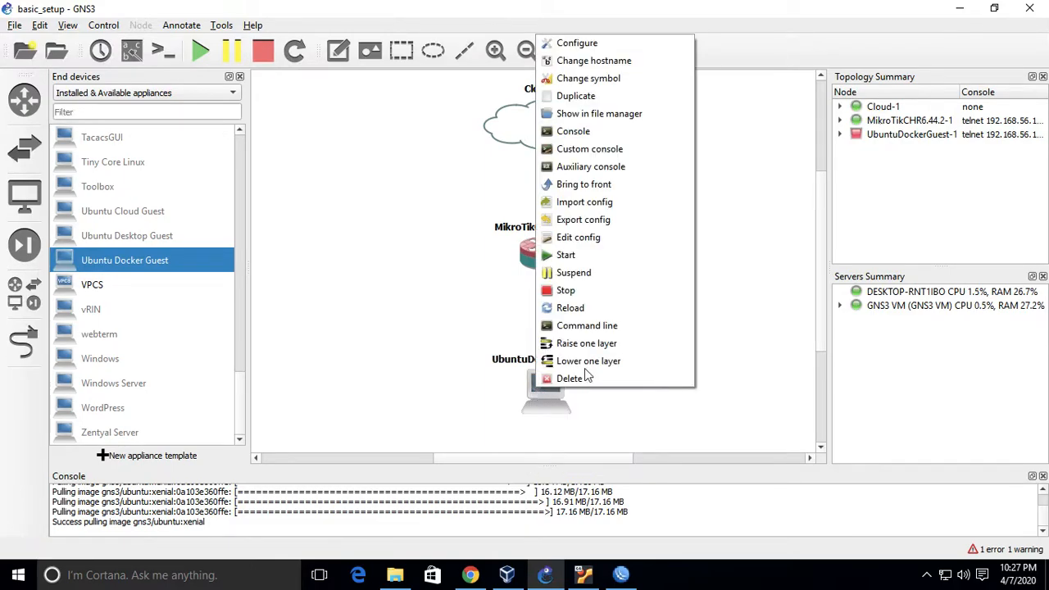
left_click(732, 345)
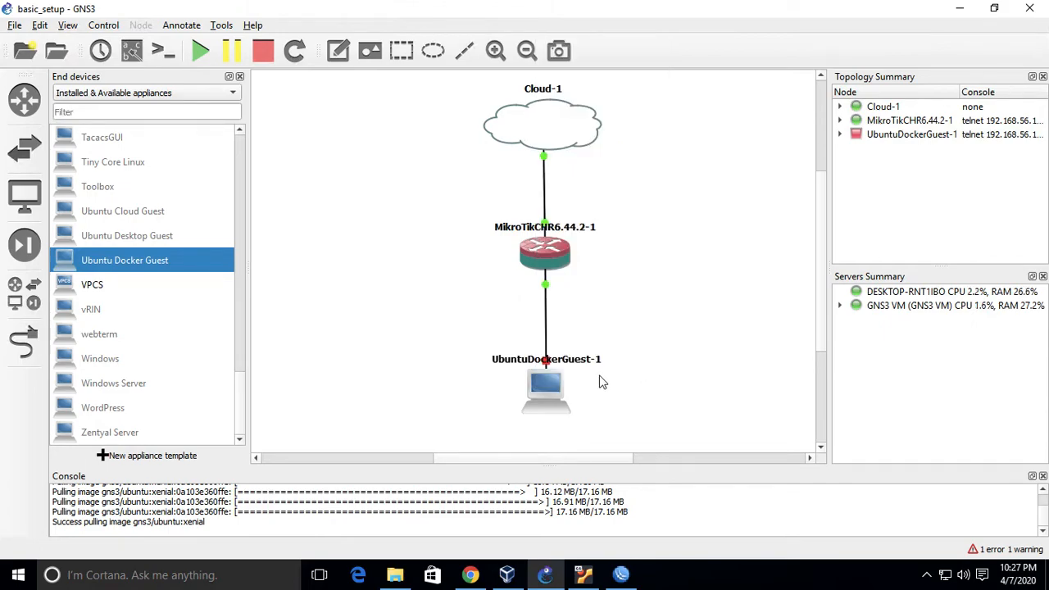
right_click(550, 392)
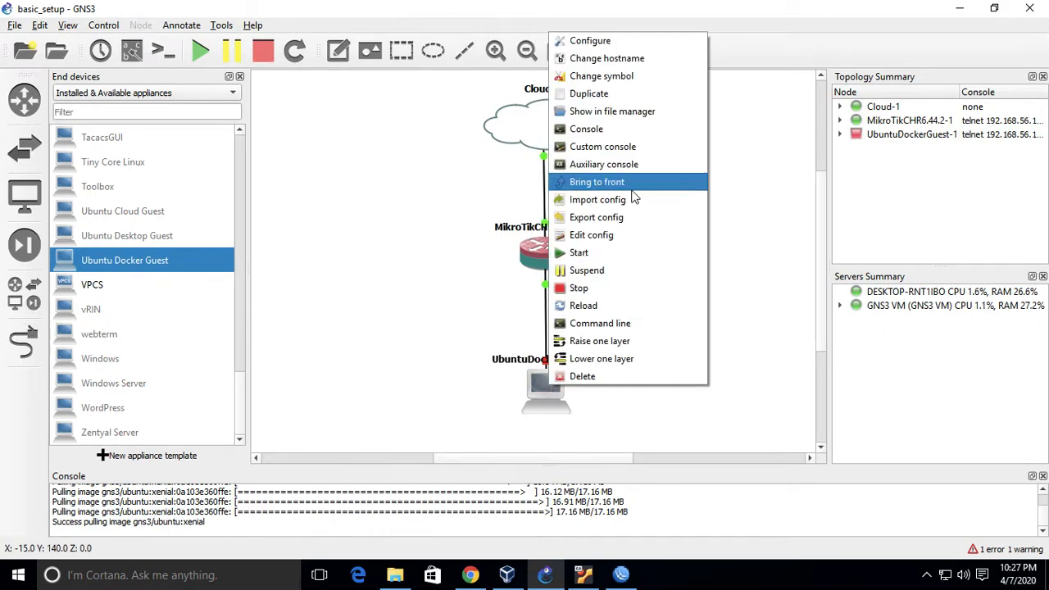
left_click(659, 41)
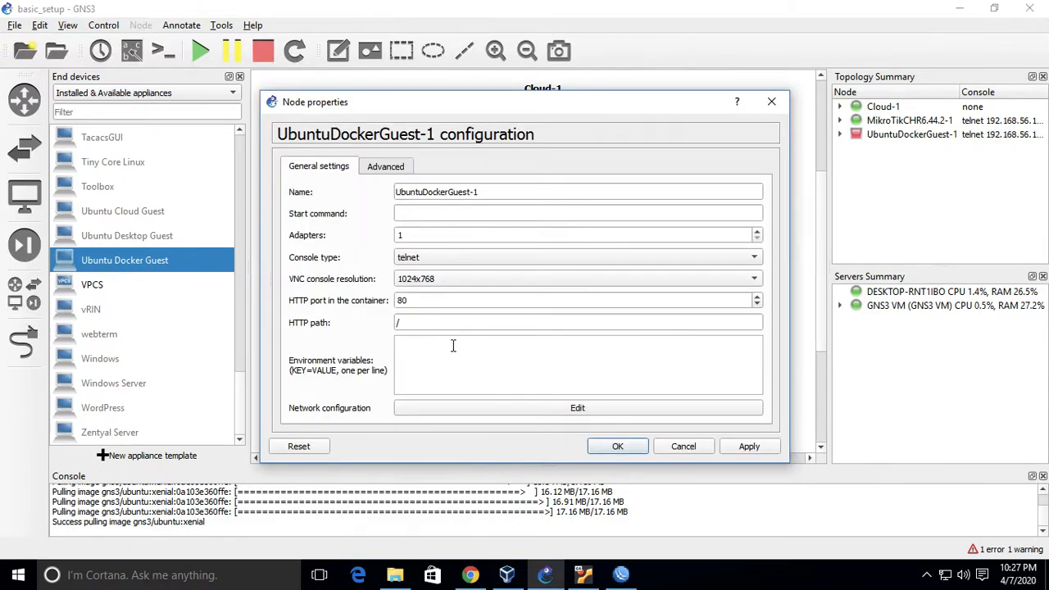
left_click(463, 406)
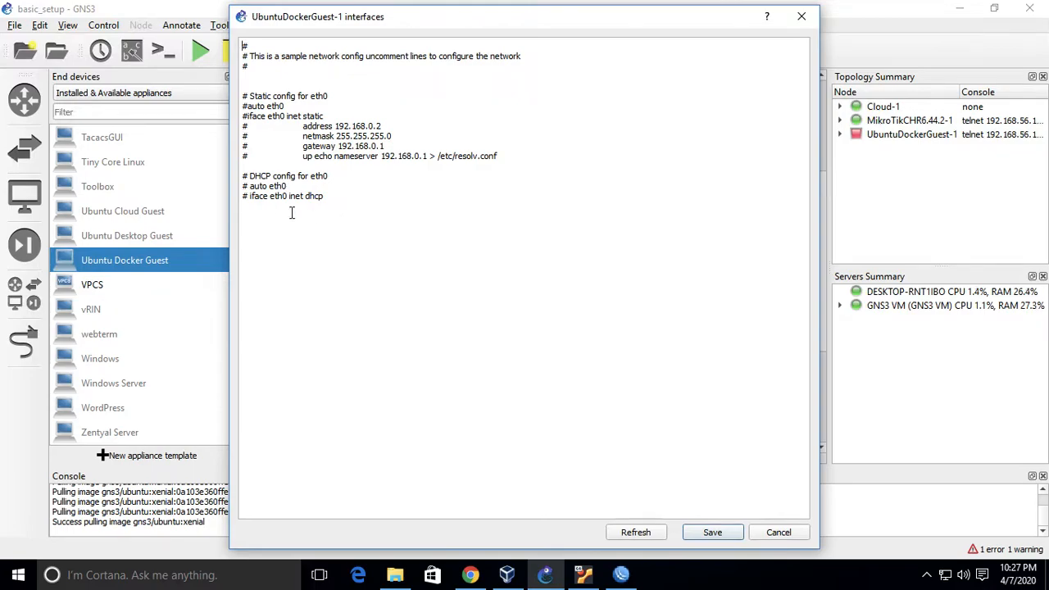
left_click(248, 187)
key("BackSpace")
key("BackSpace")
key("BackSpace")
key("BackSpace")
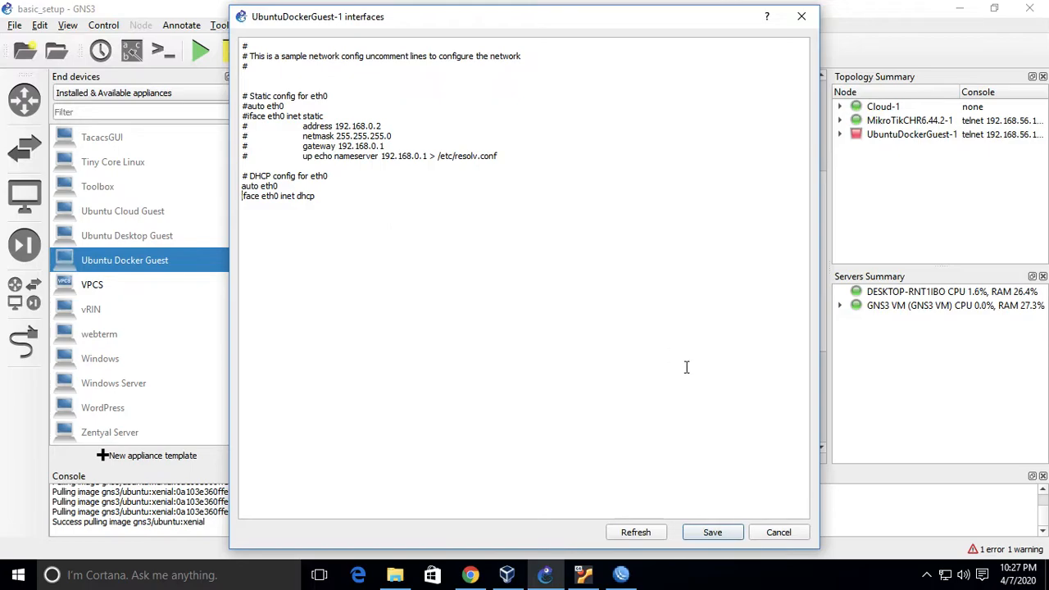
left_click(772, 529)
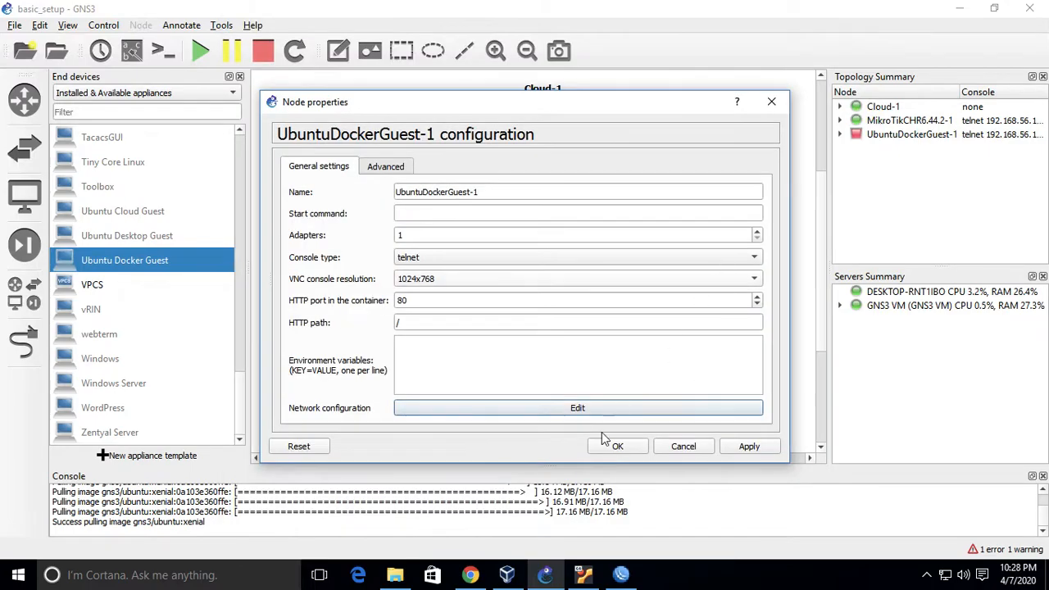
Review the static and DHCP examples in the Ubuntu guest's network configuration and close its node properties
left_click(577, 407)
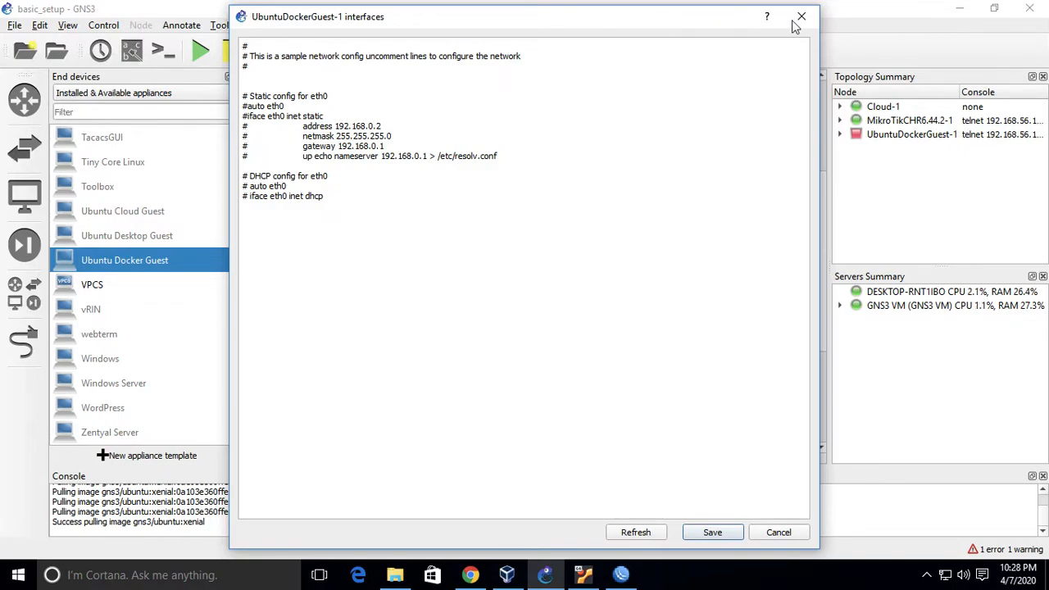
left_click(244, 108)
left_click(801, 17)
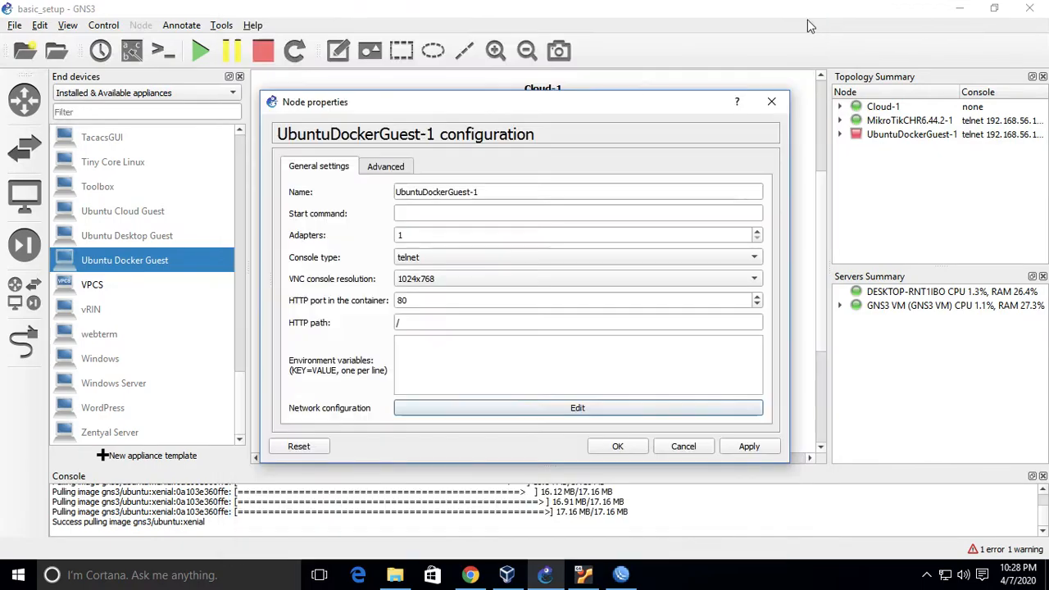
left_click(773, 101)
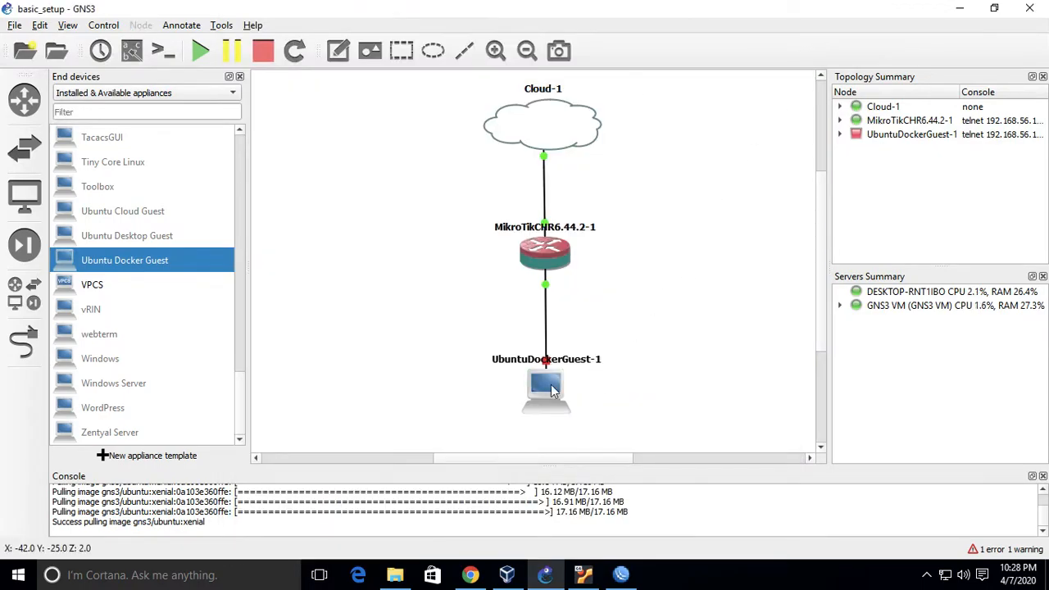
Start the UbuntuDockerGuest-1 node and switch to the router's WinBox session
mouse_move(541, 393)
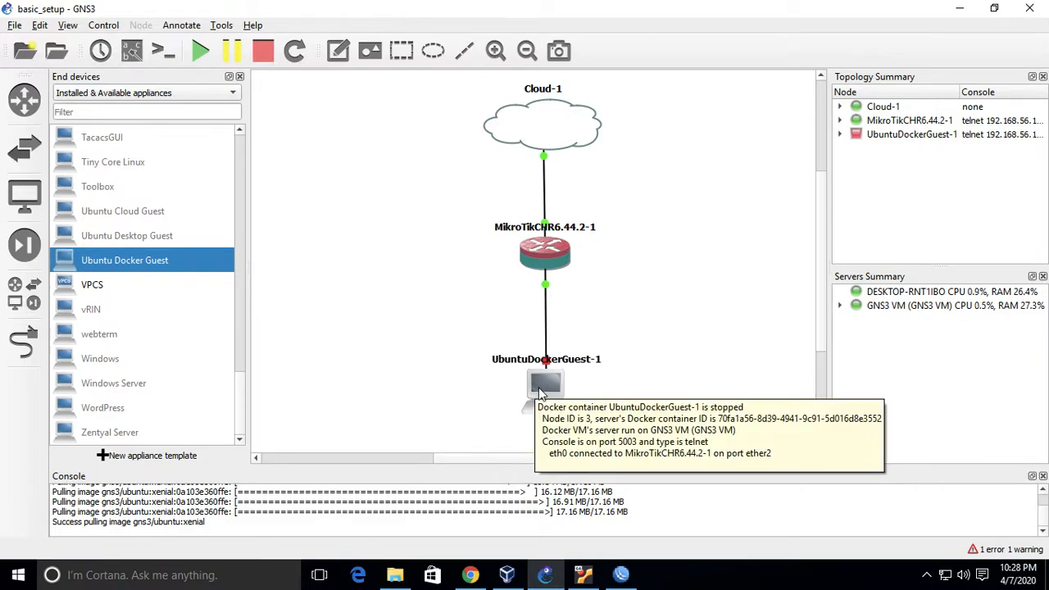
right_click(541, 393)
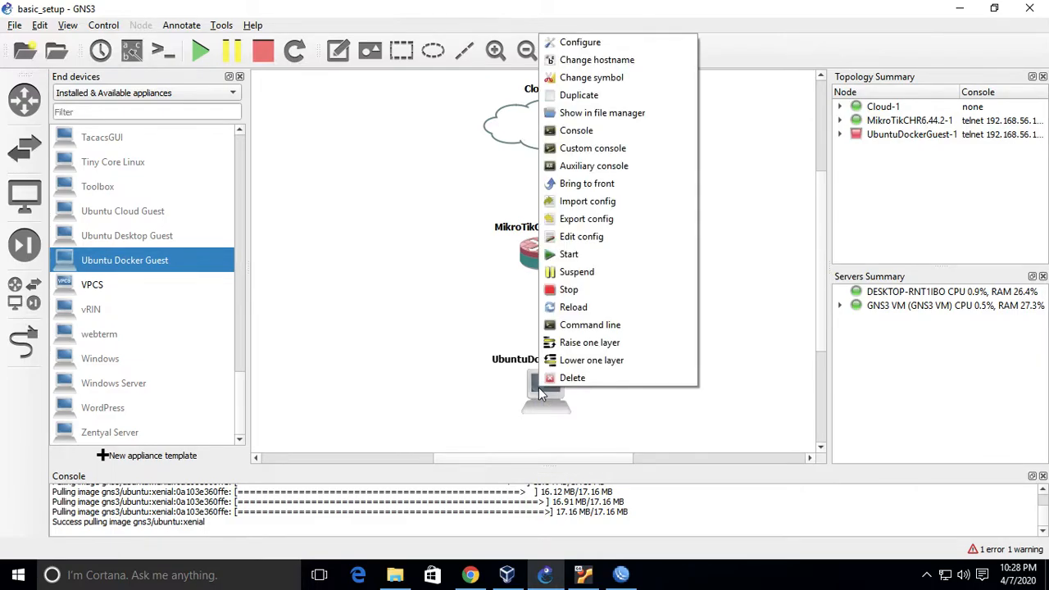
left_click(639, 256)
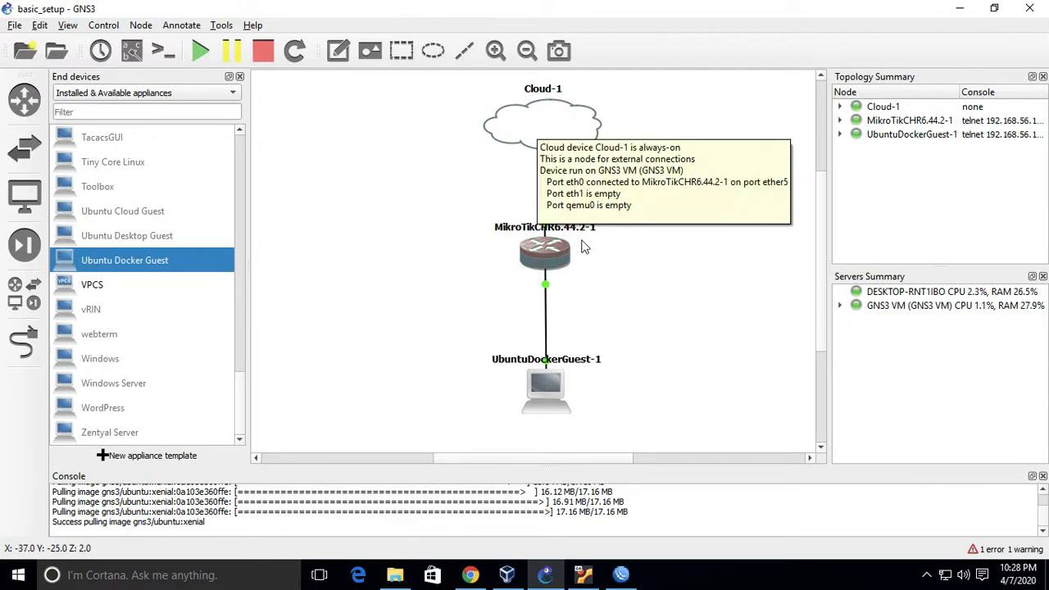
mouse_move(561, 141)
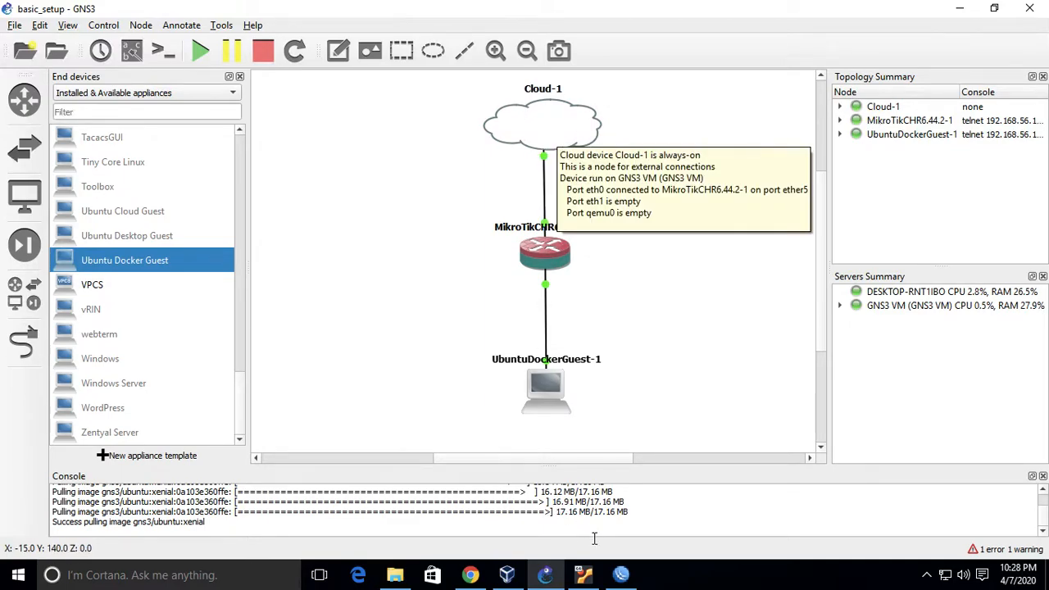
left_click(621, 574)
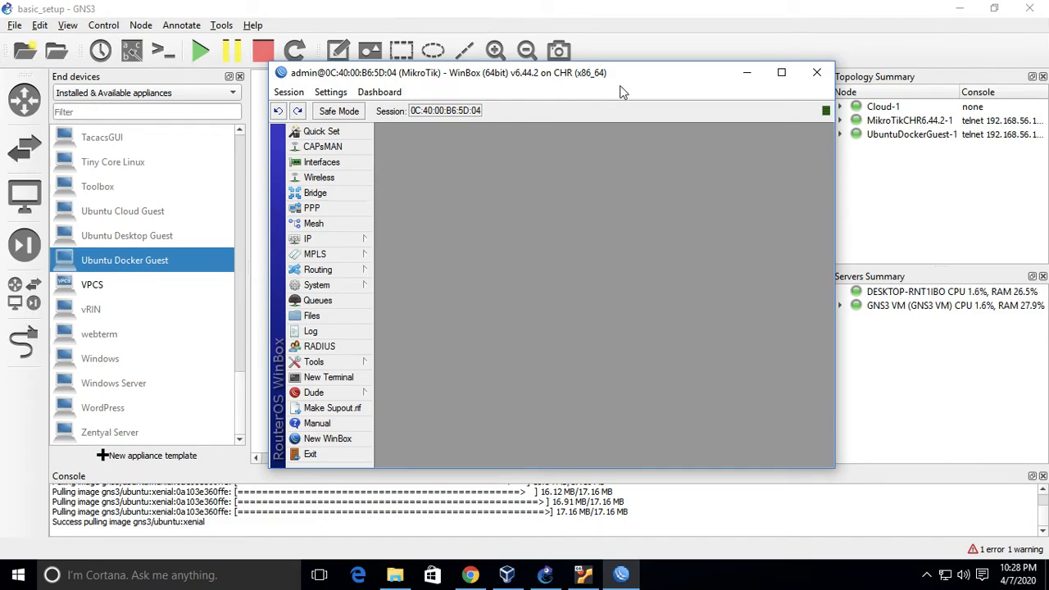
Return to the basic_setup topology in GNS3 and move Cloud-1 slightly farther up from the MikroTik router
left_click(717, 42)
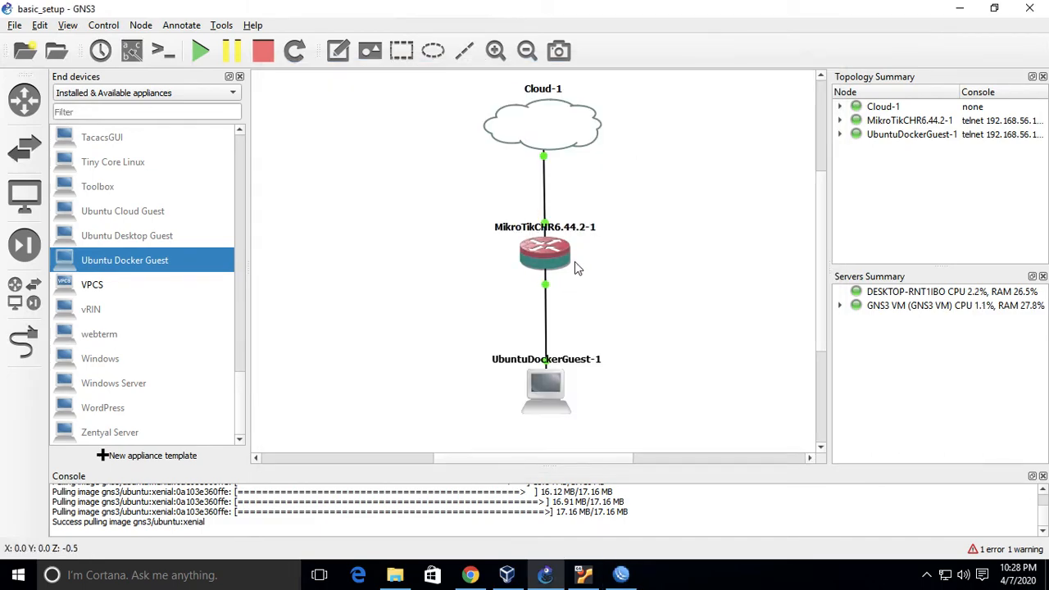
key("ctrl+Left")
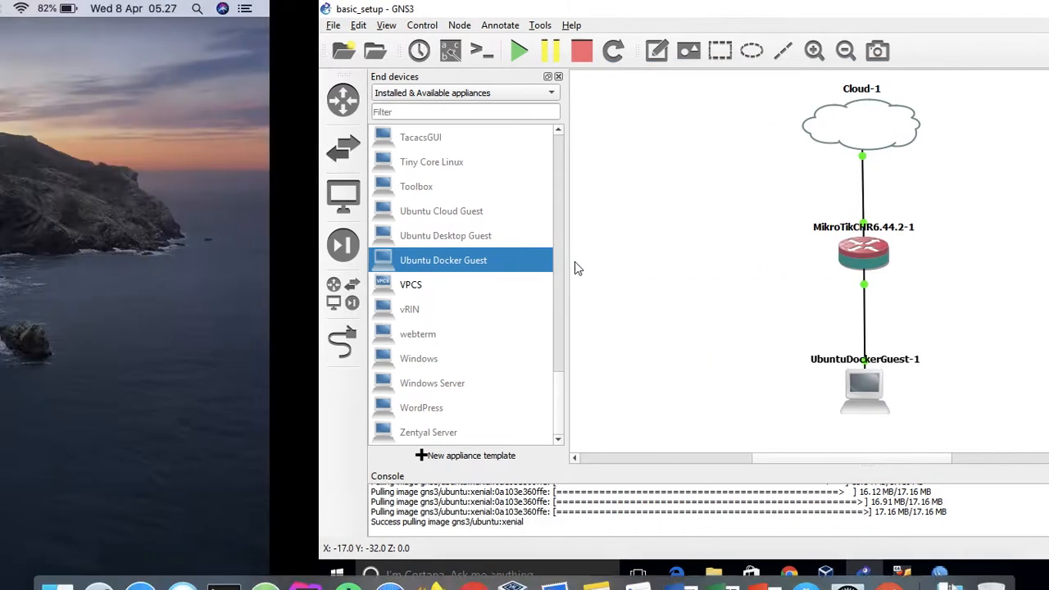
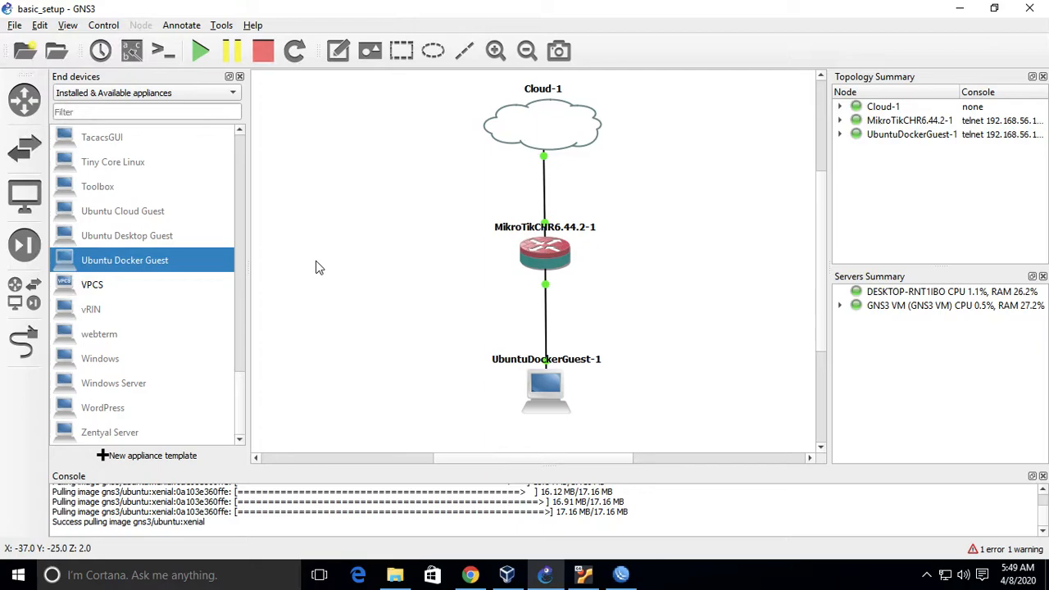
key("ctrl+Left")
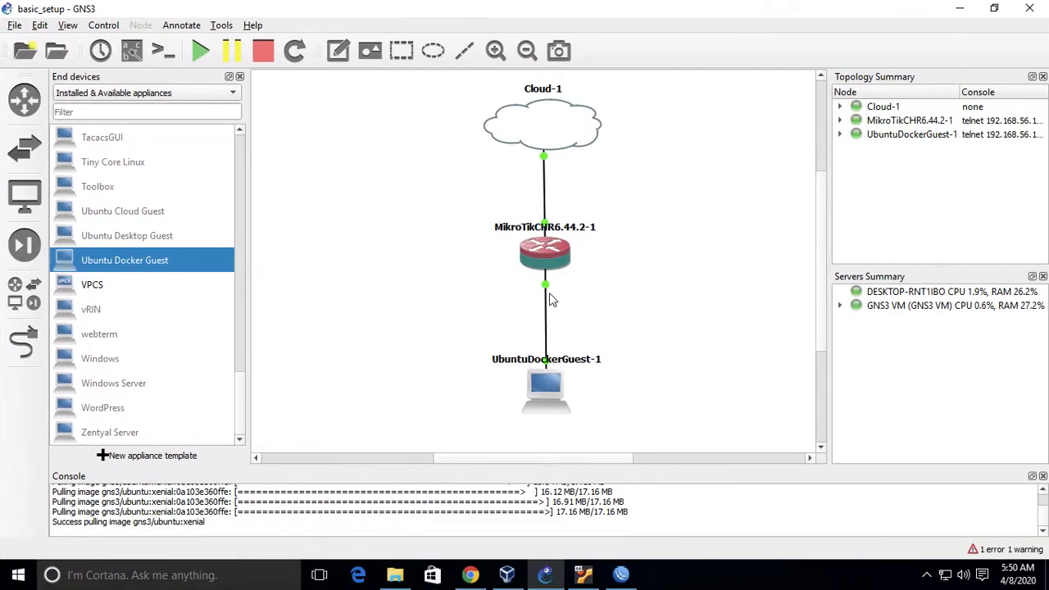
mouse_move(560, 124)
left_mouse_down()
mouse_move(735, 215)
mouse_move(741, 251)
mouse_move(578, 127)
mouse_move(561, 101)
mouse_move(547, 121)
left_mouse_up()
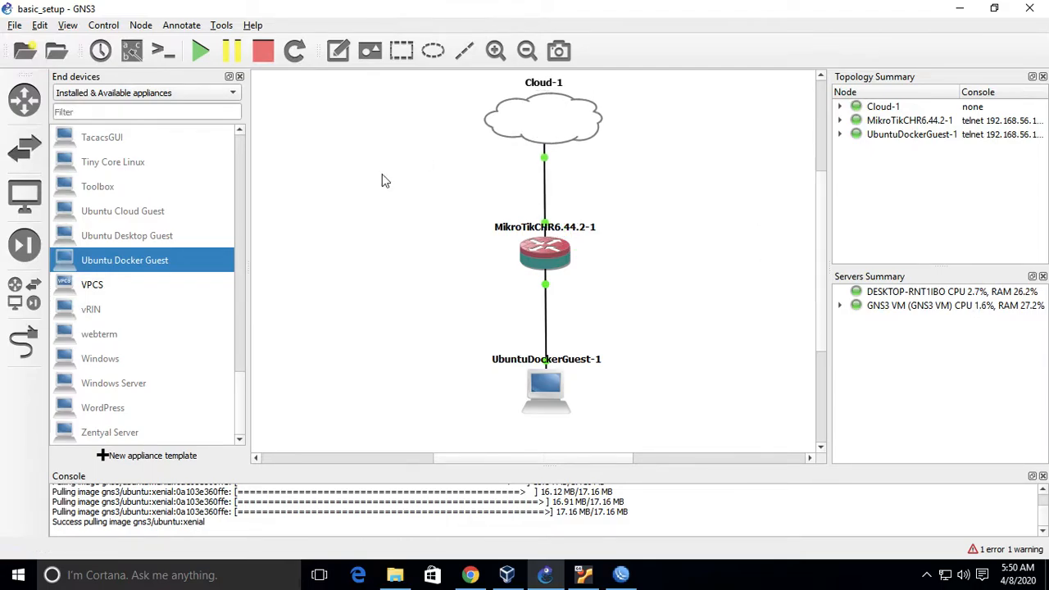
Check Cloud-1's link ports against the GNS3 VM's network adapters in VirtualBox, and cancel the started link
left_click(24, 342)
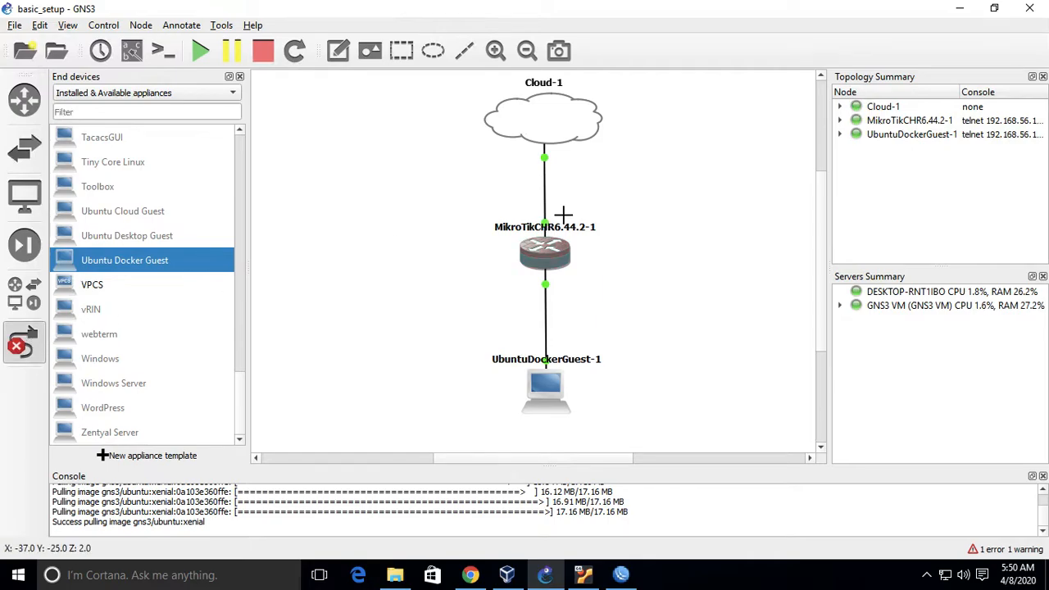
left_click(545, 125)
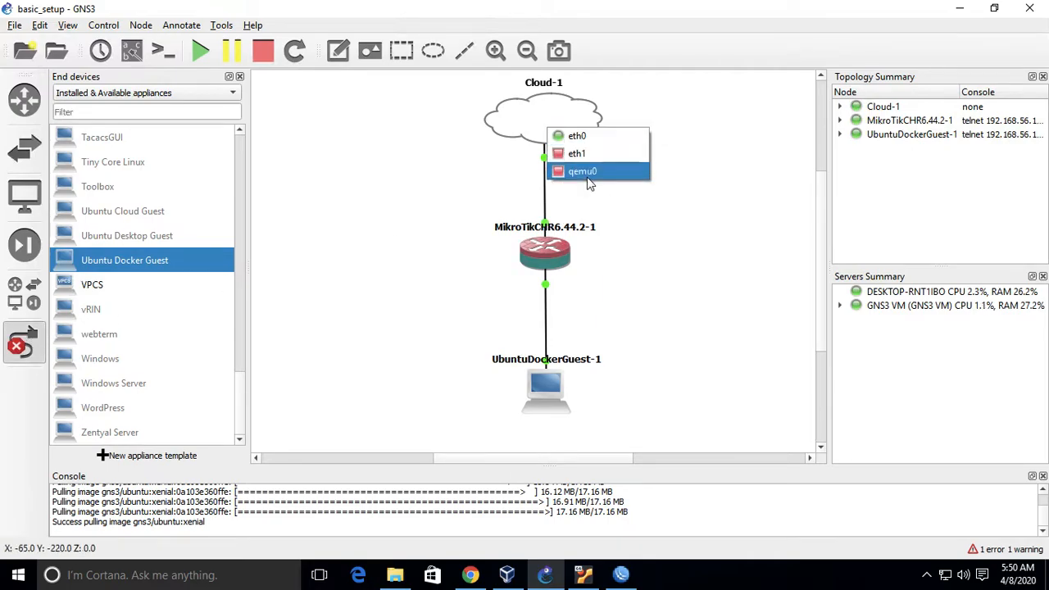
left_click(571, 138)
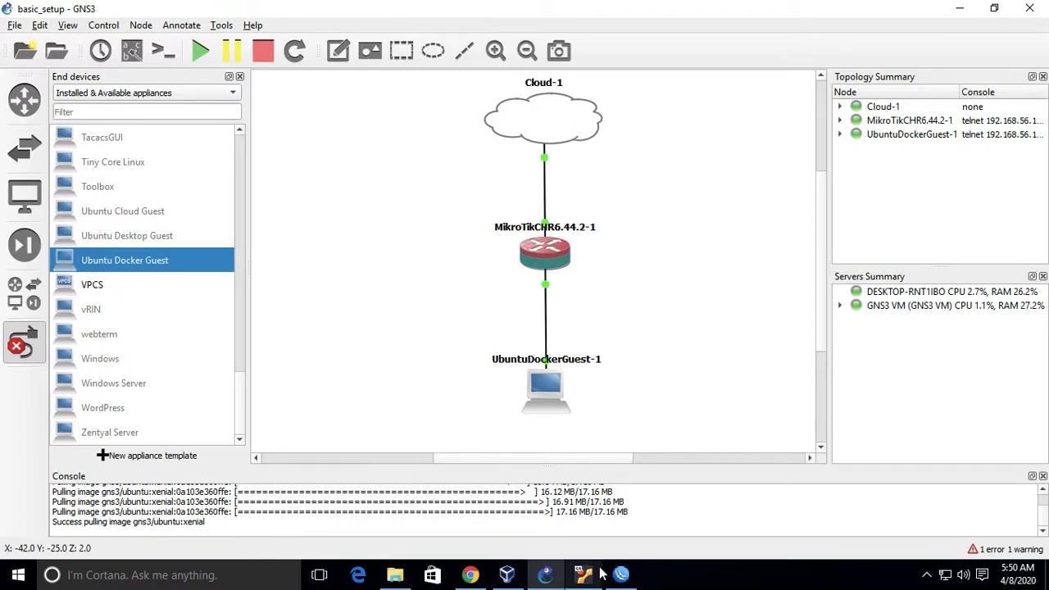
left_click(509, 574)
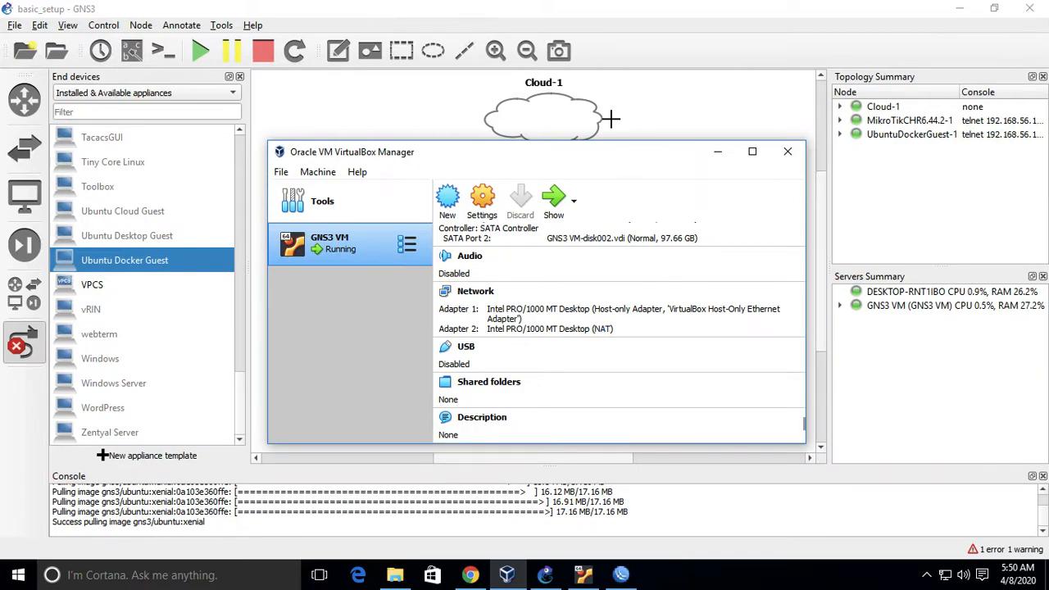
left_click(23, 344)
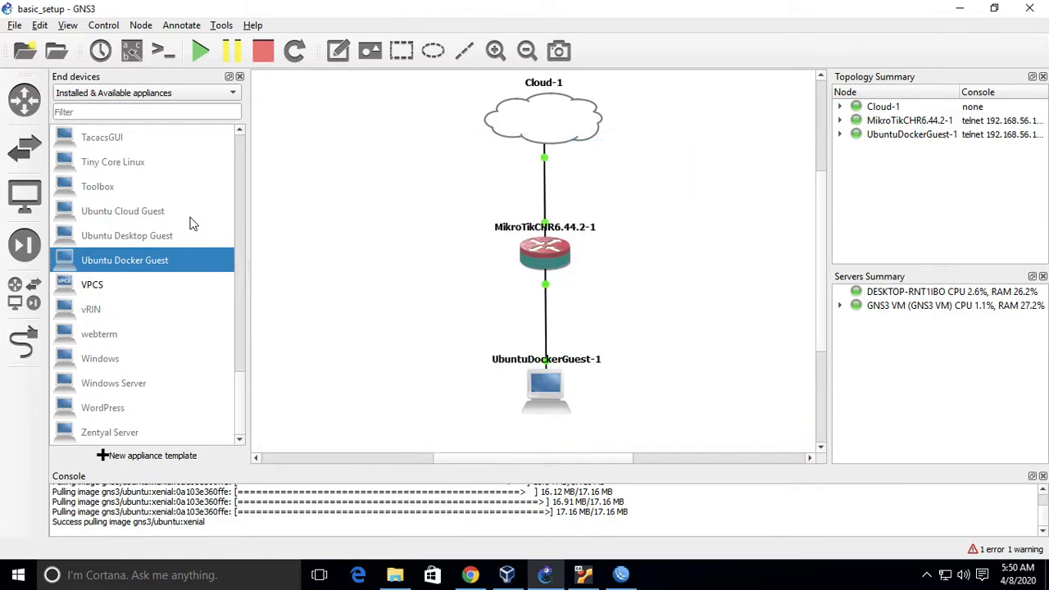
Limit the GNS3 end devices list to installed appliances
scroll(138, 243, "up", 10)
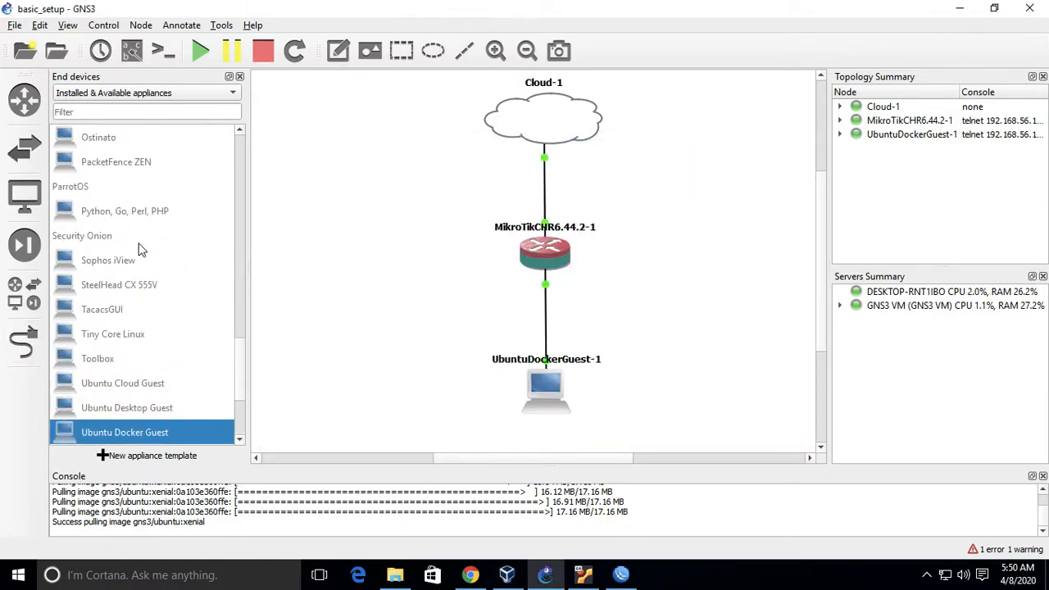
scroll(138, 250, "up", 3)
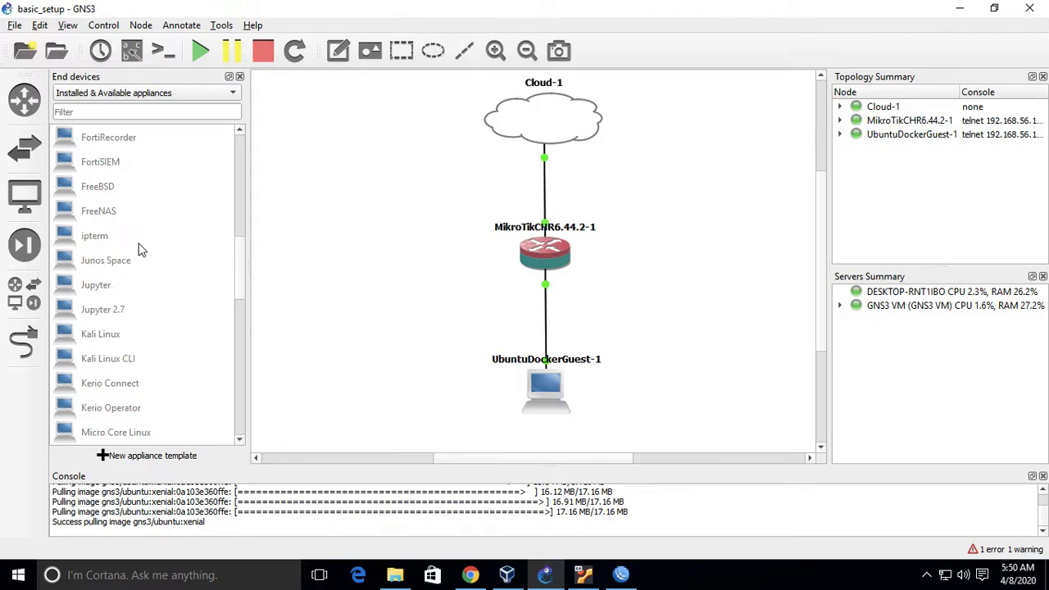
scroll(138, 250, "down", 3)
scroll(138, 249, "down", 4)
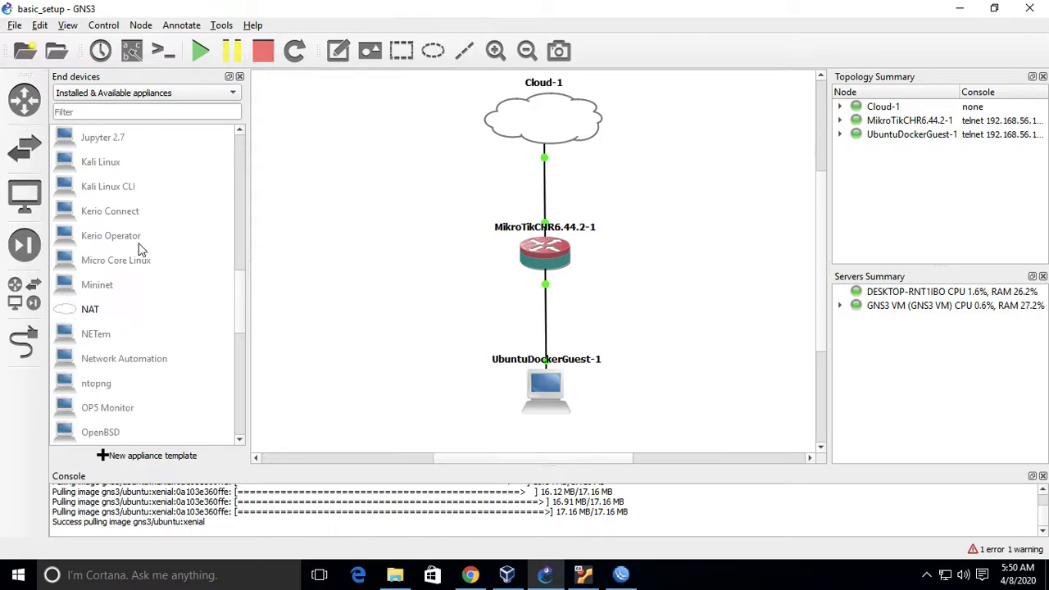
left_click_drag(243, 297, 234, 188)
left_click(173, 95)
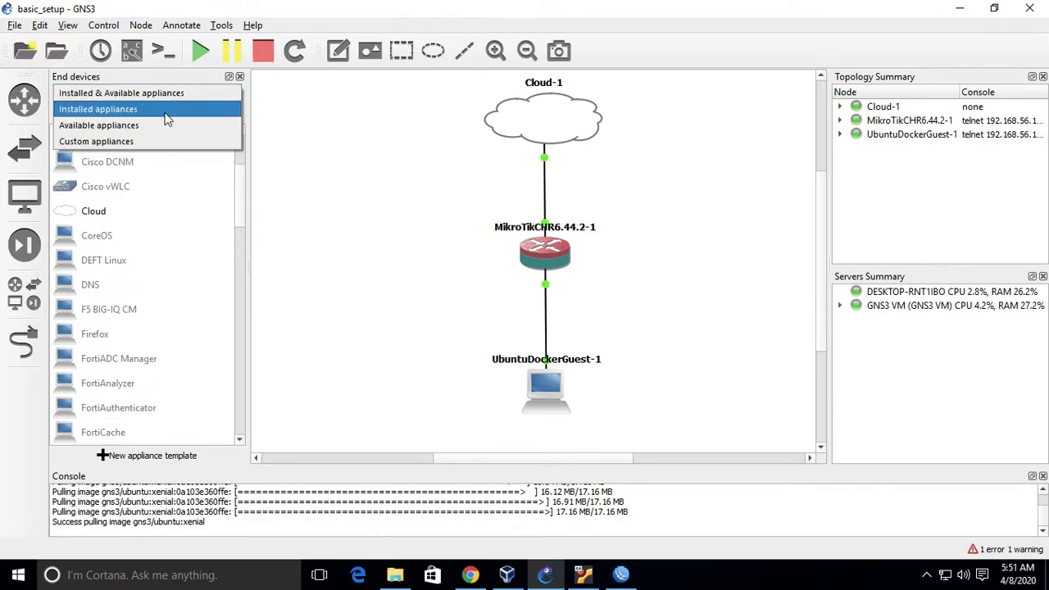
left_click(167, 119)
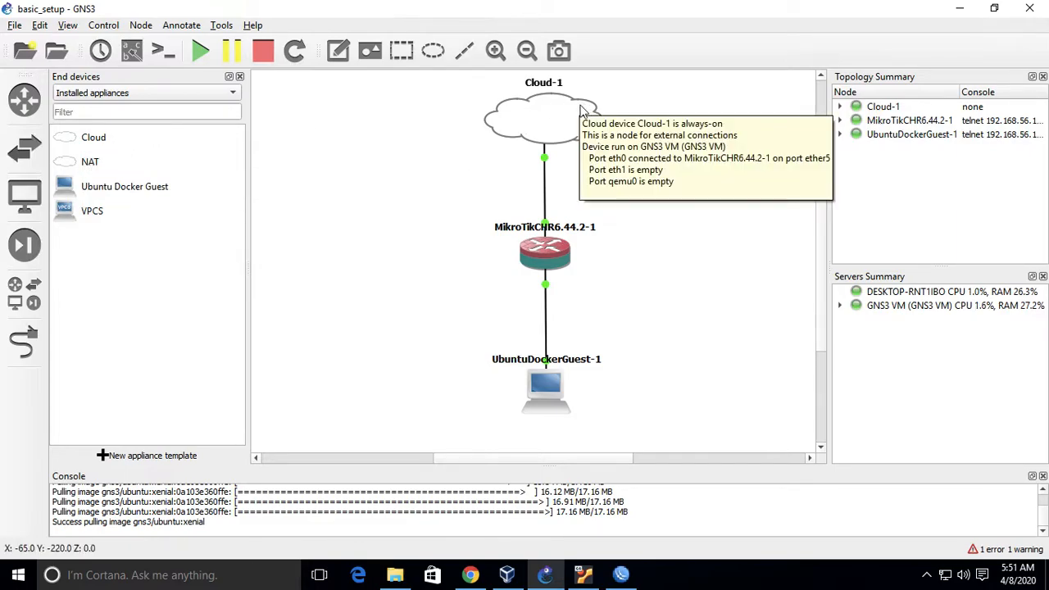
Link Cloud-1's eth1 port to the MikroTik router's ether1 interface and leave link mode
left_click(24, 342)
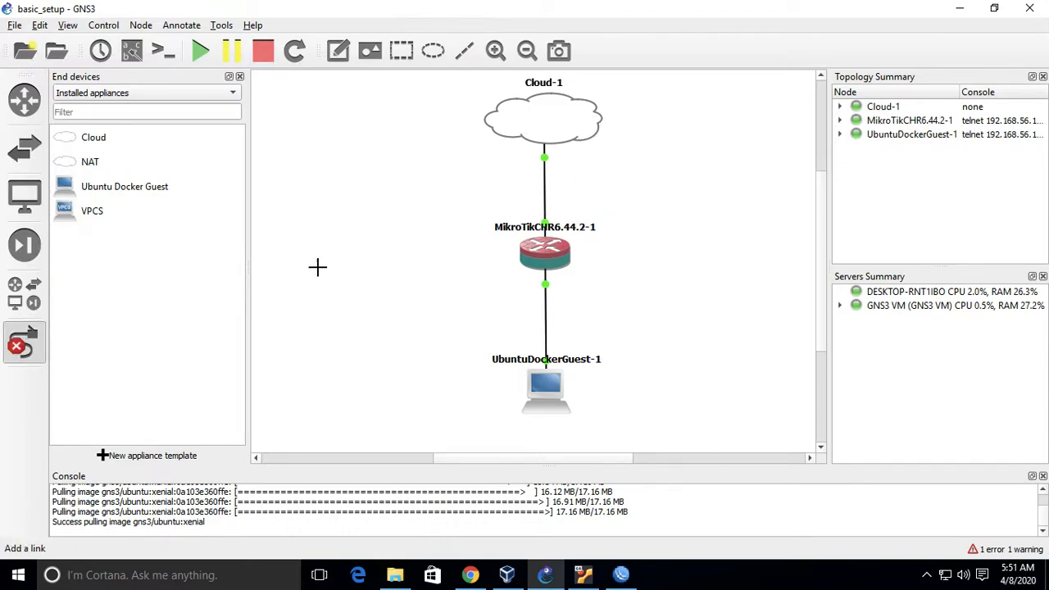
left_click(548, 125)
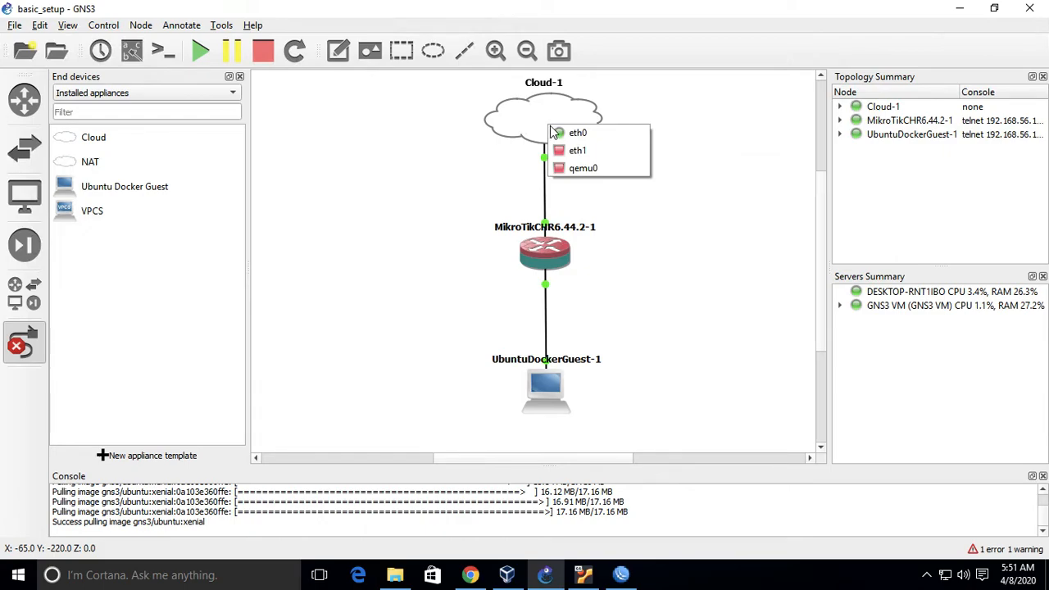
left_click(575, 152)
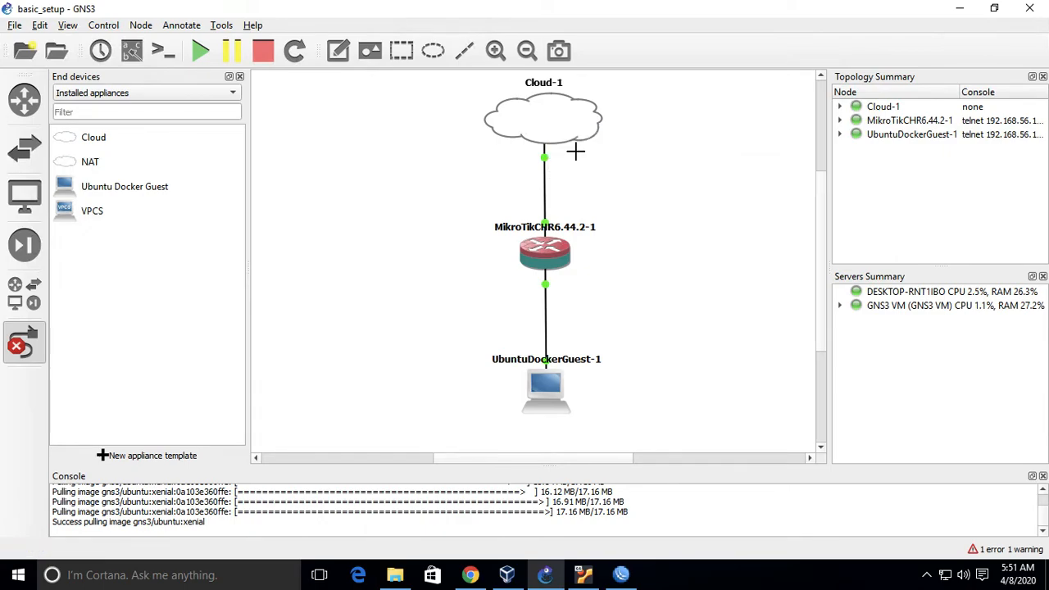
left_click(549, 253)
left_click(580, 262)
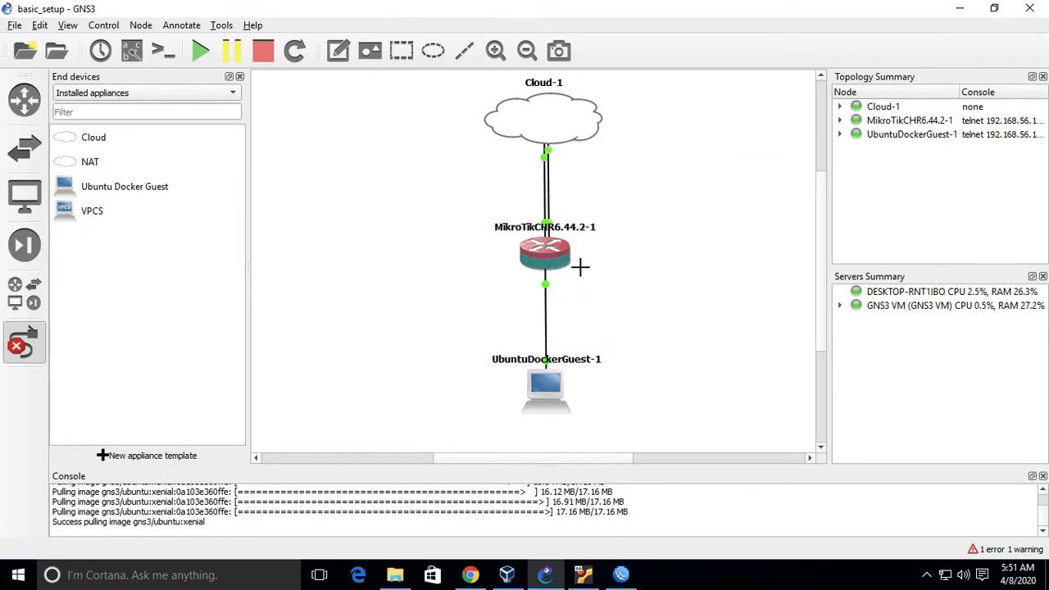
left_click(33, 344)
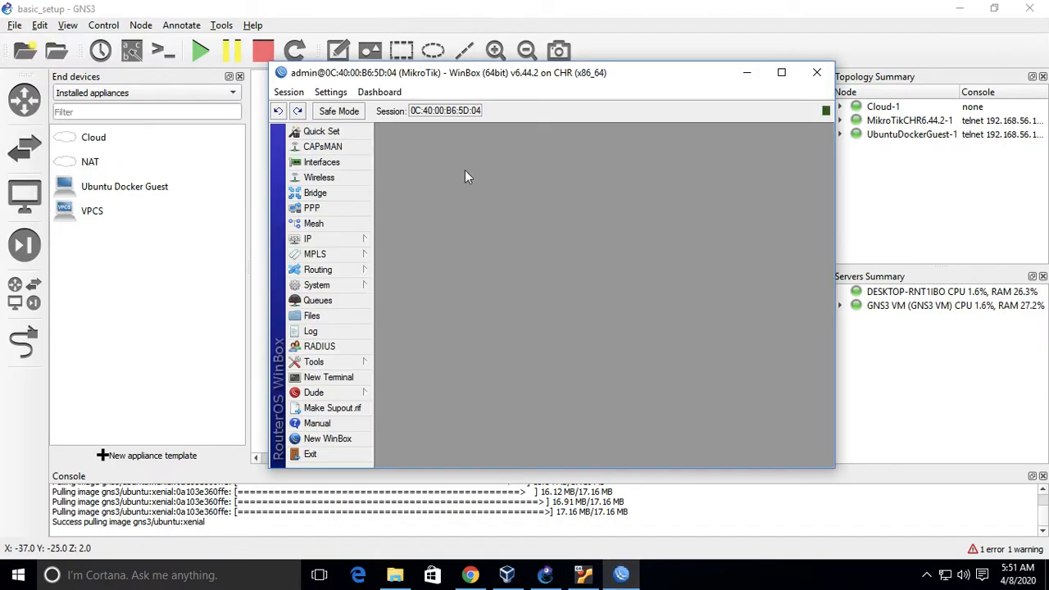
Maximize the router's WinBox window, and switch to GNS3 to show the interface labels on the topology
double_click(597, 74)
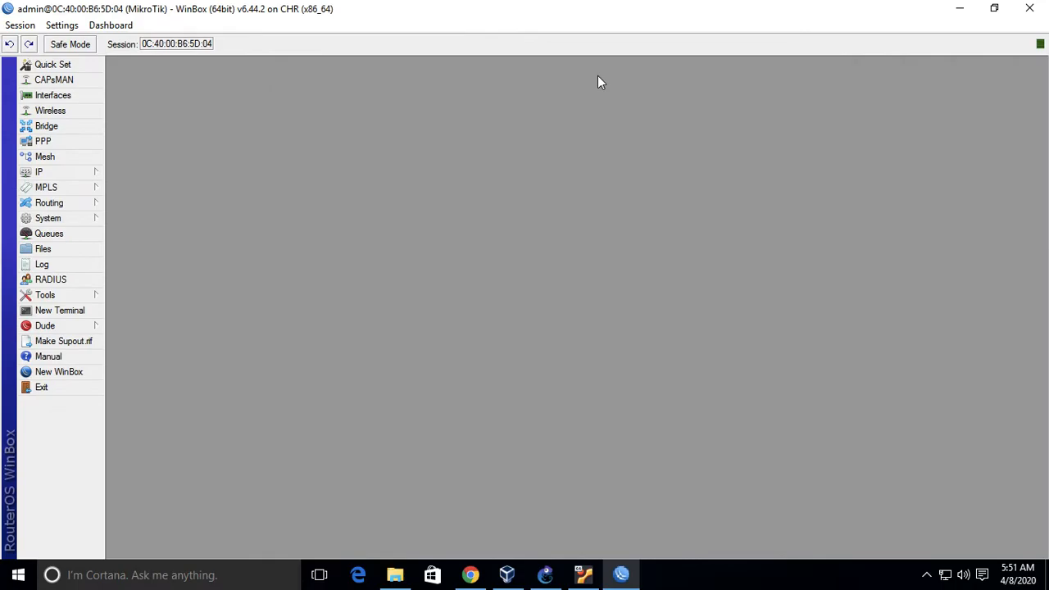
left_click(545, 575)
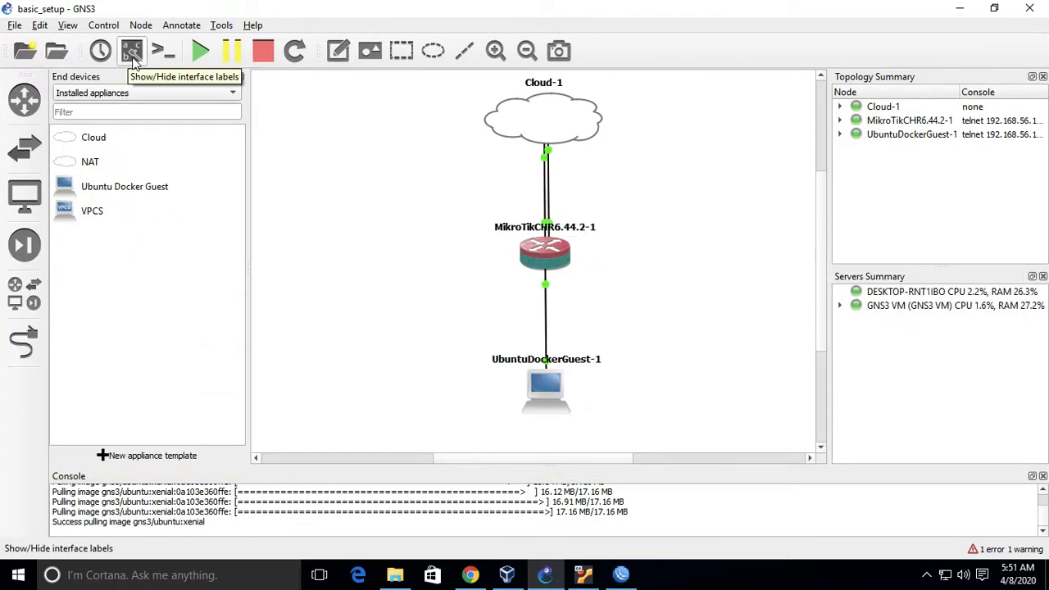
left_click(132, 56)
Separate the overlapping labels, placing ether5 and eth0 left of the cloud links, ether1 and eth1 right, and the guest's eth0 above its name
left_click(582, 240)
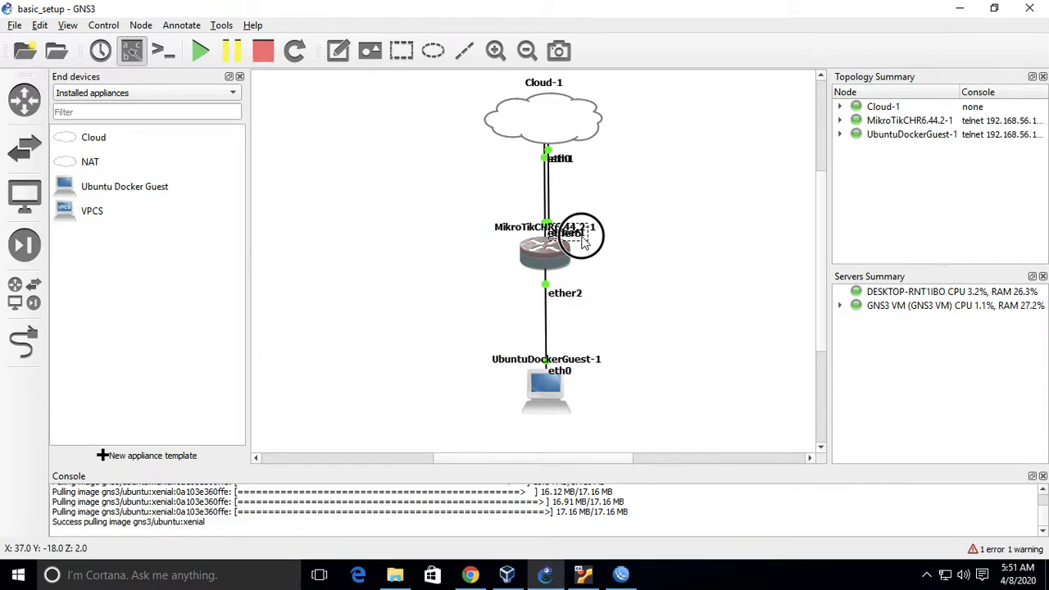
left_click_drag(582, 240, 539, 222)
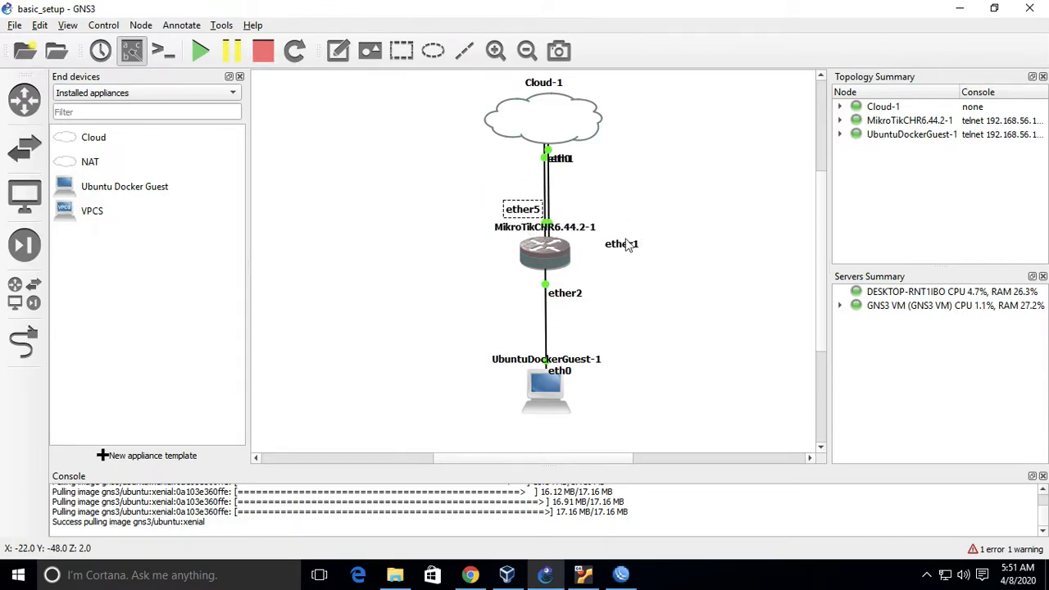
left_click_drag(626, 245, 574, 209)
left_click_drag(560, 158, 615, 176)
mouse_move(548, 163)
left_mouse_down()
mouse_move(510, 161)
mouse_move(530, 159)
left_mouse_up()
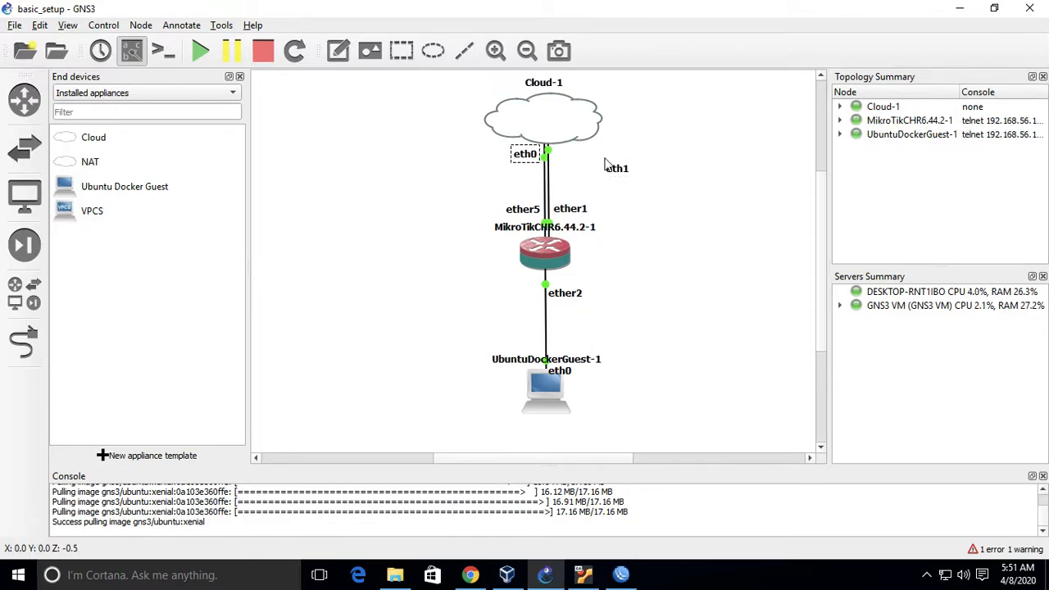
left_click_drag(610, 168, 564, 158)
left_click(655, 218)
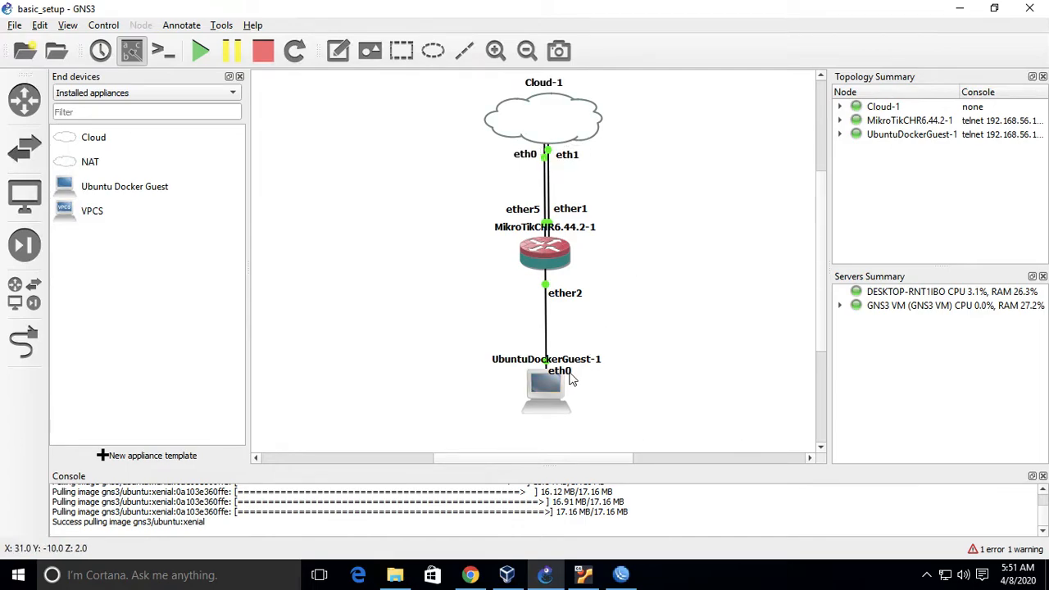
left_click_drag(571, 379, 576, 351)
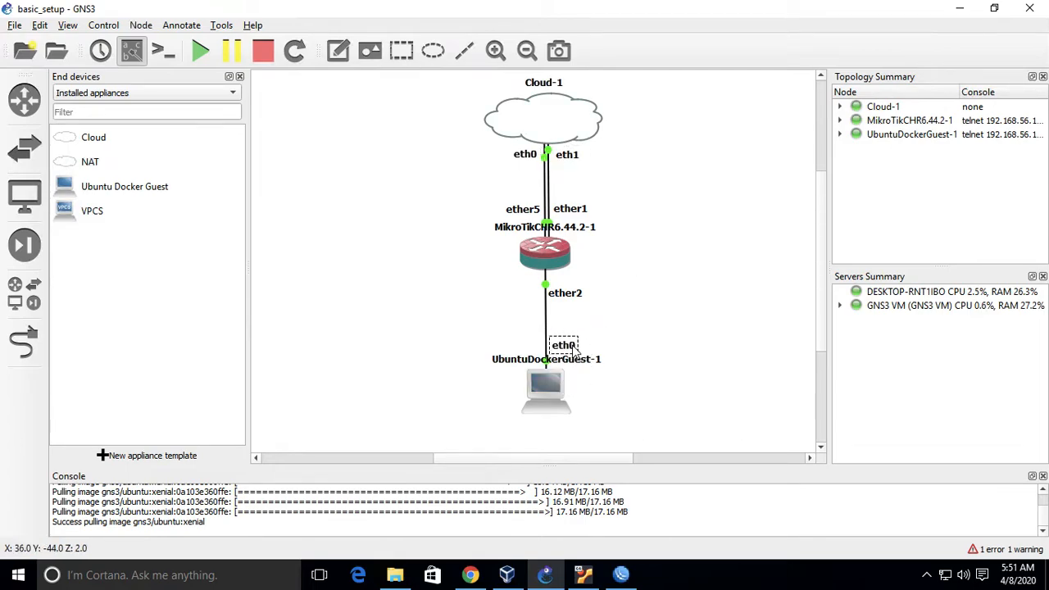
left_click(692, 301)
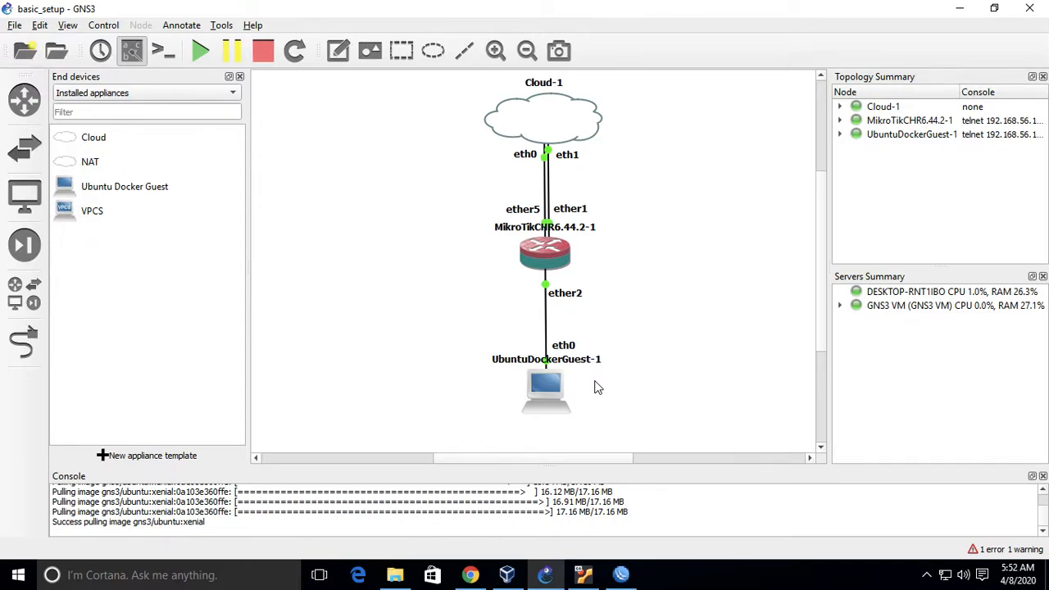
Switch to WinBox, open the router's IP address list, move it aside and inspect the ether1 entry
left_click(622, 576)
left_click(71, 174)
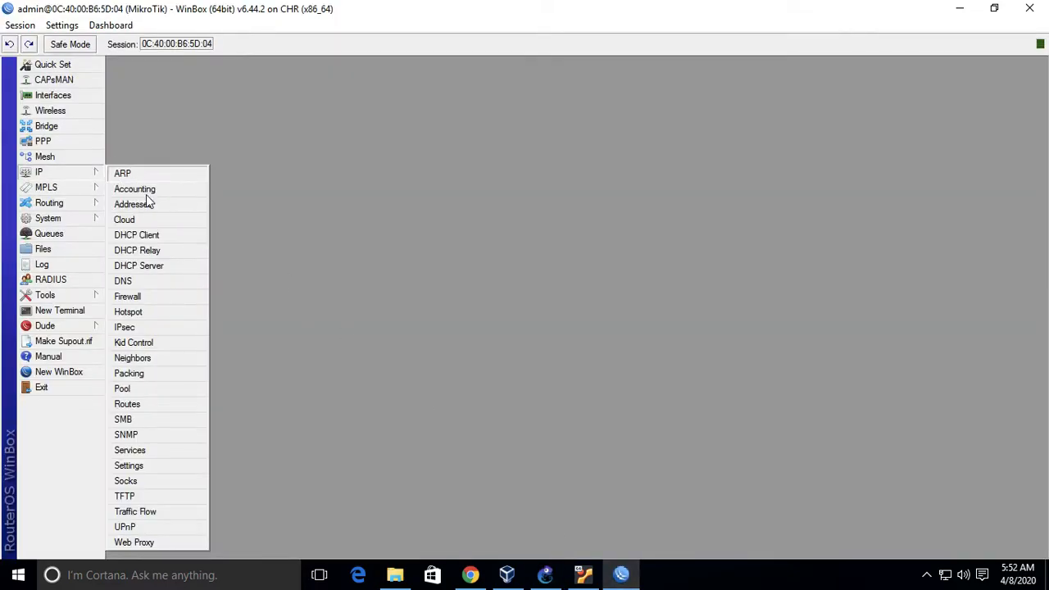
left_click(149, 204)
left_click_drag(582, 183, 244, 73)
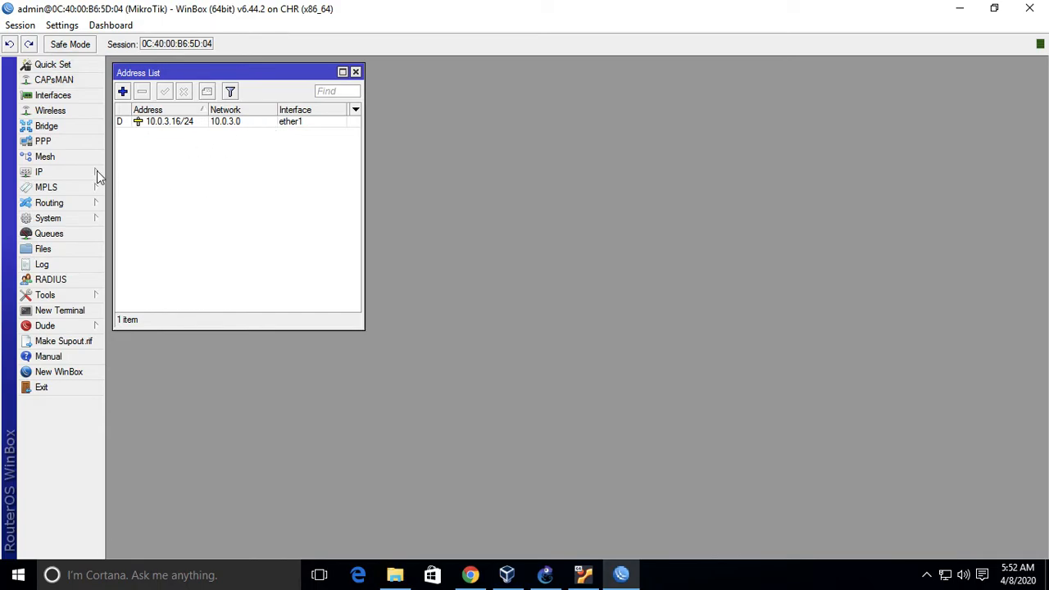
left_click(139, 123)
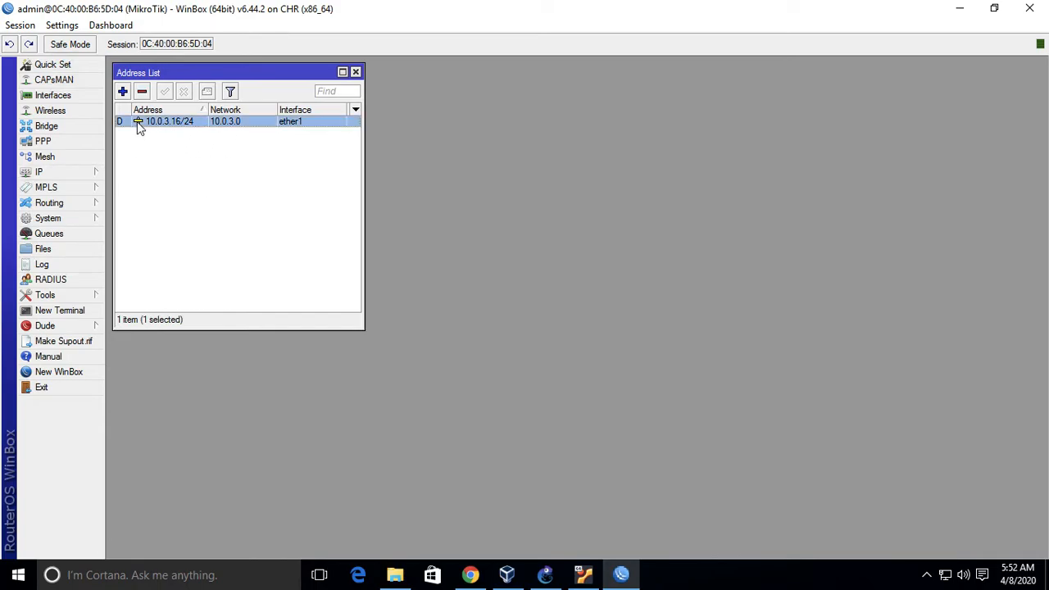
left_click(150, 173)
Open the router's DHCP client list and remove the ether1 client
left_click(88, 173)
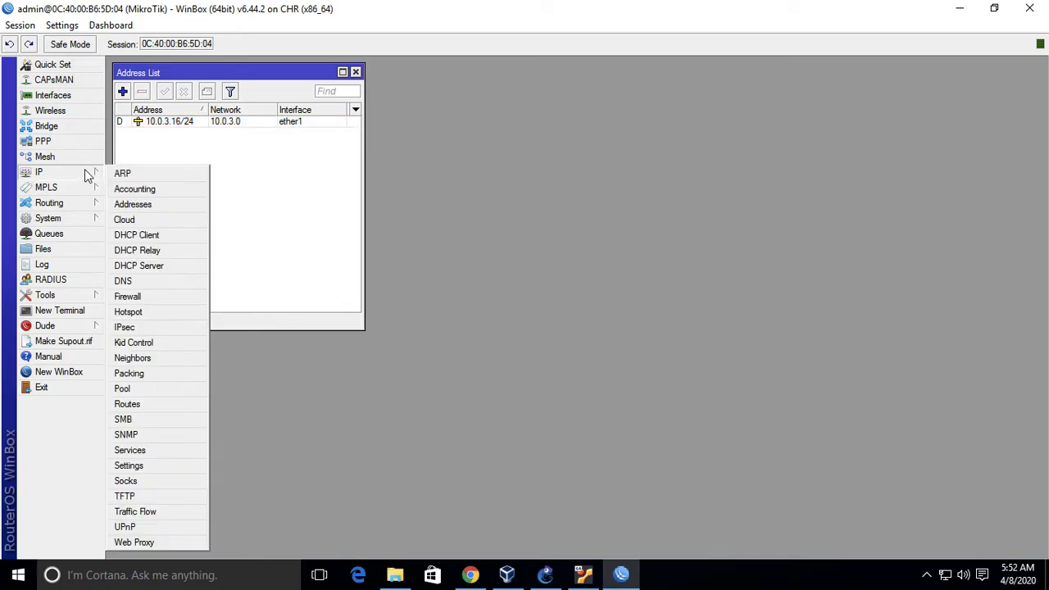
left_click(137, 235)
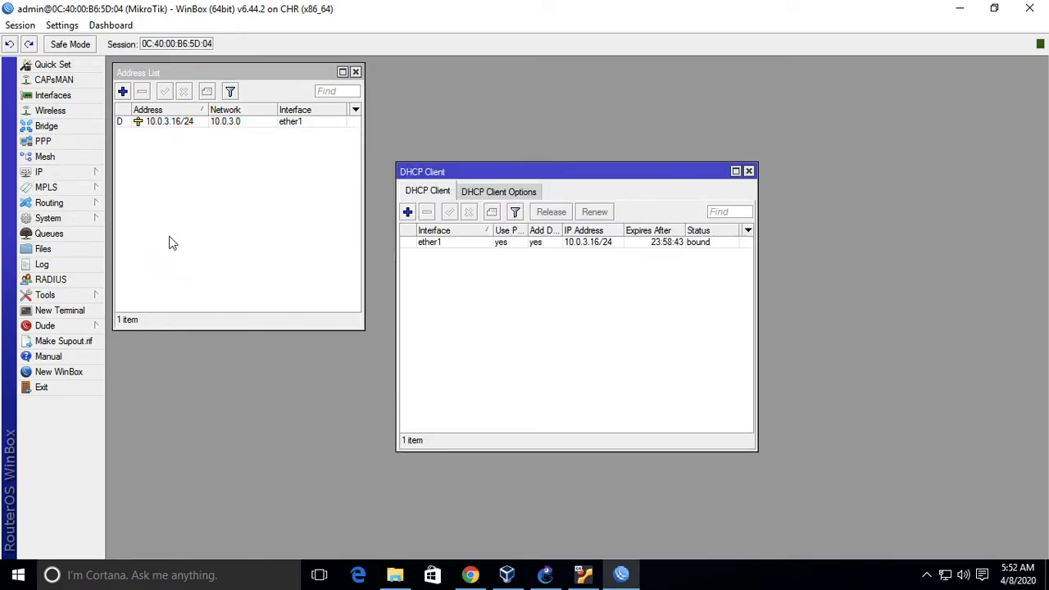
left_click(601, 245)
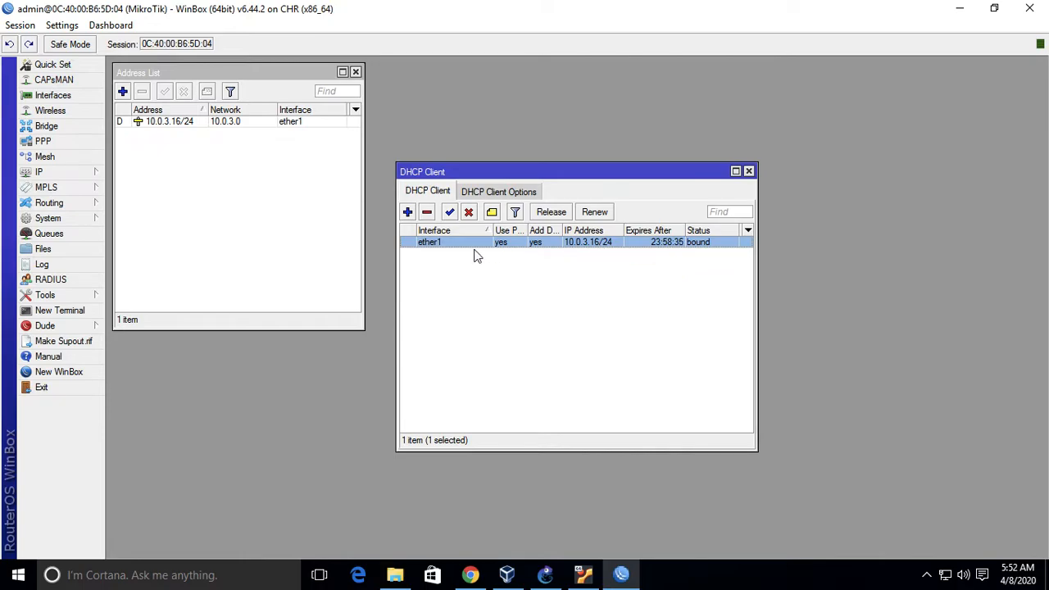
left_click(429, 213)
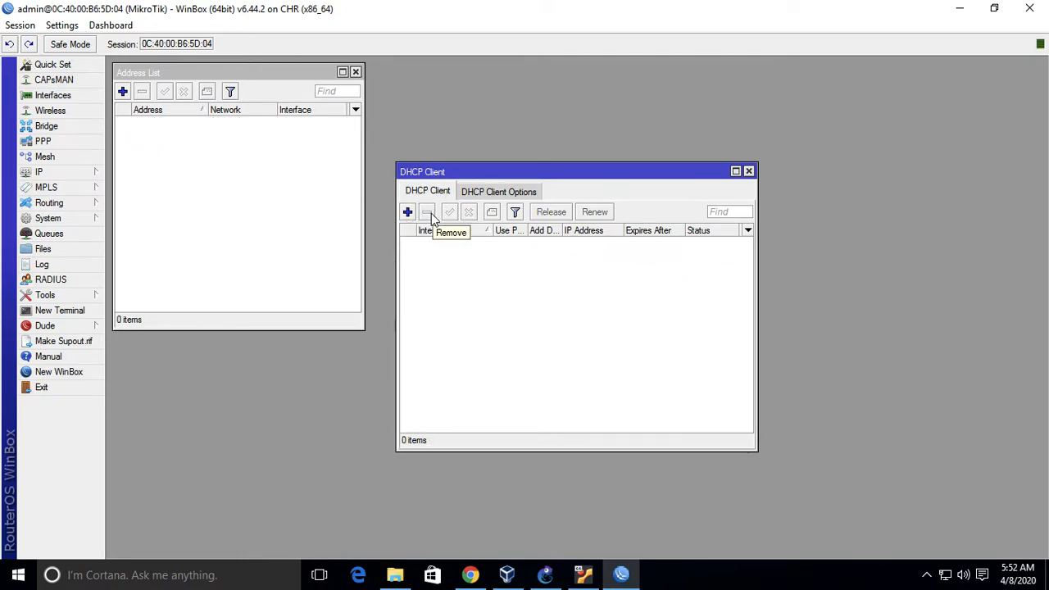
Move the DHCP Client window up beside the Address List so both lists are aligned
left_click(143, 137)
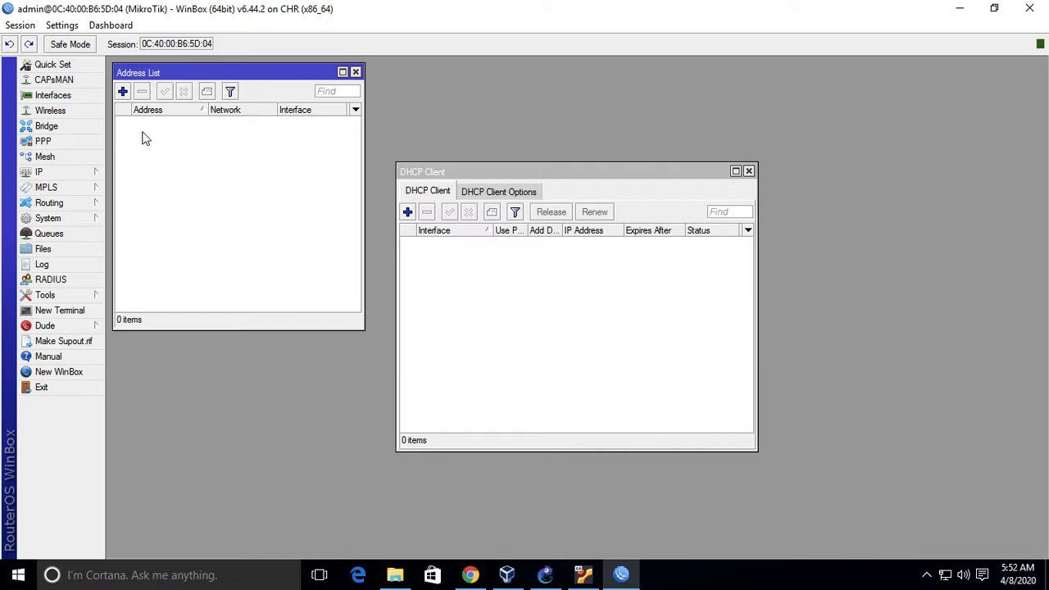
left_click_drag(514, 168, 494, 76)
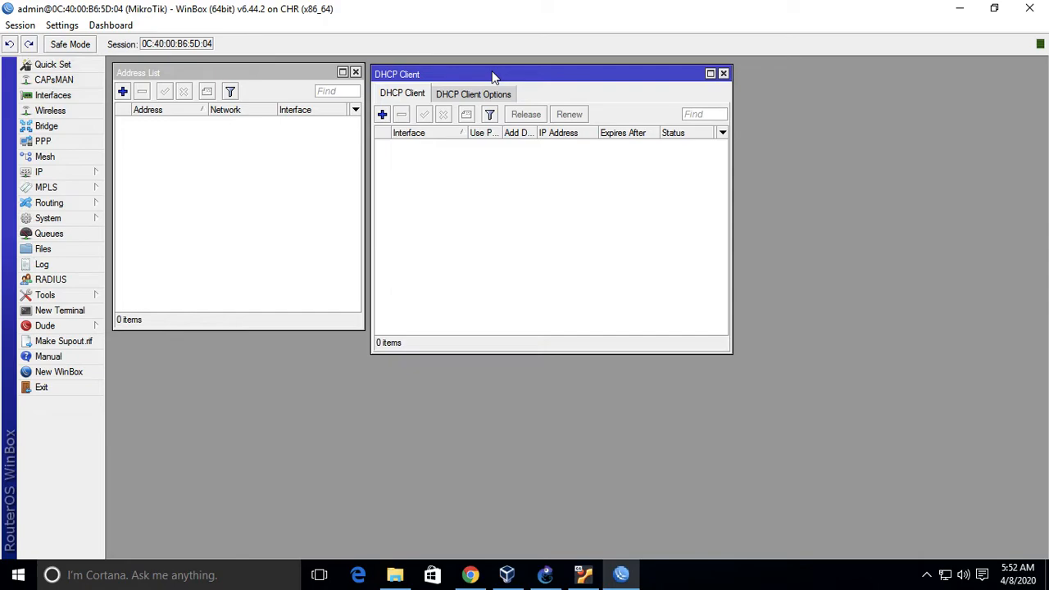
Inspect the Windows IPv4 properties of the Ethernet 2 adapter, cancel without changes, and close the network settings
left_click(945, 575)
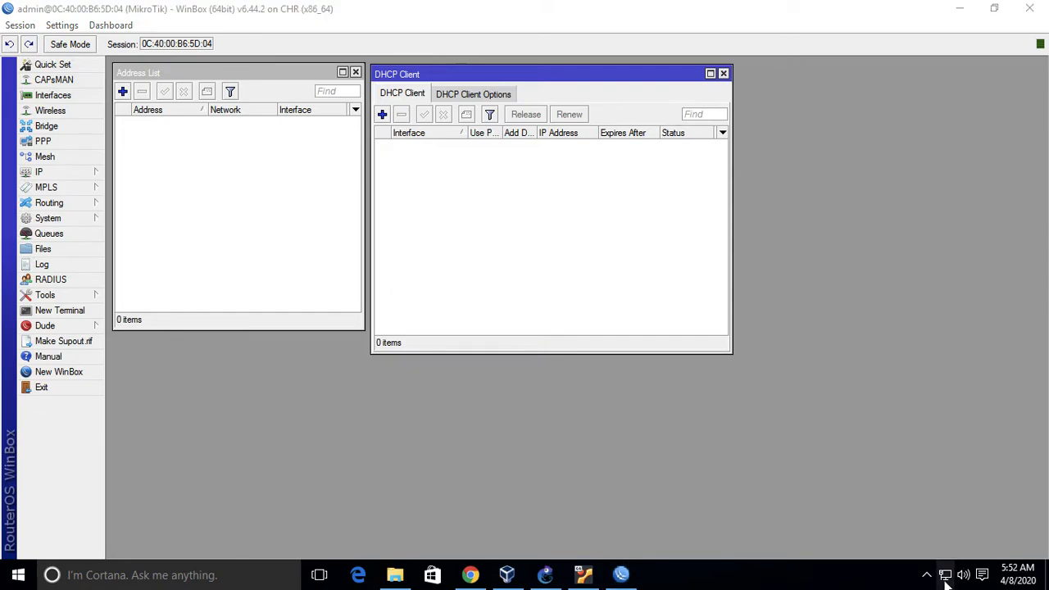
left_click(824, 540)
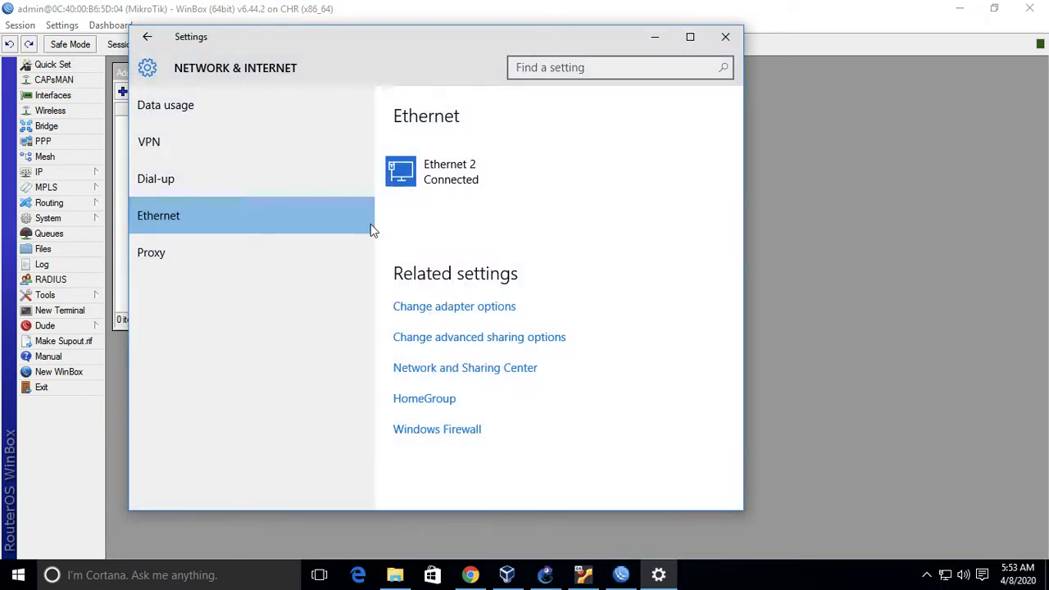
left_click(501, 310)
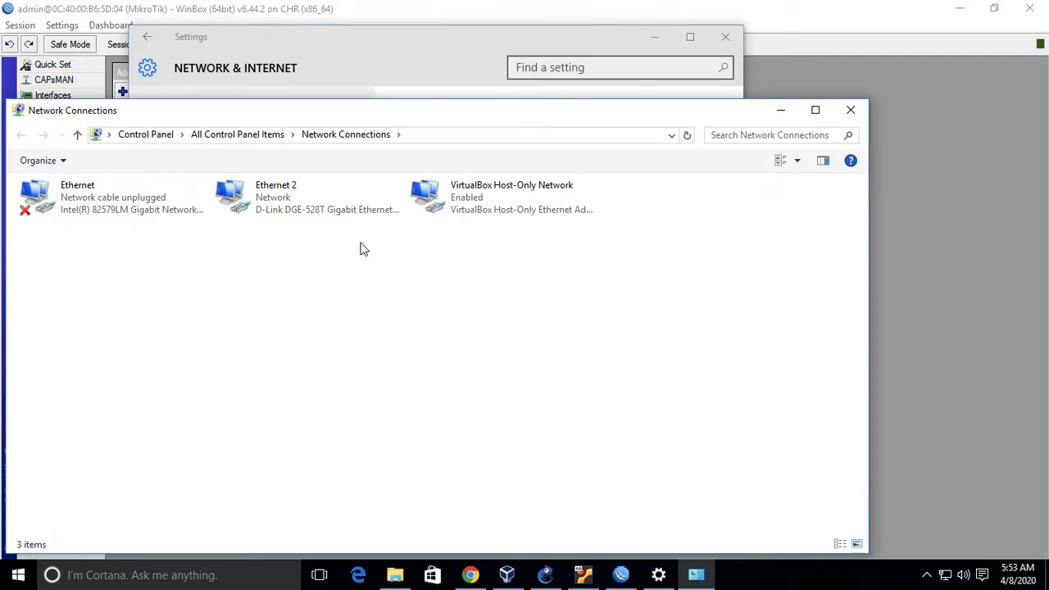
right_click(266, 205)
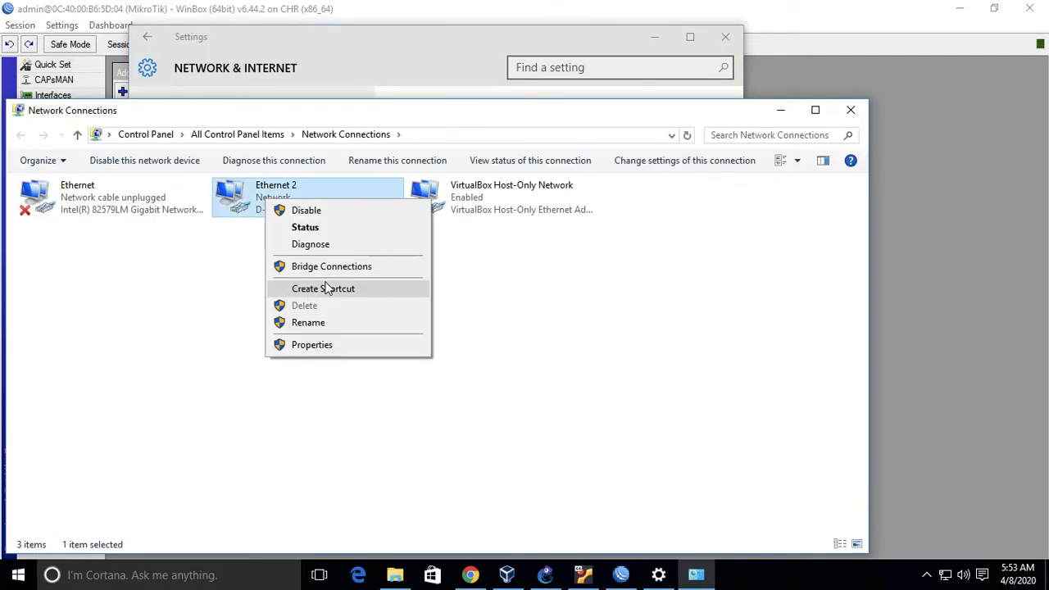
left_click(340, 344)
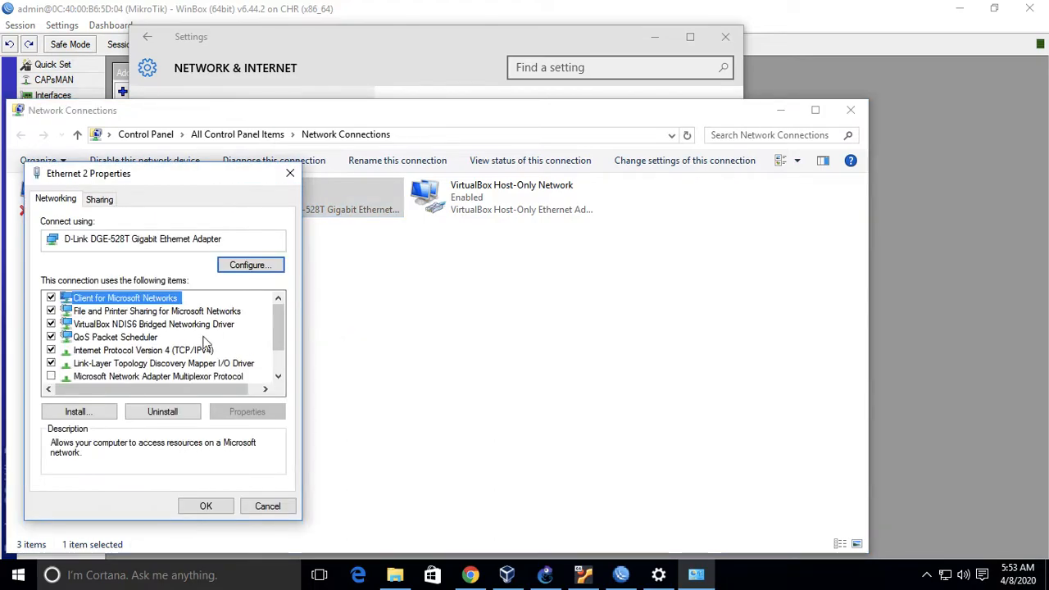
double_click(189, 350)
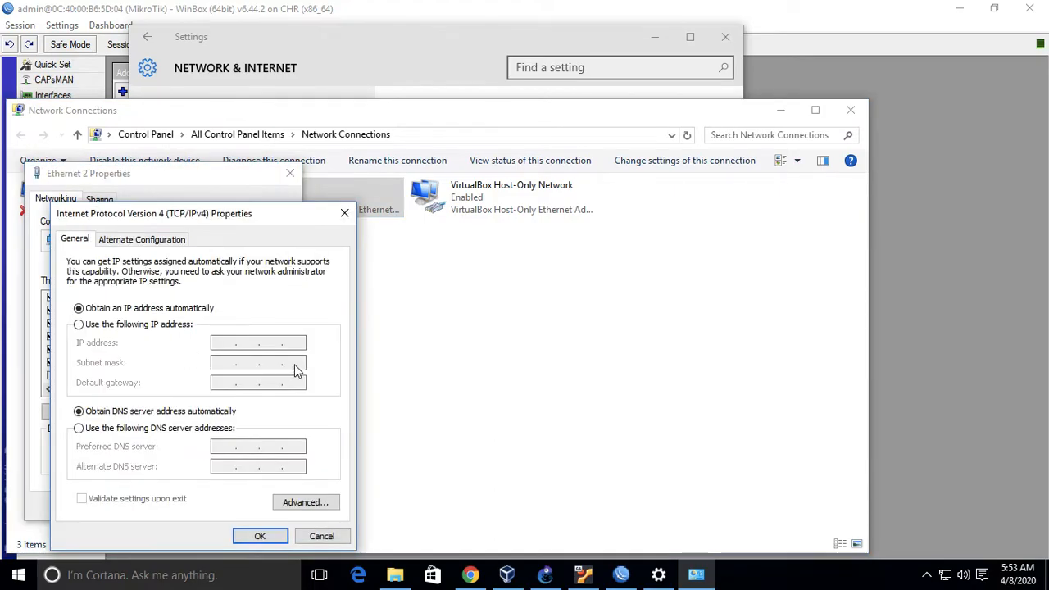
left_click(321, 536)
left_click(267, 505)
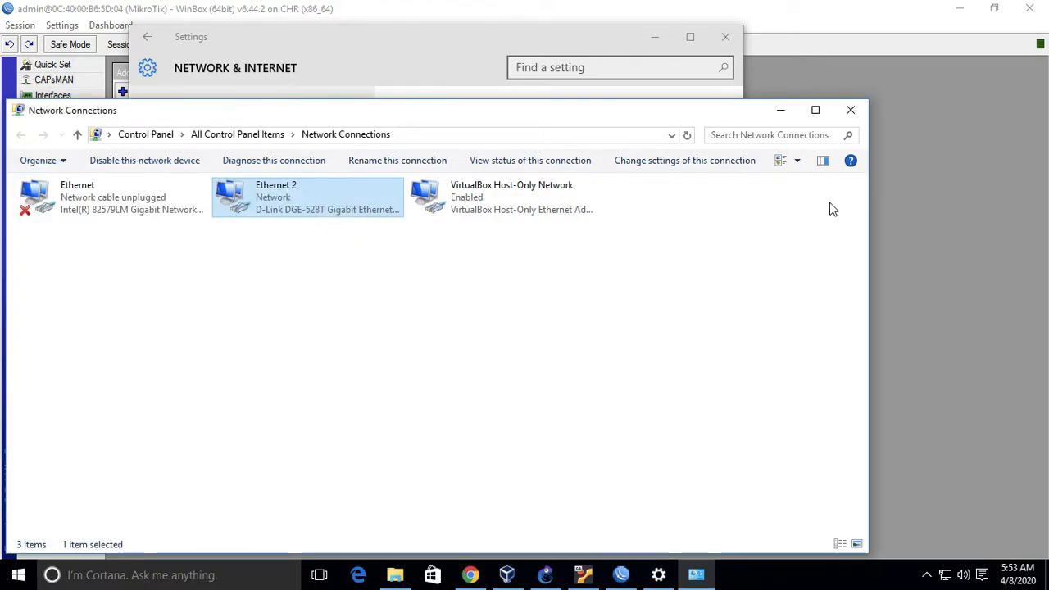
left_click(850, 110)
left_click(729, 36)
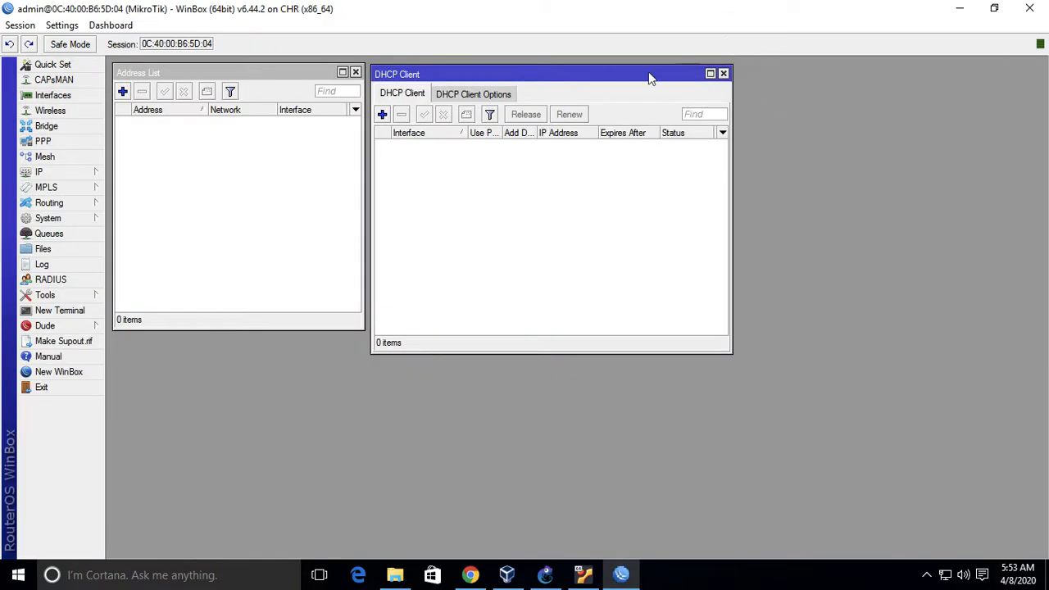
left_click(229, 208)
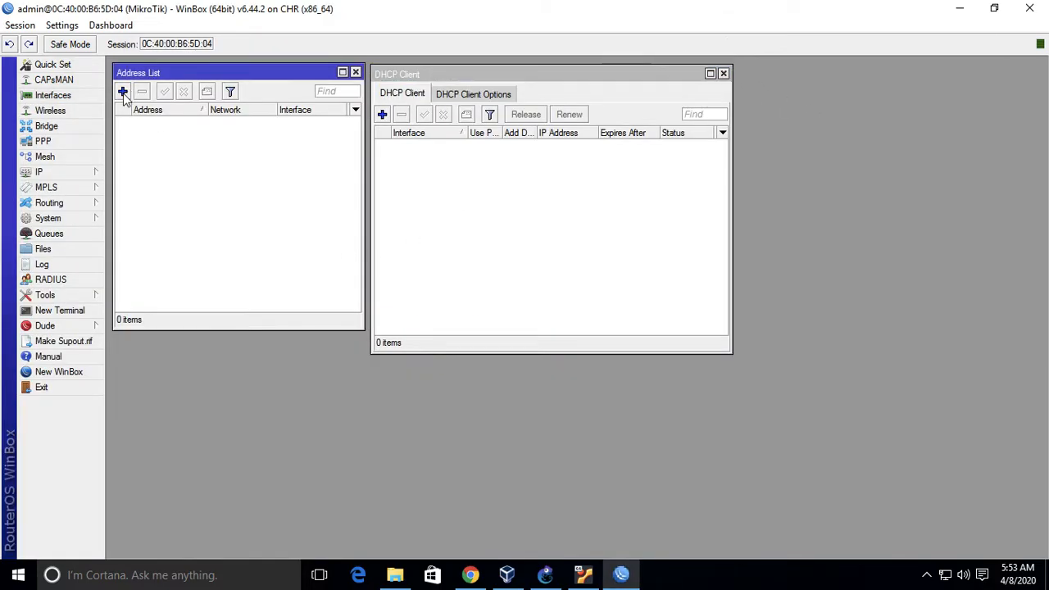
left_click(49, 173)
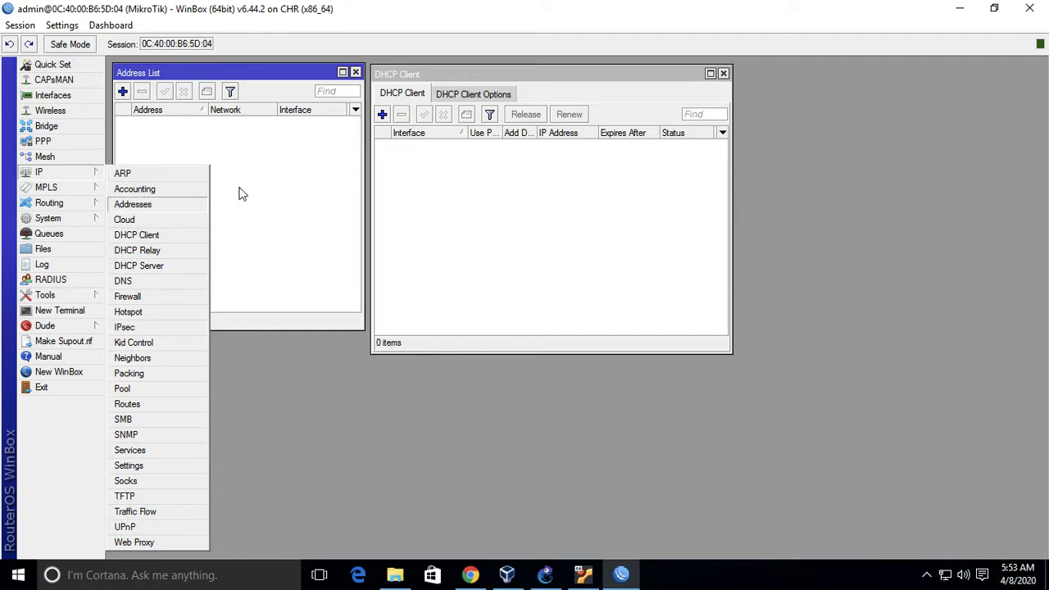
left_click(274, 188)
left_click(122, 91)
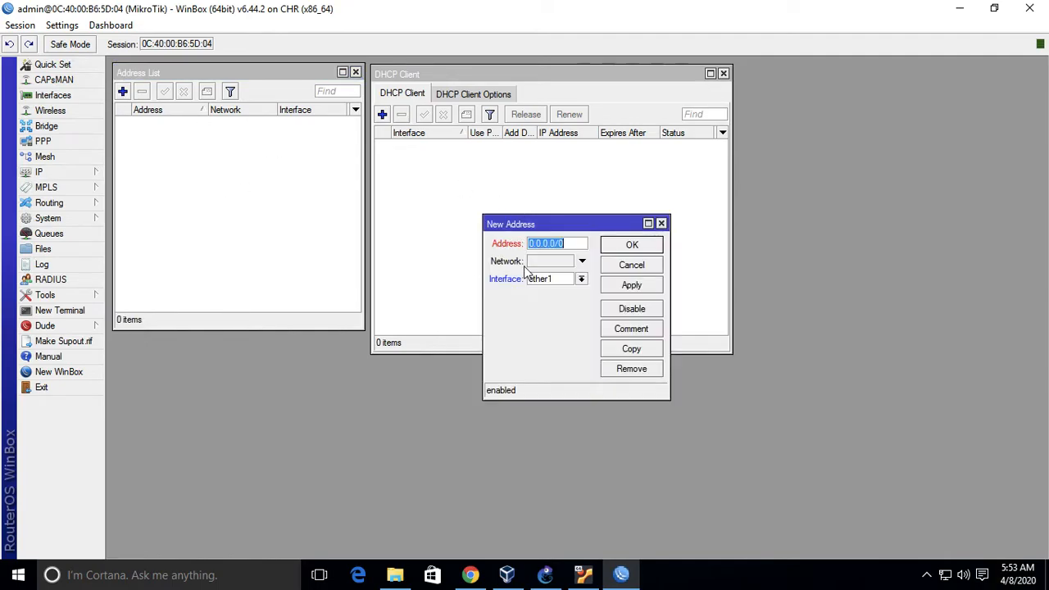
left_click(649, 265)
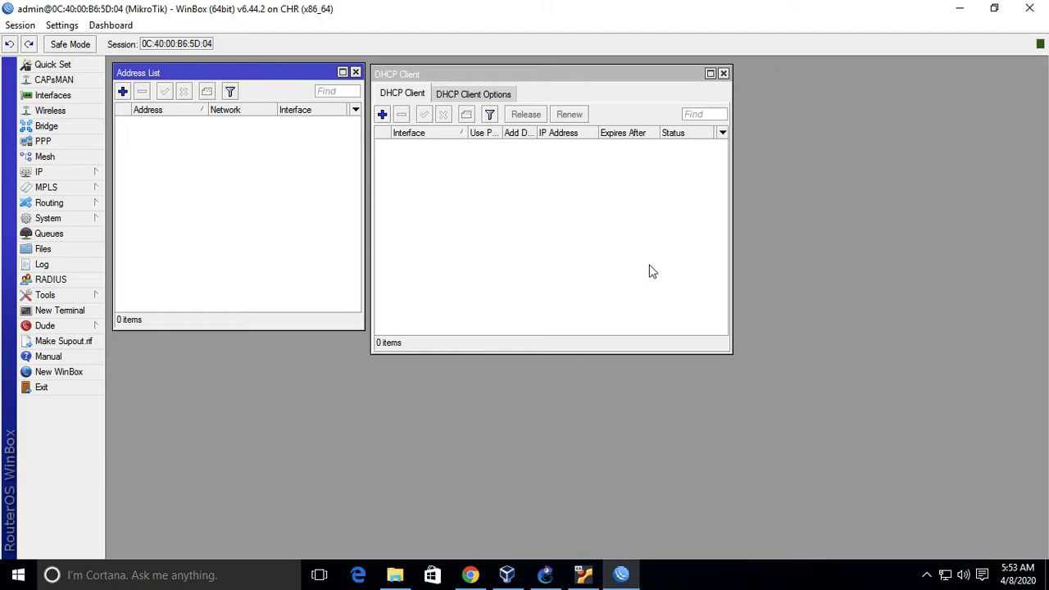
left_click(652, 272)
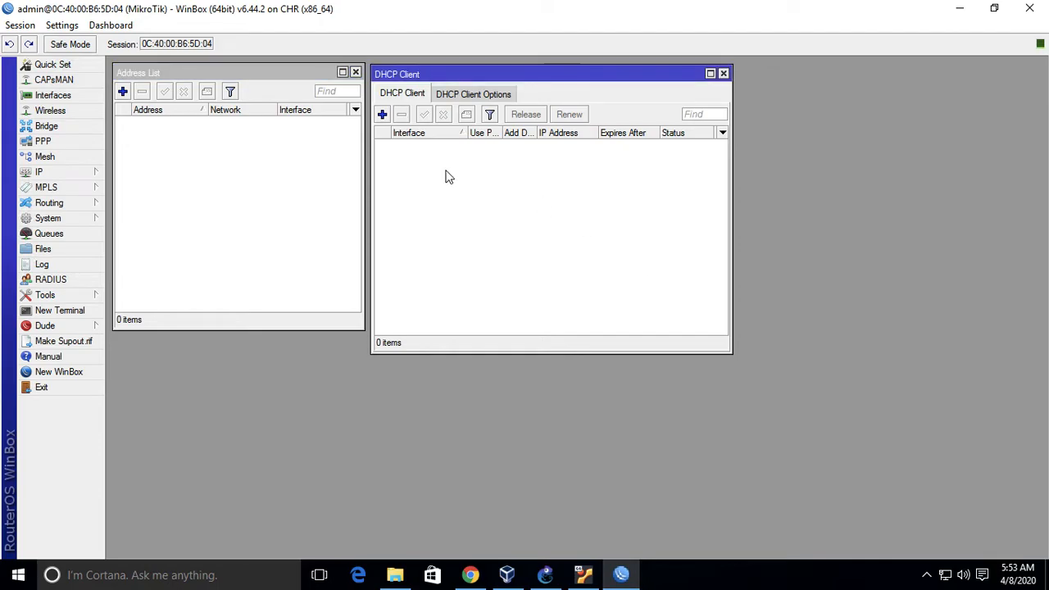
left_click(94, 175)
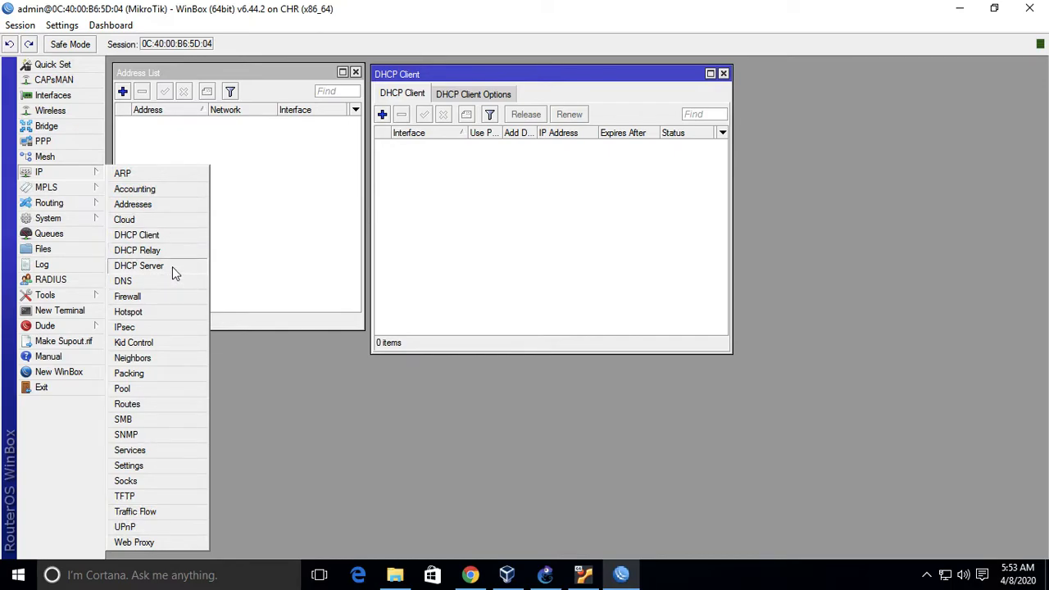
left_click(548, 235)
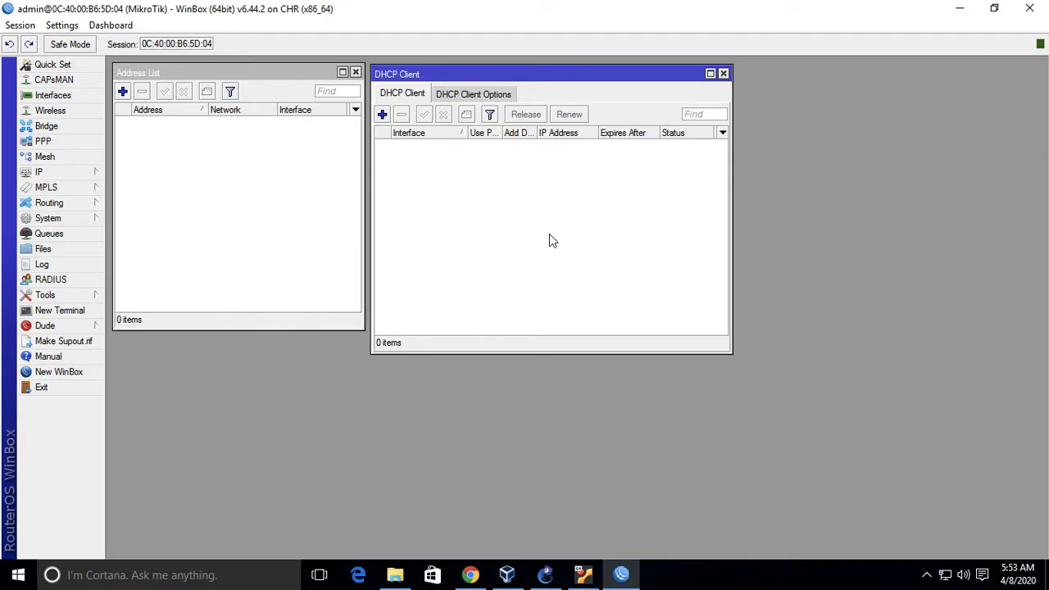
left_click(229, 217)
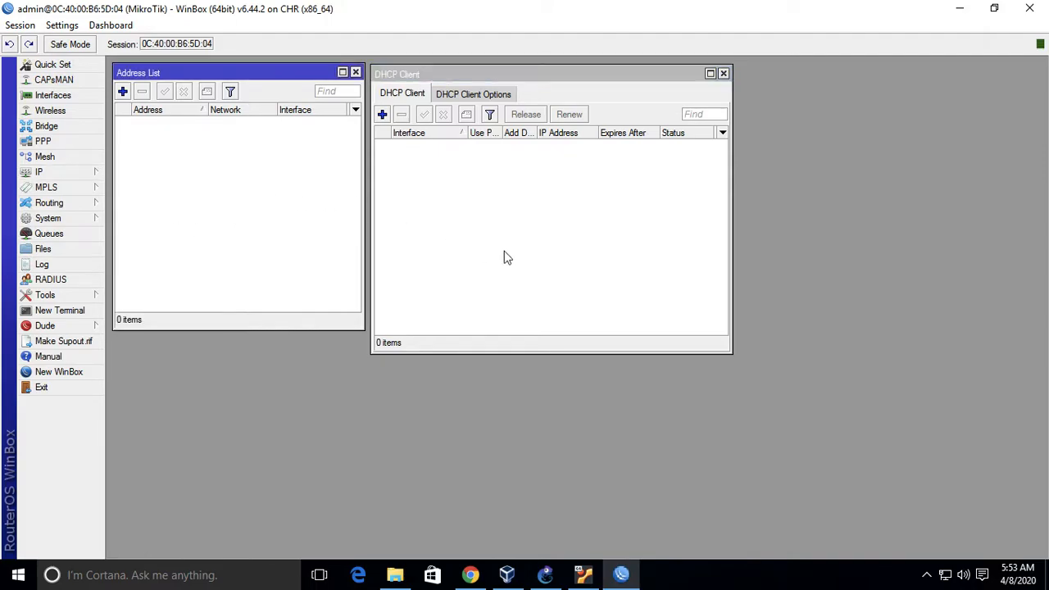
left_click(503, 251)
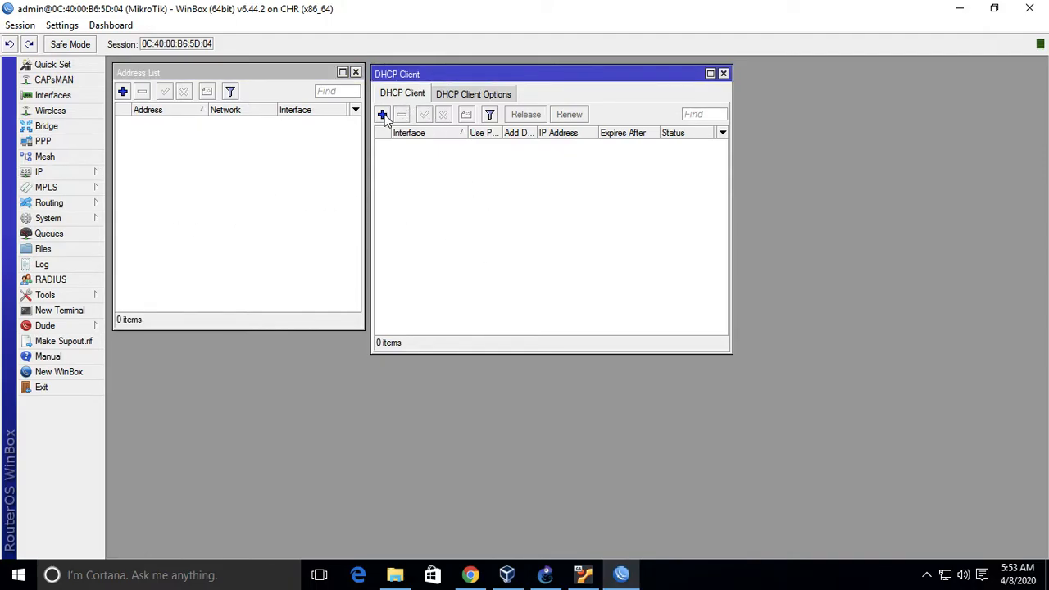
left_click(82, 172)
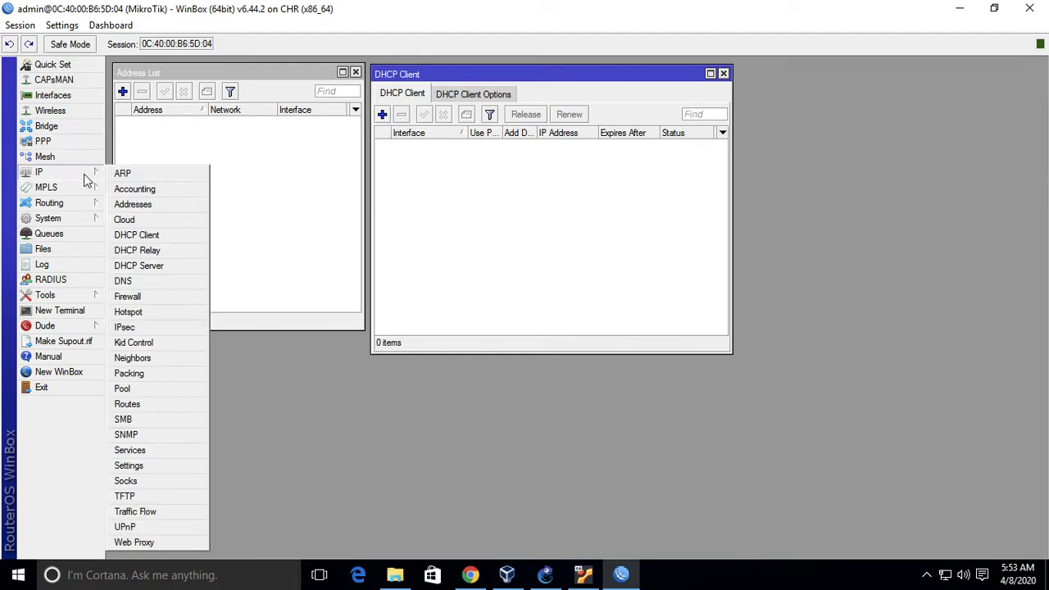
Add a DHCP client on ether1 with peer DNS, peer NTP and default route enabled, checking the interface in the GNS3 topology before confirming
left_click(383, 116)
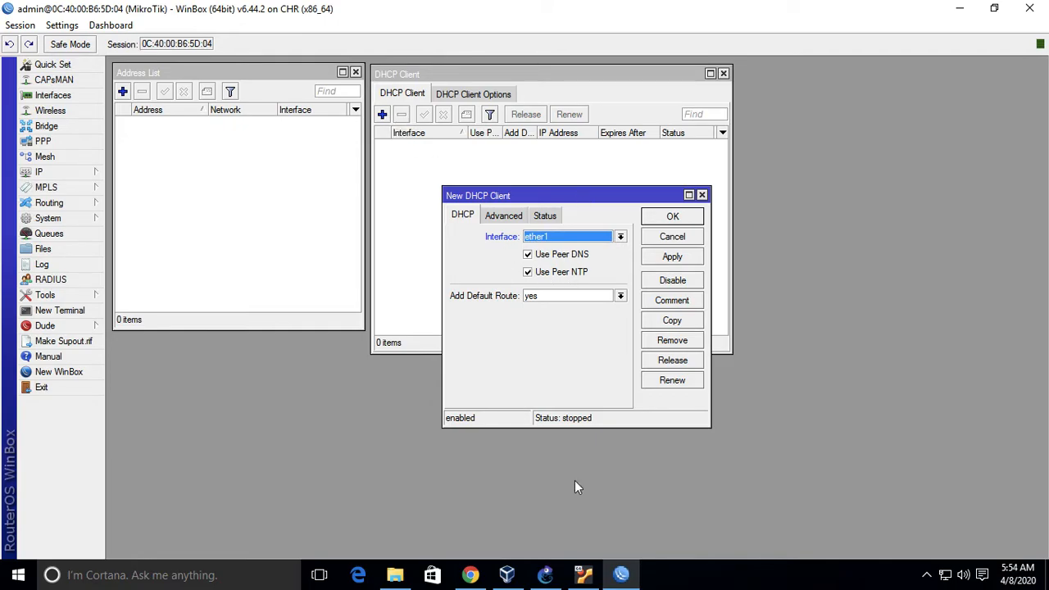
left_click(546, 575)
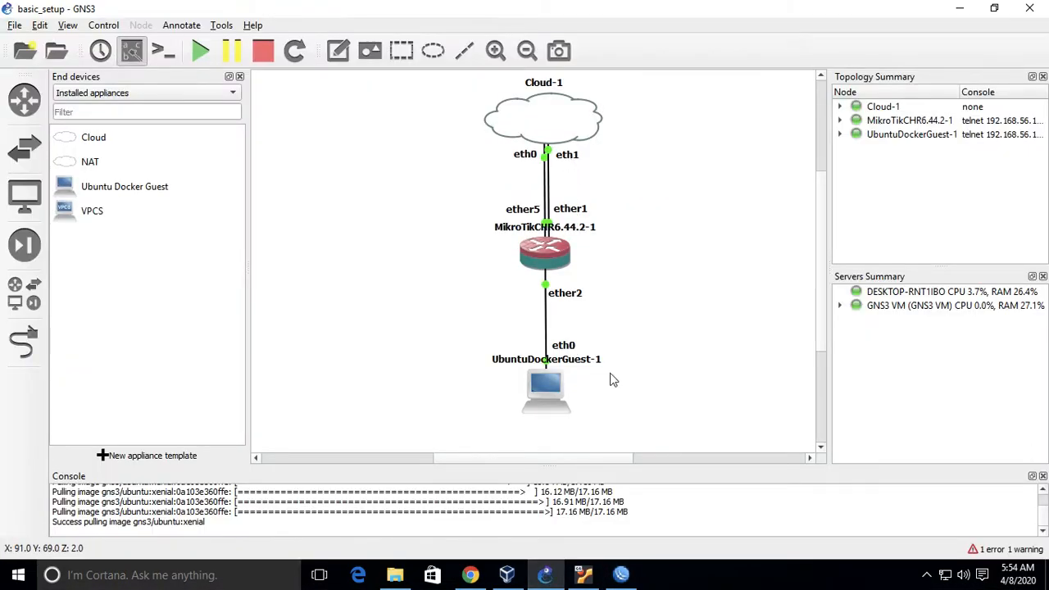
left_click(621, 575)
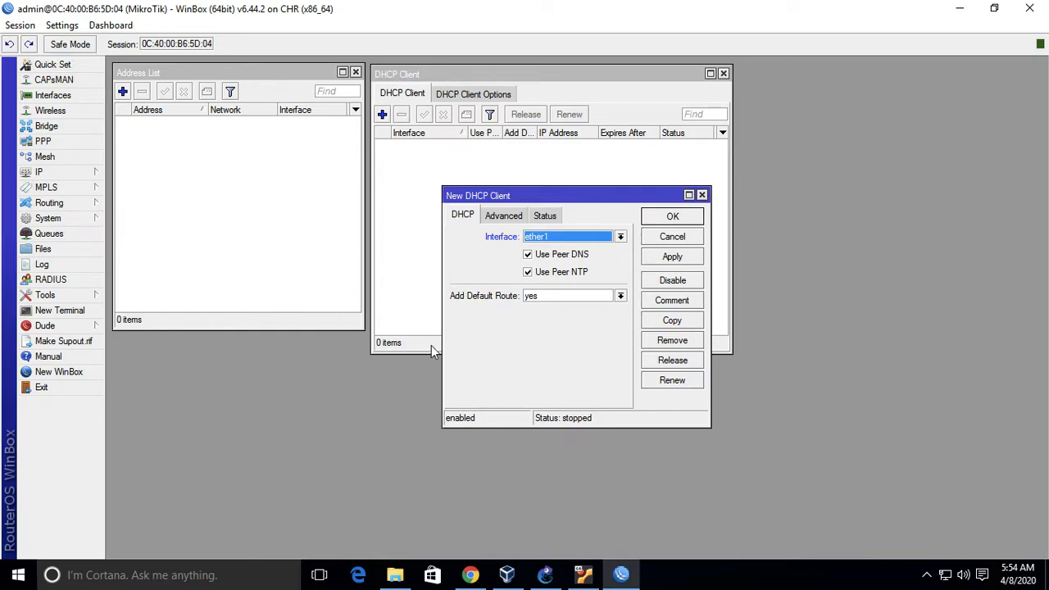
left_click(685, 219)
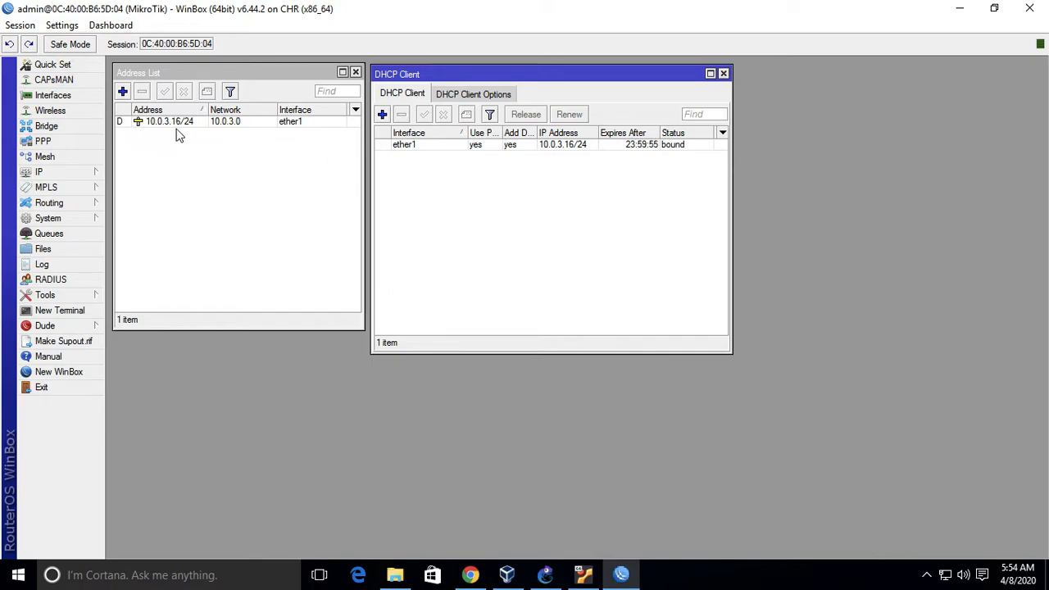
Test the router's internet access by pinging google.com from a new terminal, declining the license display, and close the terminal
left_click(49, 313)
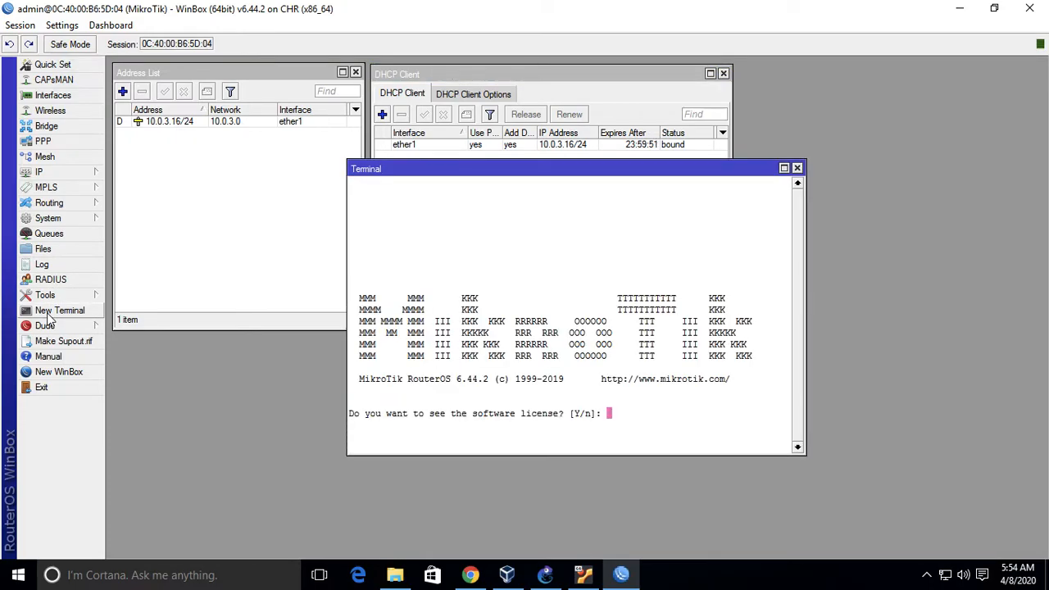
type("n@MikroTik] > ")
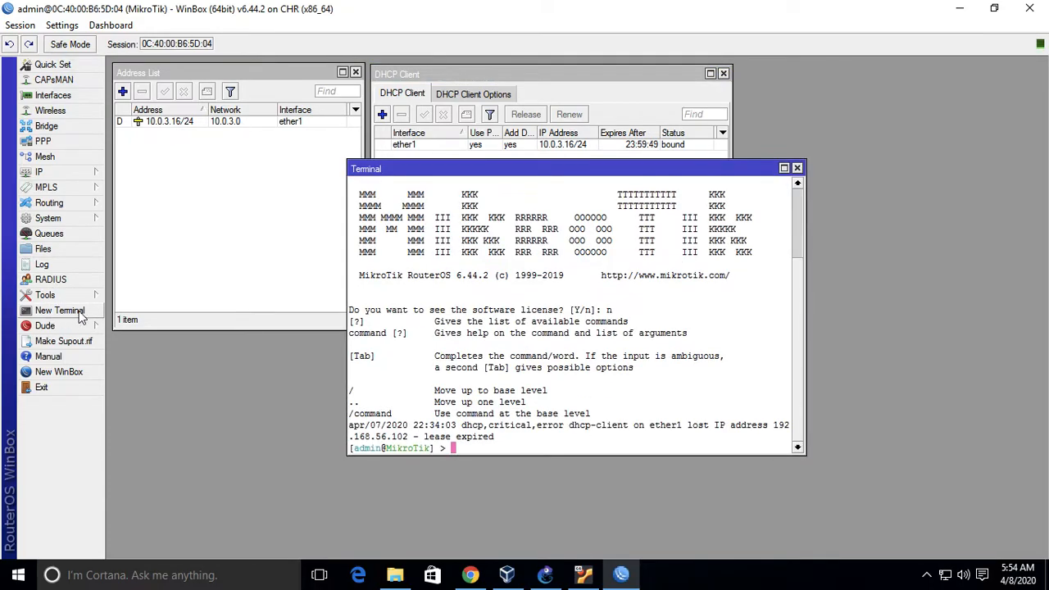
type("ping g")
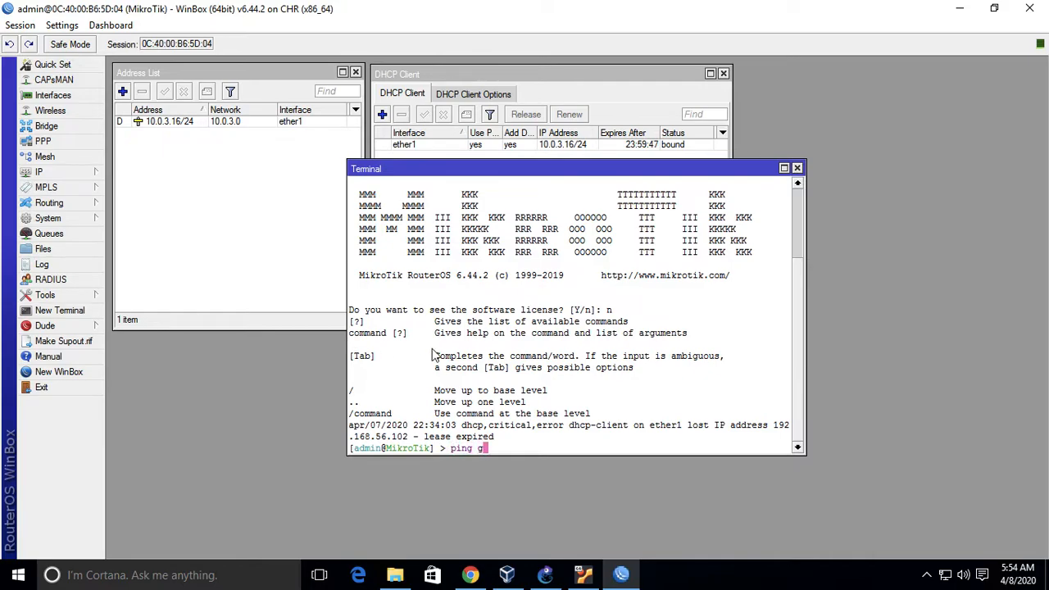
type("oogle.com")
key("Return")
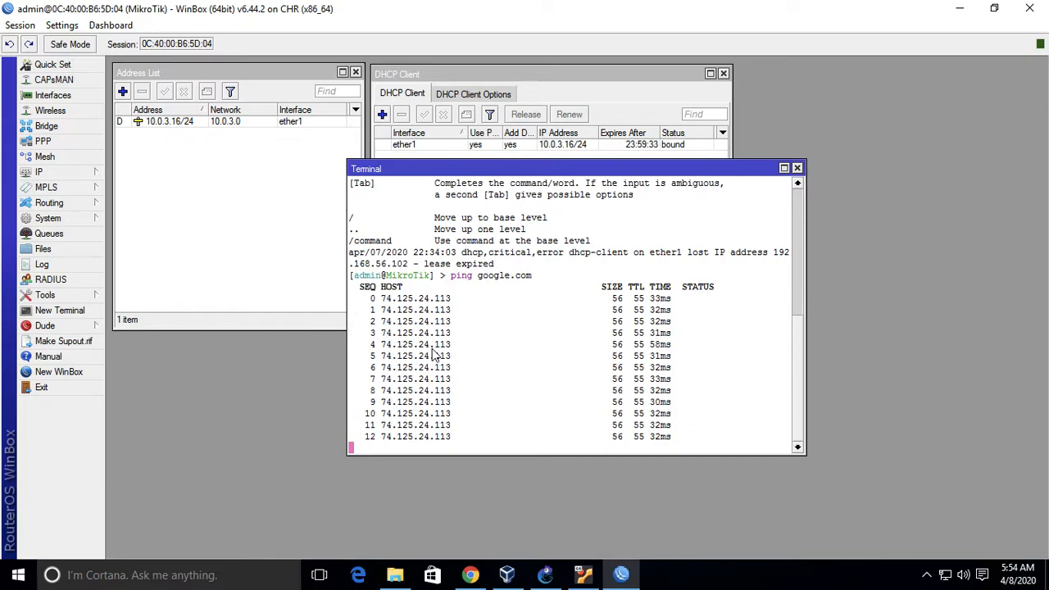
key("ctrl+c")
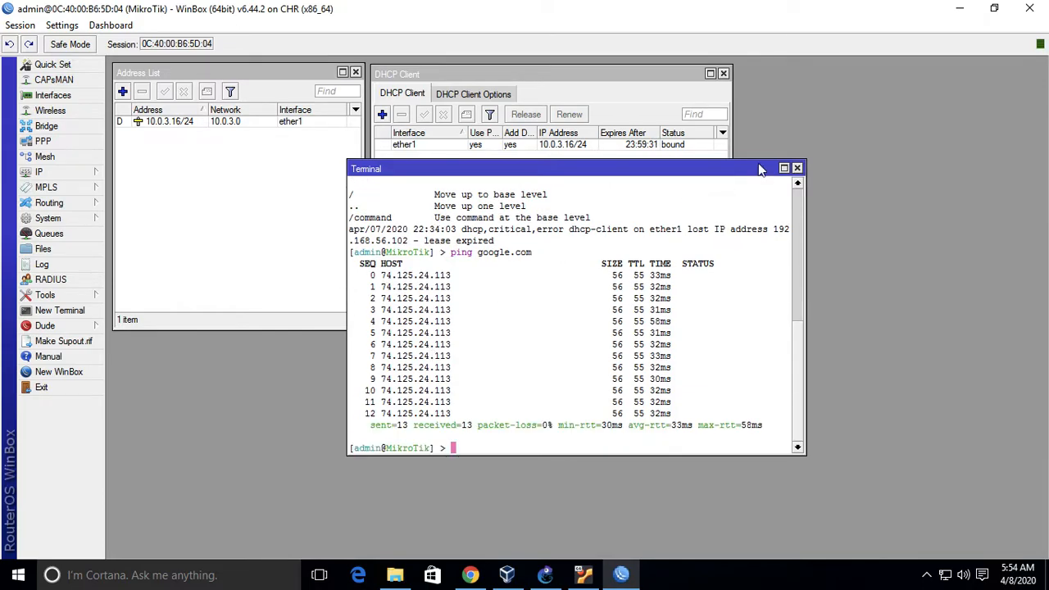
left_click(796, 167)
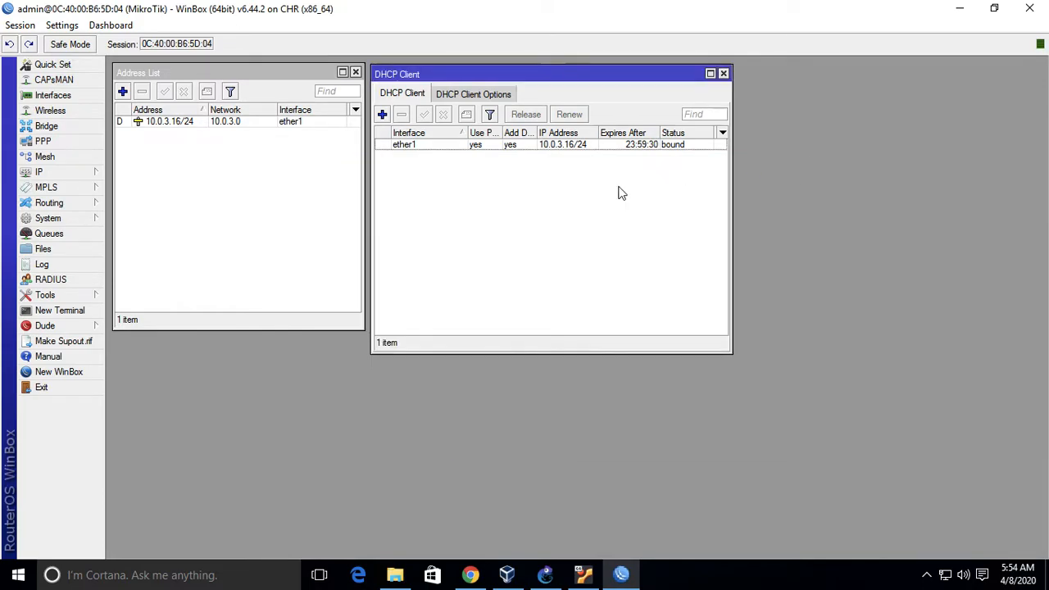
Compare the DHCP client entry in WinBox with the router's links in the GNS3 topology, ending in GNS3
left_click(557, 573)
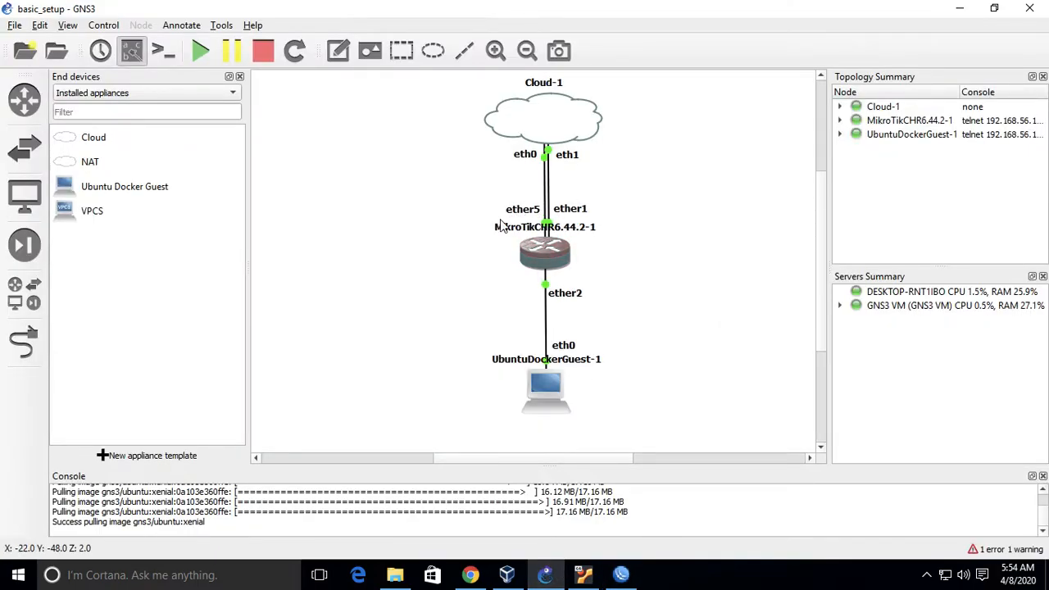
left_click(625, 577)
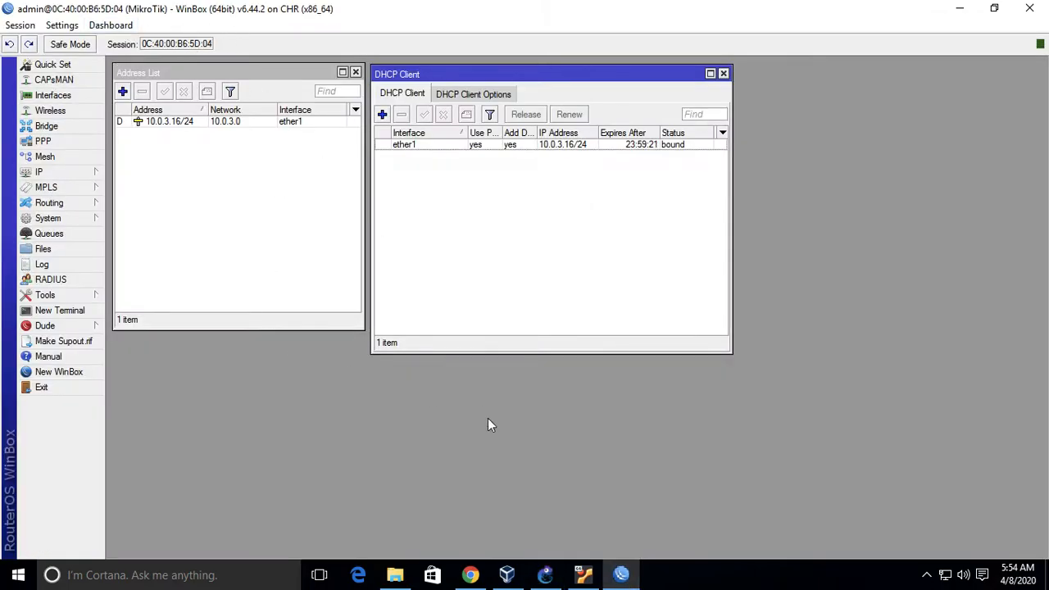
left_click(547, 572)
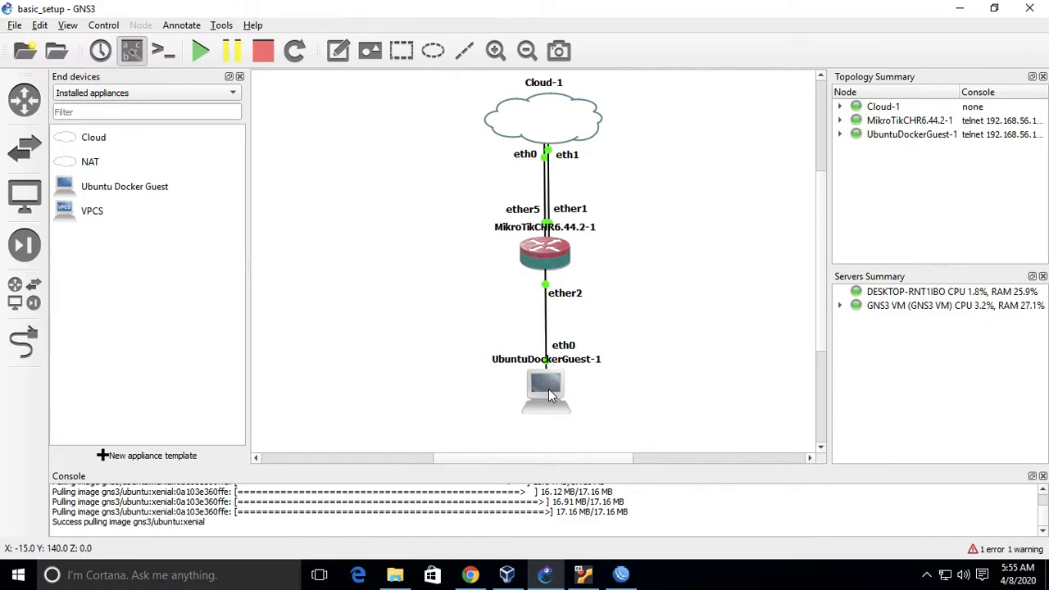
mouse_move(549, 395)
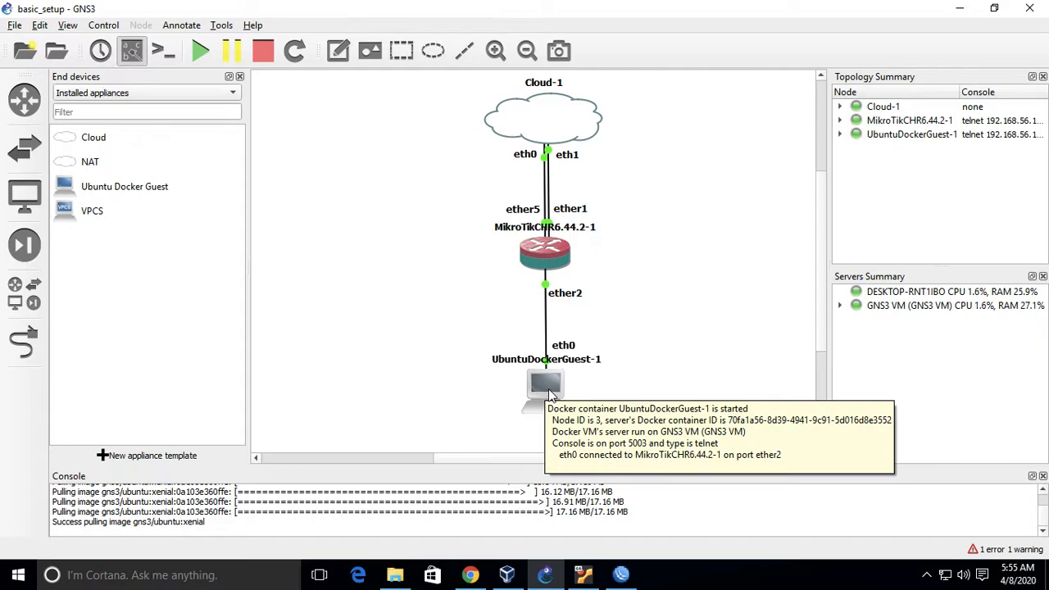
right_click(549, 395)
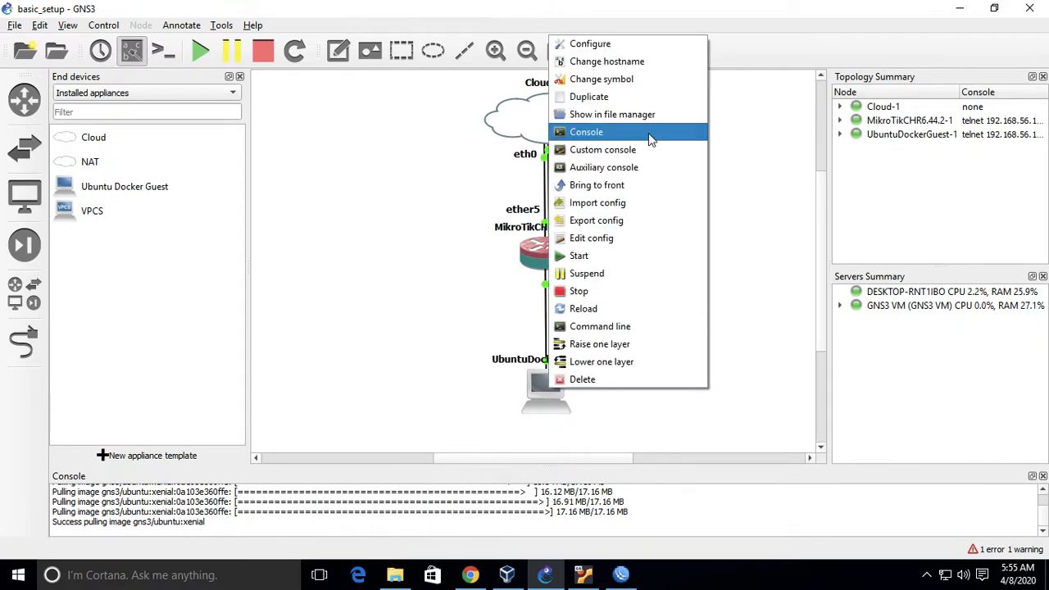
left_click(634, 47)
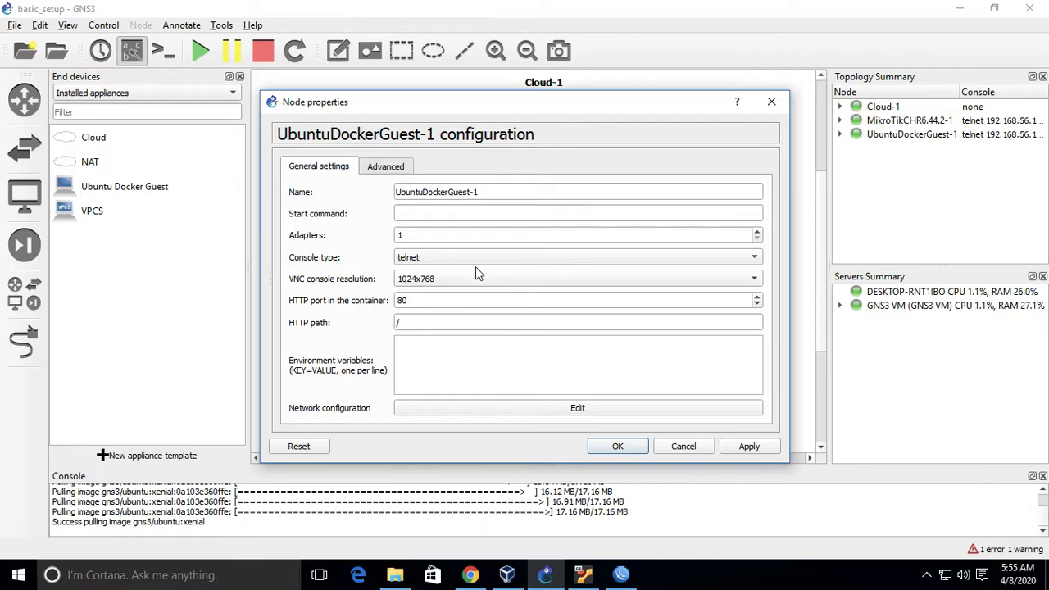
left_click(522, 409)
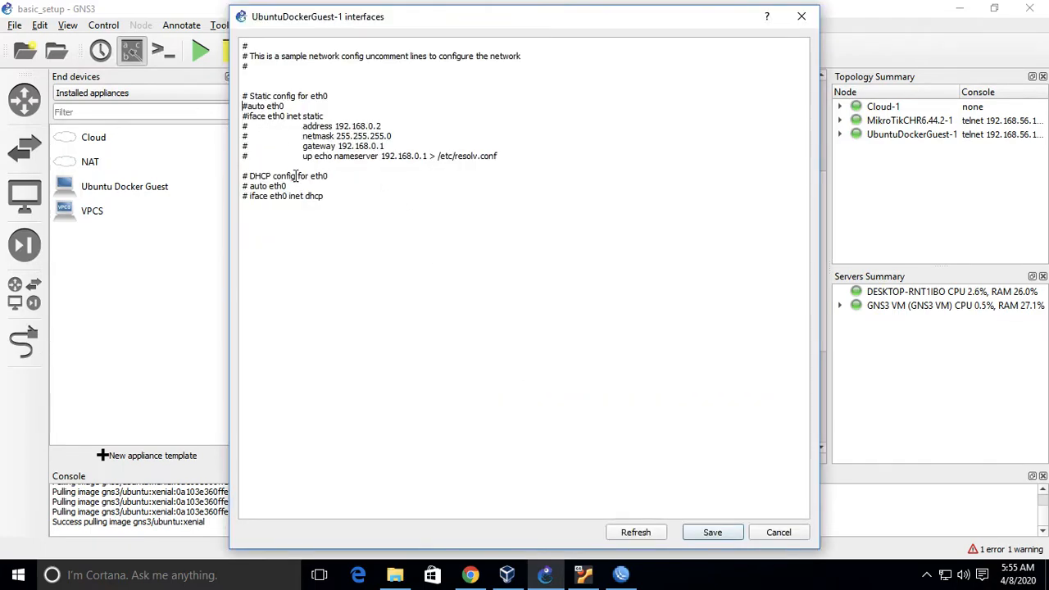
key("BackSpace")
key("Down")
key("Delete")
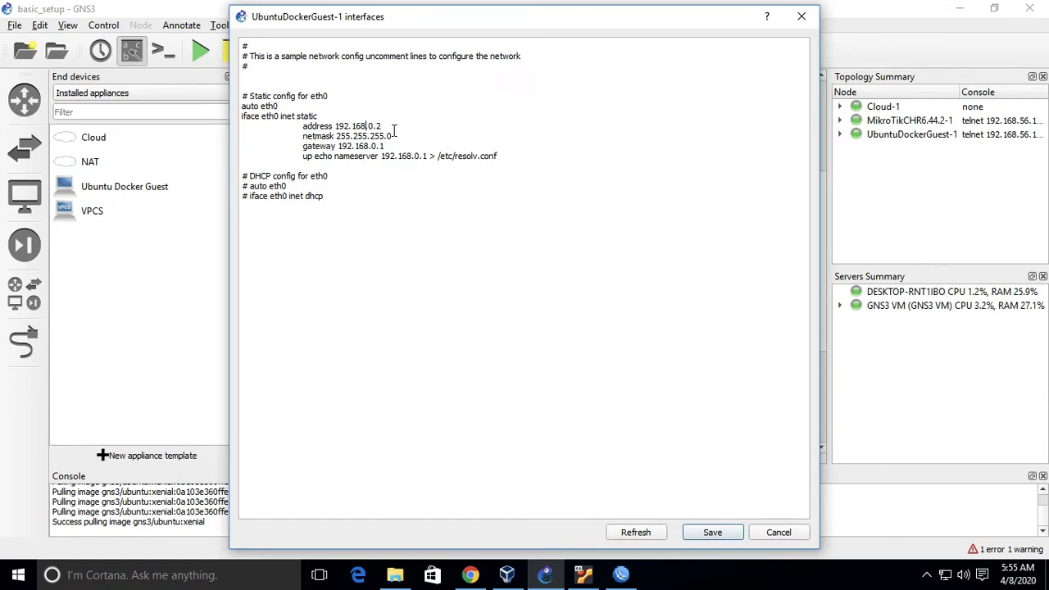
left_click(171, 276)
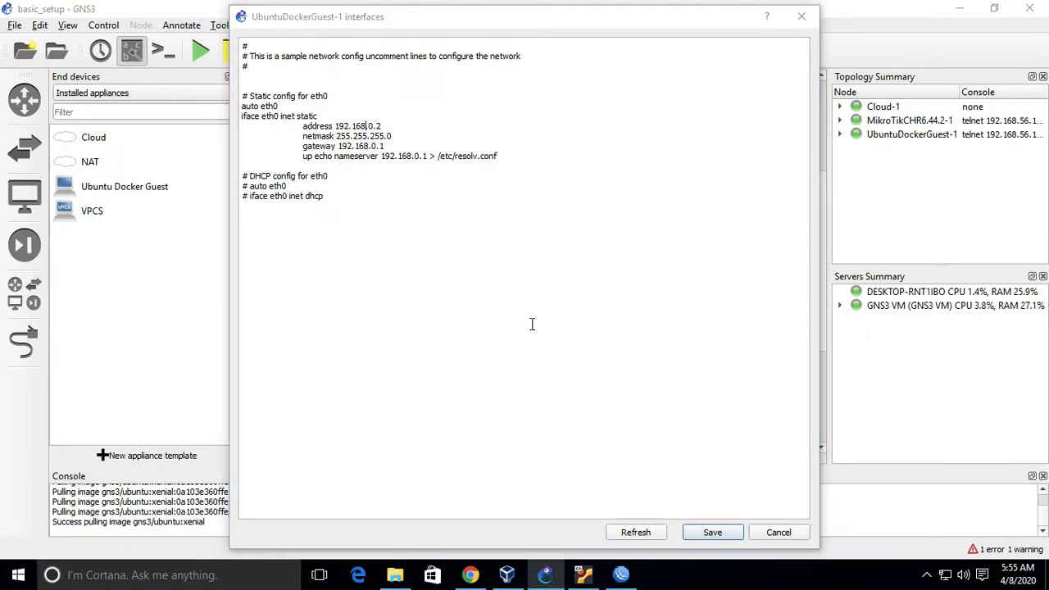
left_click(796, 534)
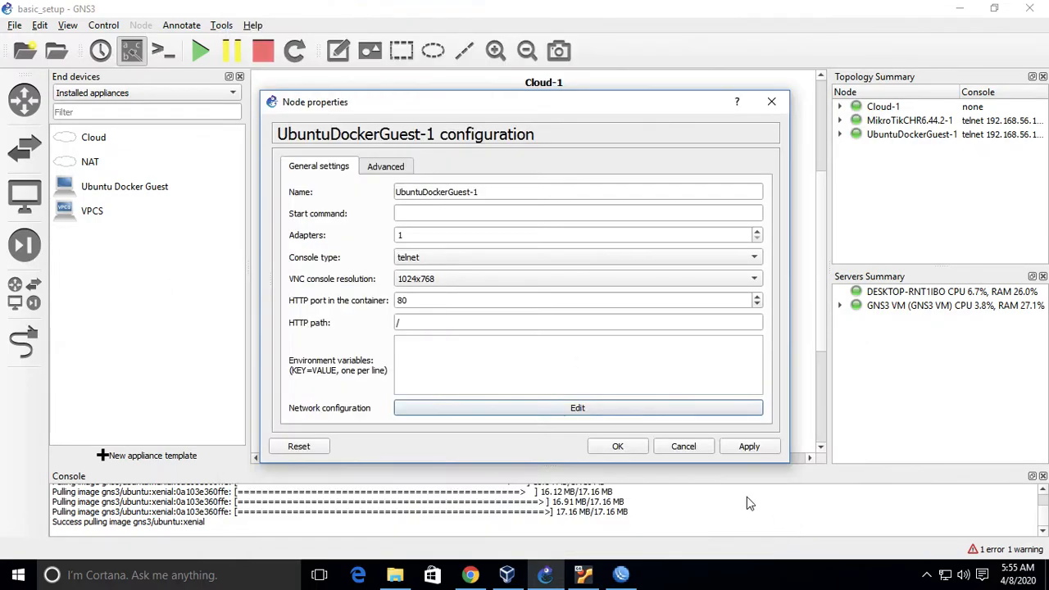
left_click(696, 450)
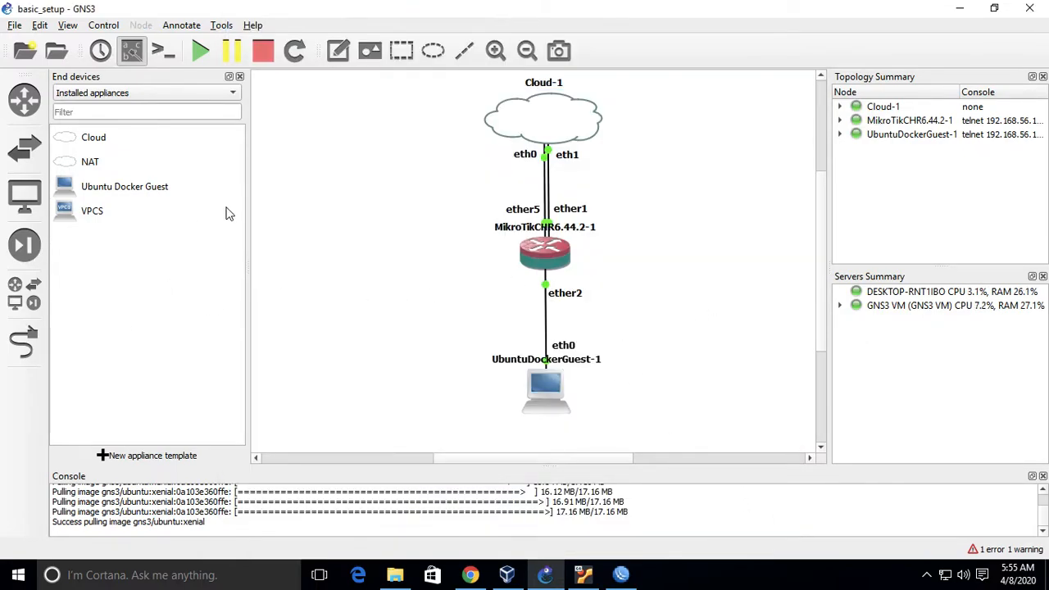
Add a text note reading 192.168.1.2/24 to the topology and place it beside the Ubuntu guest's eth0 label
left_click(340, 52)
left_click(353, 289)
type("192.168.1.")
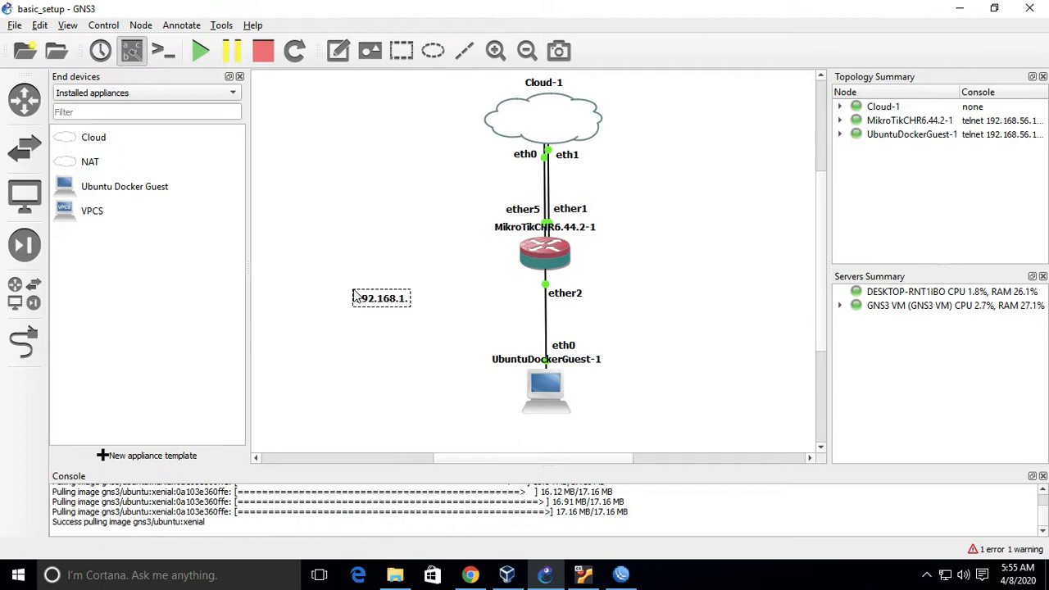
type("2/24")
left_click(433, 254)
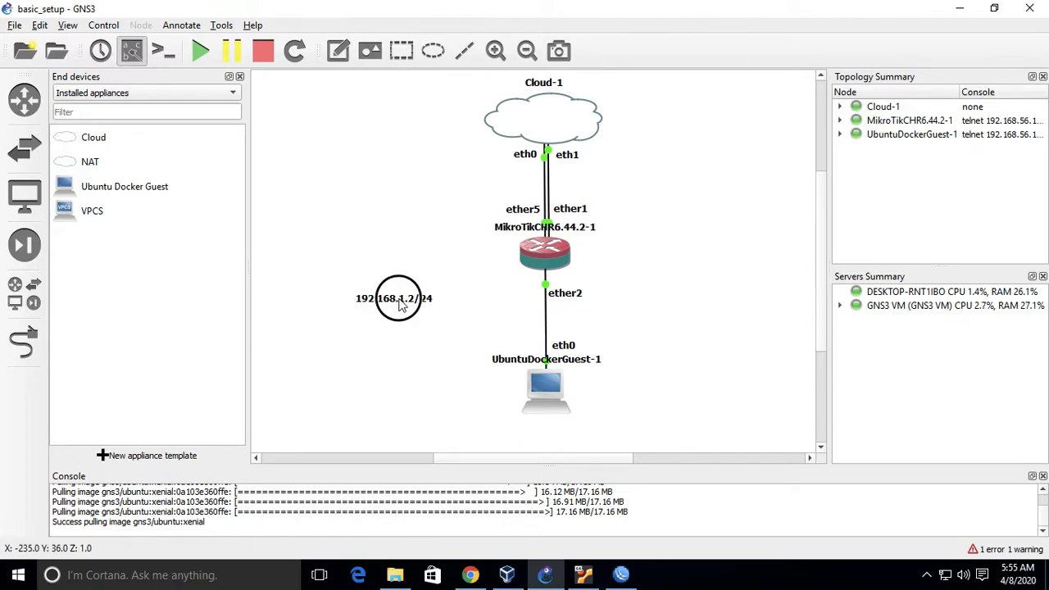
left_click_drag(401, 304, 610, 342)
left_click(697, 269)
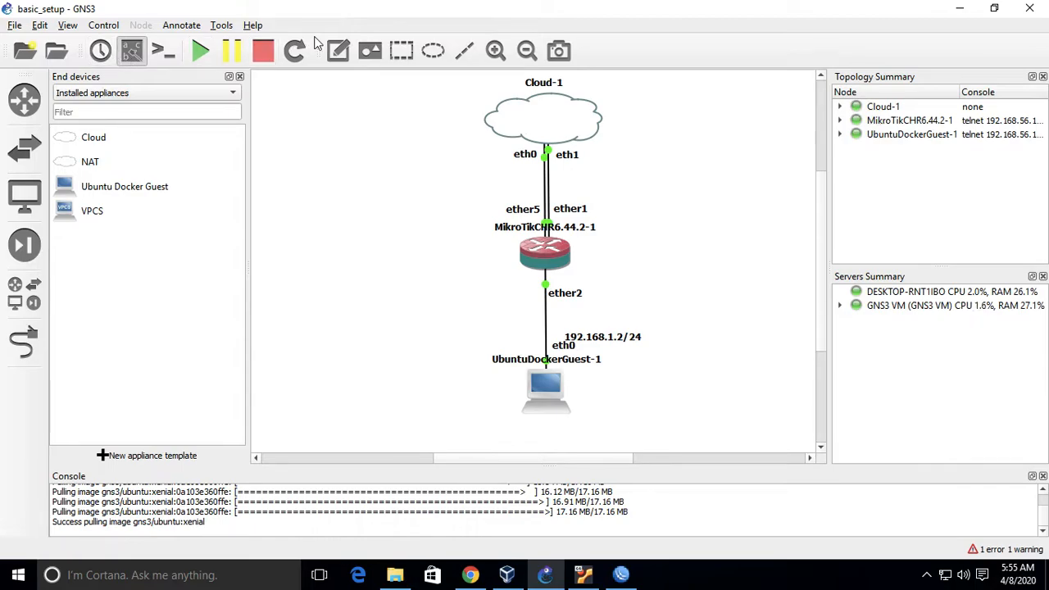
Add a text note reading 192.168.1.1/24 and place it beside the MikroTik router's ether2 label
left_click(338, 50)
type("192.168")
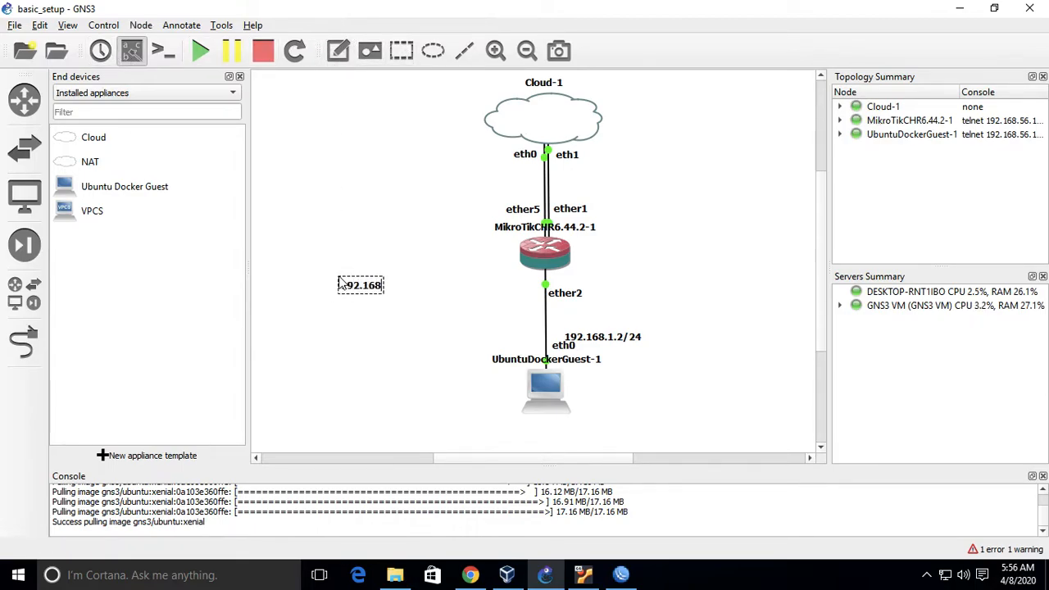
type(".1.1/24")
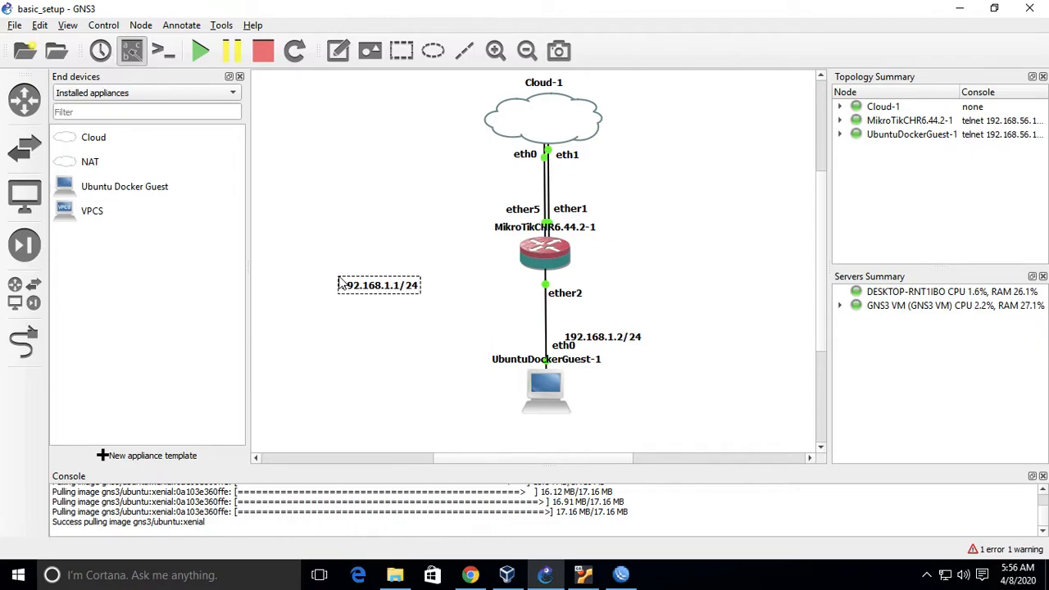
left_click(391, 238)
left_click(374, 286)
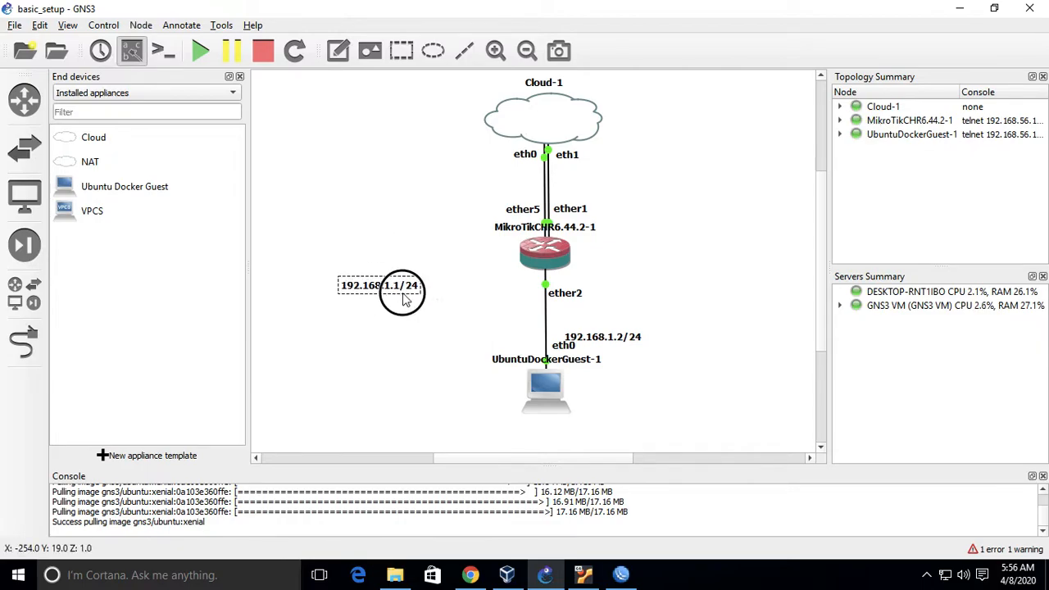
left_click_drag(402, 298, 603, 294)
left_click(689, 299)
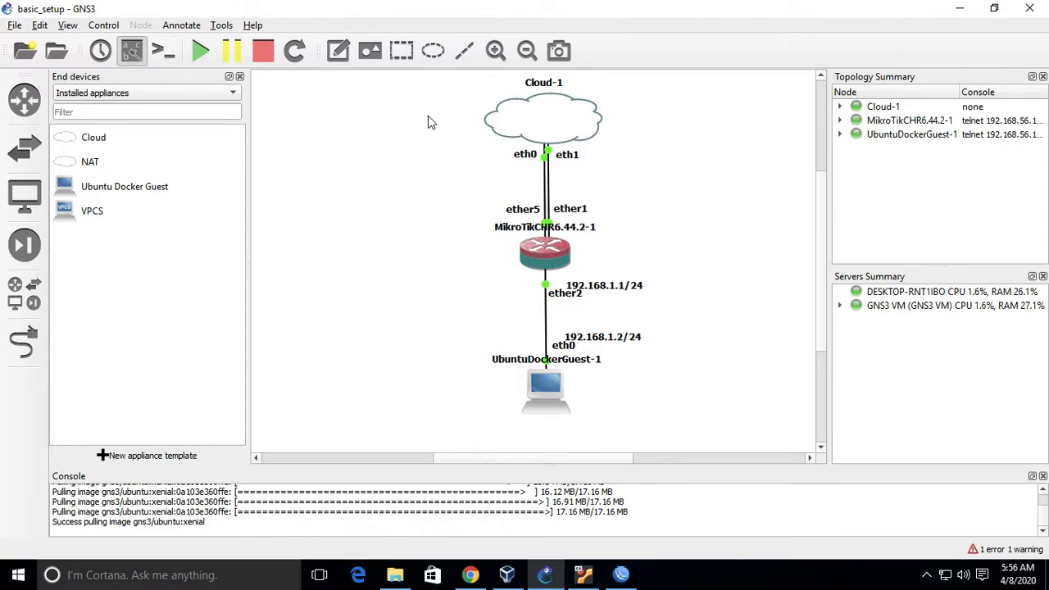
Add a text note reading DHCP and place it beside the MikroTik router's ether1 label
left_click(338, 50)
type("DHCP")
left_click(472, 93)
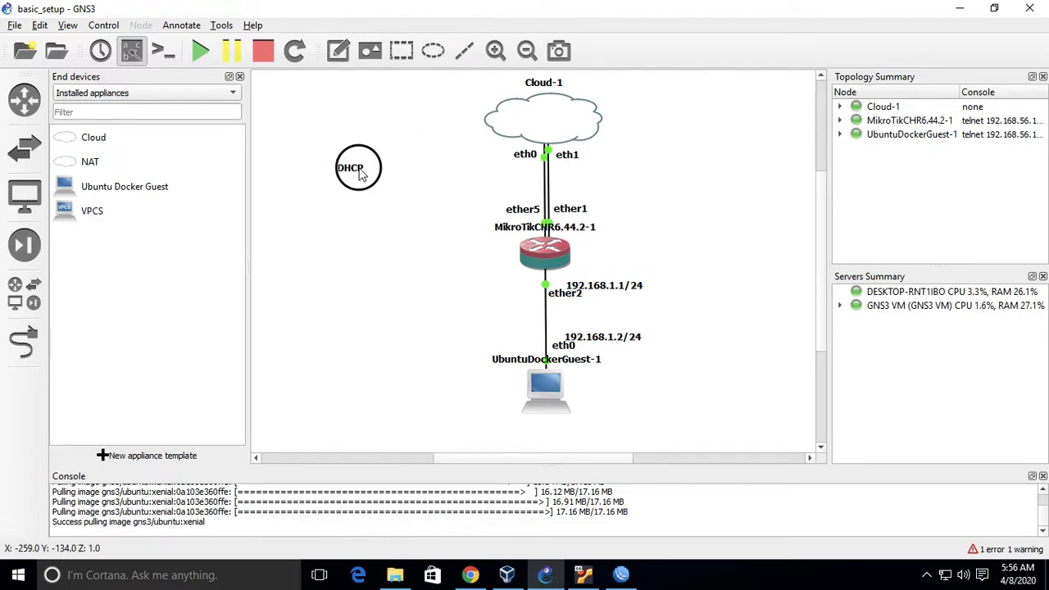
left_click_drag(361, 175, 601, 211)
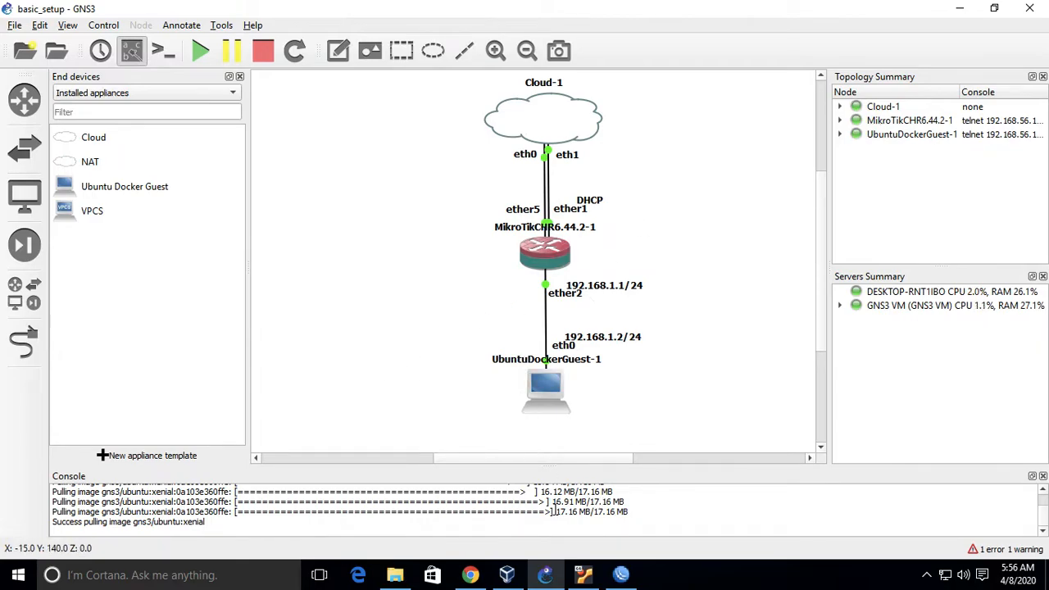
Open the Ubuntu guest's network configuration, keeping the topology notes in view, and uncomment all lines of the static eth0 block
right_click(533, 387)
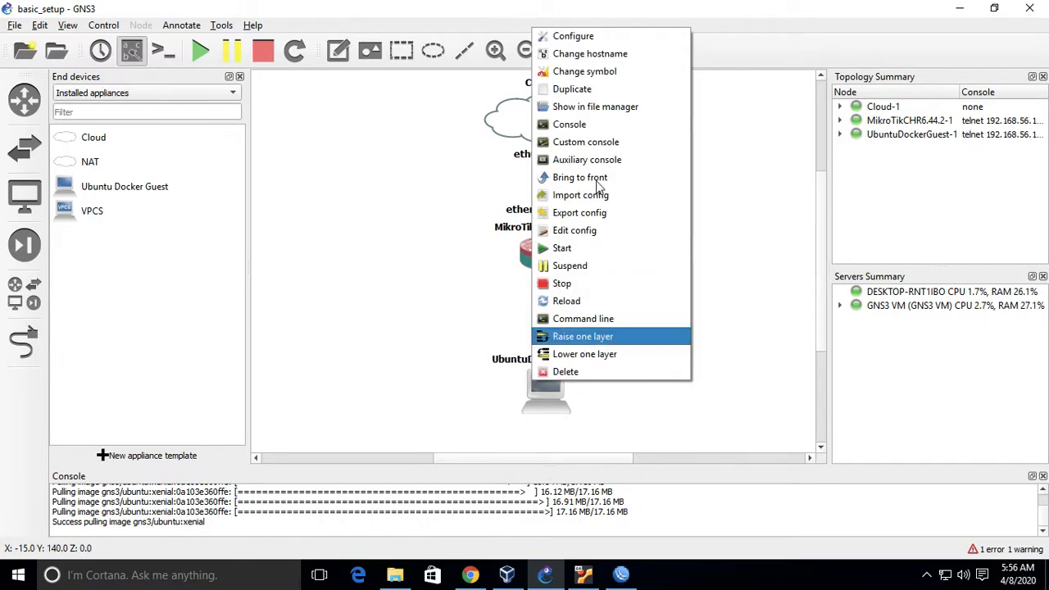
left_click(645, 39)
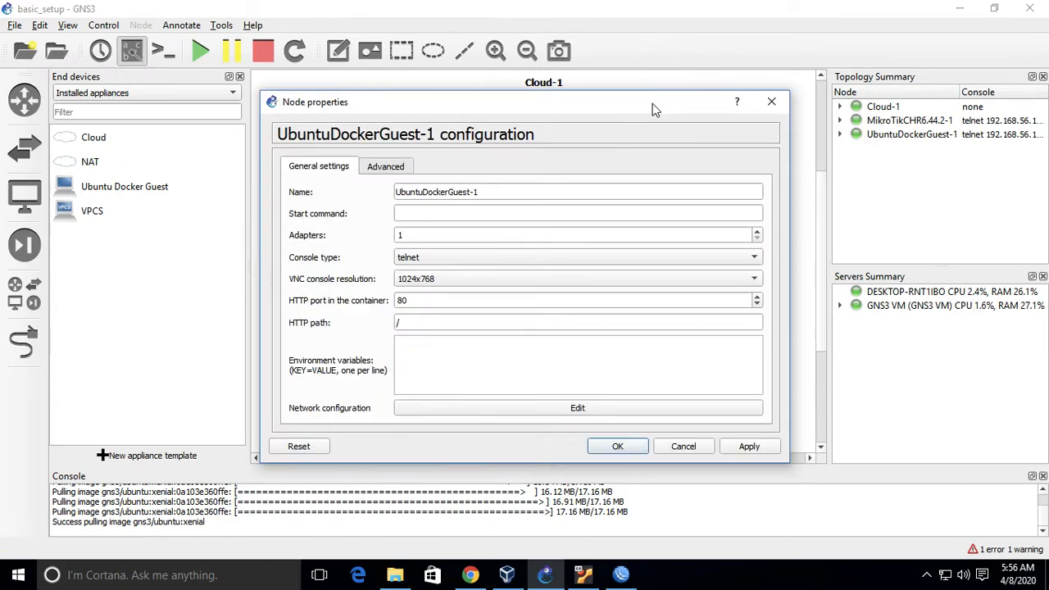
left_click_drag(654, 108, 421, 94)
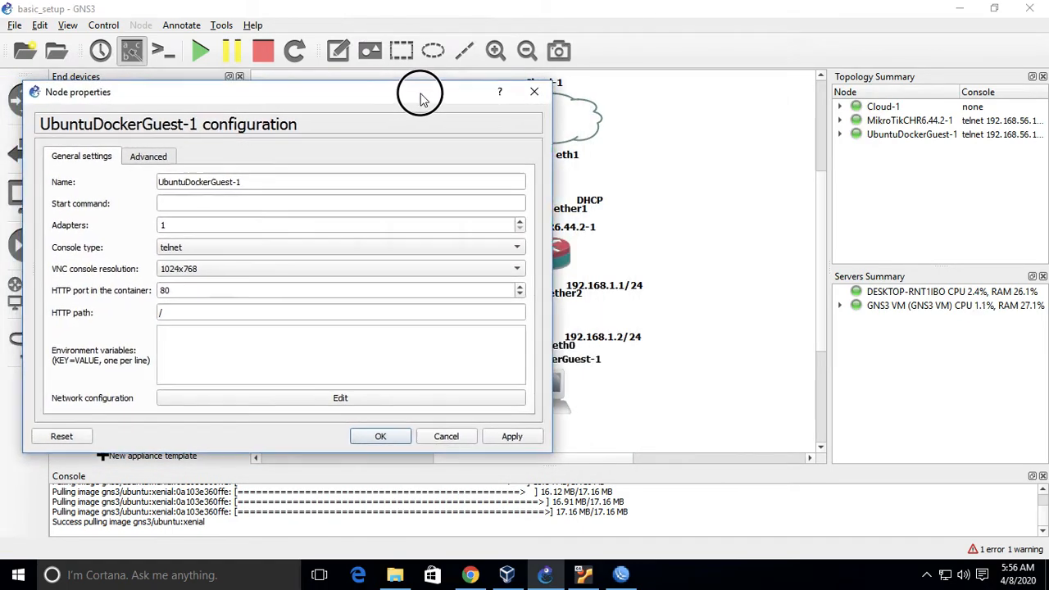
left_click(295, 402)
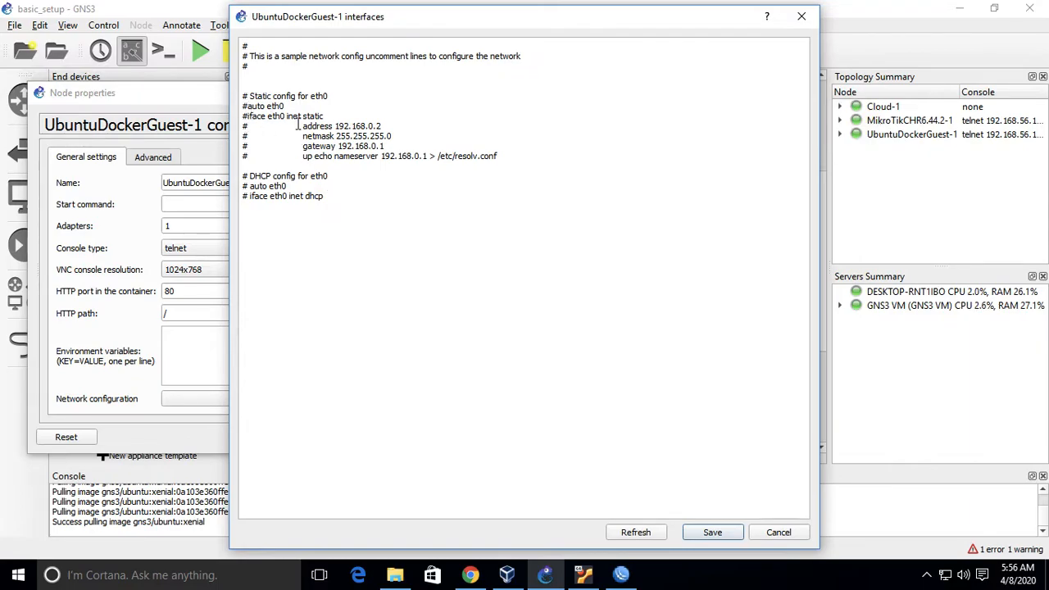
key("Delete")
key("Down")
key("Delete")
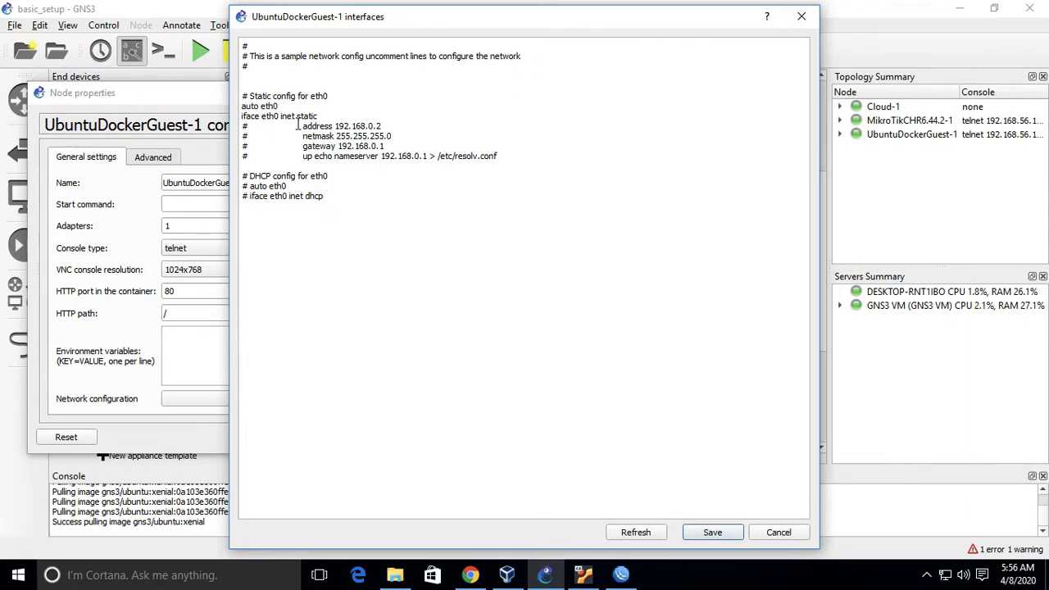
key("Down")
key("Delete")
key("Down")
key("Delete")
key("Down")
key("Delete")
key("Down")
key("Delete")
Set the guest's eth0 address to 192.168.1.2 and its gateway and nameserver to 192.168.1.1, save the file and apply the node configuration
left_click(373, 127)
key("BackSpace")
key("BackSpace")
type("1.")
key("BackSpace")
type("1")
left_click(419, 155)
key("BackSpace")
type("1")
left_click(737, 533)
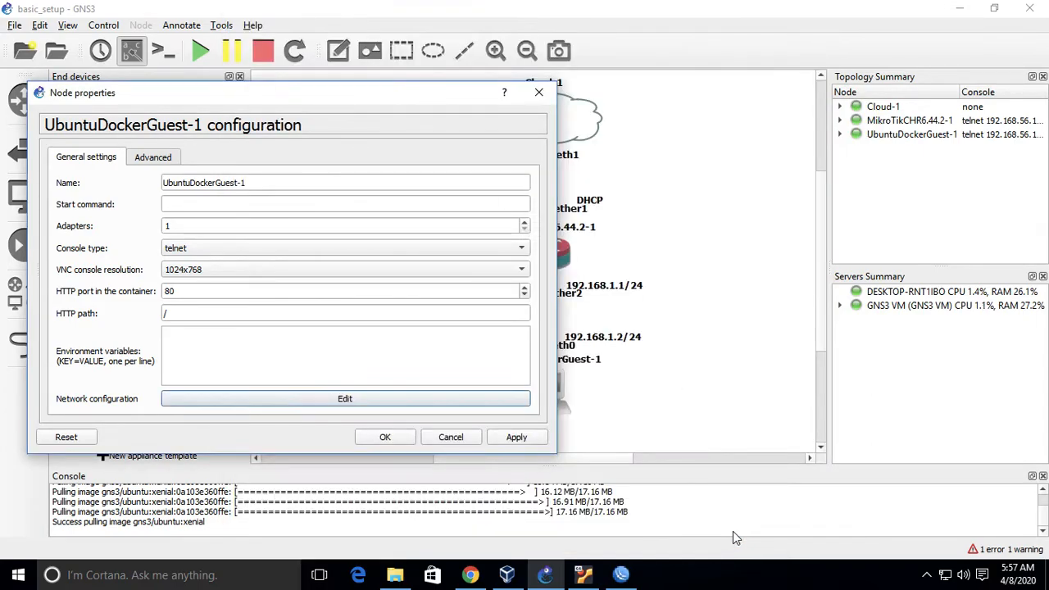
left_click(511, 441)
left_click(370, 439)
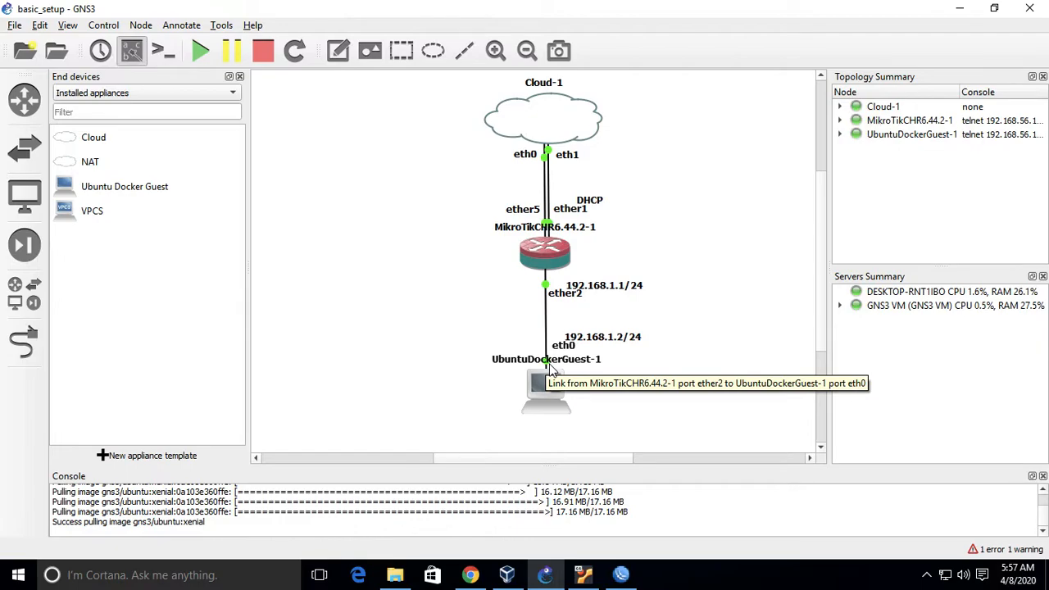
Open the Ubuntu guest's console and run ifconfig to check the eth0 address
mouse_move(548, 398)
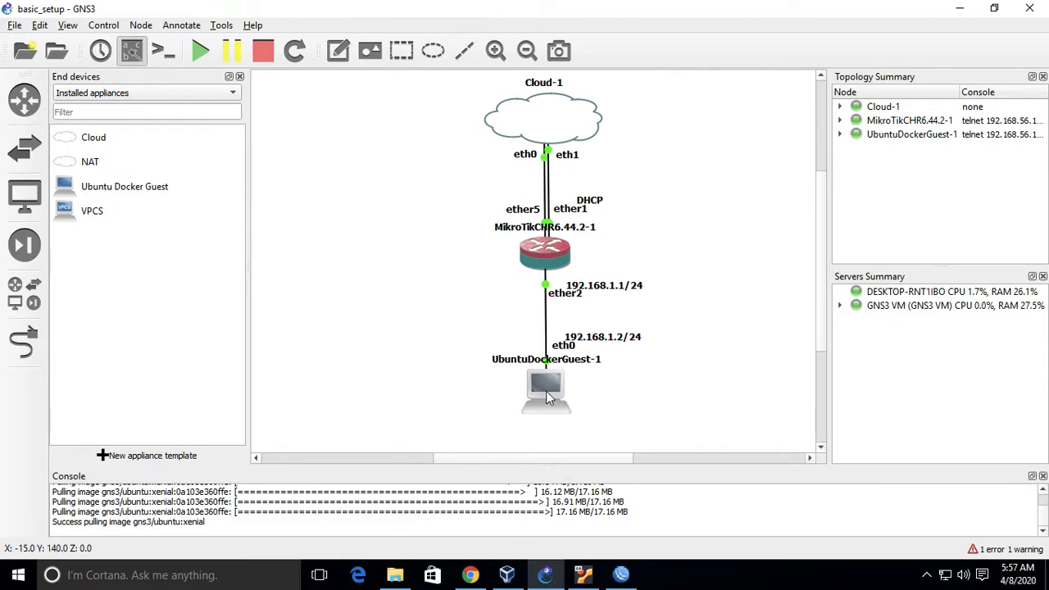
right_click(548, 398)
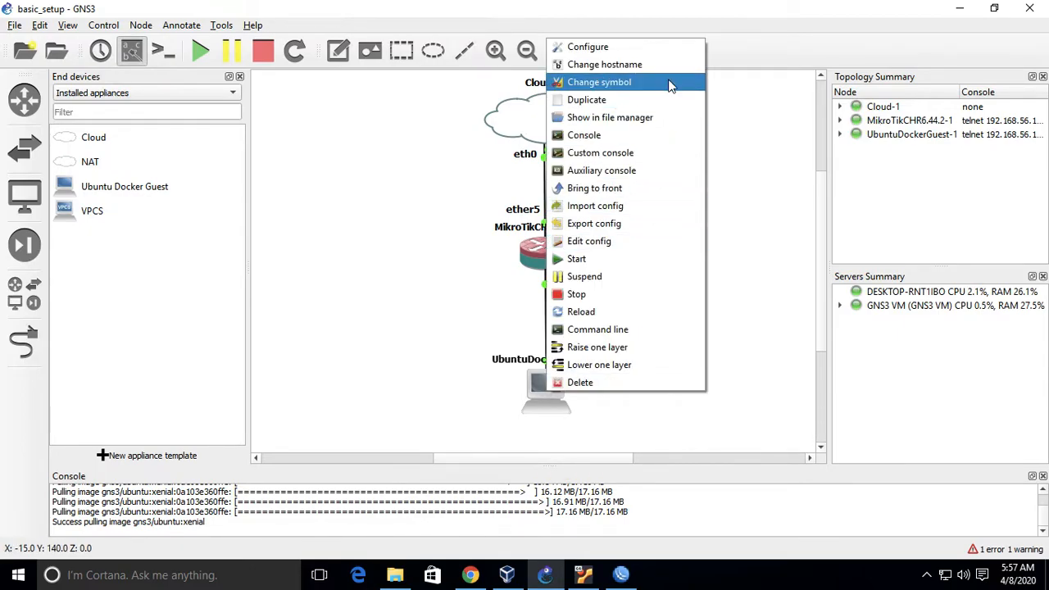
left_click(610, 135)
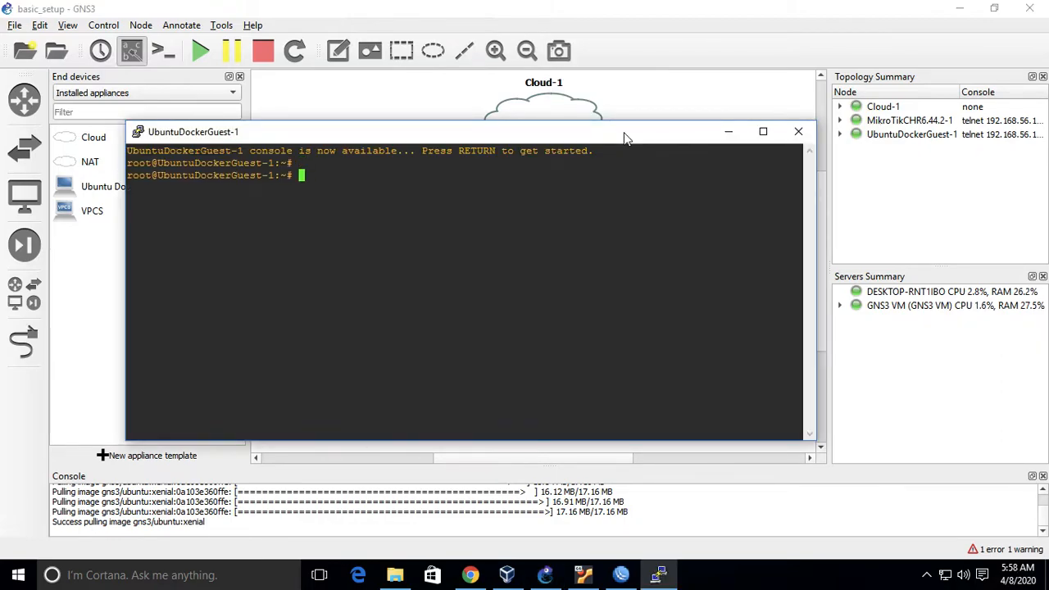
type("ifconfig")
key("Return")
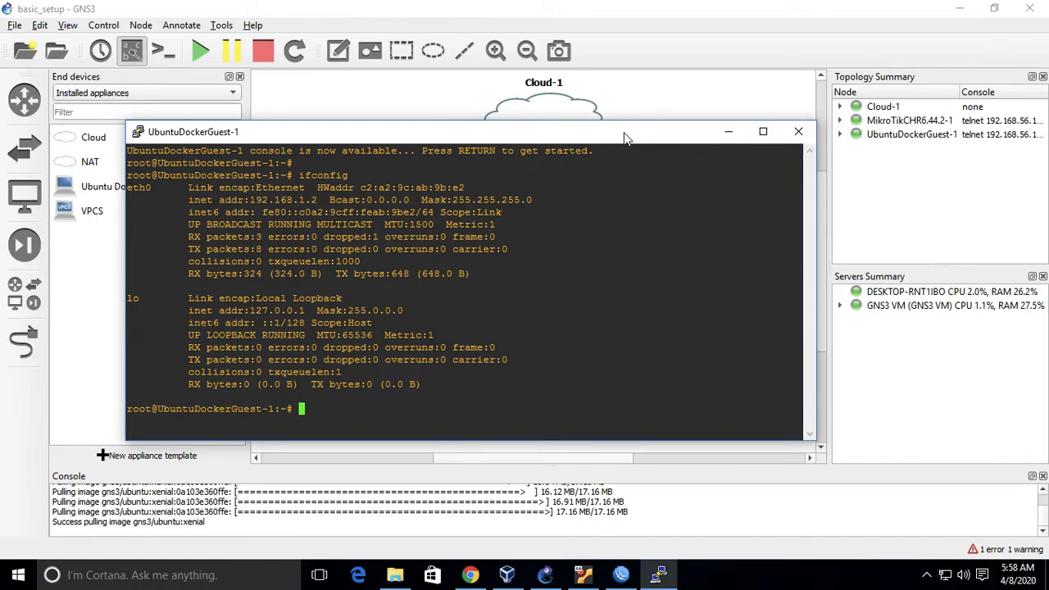
Switch to WinBox and add the IP address 192.168.1.1/24 on interface ether2
left_click(671, 98)
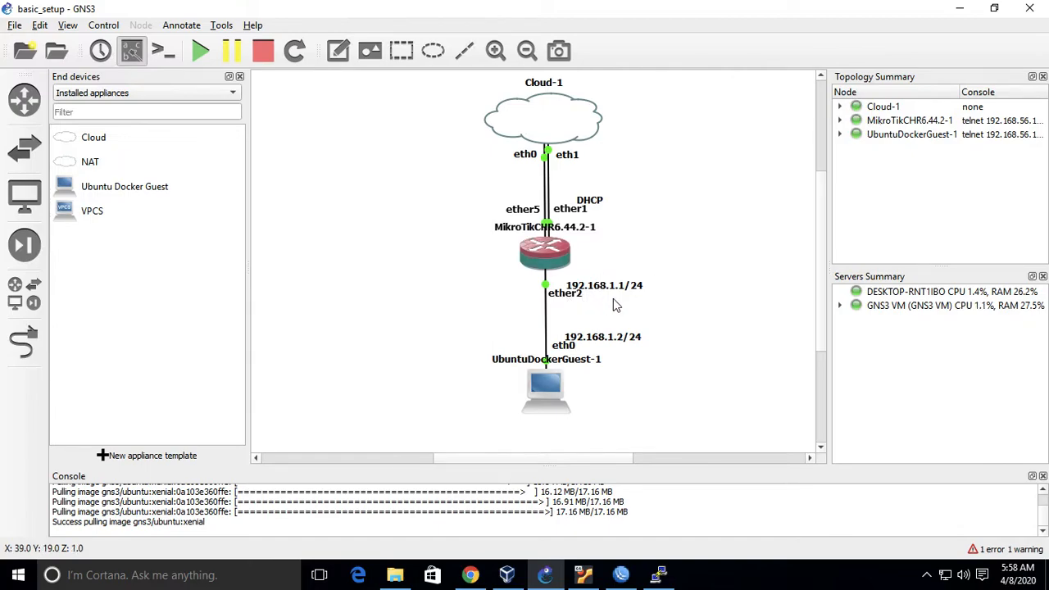
left_click(621, 574)
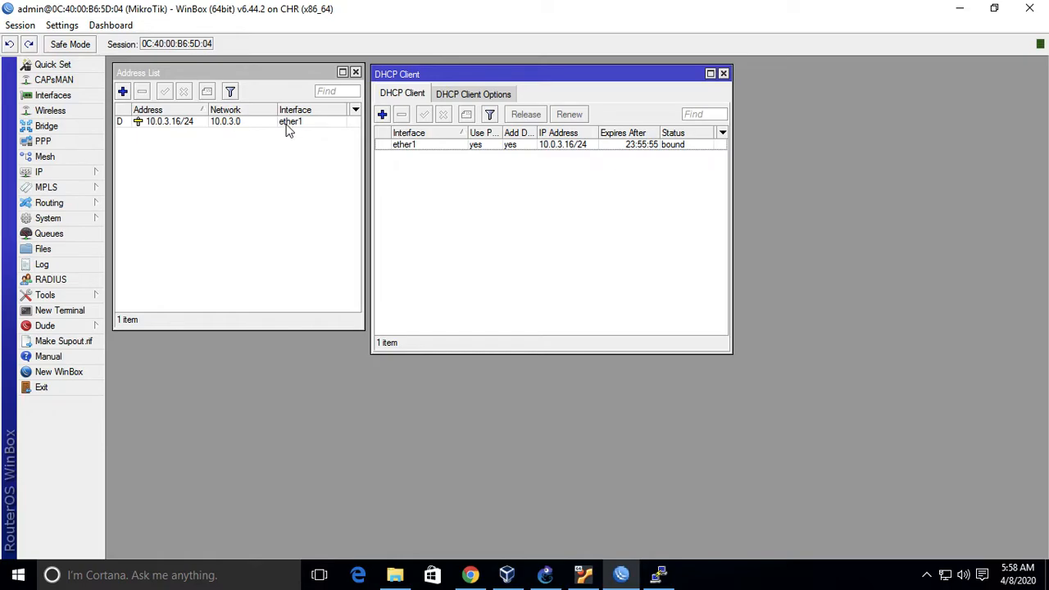
left_click(123, 92)
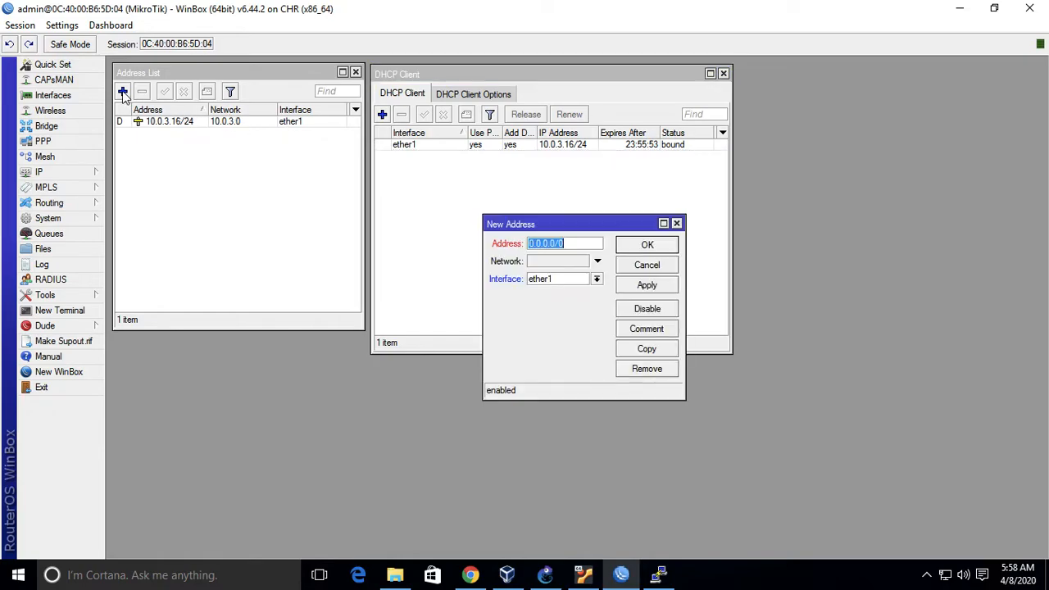
type("192.168.1.1/24")
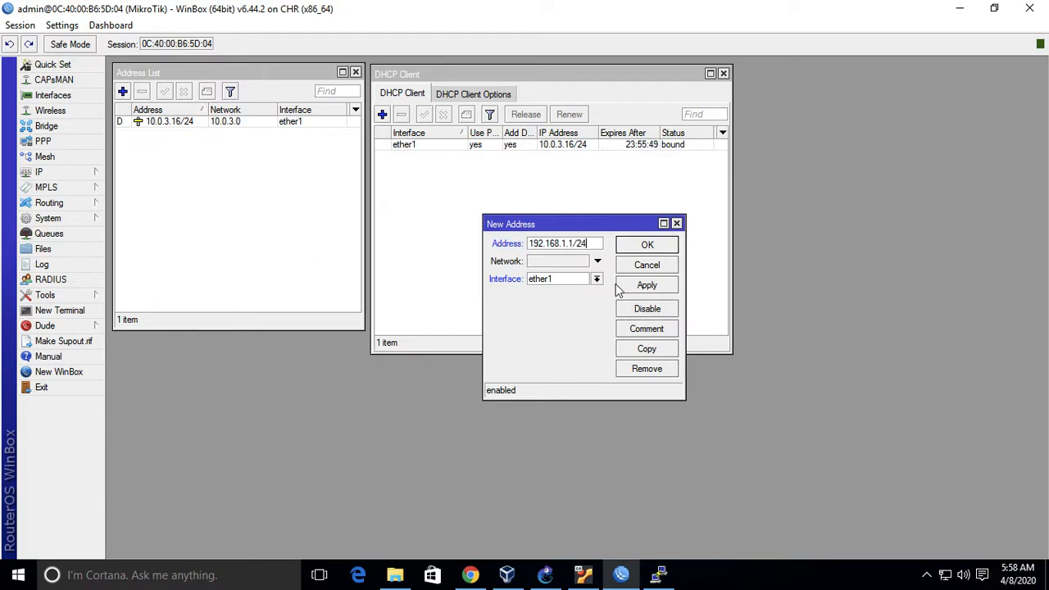
left_click(597, 281)
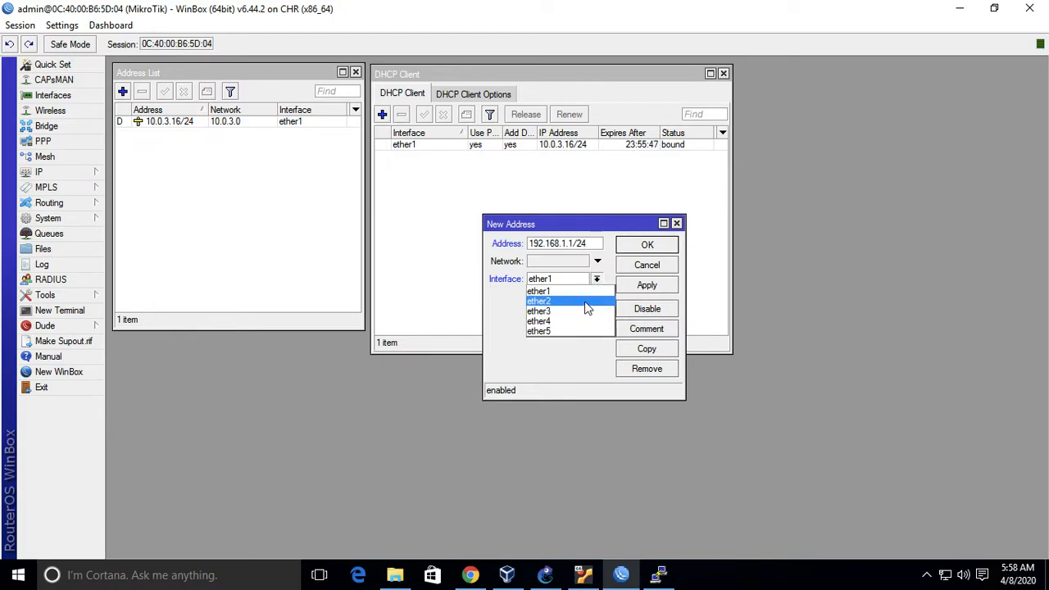
left_click(585, 306)
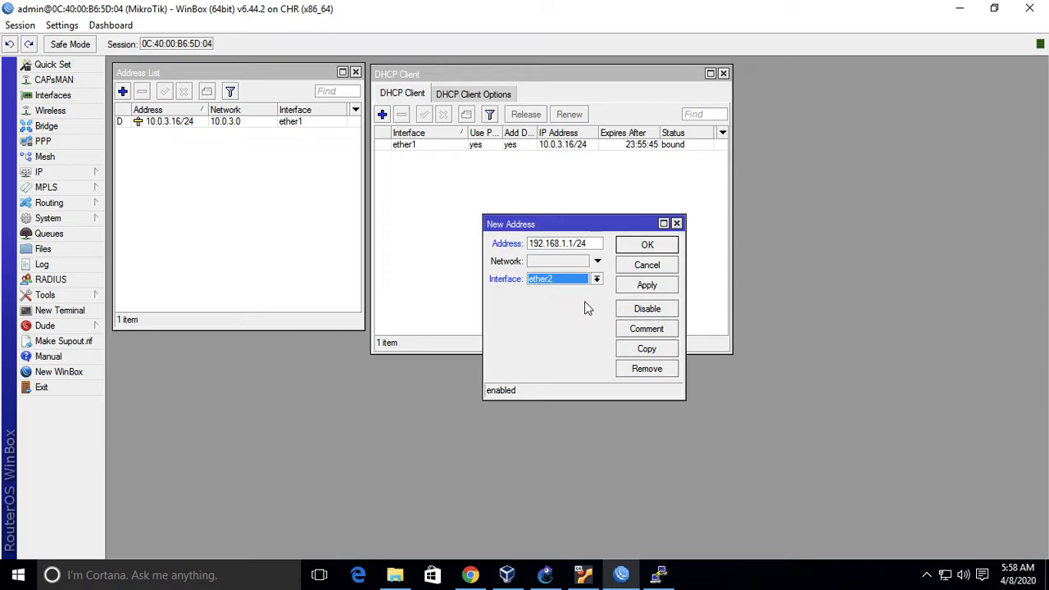
left_click(670, 245)
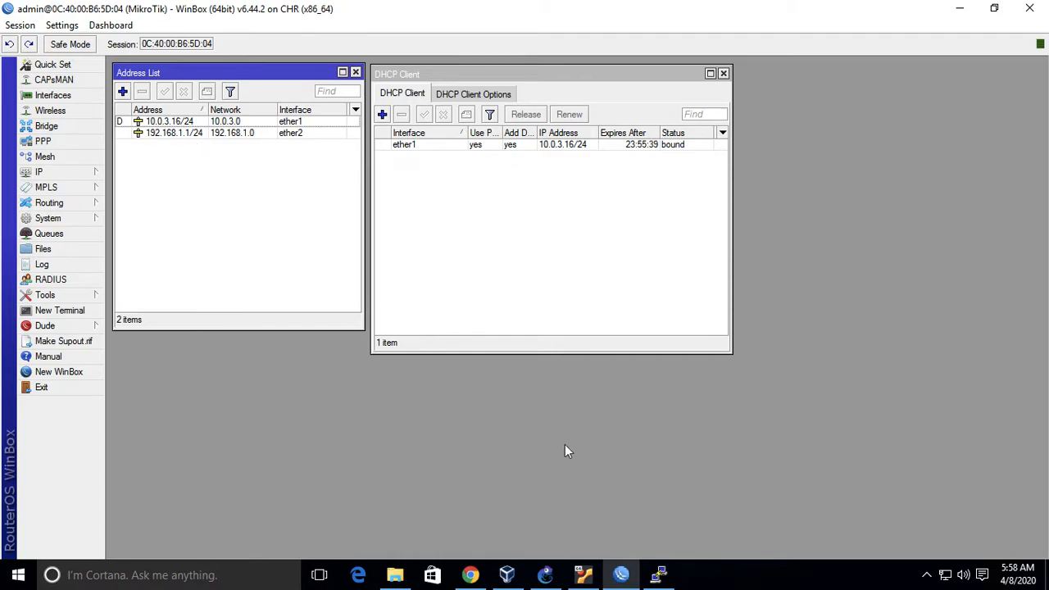
Switch to the Ubuntu guest's console, ping the router at 192.168.1.1 and stop the ping after several replies
left_click(660, 573)
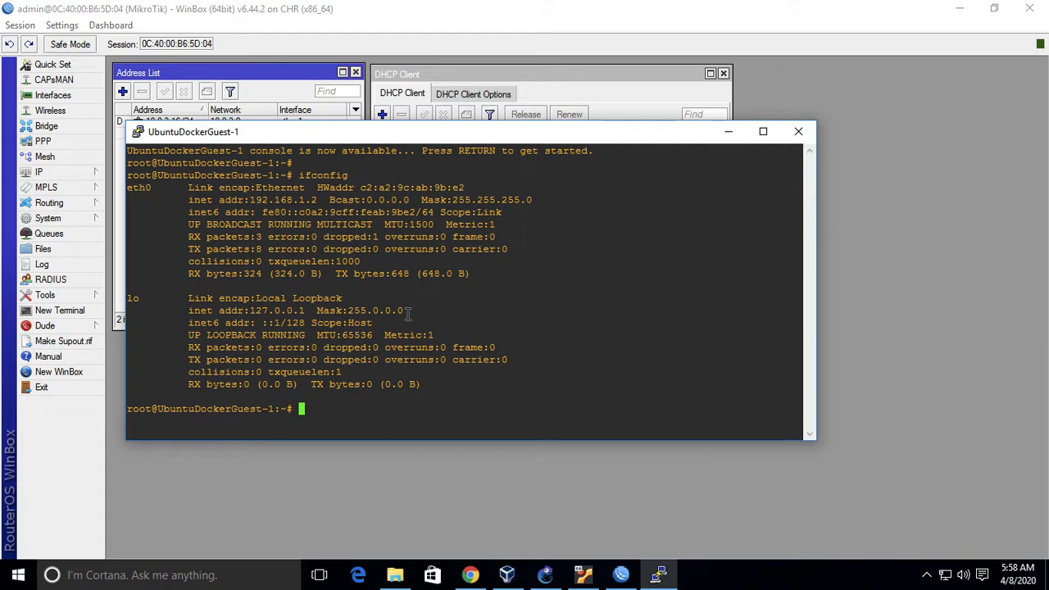
type("ping 192.168.1.1")
key("Return")
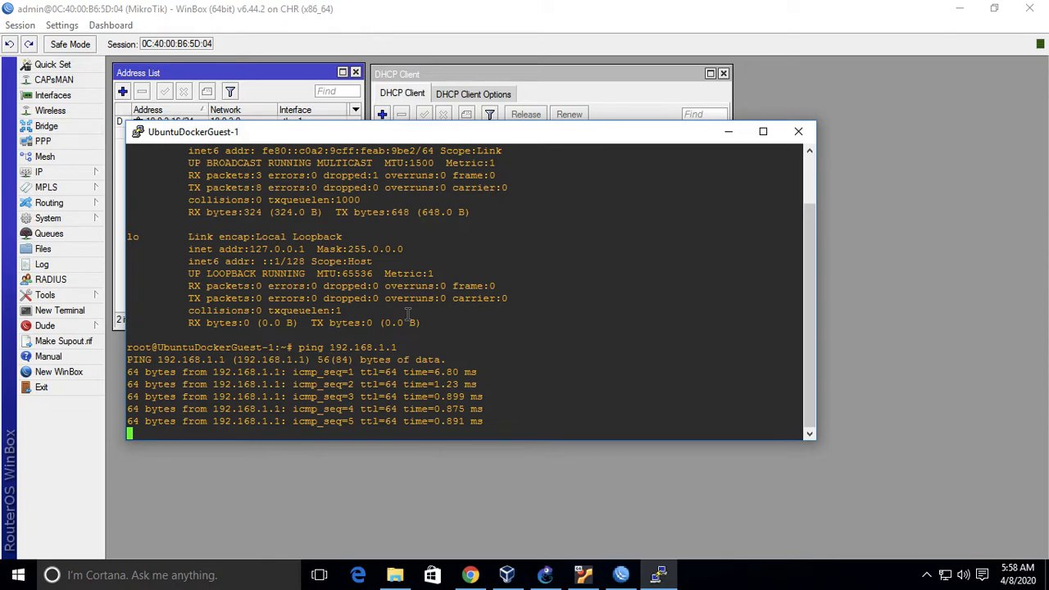
key("ctrl+c")
Test the guest's internet access by pinging google.com and 8.8.8.8, then stop the ping
type("pi")
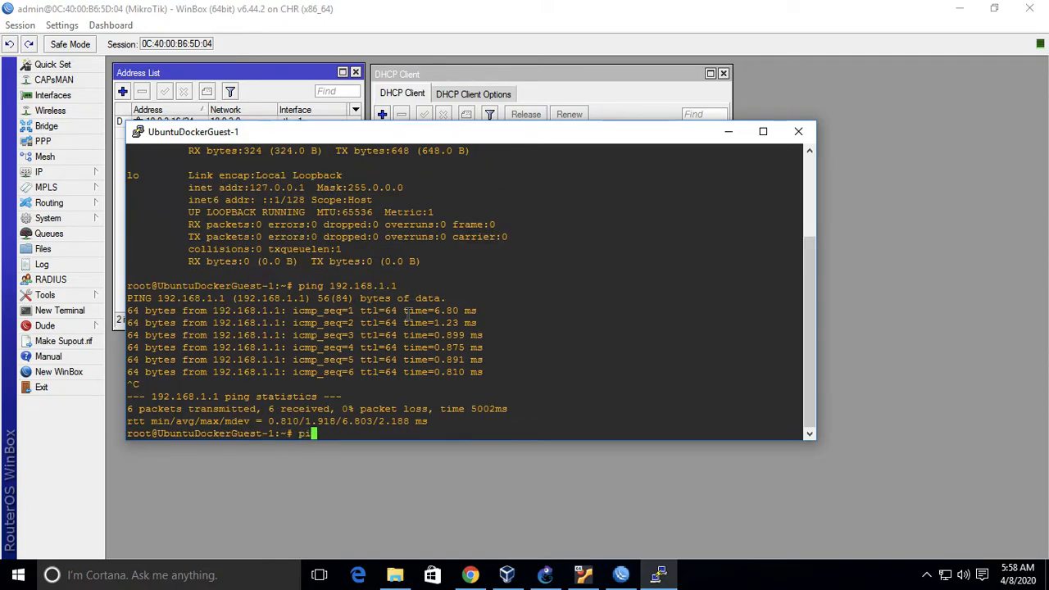
type("ng google.com")
key("Return")
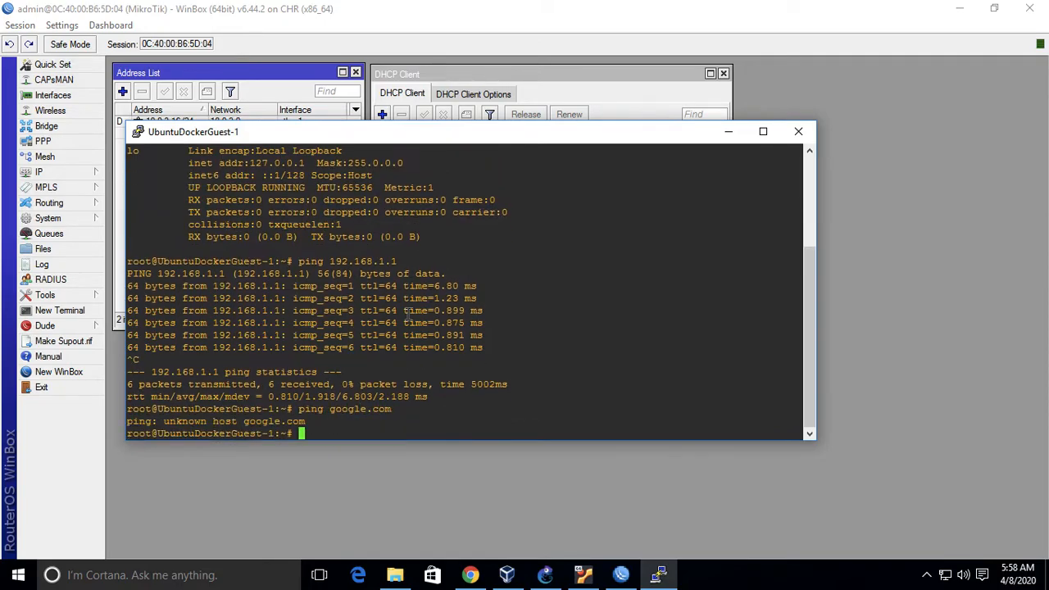
type("ping 8.8.8.8")
key("Return")
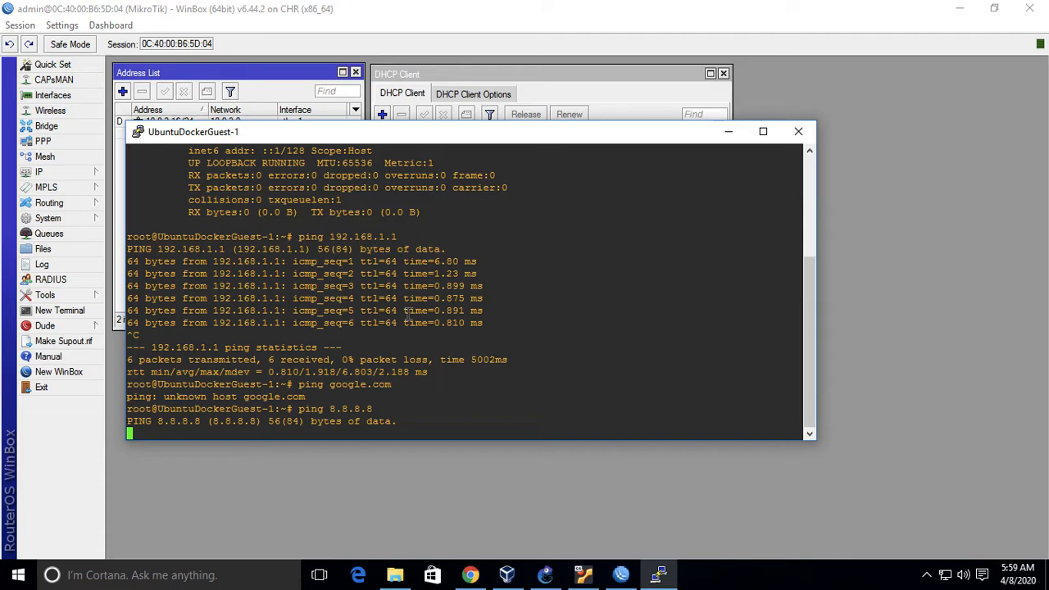
key("ctrl+c")
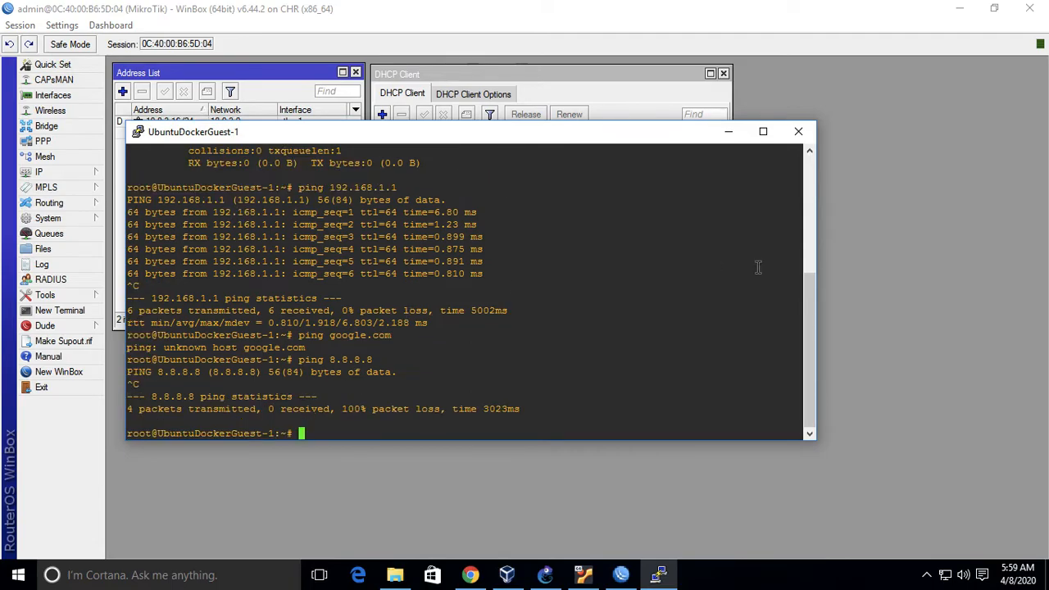
Compare the guest's ping output with the GNS3 topology, examining the path through the MikroTik router to the cloud
left_click(542, 575)
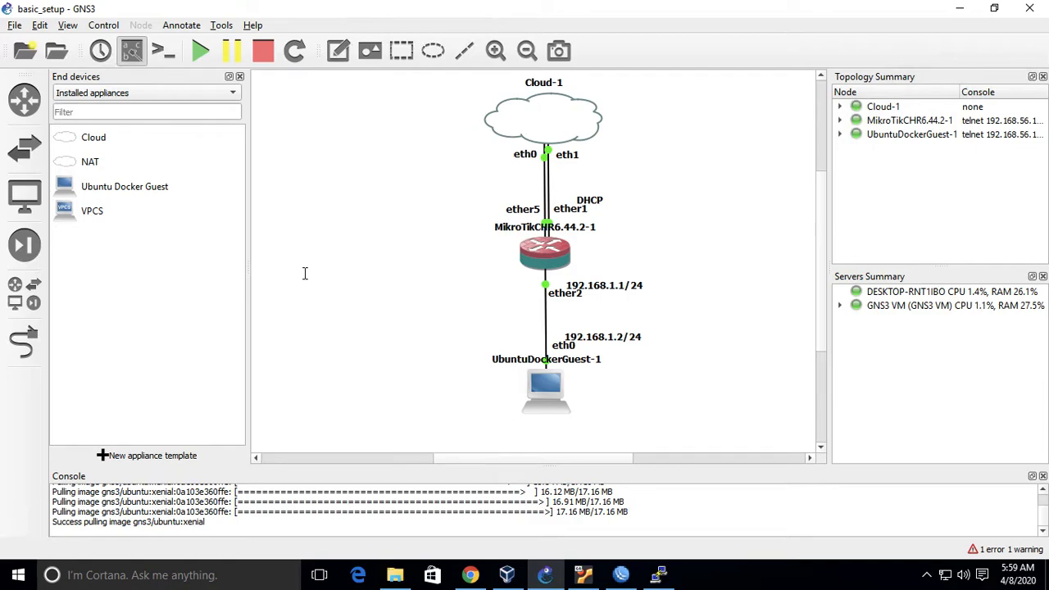
mouse_move(528, 252)
left_click(658, 575)
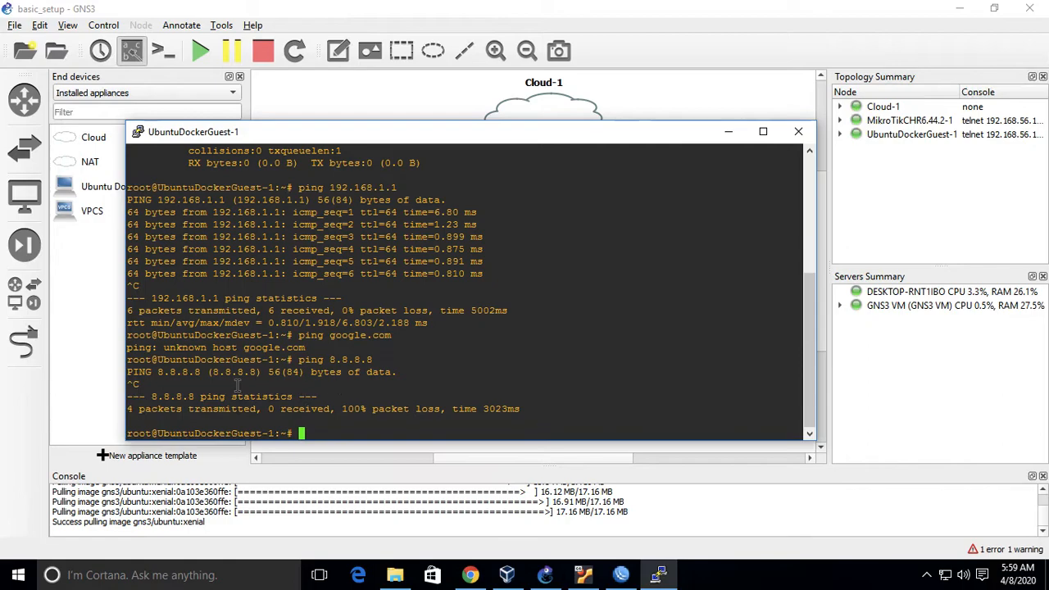
left_click(653, 115)
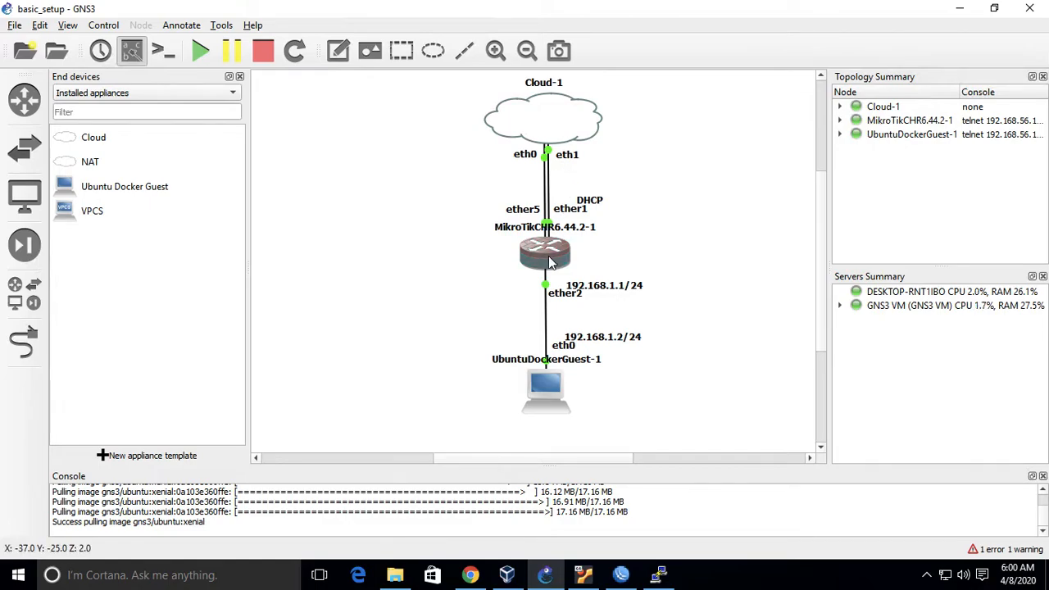
mouse_move(548, 260)
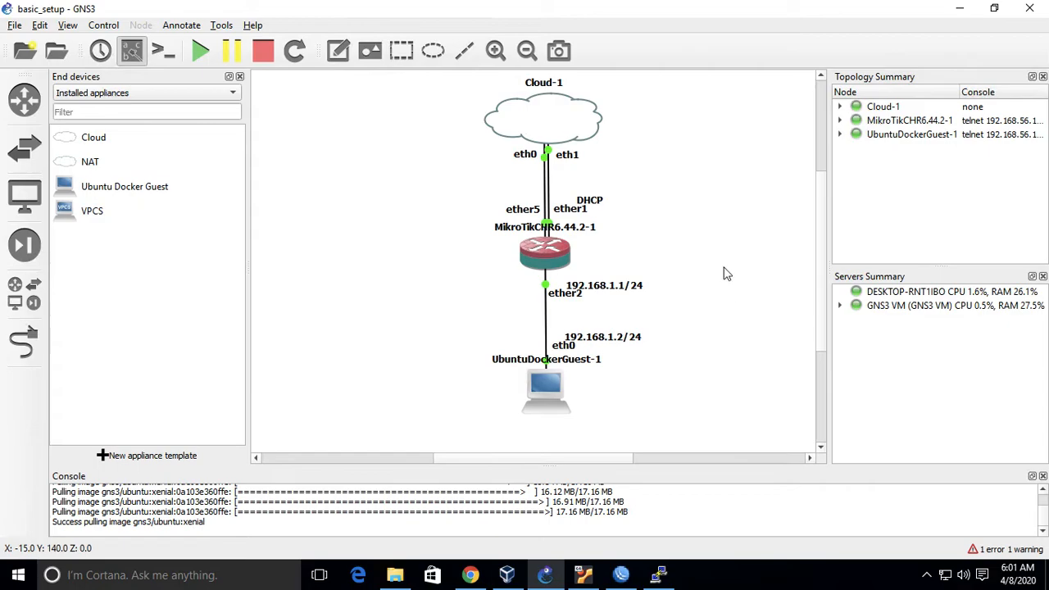
In WinBox, start a new firewall NAT rule with chain srcnat and out interface ether1
left_click(621, 574)
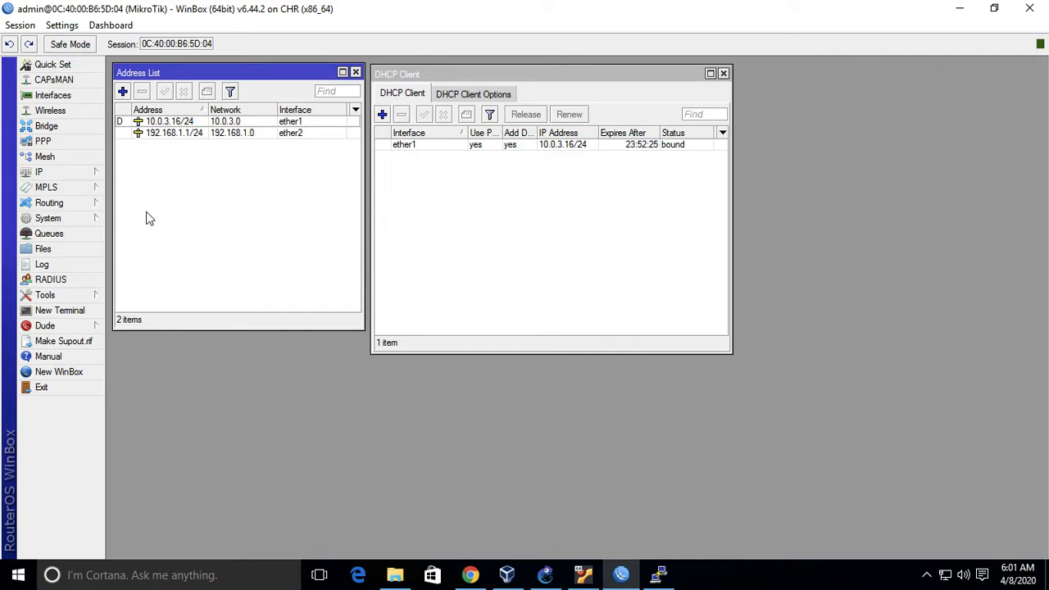
left_click(83, 172)
left_click(288, 189)
left_click(90, 176)
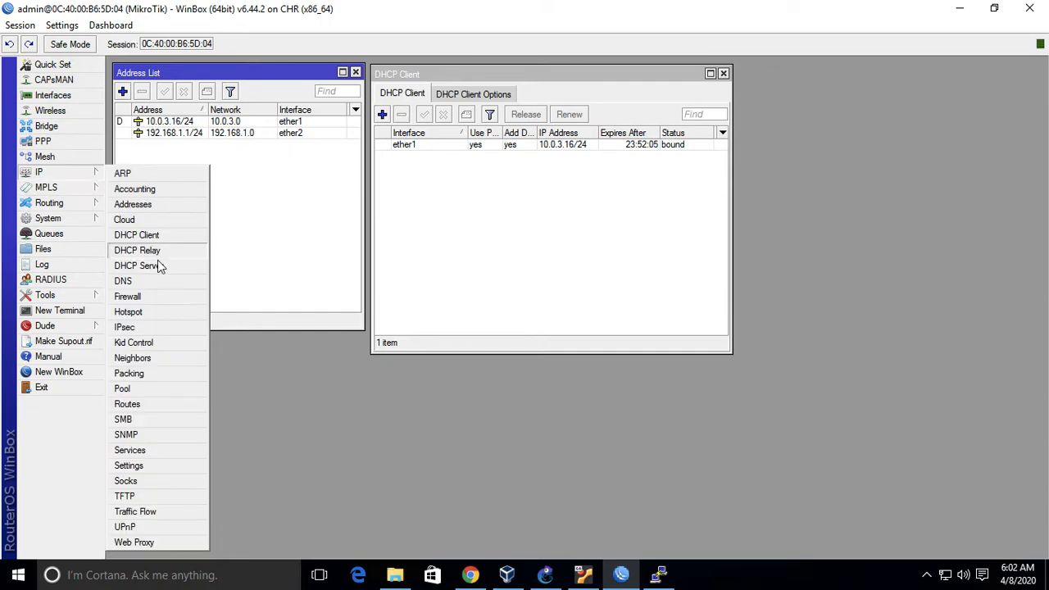
left_click(128, 297)
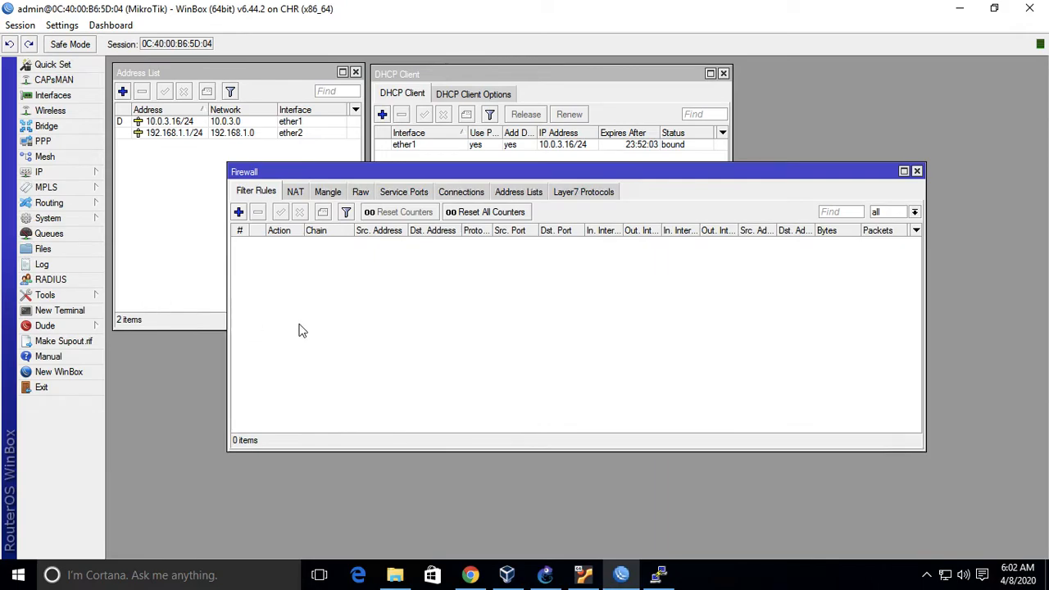
left_click(295, 193)
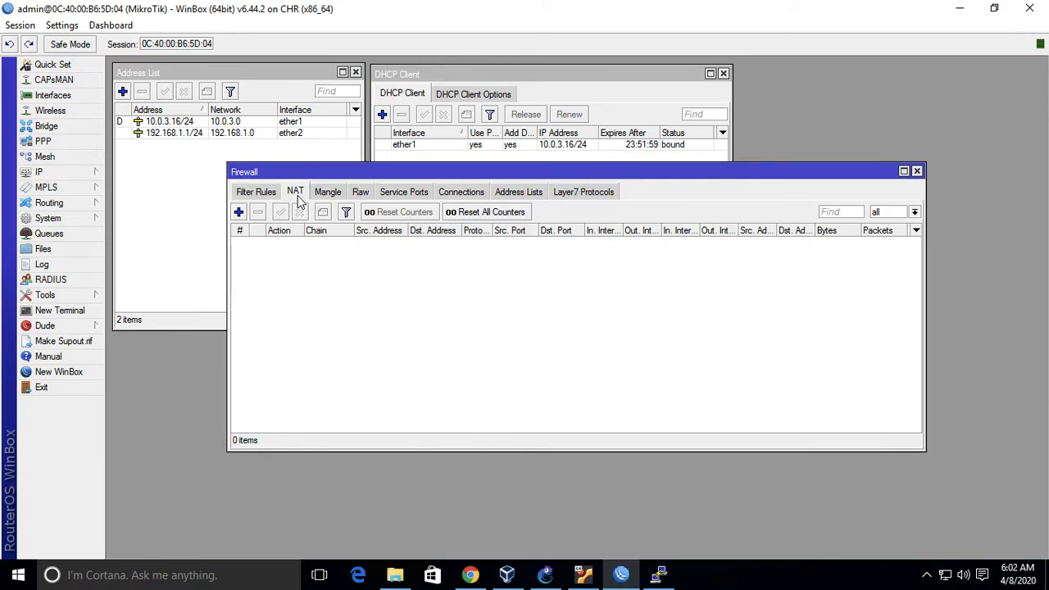
left_click(240, 214)
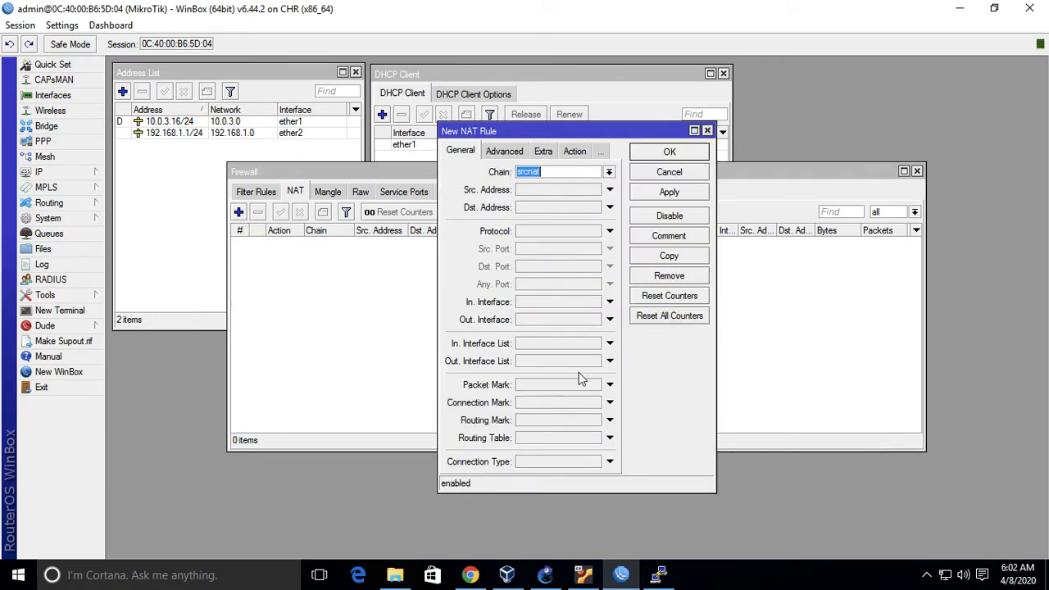
left_click(609, 320)
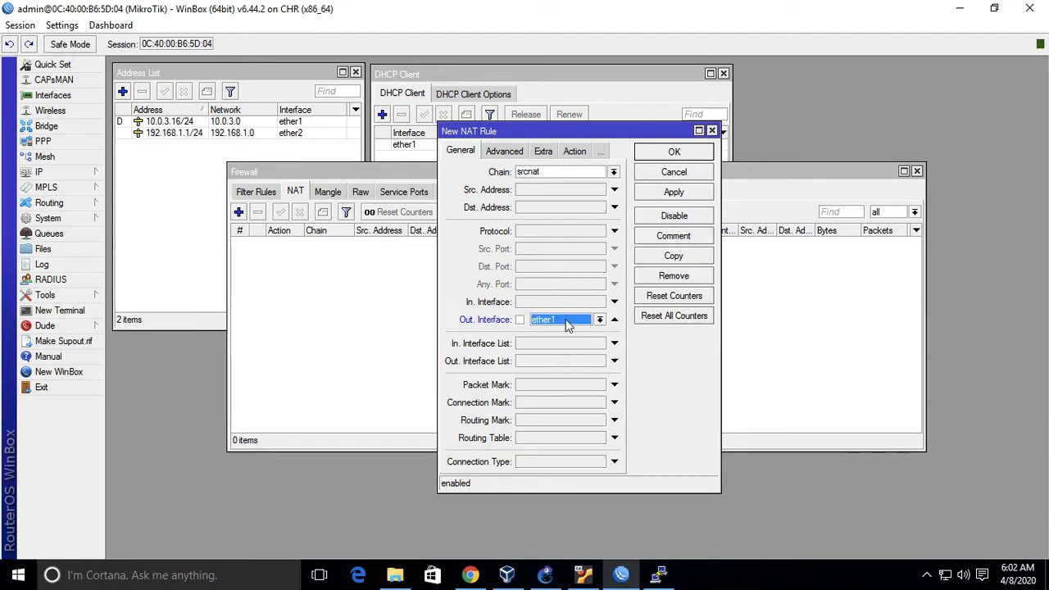
Check the outgoing interface against the topology, save the NAT rule with the masquerade action and widen the rule list's Action column
left_click(545, 574)
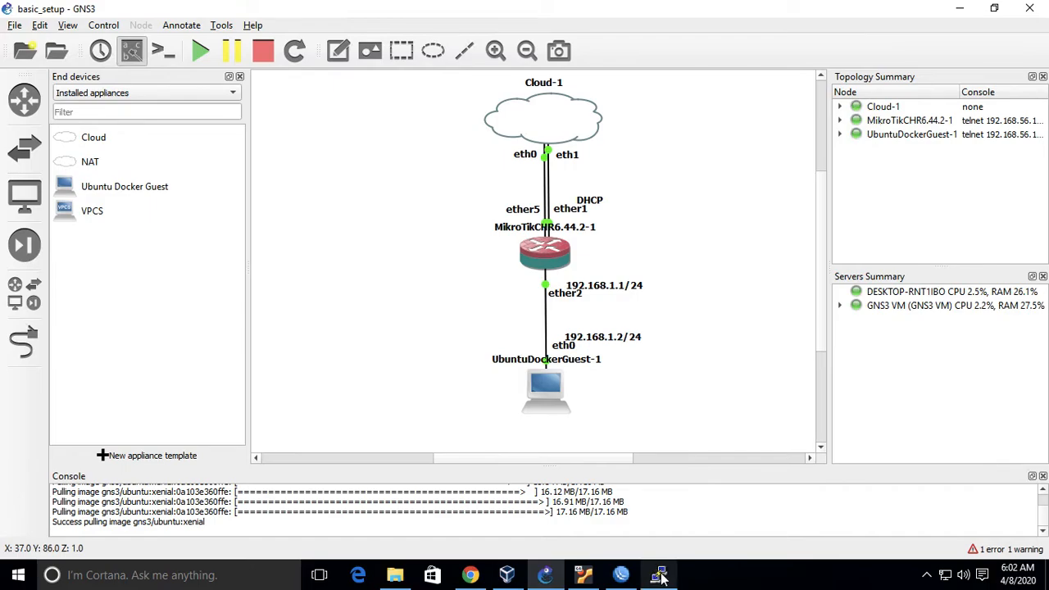
left_click(621, 575)
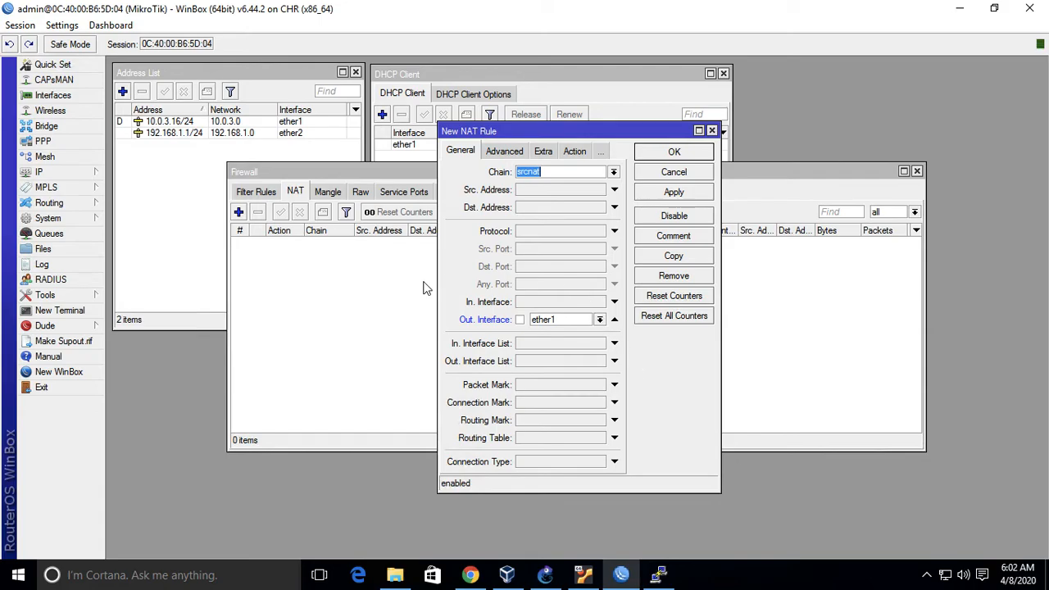
left_click(575, 151)
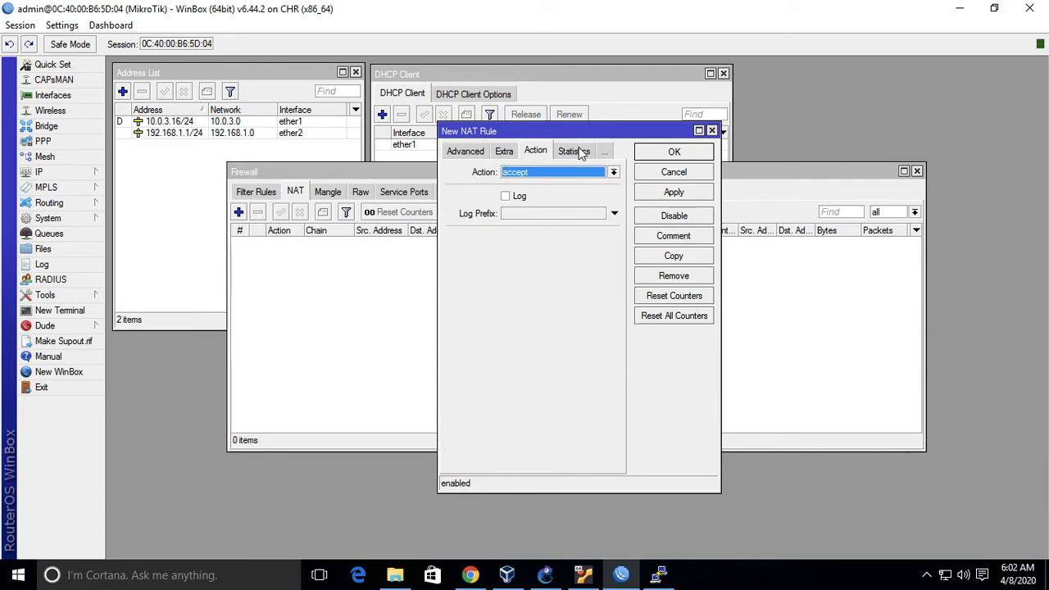
left_click(591, 172)
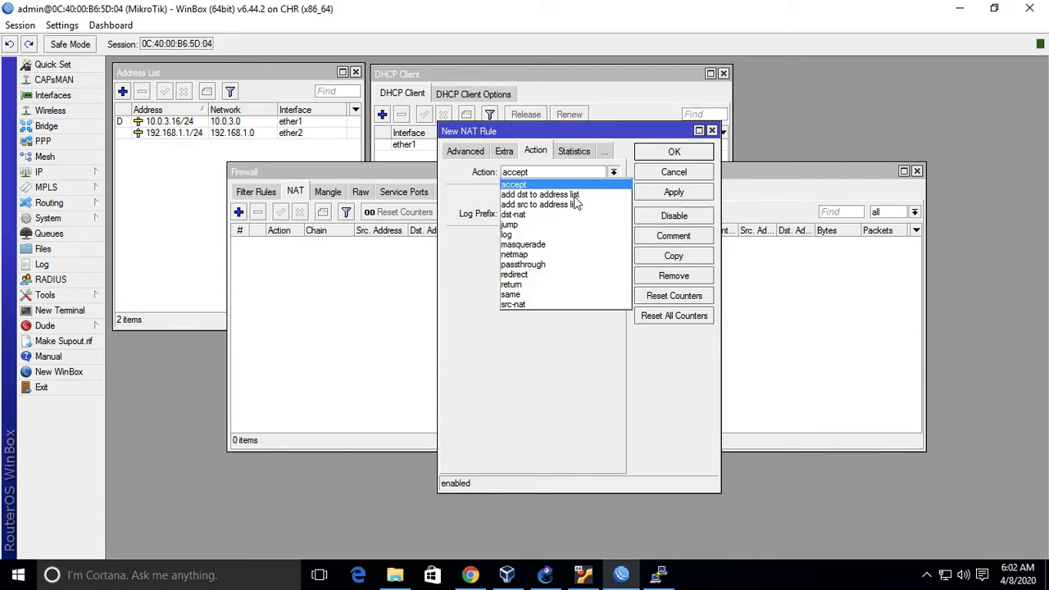
left_click(562, 244)
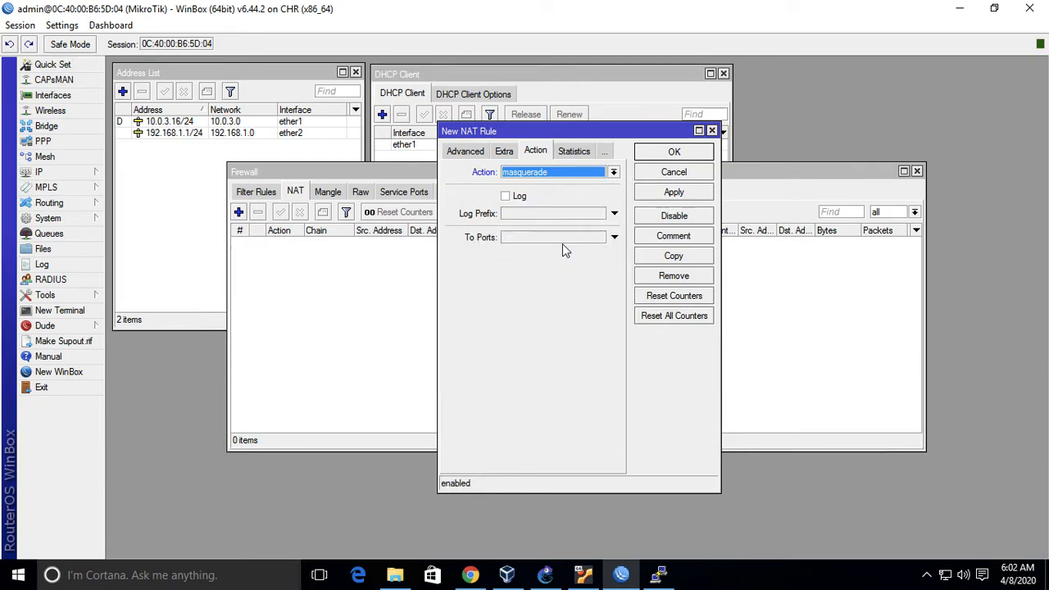
left_click(460, 154)
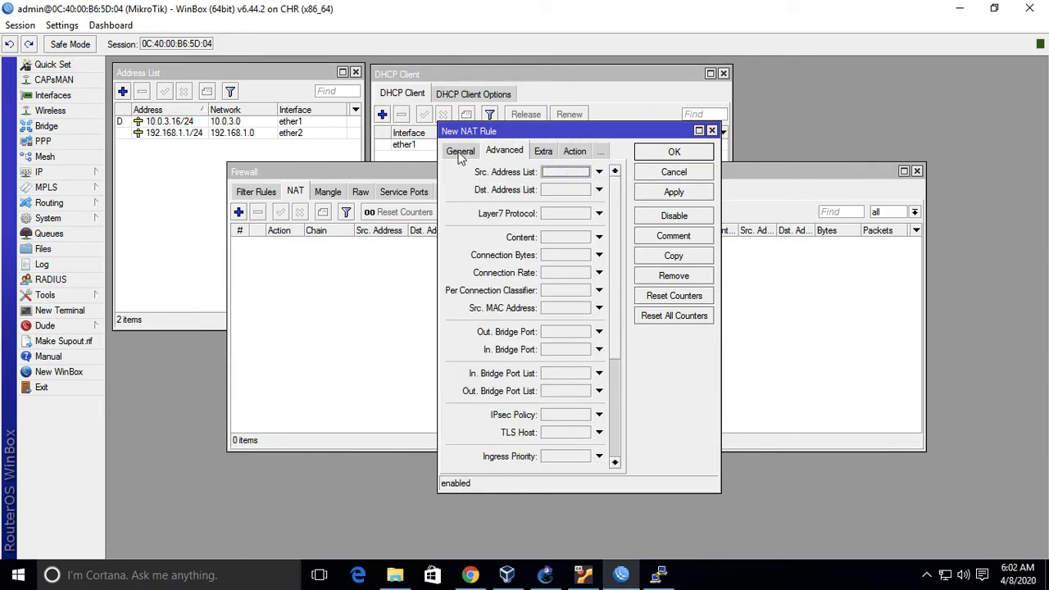
left_click(460, 154)
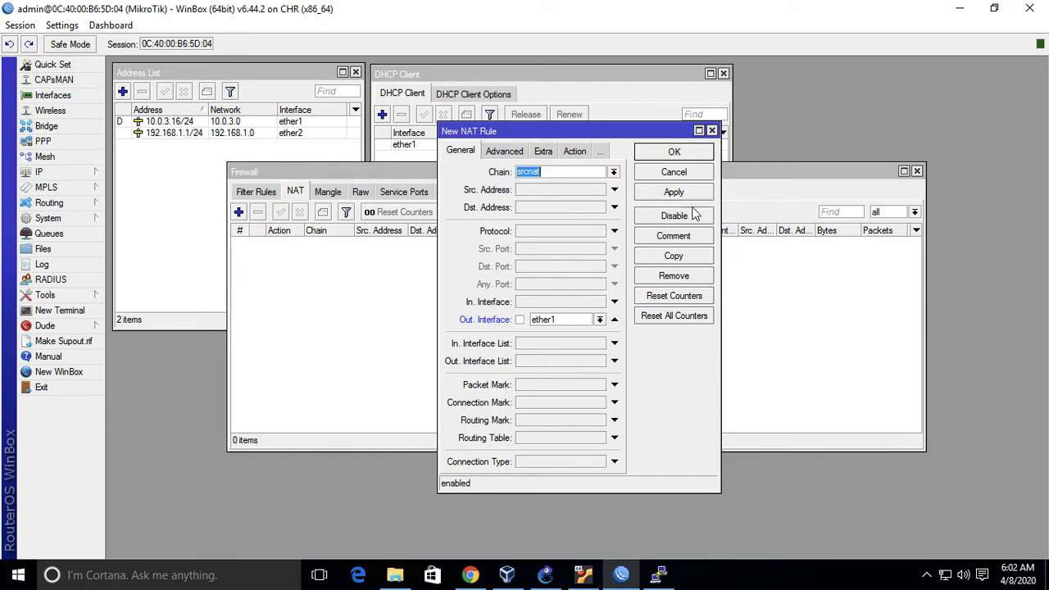
left_click(683, 152)
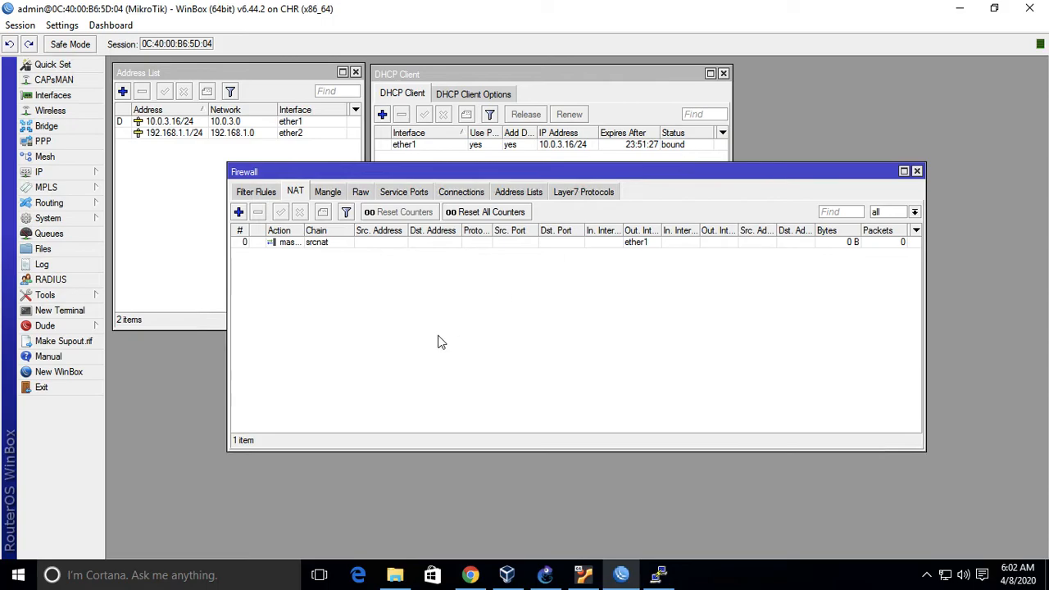
left_click(316, 231)
left_click(319, 231)
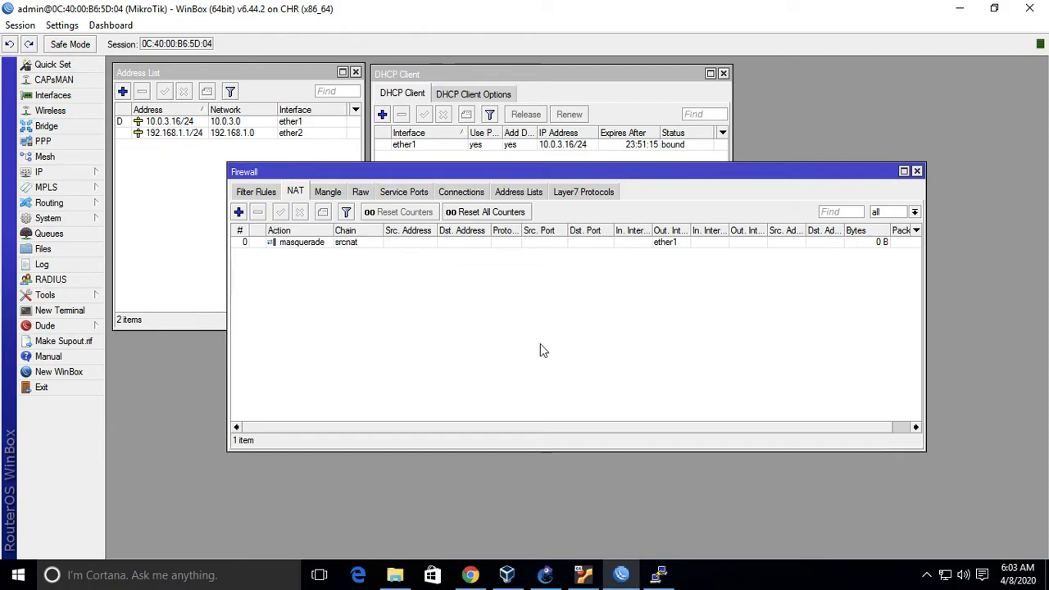
In the UbuntuDockerGuest-1 console, ping 8.8.8.8 again, stop it and retry pinging google.com
left_click(660, 575)
key("Up")
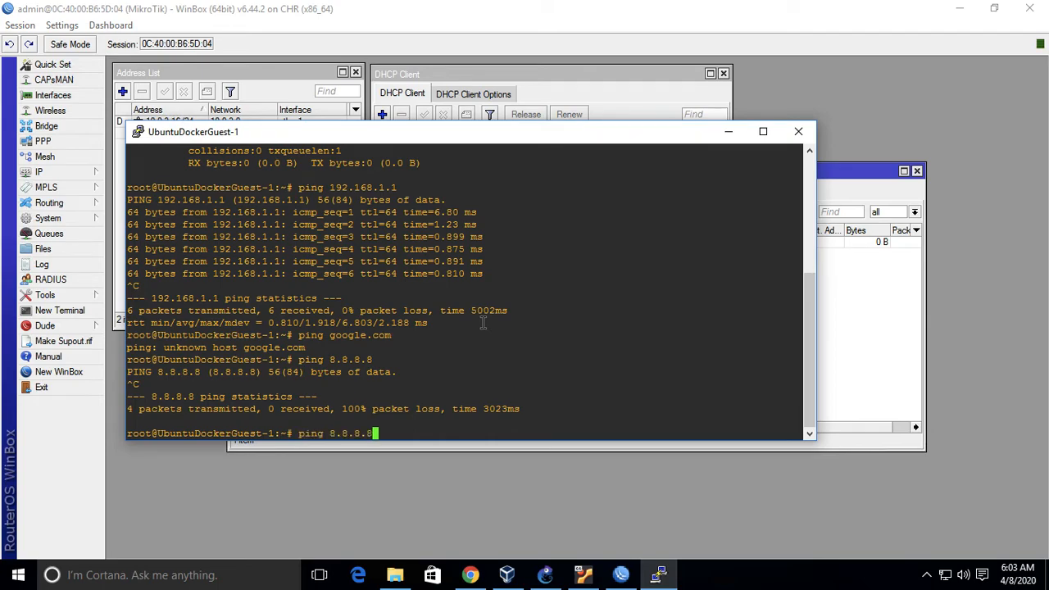
key("Return")
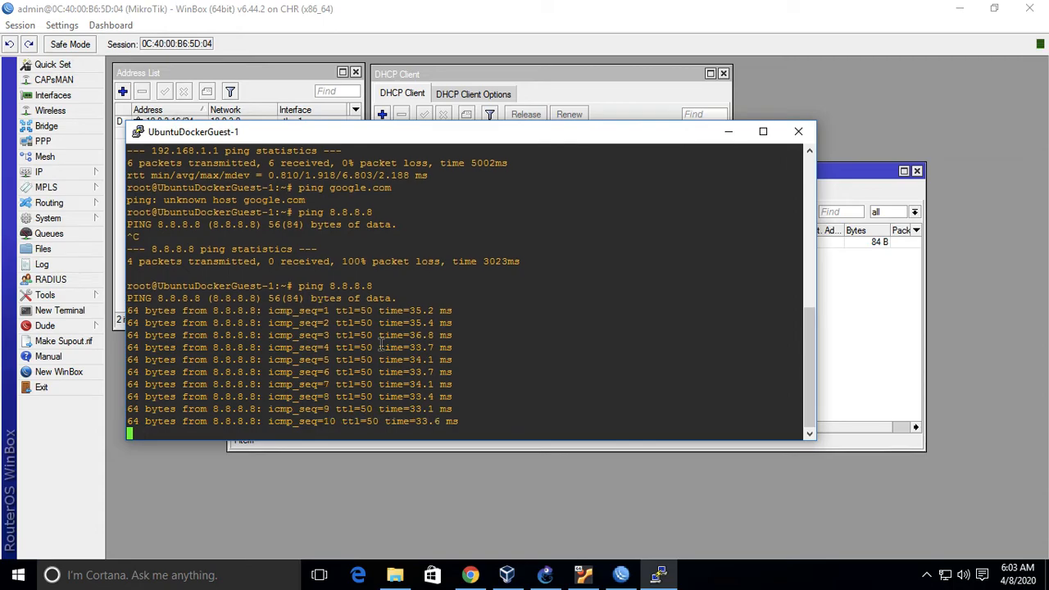
key("ctrl+c")
key("Up")
key("Up")
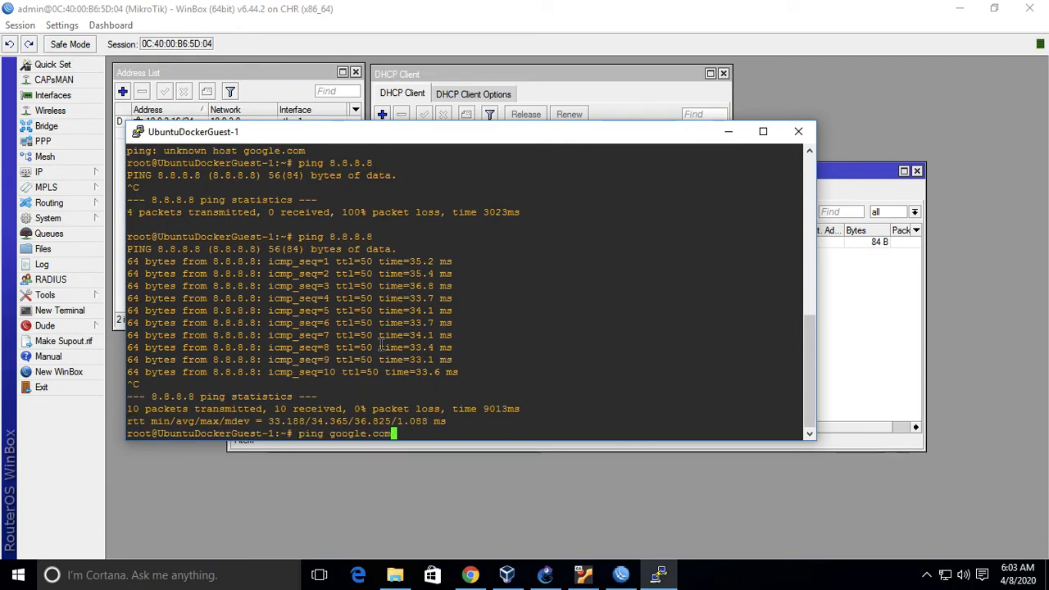
key("Return")
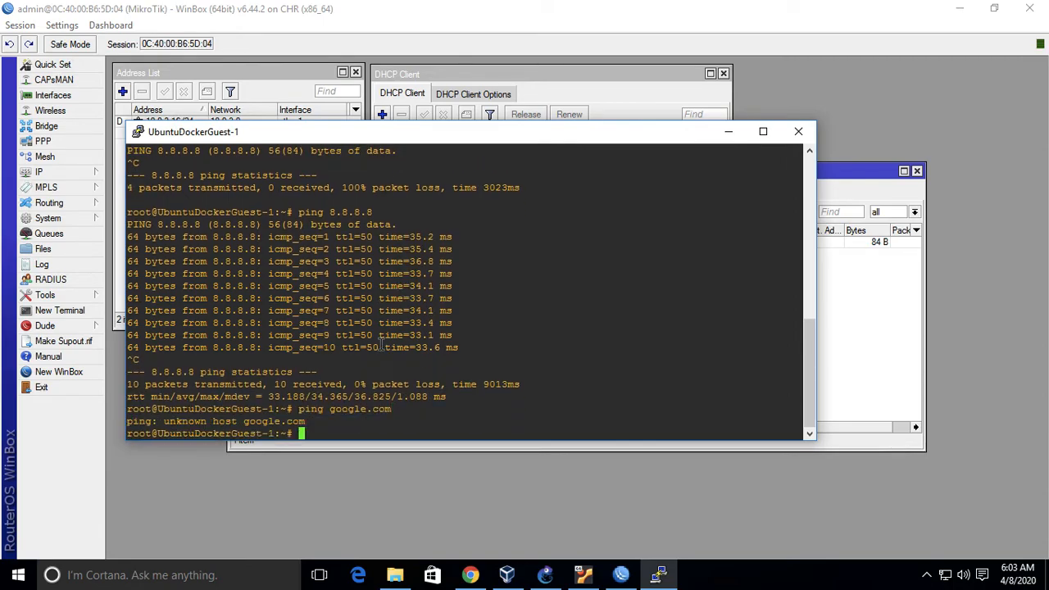
In WinBox, enable Allow Remote Requests in the router's DNS settings and save them
left_click(1010, 176)
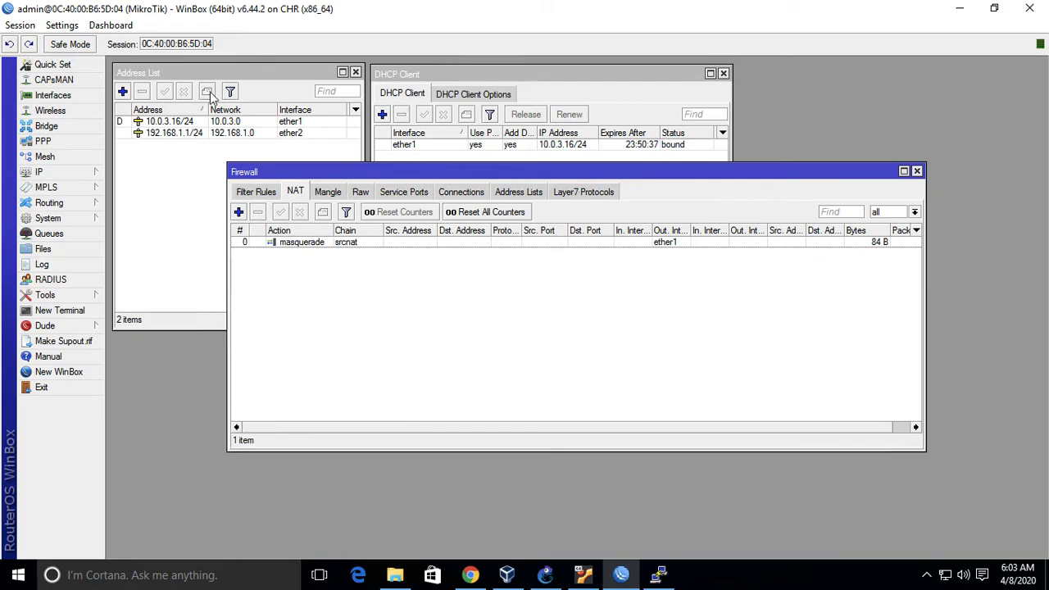
left_click(72, 174)
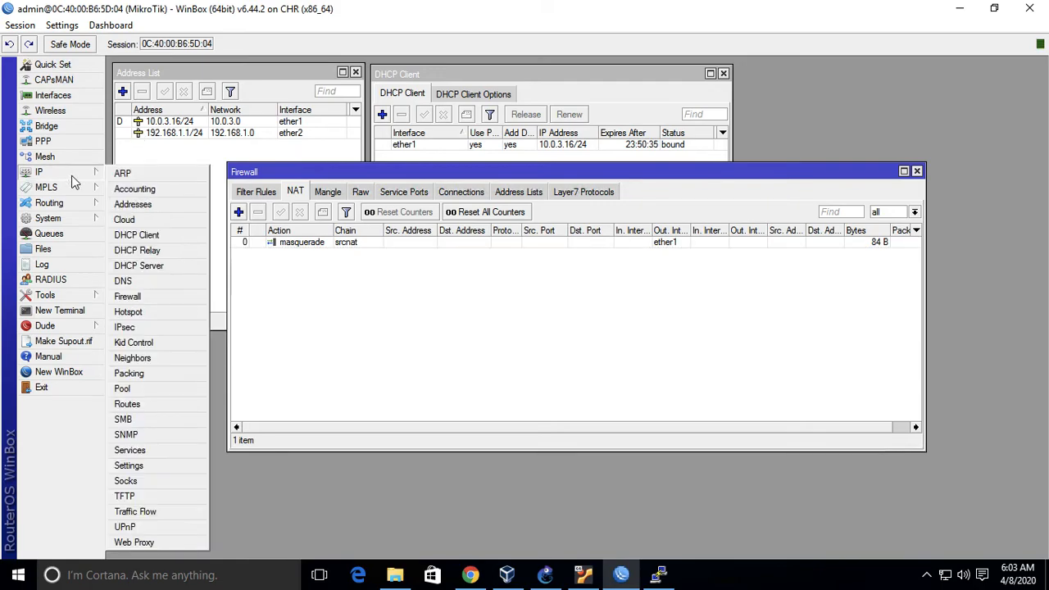
left_click(141, 281)
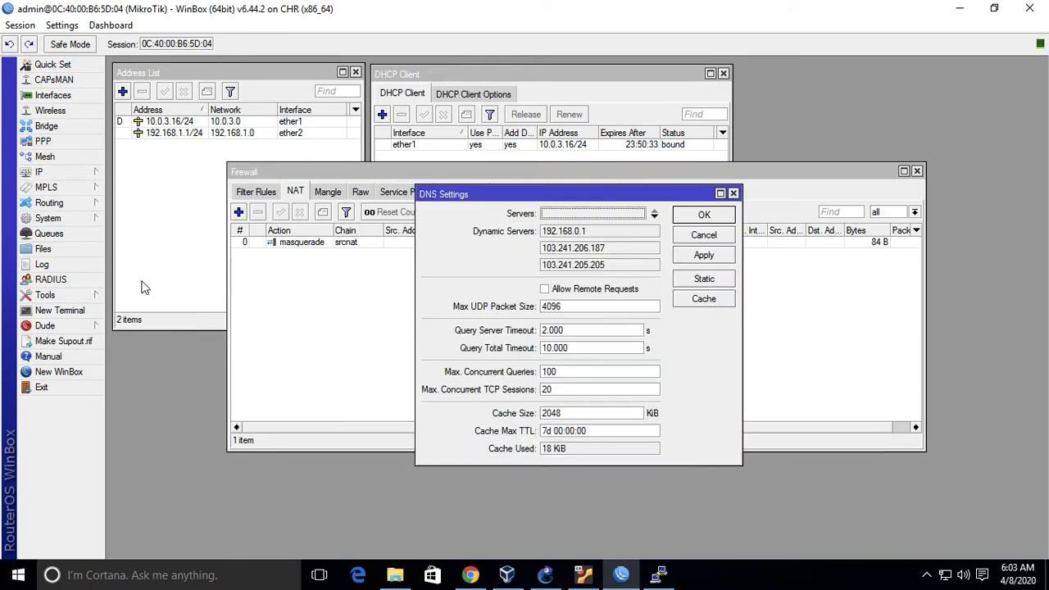
left_click(546, 290)
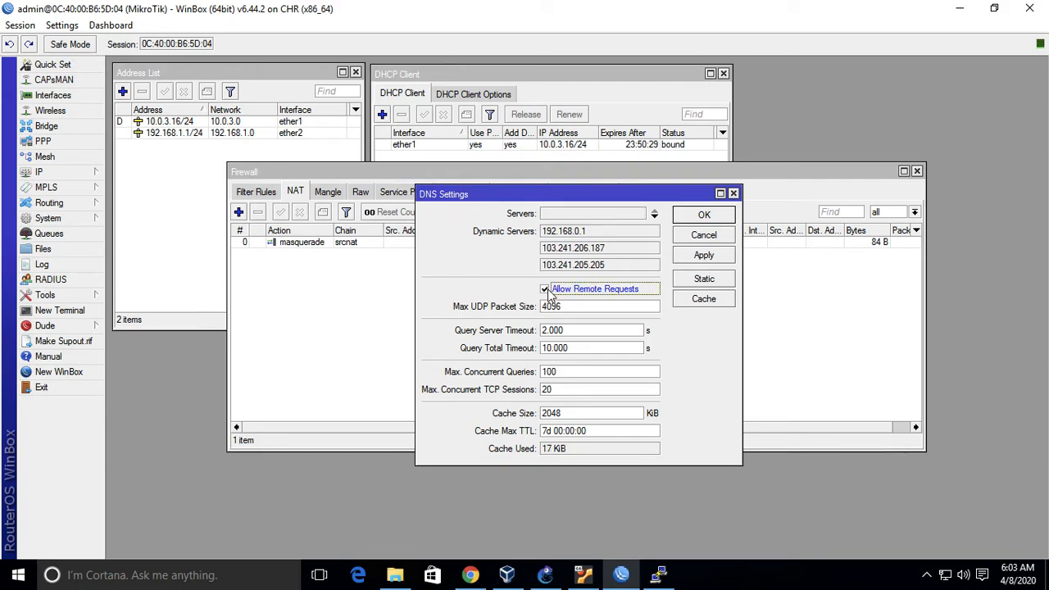
left_click(685, 258)
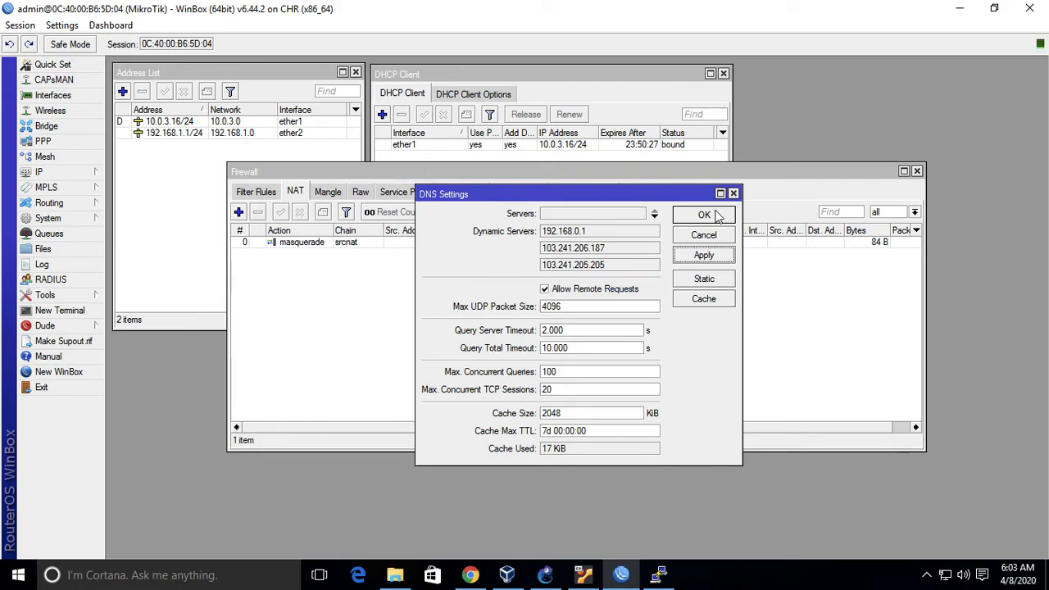
left_click(717, 215)
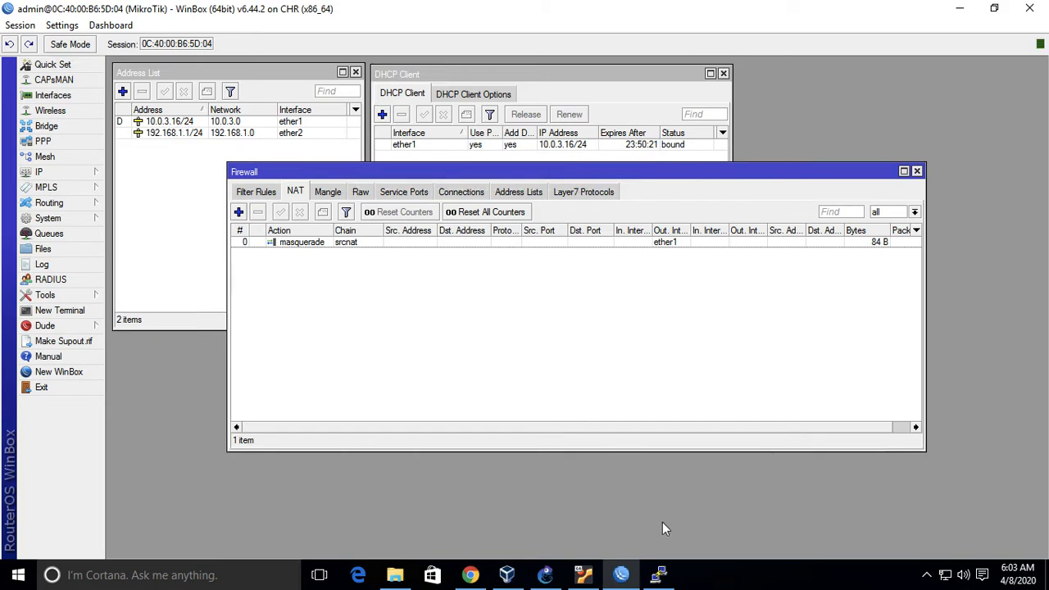
Test name resolution from the Ubuntu guest by pinging google.com, bikinin.id and quiz.id, stopping each ping after a few replies
left_click(660, 575)
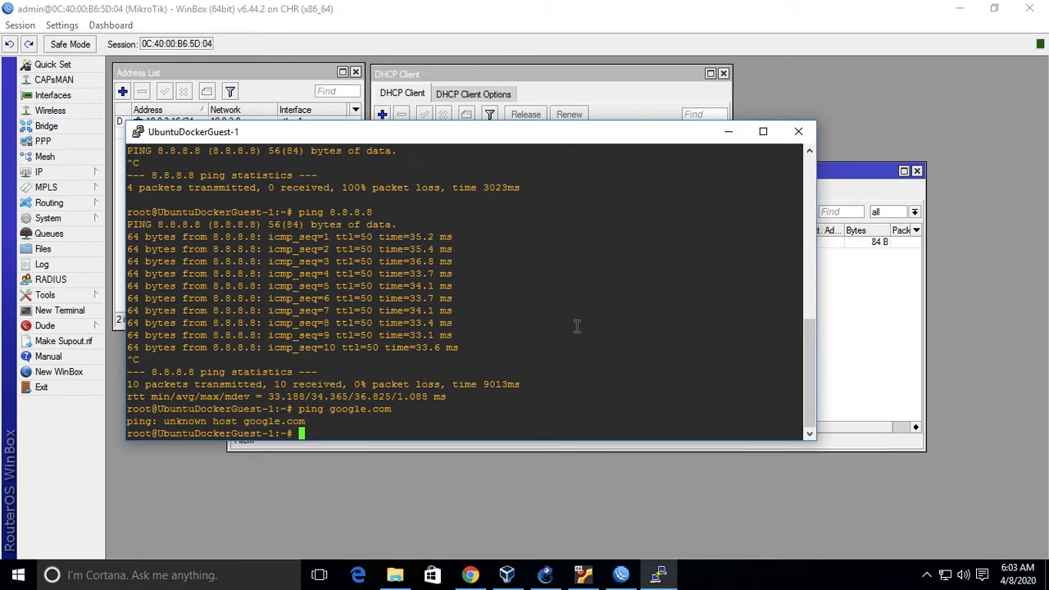
key("Up")
key("Return")
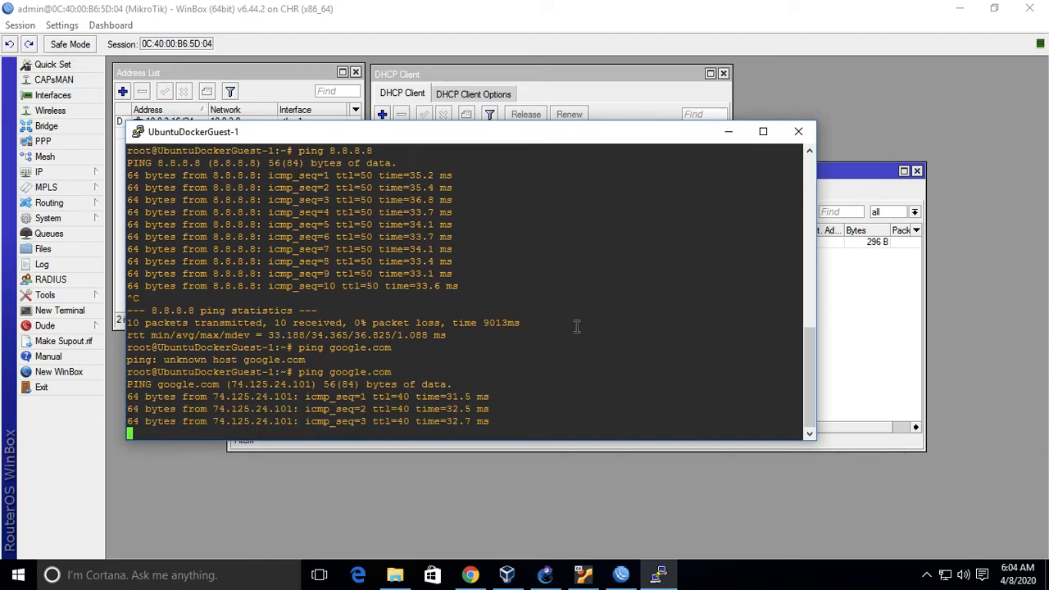
key("ctrl+c")
type("ping bikinin.id")
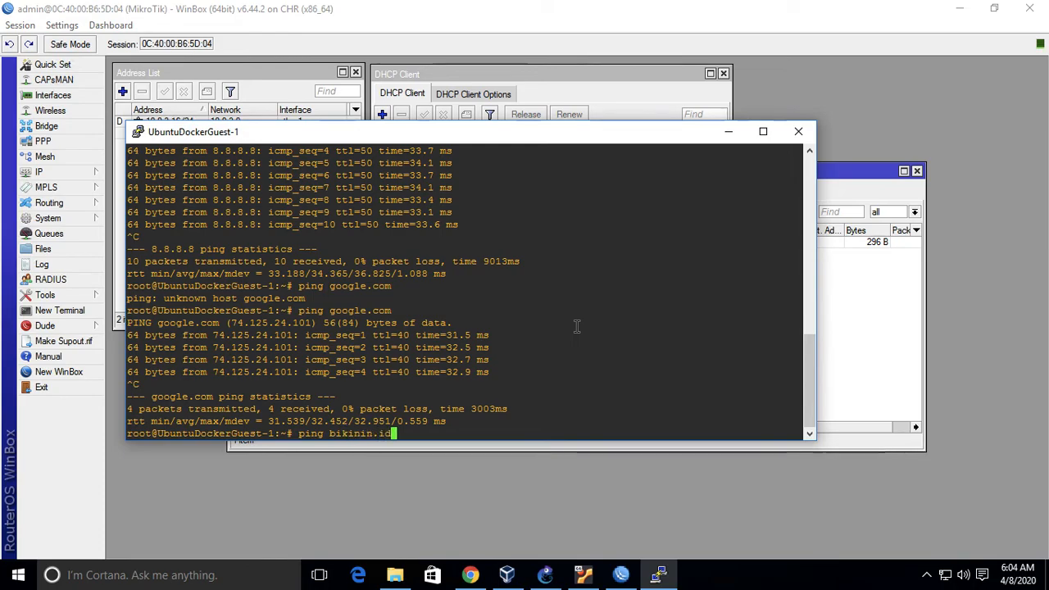
key("Return")
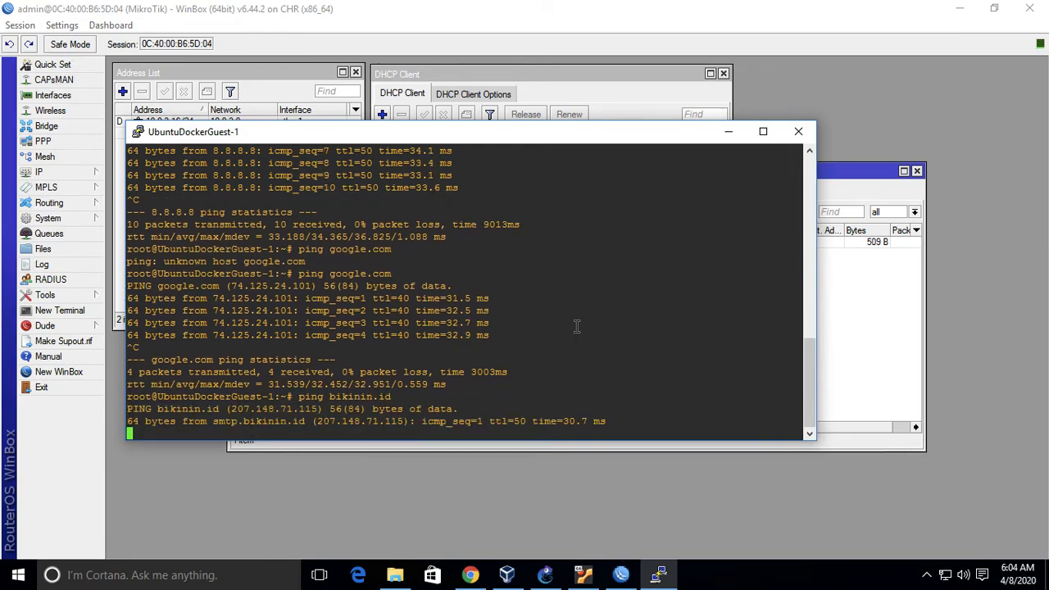
key("ctrl+c")
type("ping quiz.id")
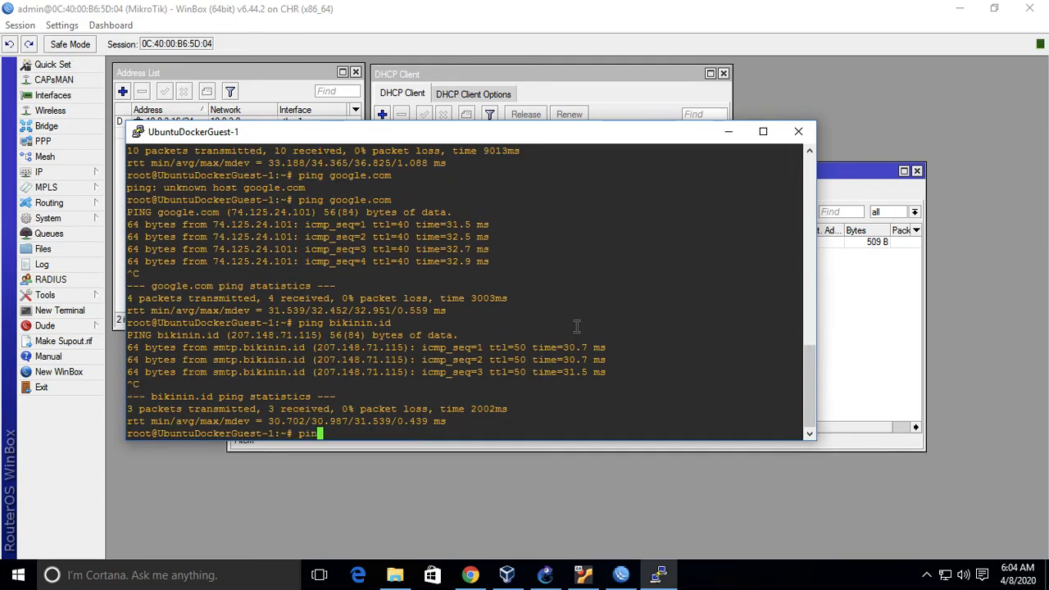
key("Return")
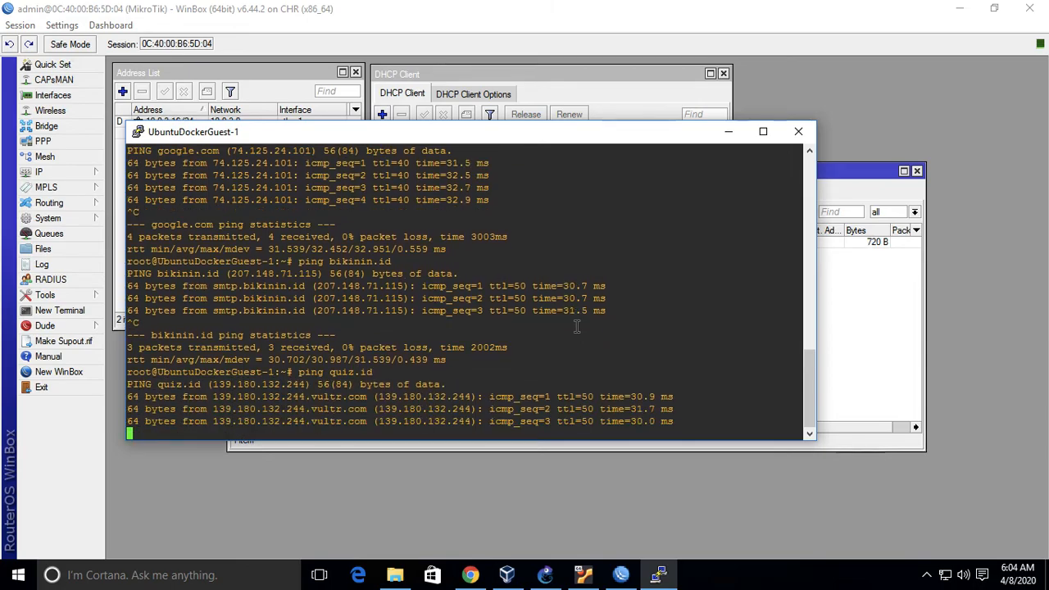
key("ctrl+c")
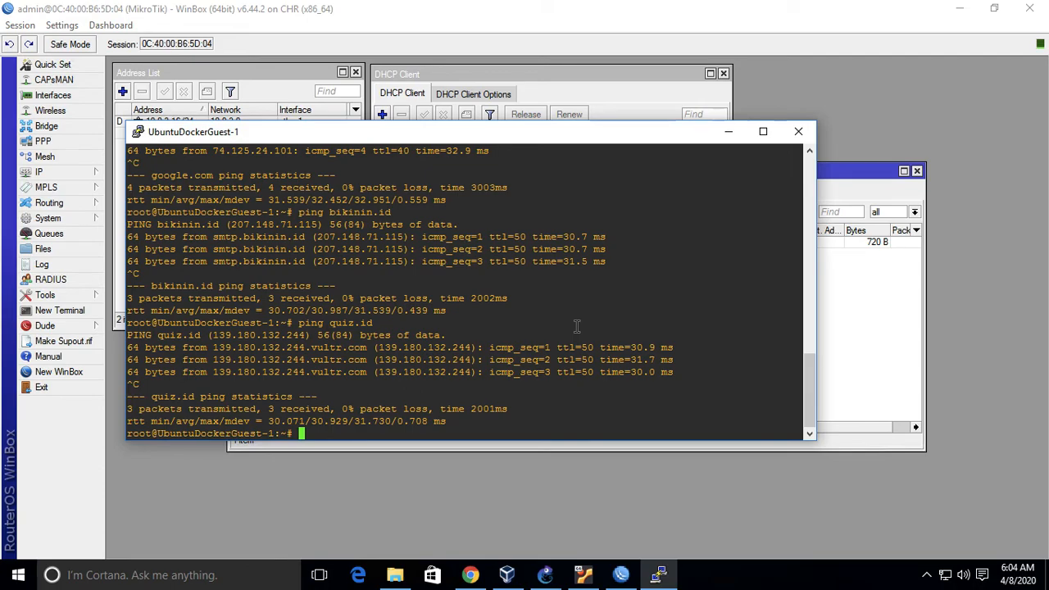
Compare the GNS3 basic_setup topology with the network diagram in the praktikum02.pdf worksheet
left_click(881, 346)
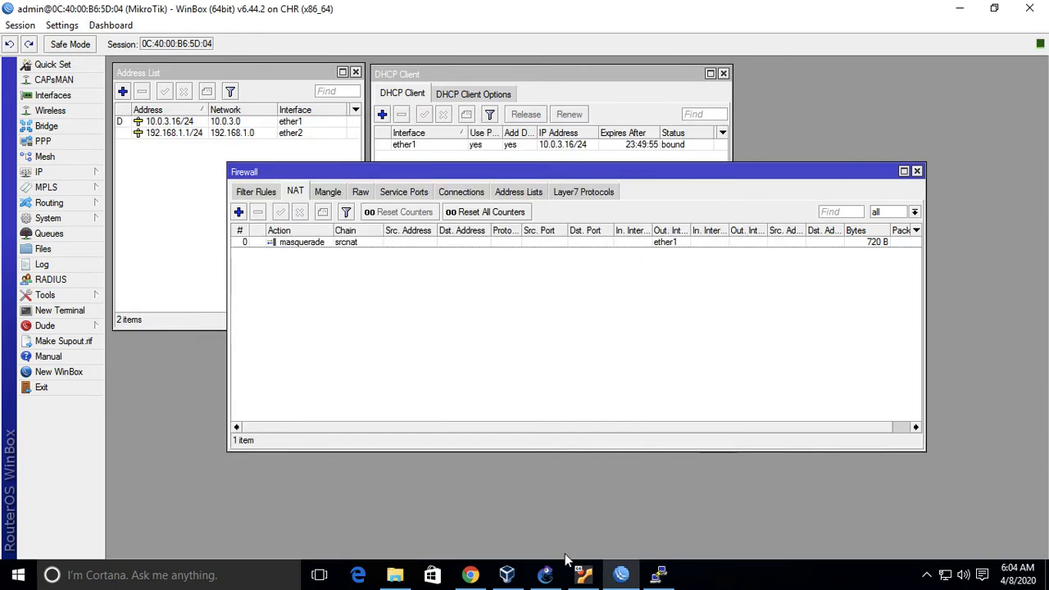
left_click(545, 576)
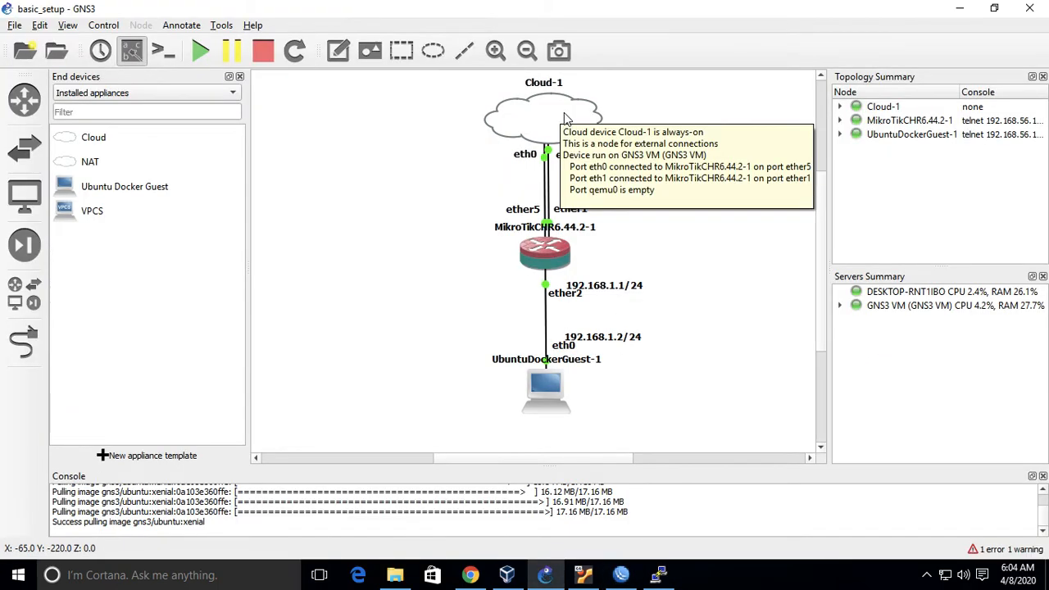
key("ctrl+Left")
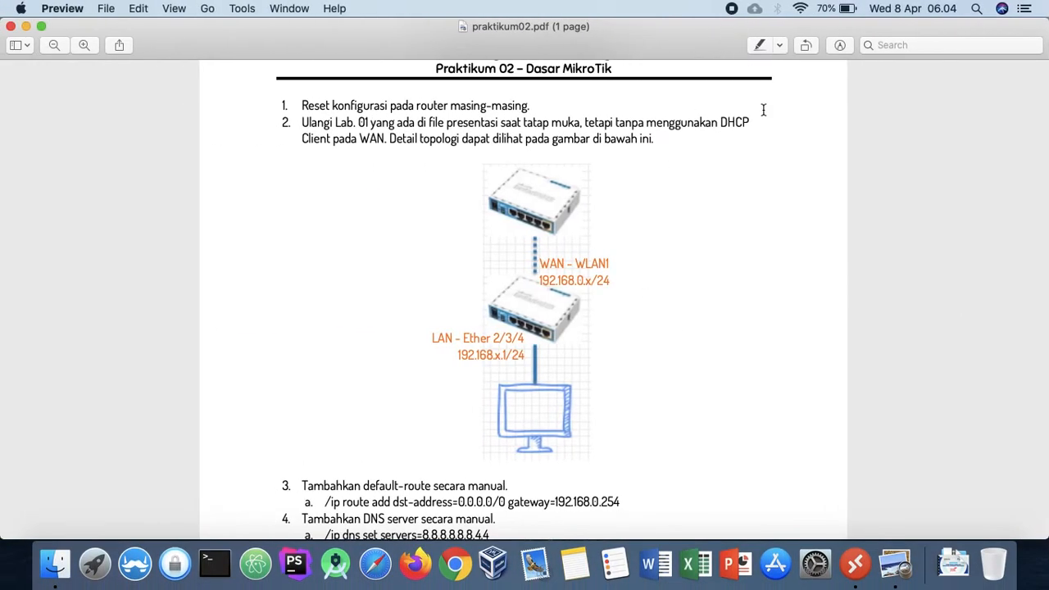
key("ctrl+Right")
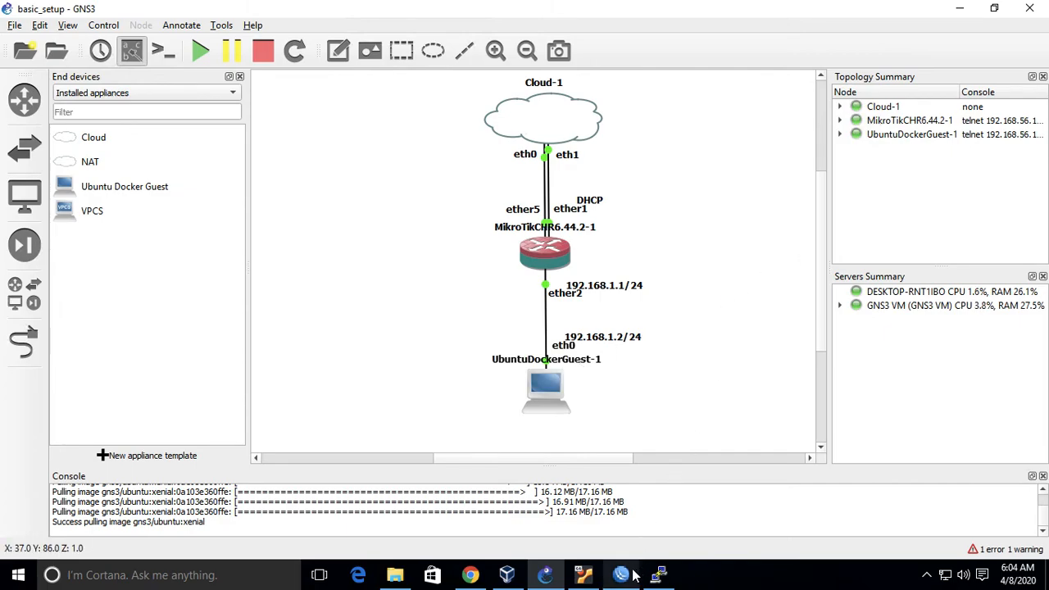
mouse_move(633, 576)
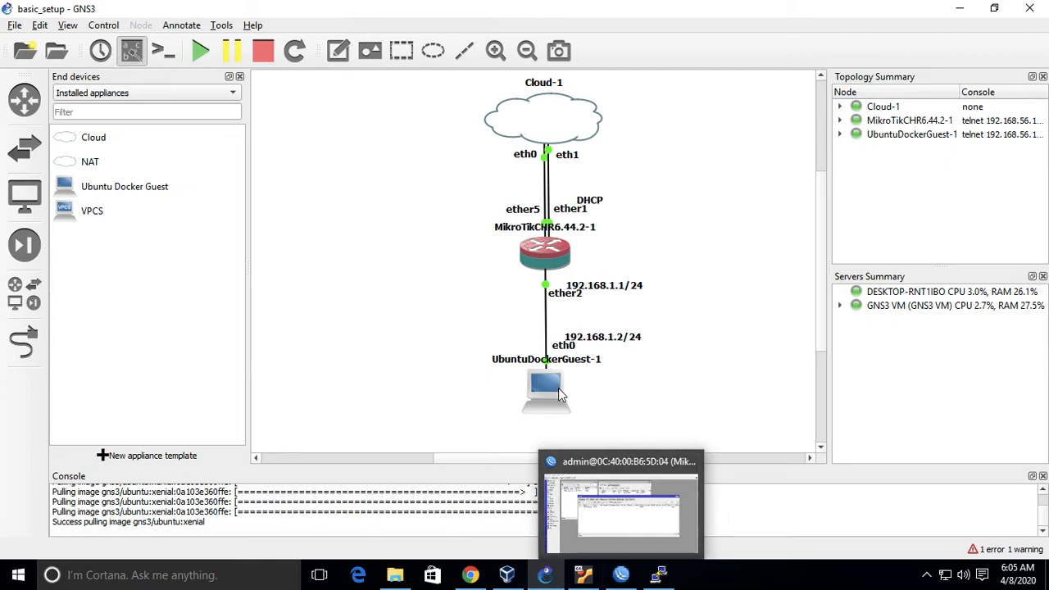
mouse_move(560, 395)
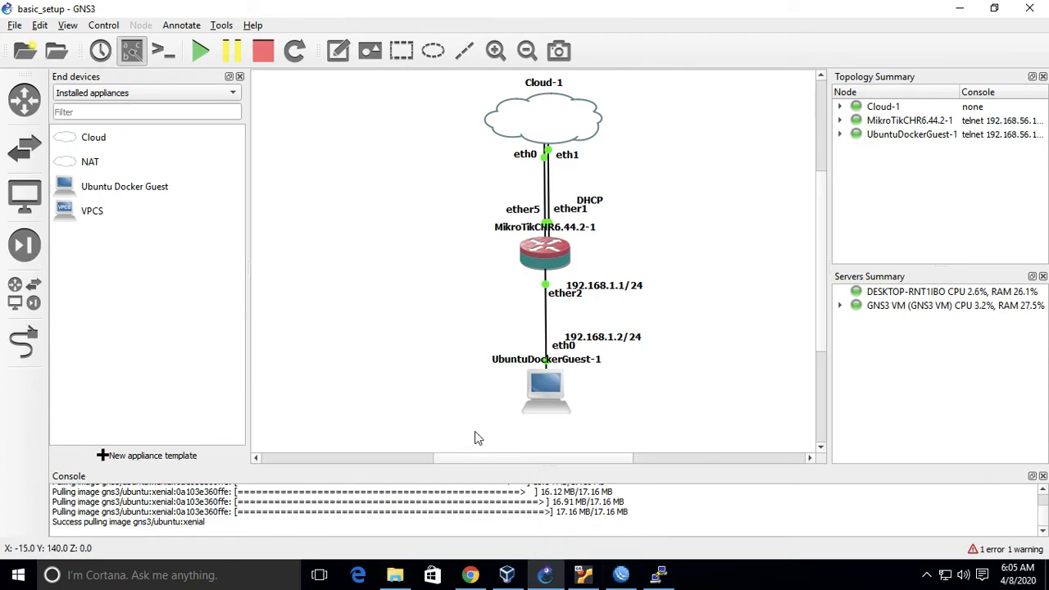
Inspect the IPv4 properties of the Windows Ethernet 2 adapter, then close the network windows without changing anything
left_click(944, 576)
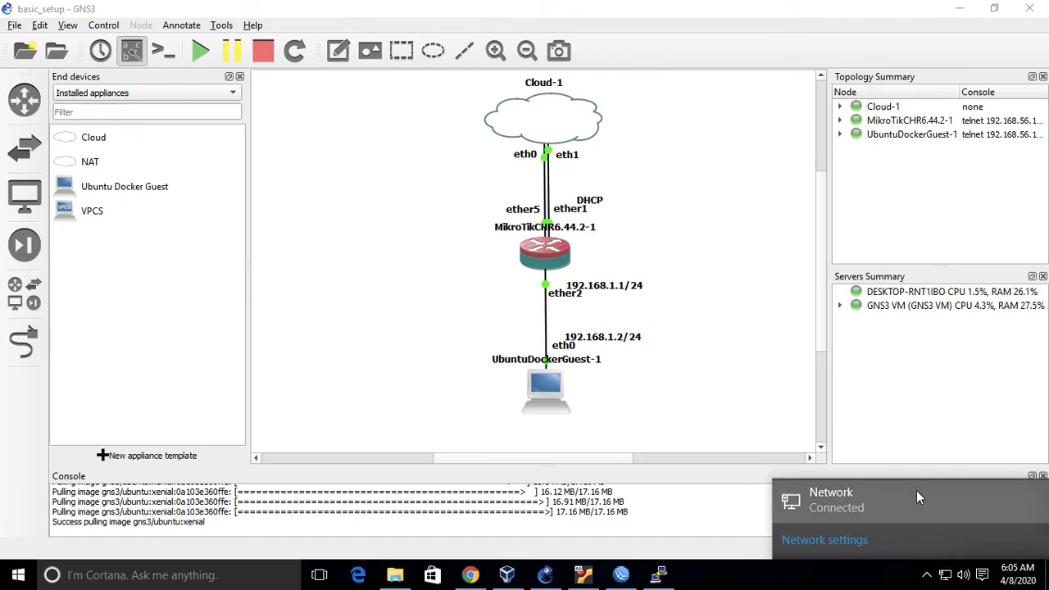
left_click(849, 542)
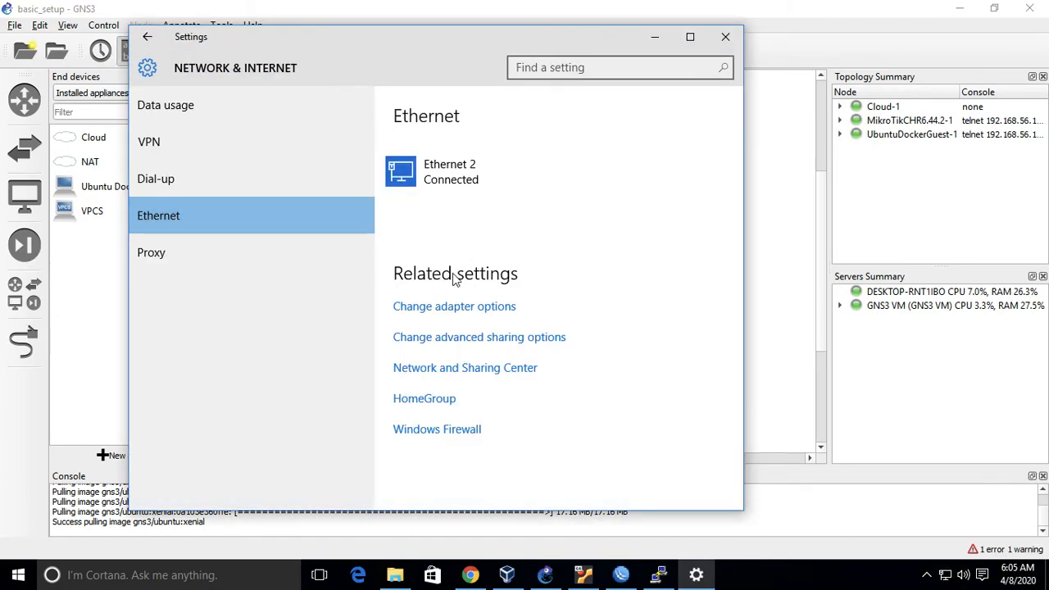
left_click(476, 312)
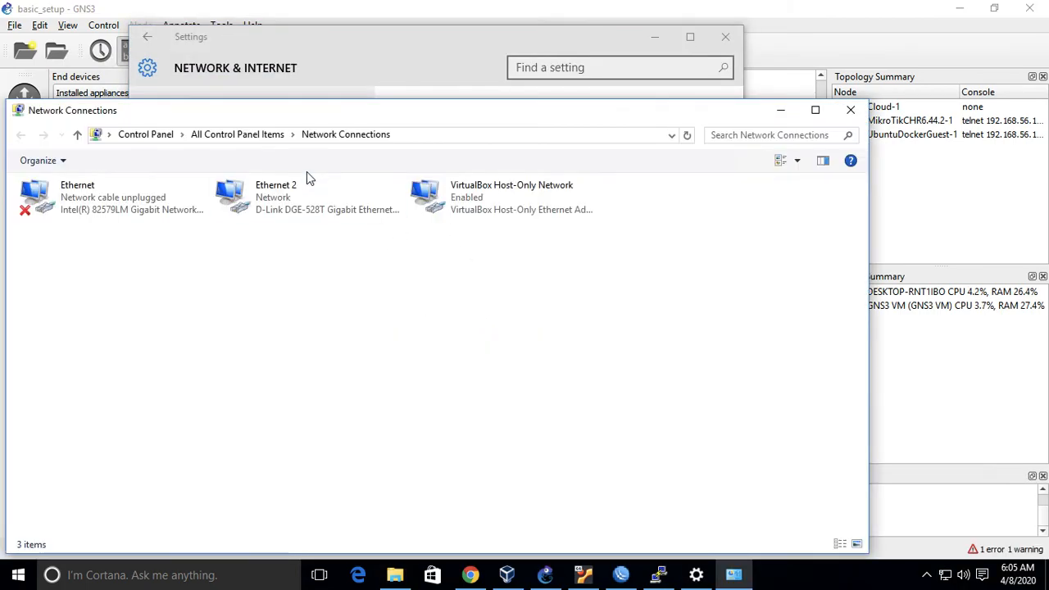
right_click(277, 200)
left_click(376, 348)
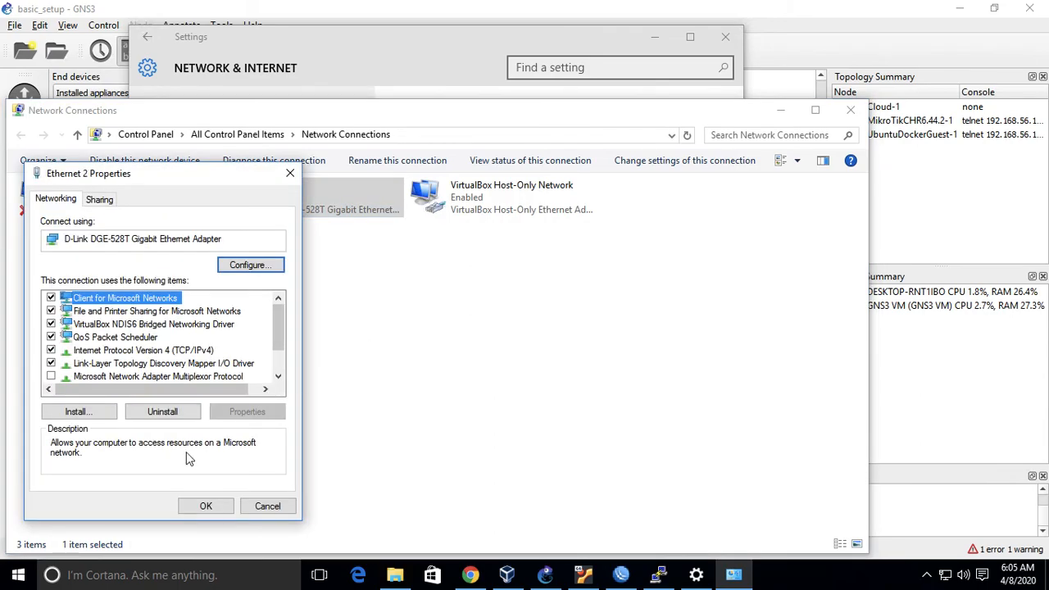
double_click(166, 350)
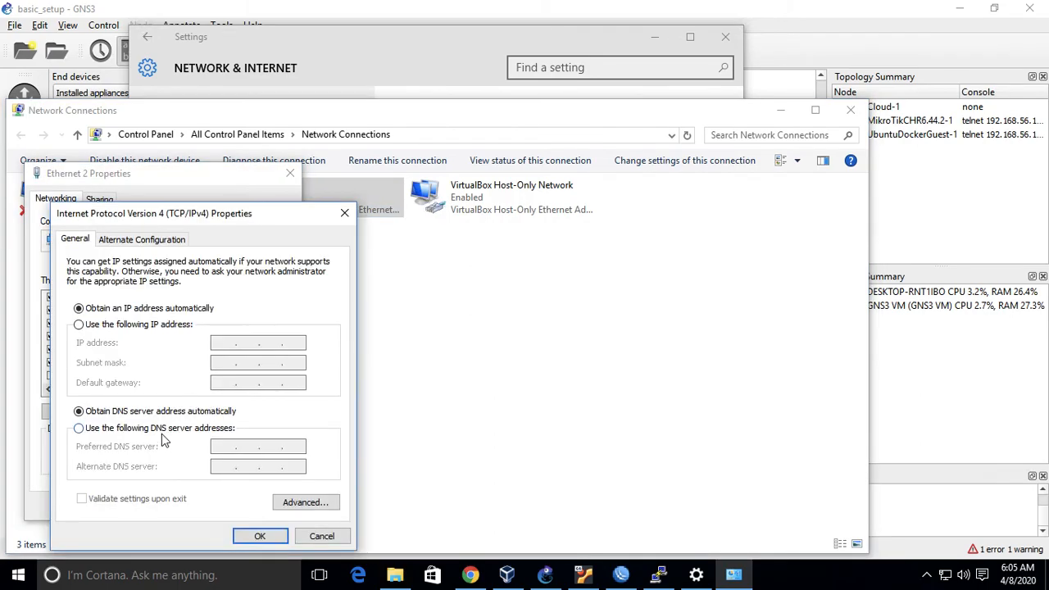
left_click(332, 536)
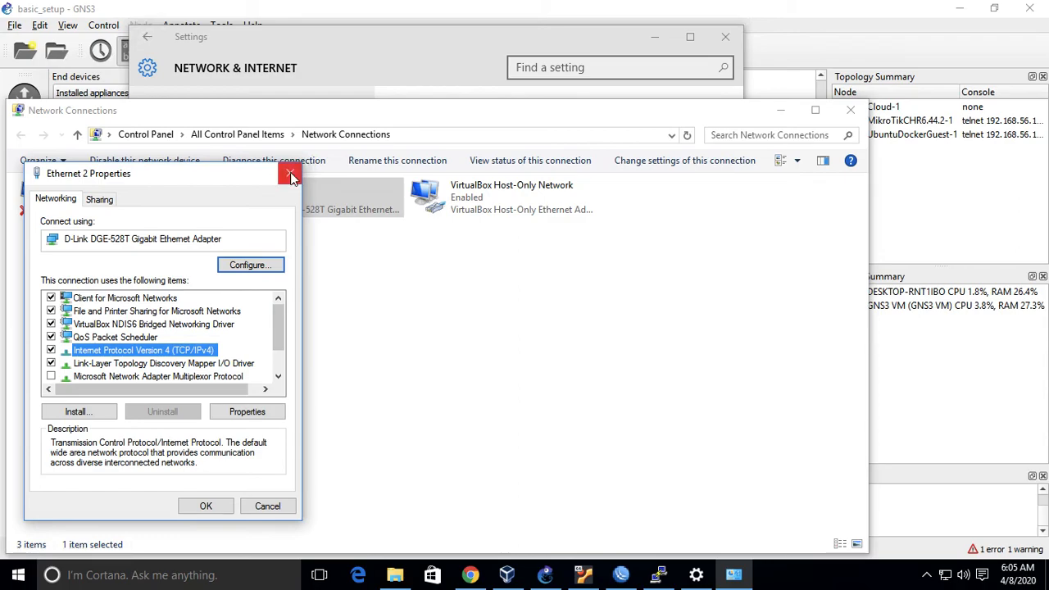
left_click(290, 174)
left_click(848, 110)
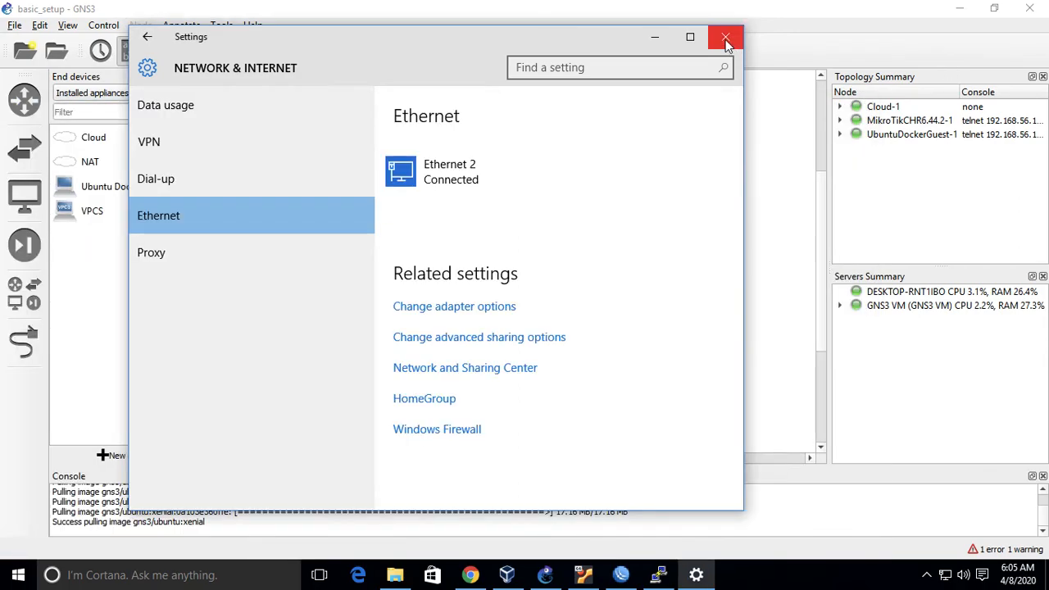
left_click(725, 40)
Close the UbuntuDockerGuest-1 console and check the router's WAN and LAN links against the praktikum02.pdf worksheet
left_click(658, 574)
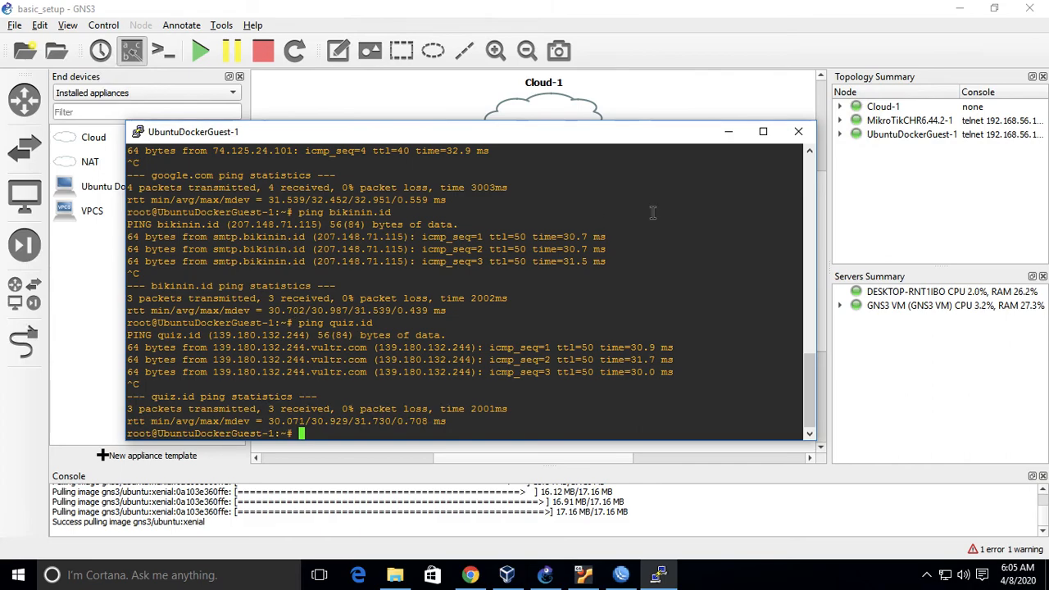
left_click(797, 131)
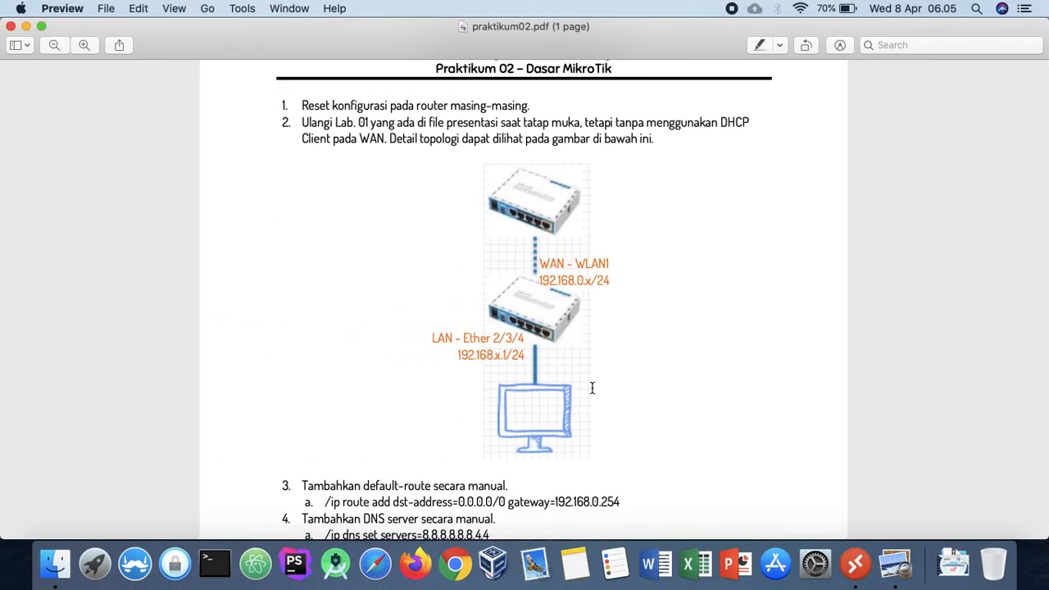
key("ctrl+Right")
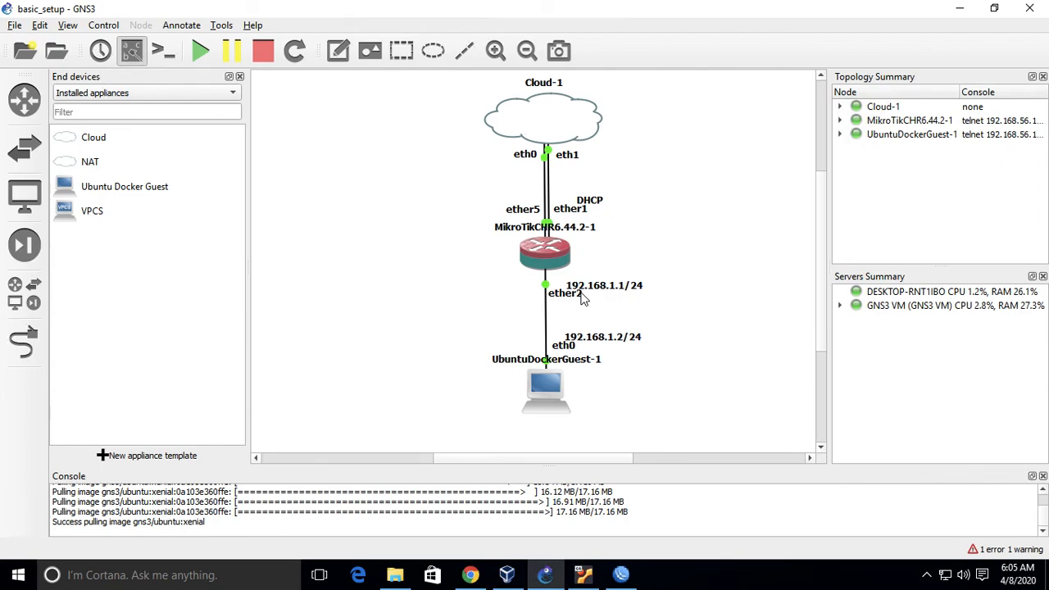
key("ctrl+Left")
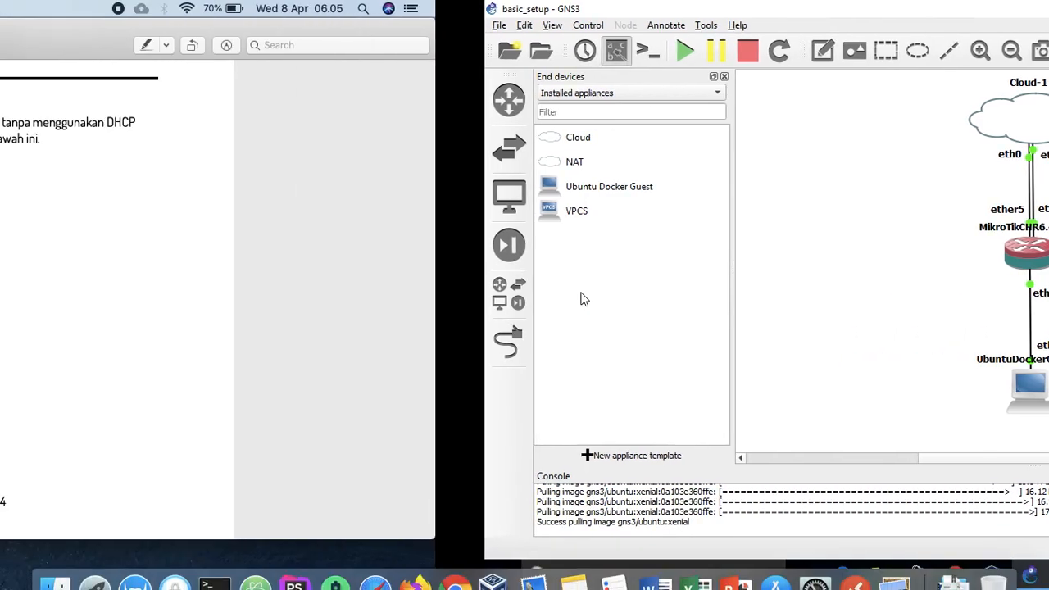